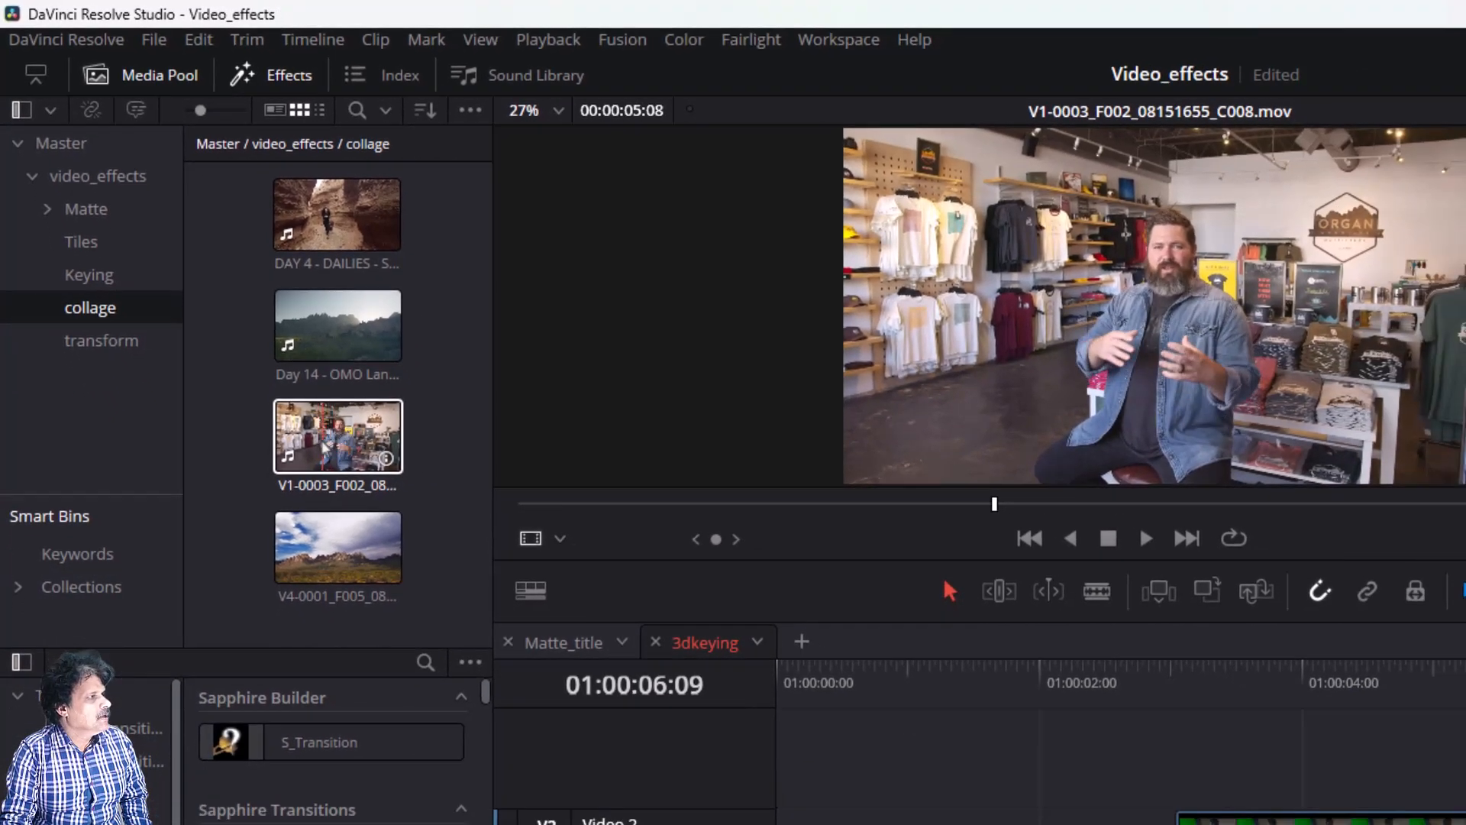
Load the V1-0003 shop interview clip from the collage bin into the viewer and hide the Inspector
double_click(323, 445)
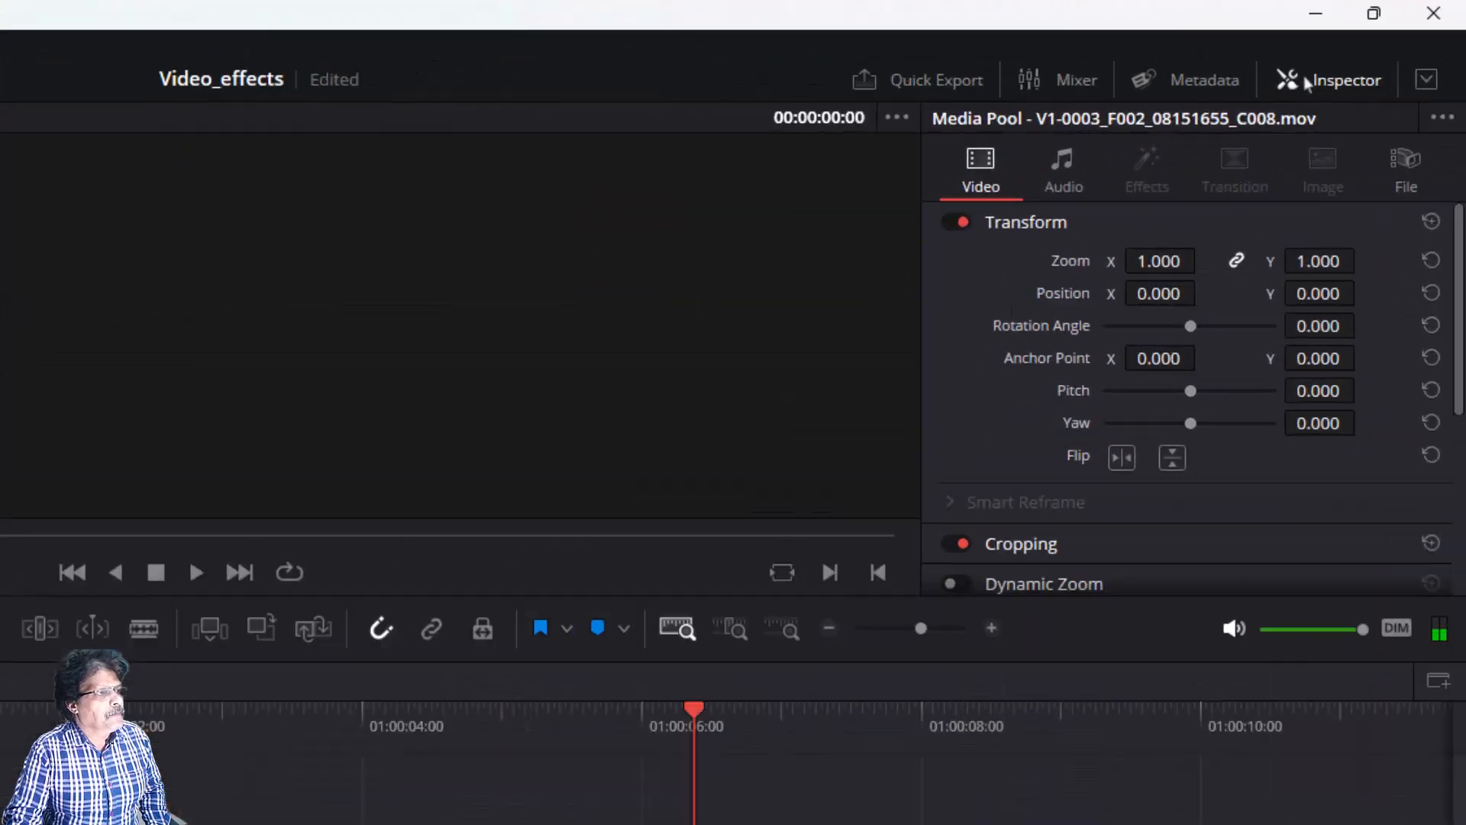
click(1319, 73)
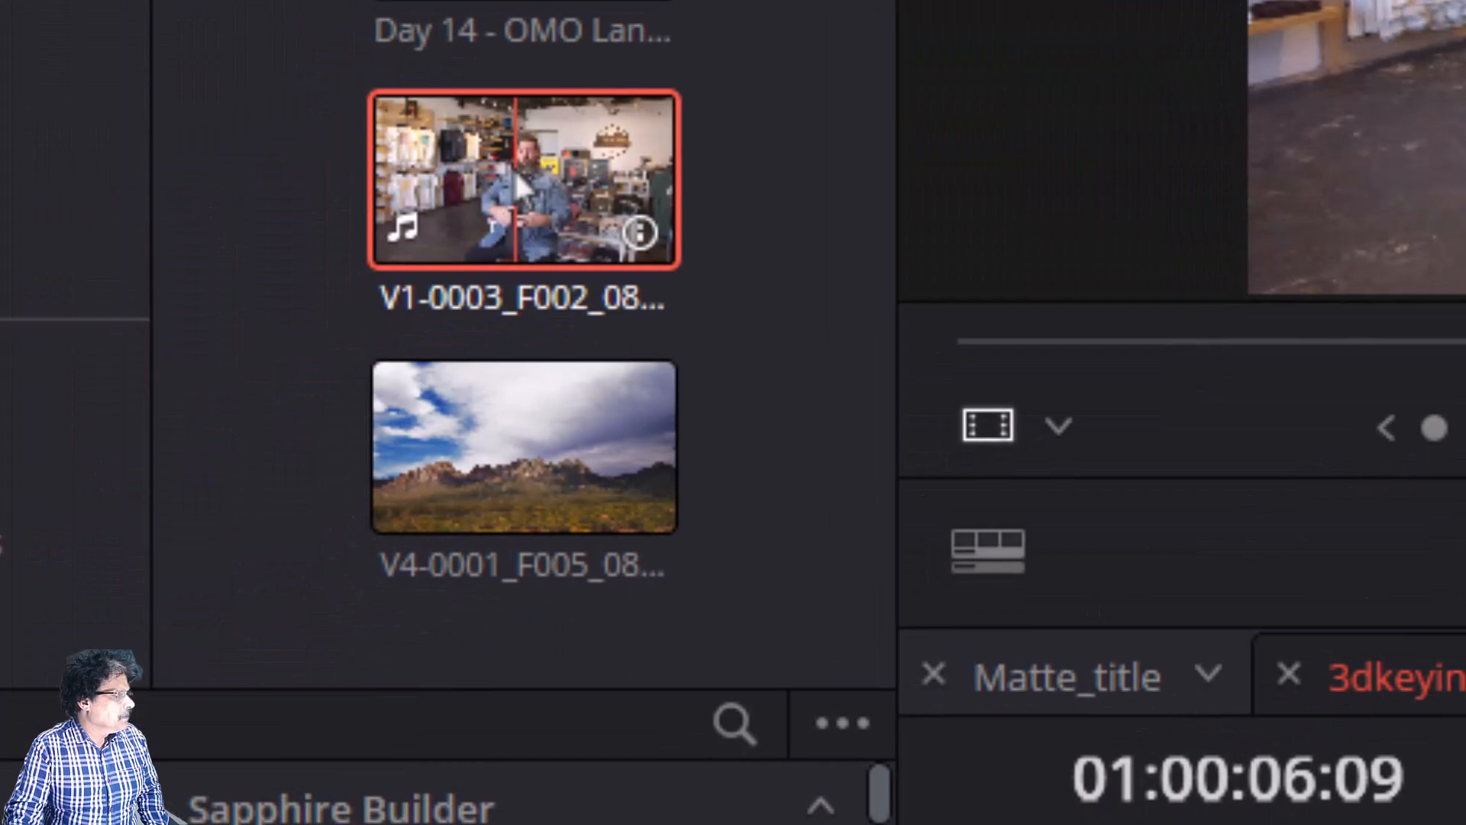
Create a new timeline named Video_collage from the selected V1-0003 clip, keeping the other timeline settings
right_click(488, 183)
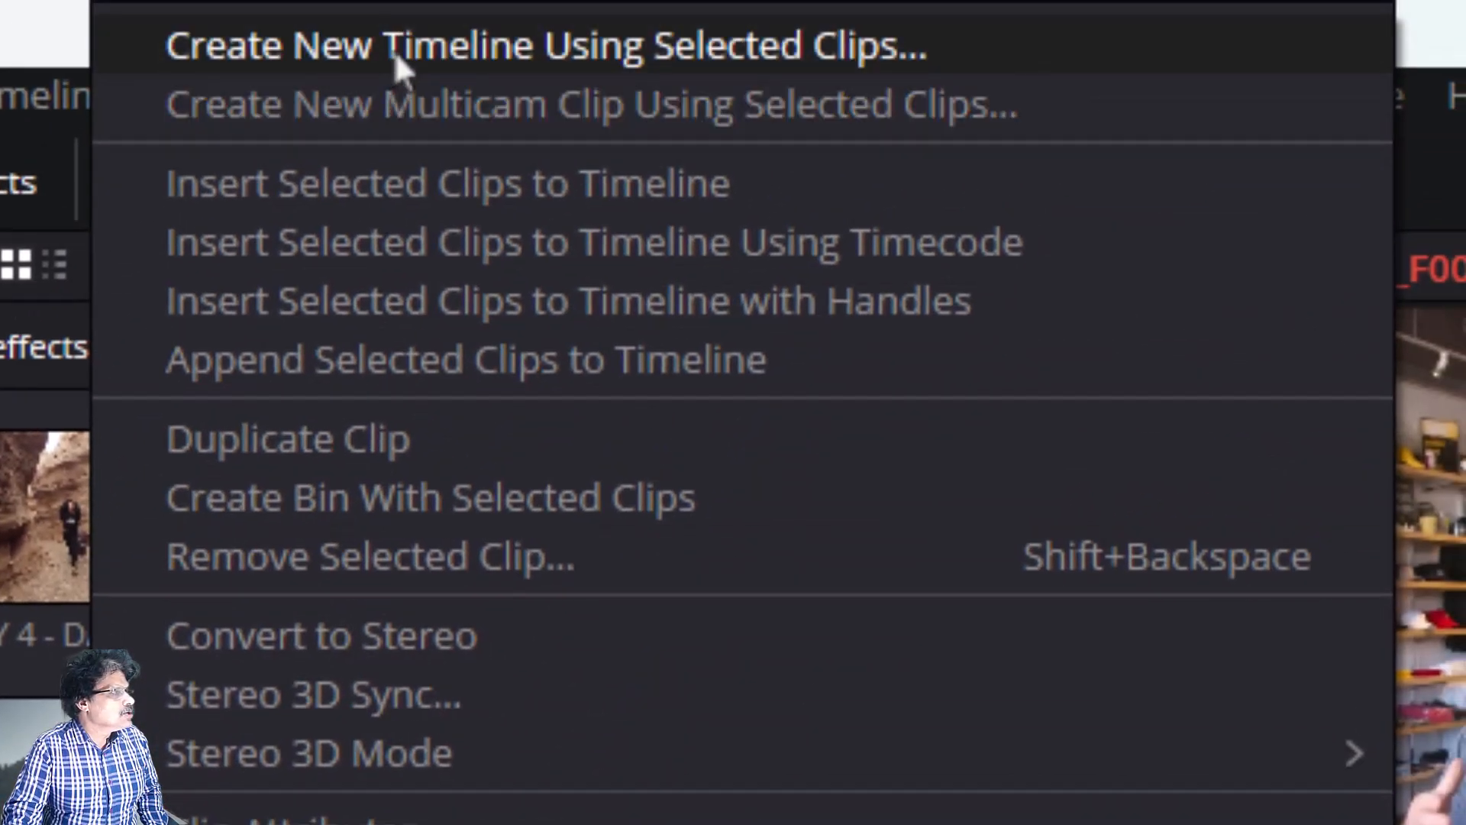
click(394, 53)
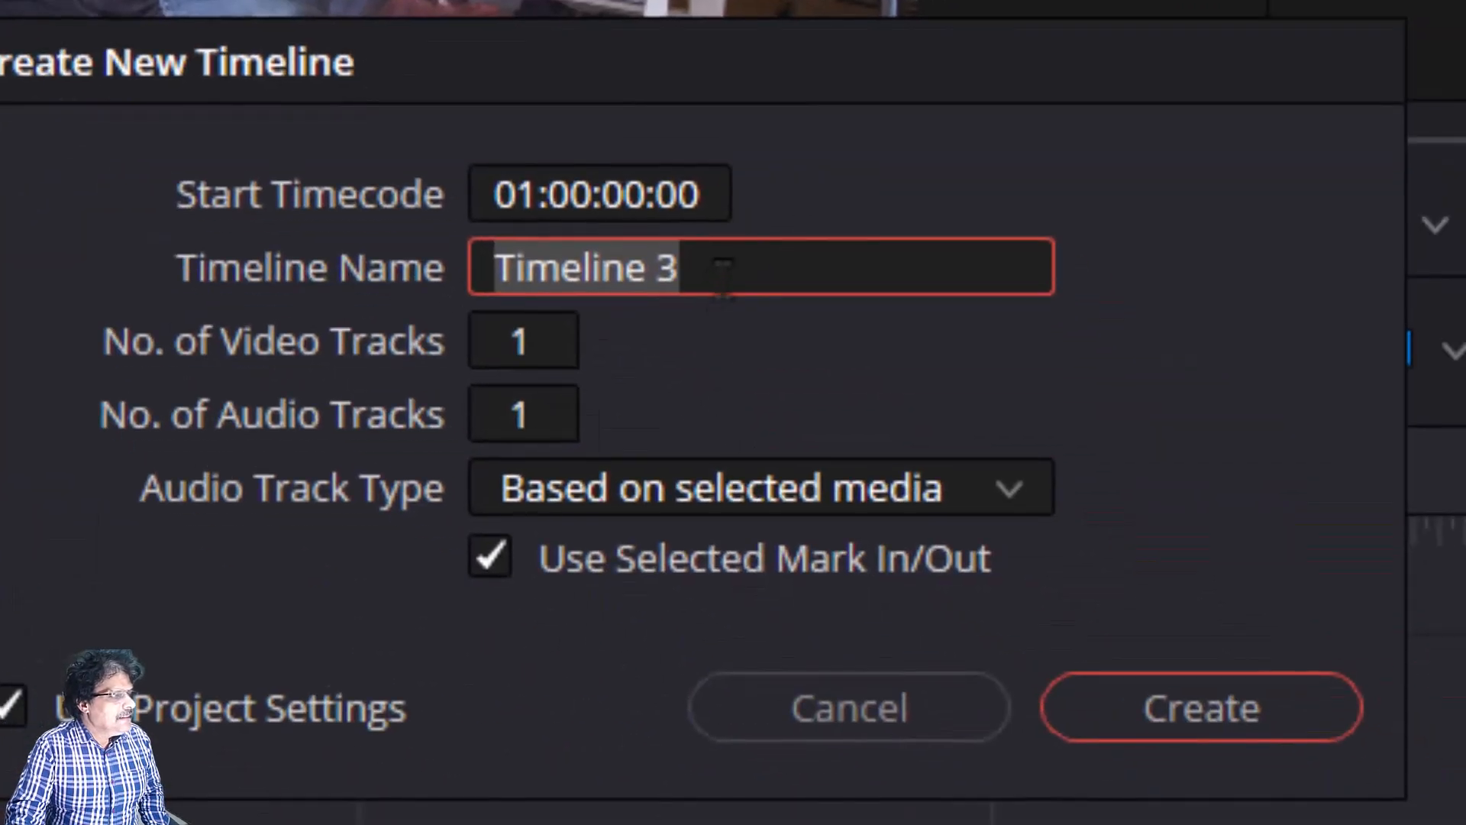
text(VIDEO)
key(BackSpace)
key(BackSpace)
key(BackSpace)
key(BackSpace)
key(BackSpace)
text(Video_collage)
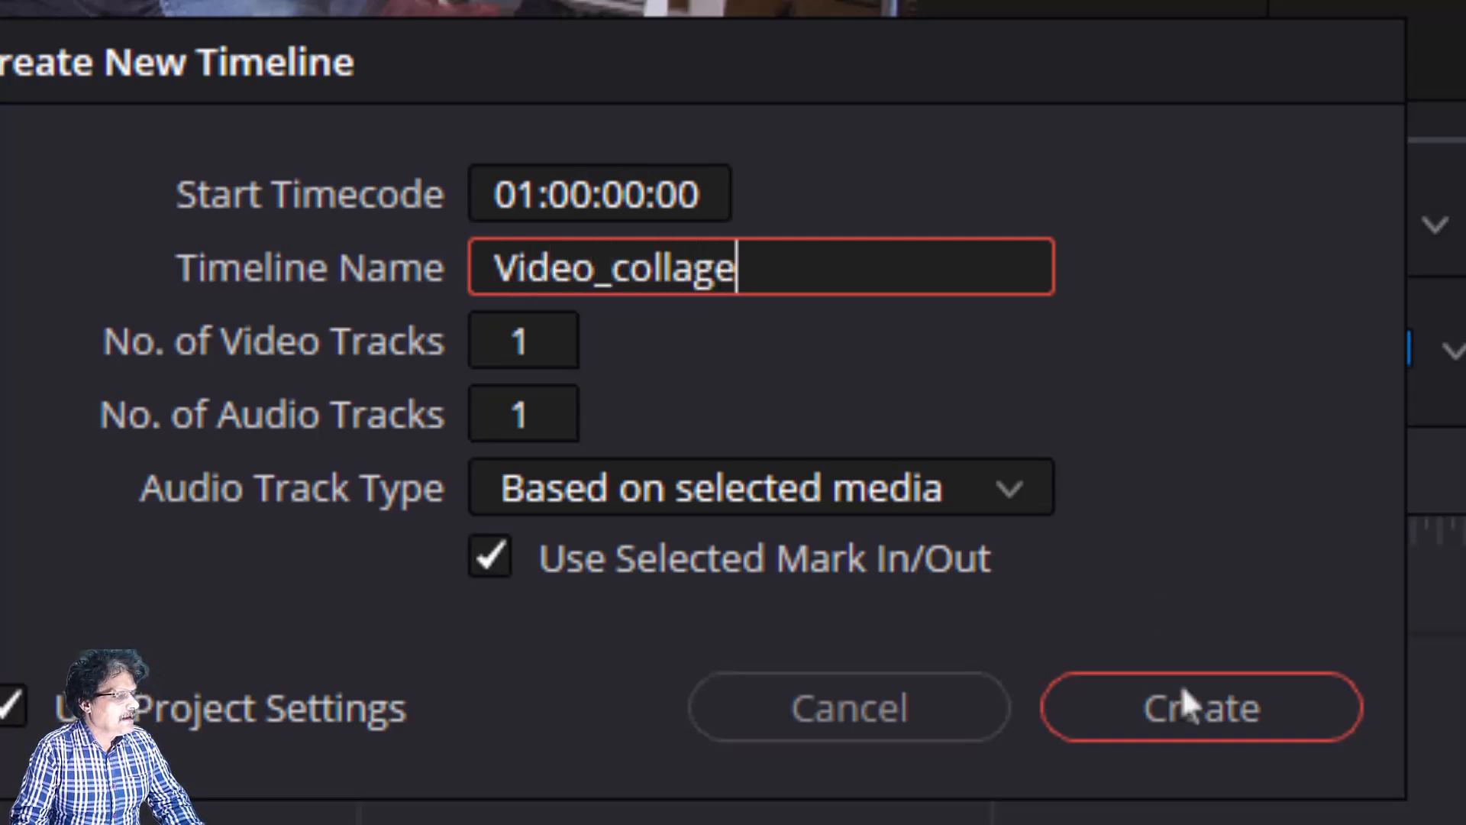
click(1179, 691)
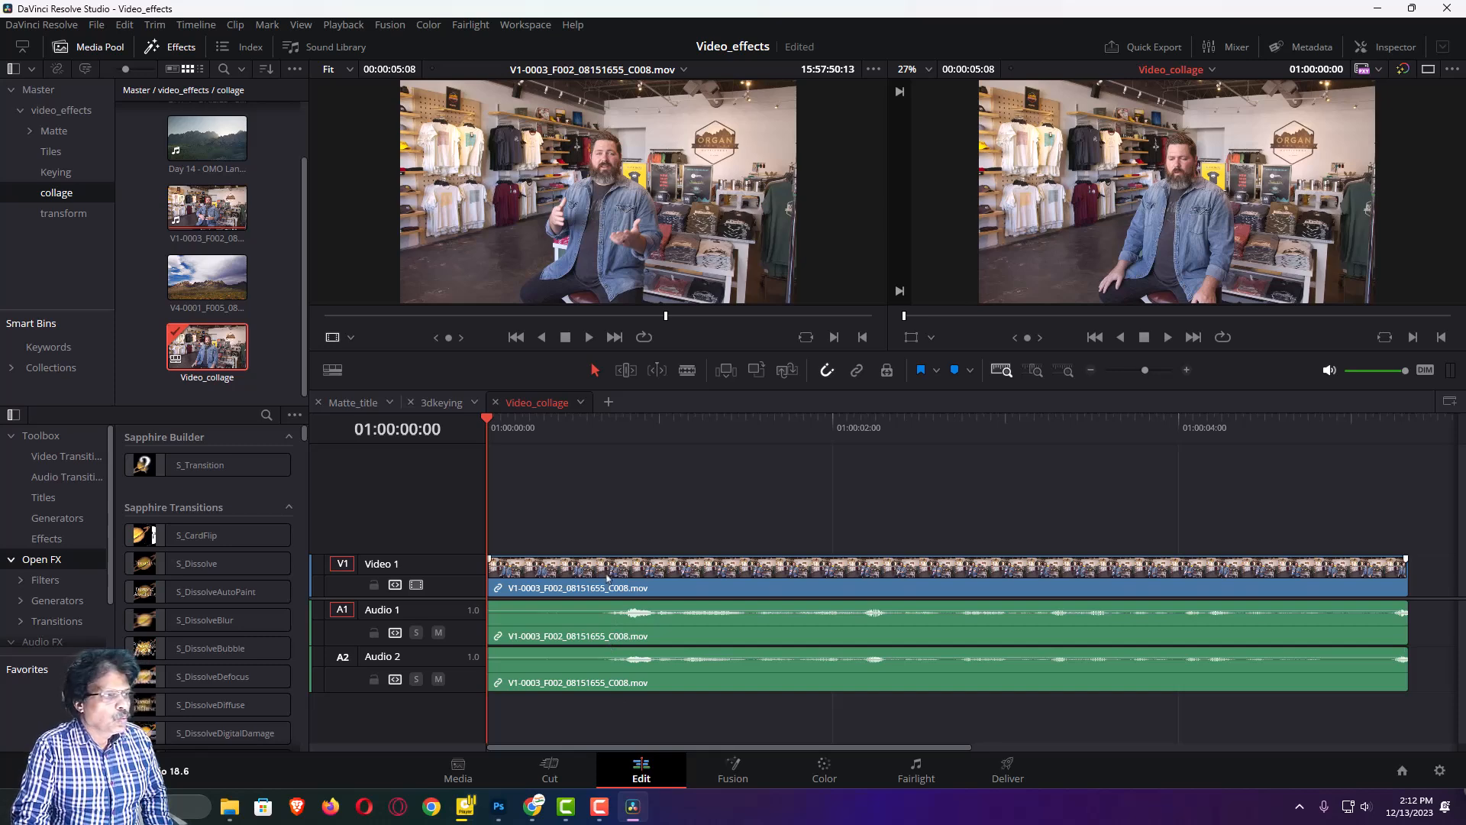
Move the playhead to 01:00:02:13 and select only the video part of the clip on Video 1
drag(490, 420, 926, 448)
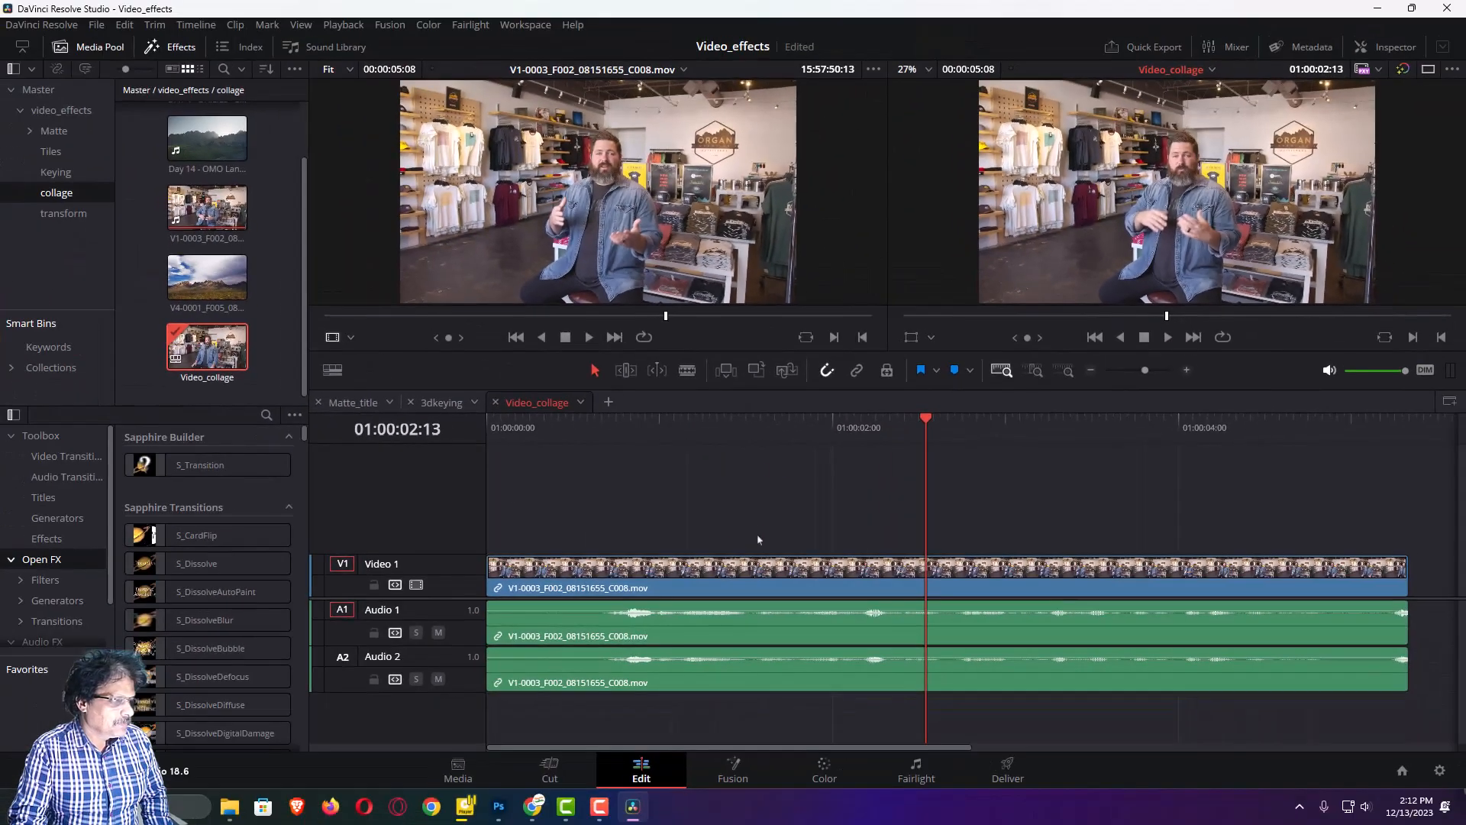
click(758, 573)
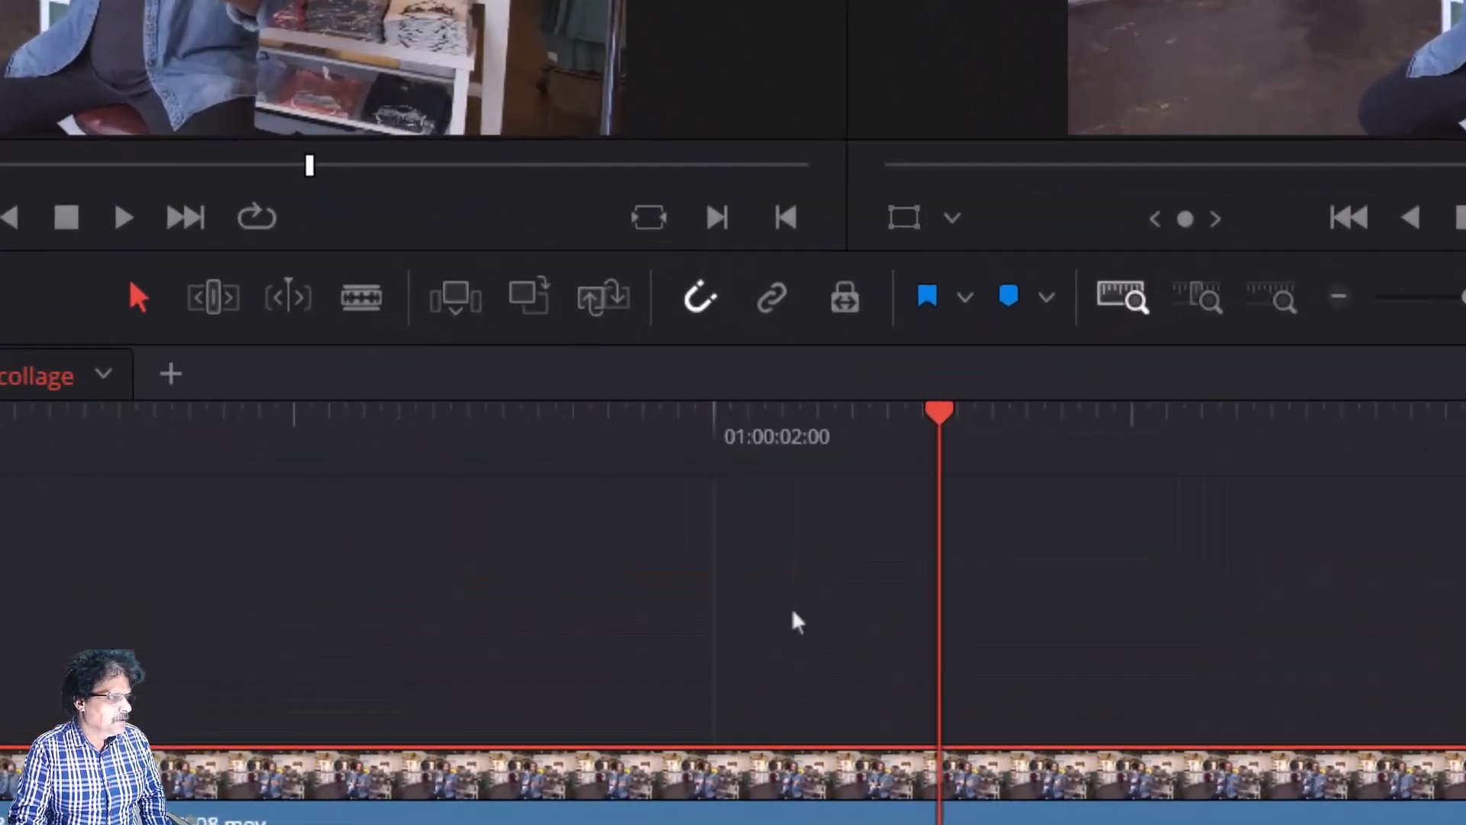
click(756, 290)
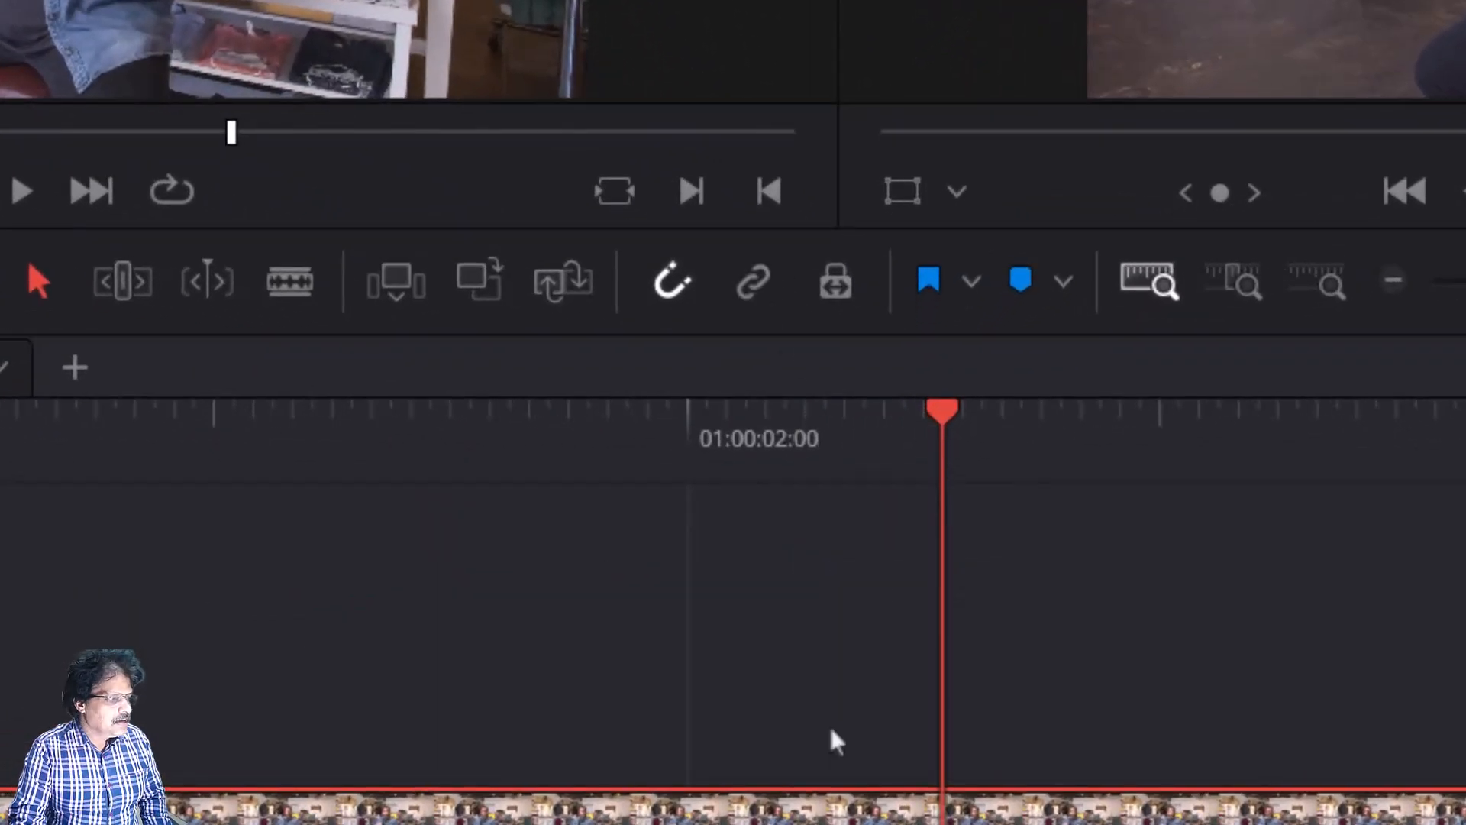
click(552, 699)
click(569, 809)
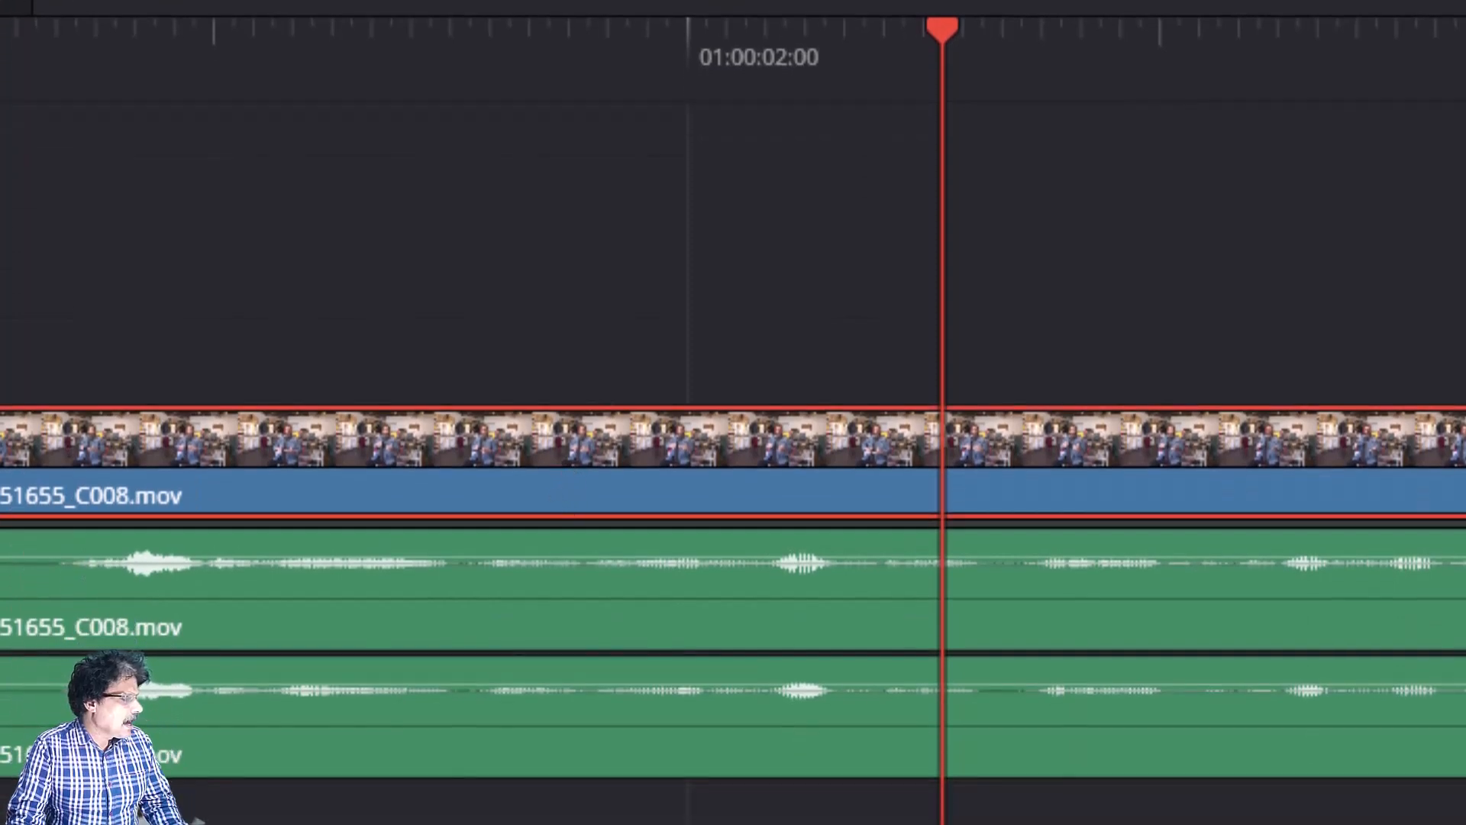
Add 3 video tracks above Video 1 and 0 audio tracks to the timeline
right_click(487, 319)
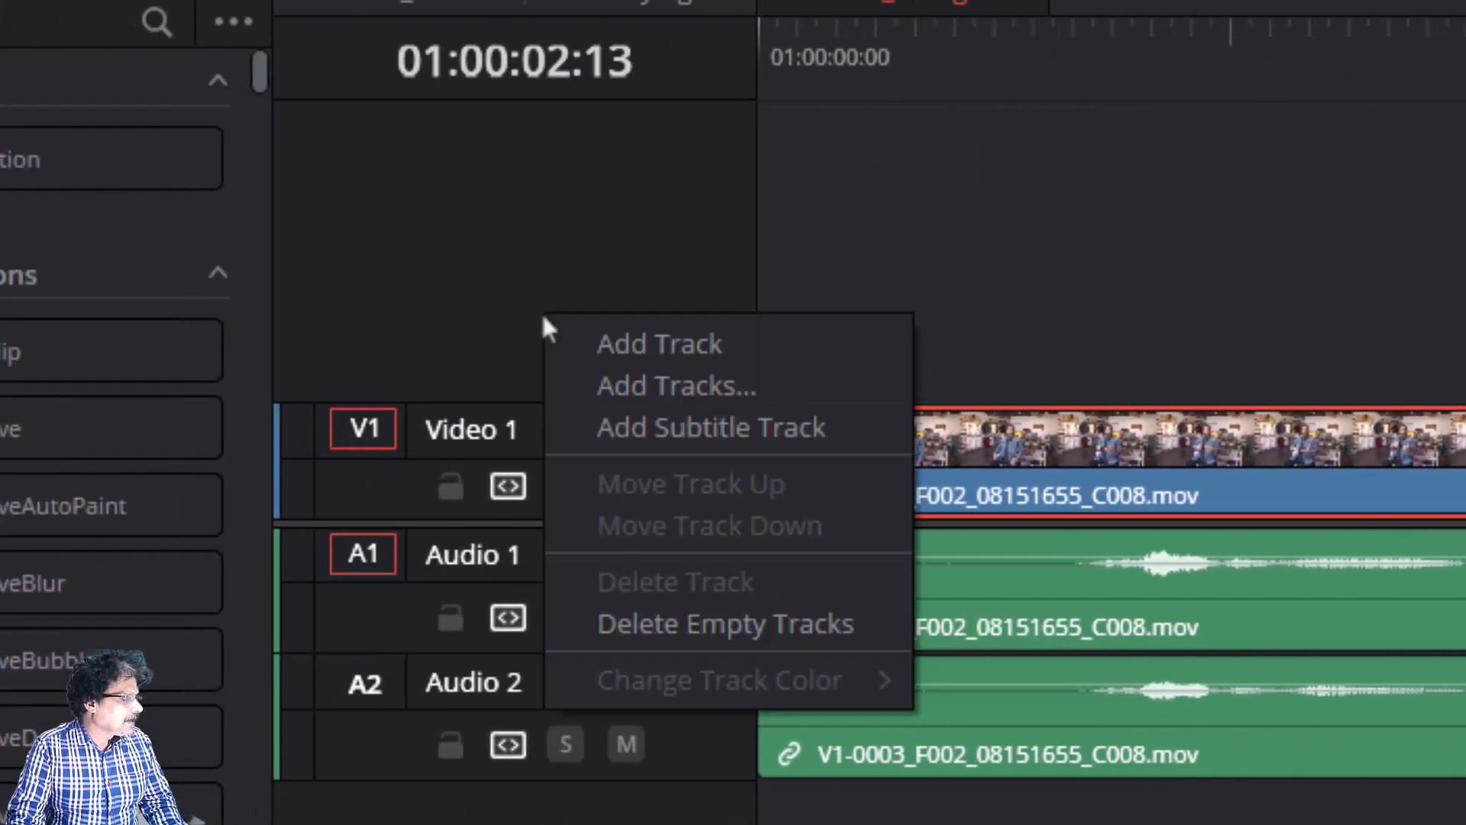
click(582, 383)
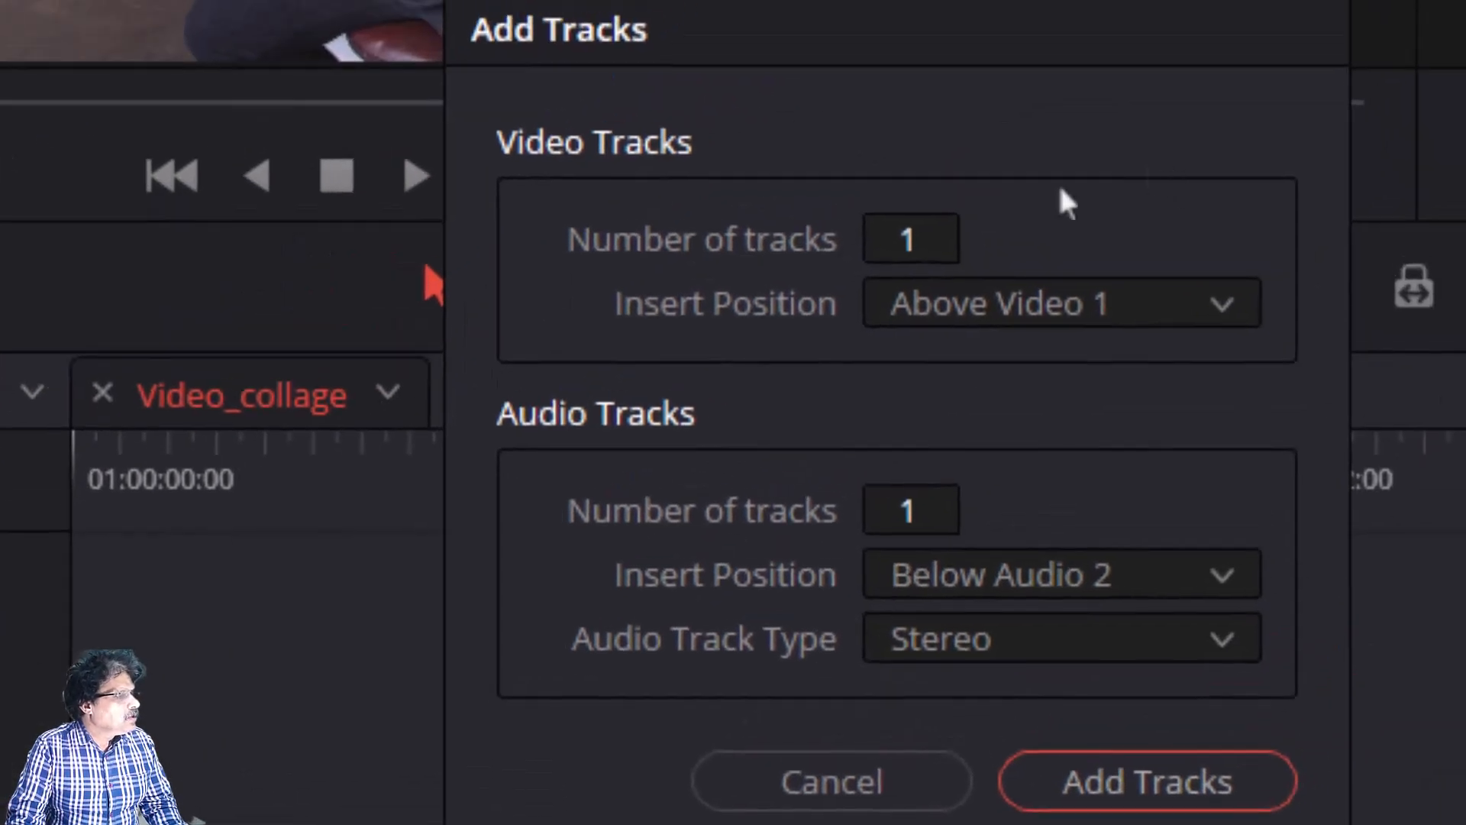
click(909, 242)
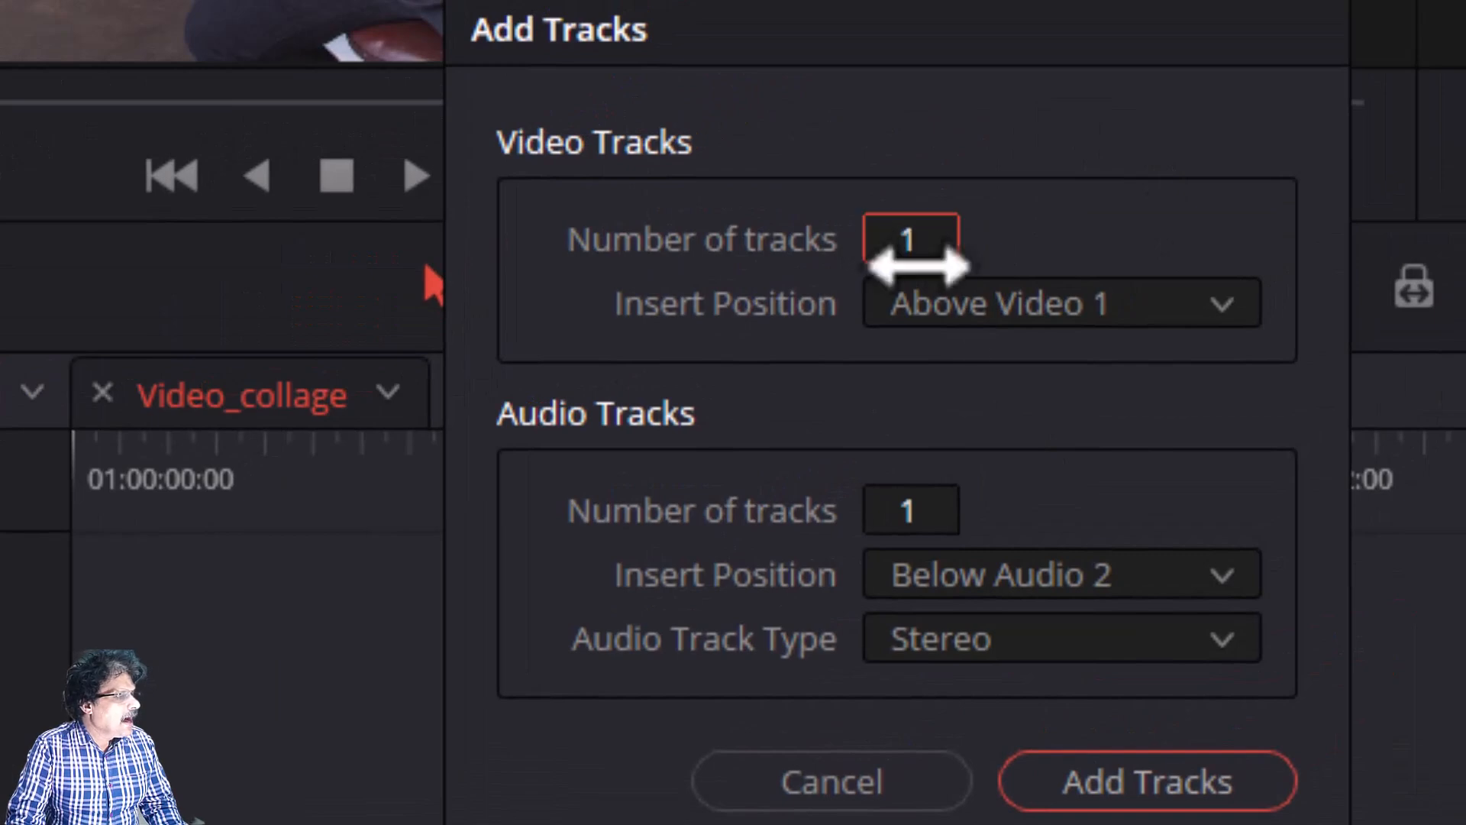
text(3)
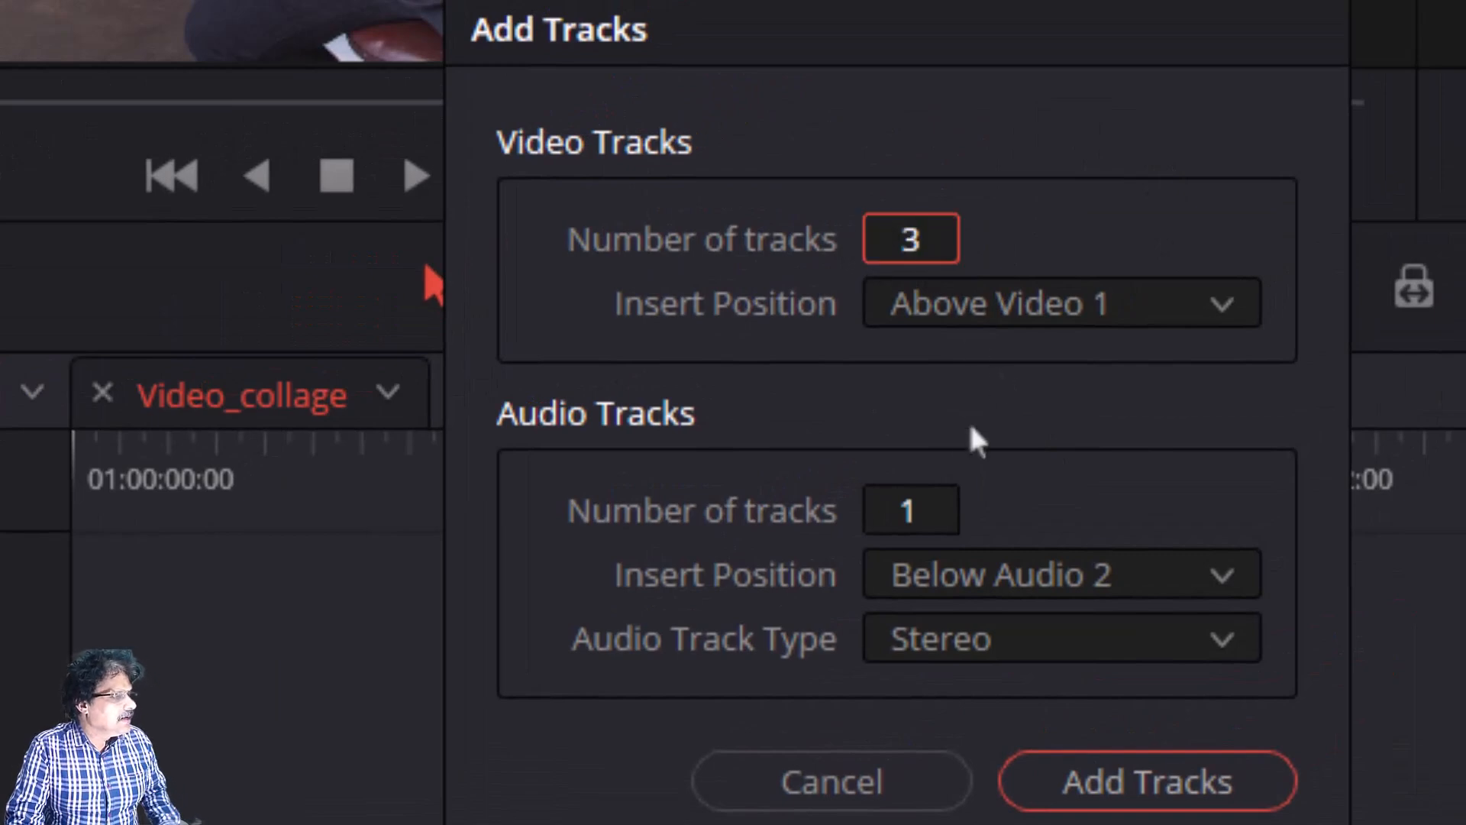
click(919, 511)
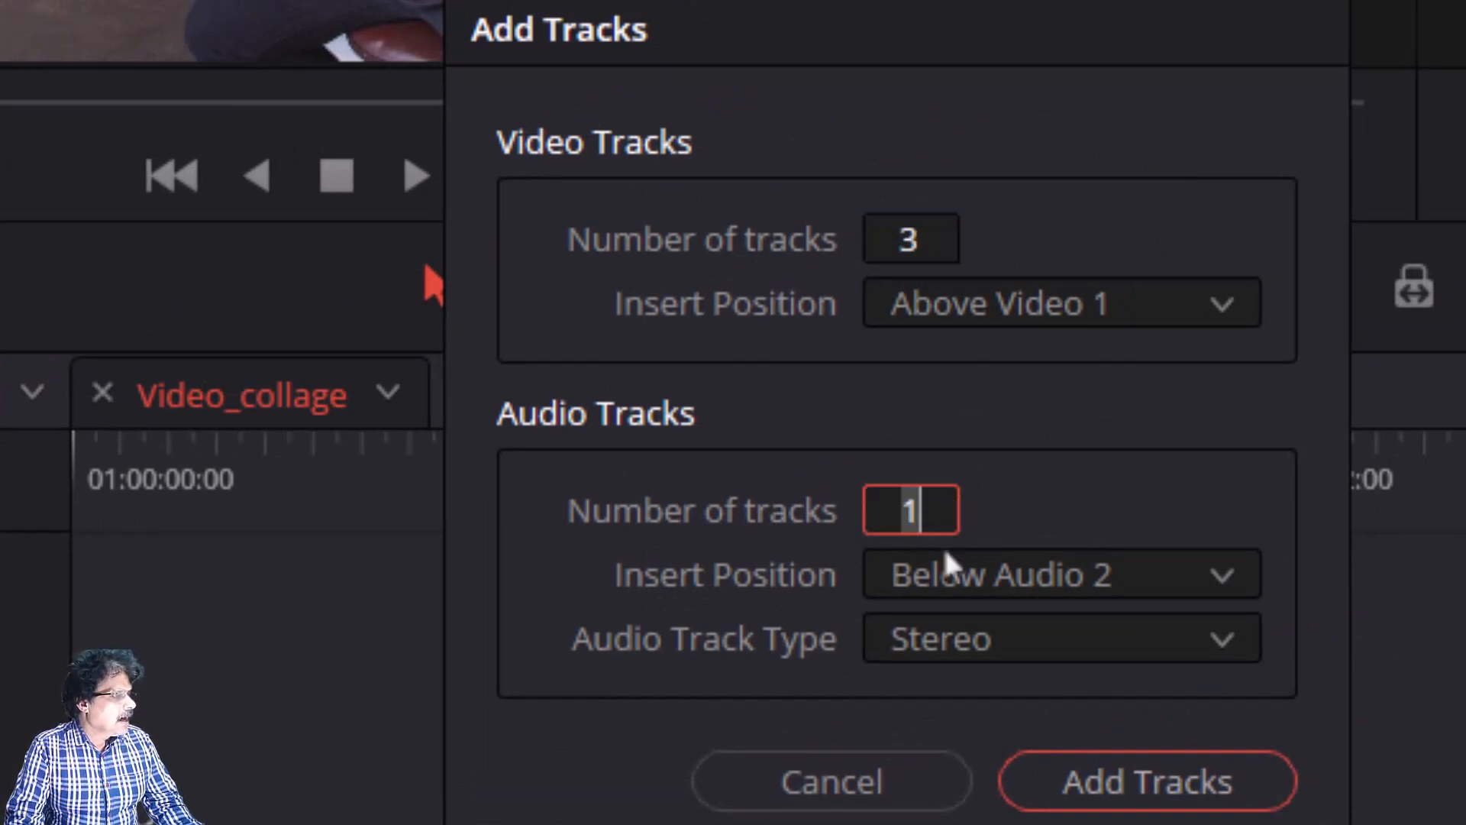
text(0)
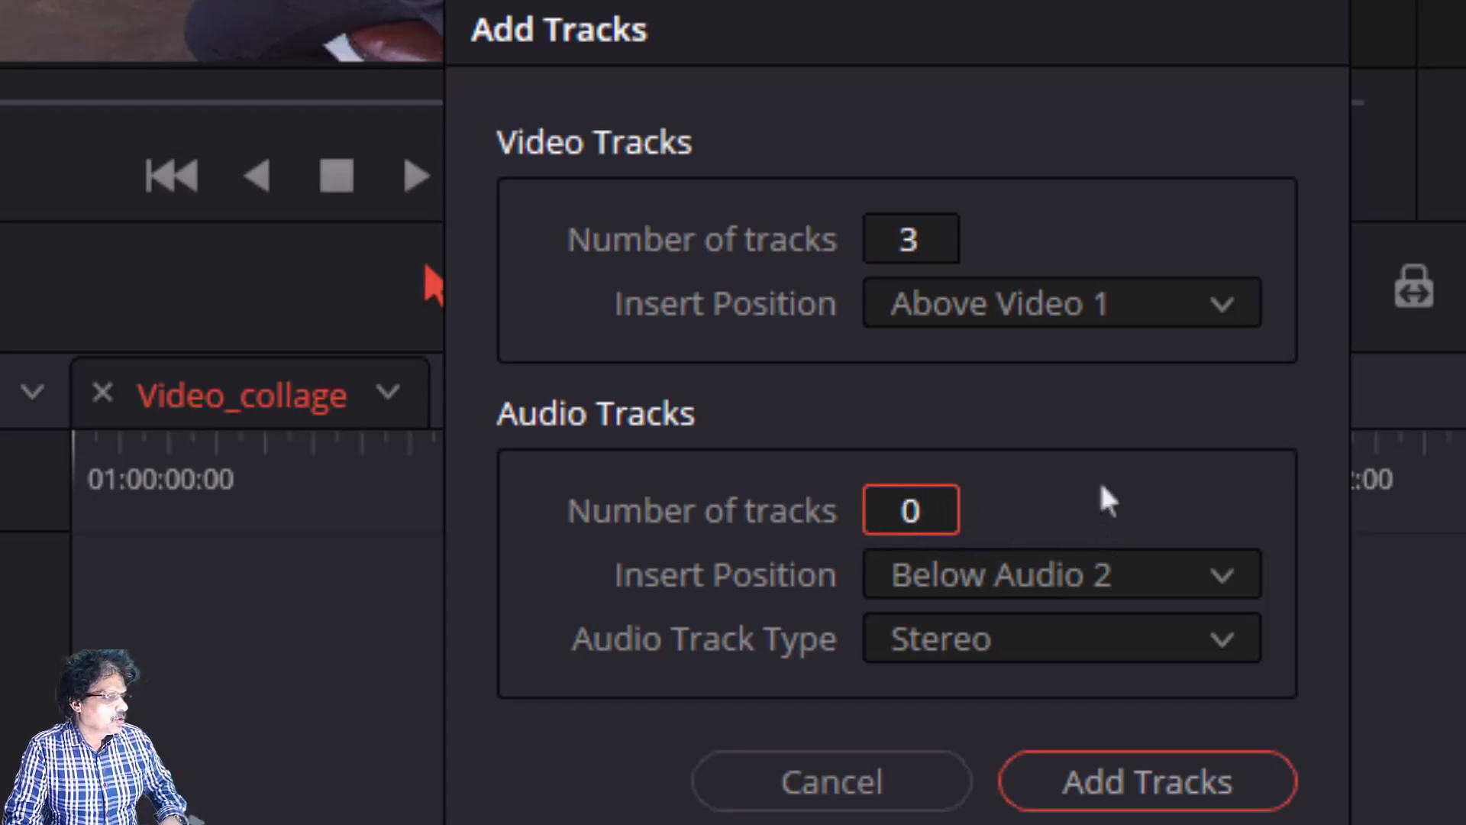
click(1101, 772)
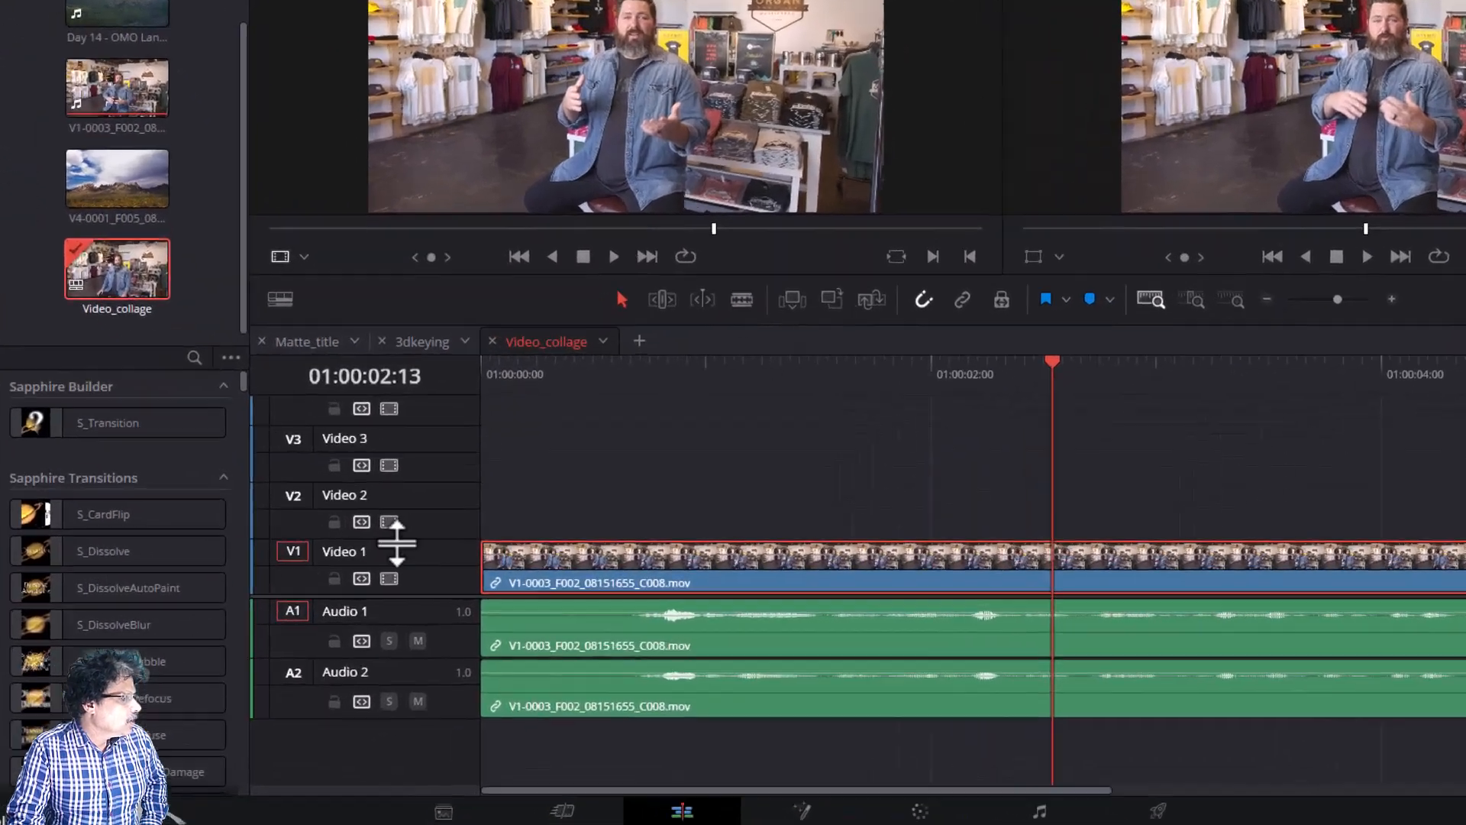
Duplicate the V1-0003 video clip from Video 1 onto Video 2 at the same start time
scroll(423, 550, up, 1)
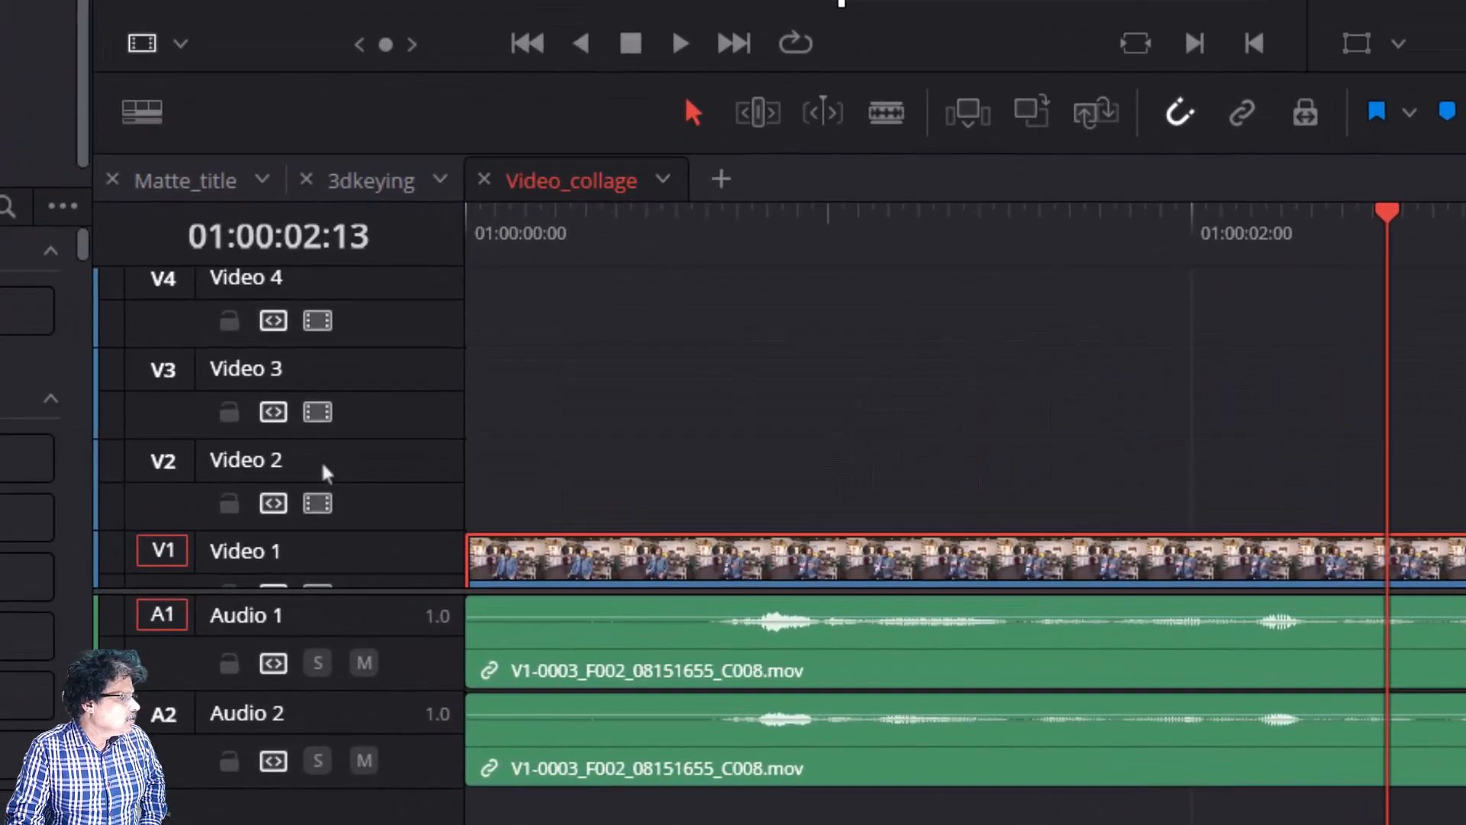
scroll(360, 450, down, 1)
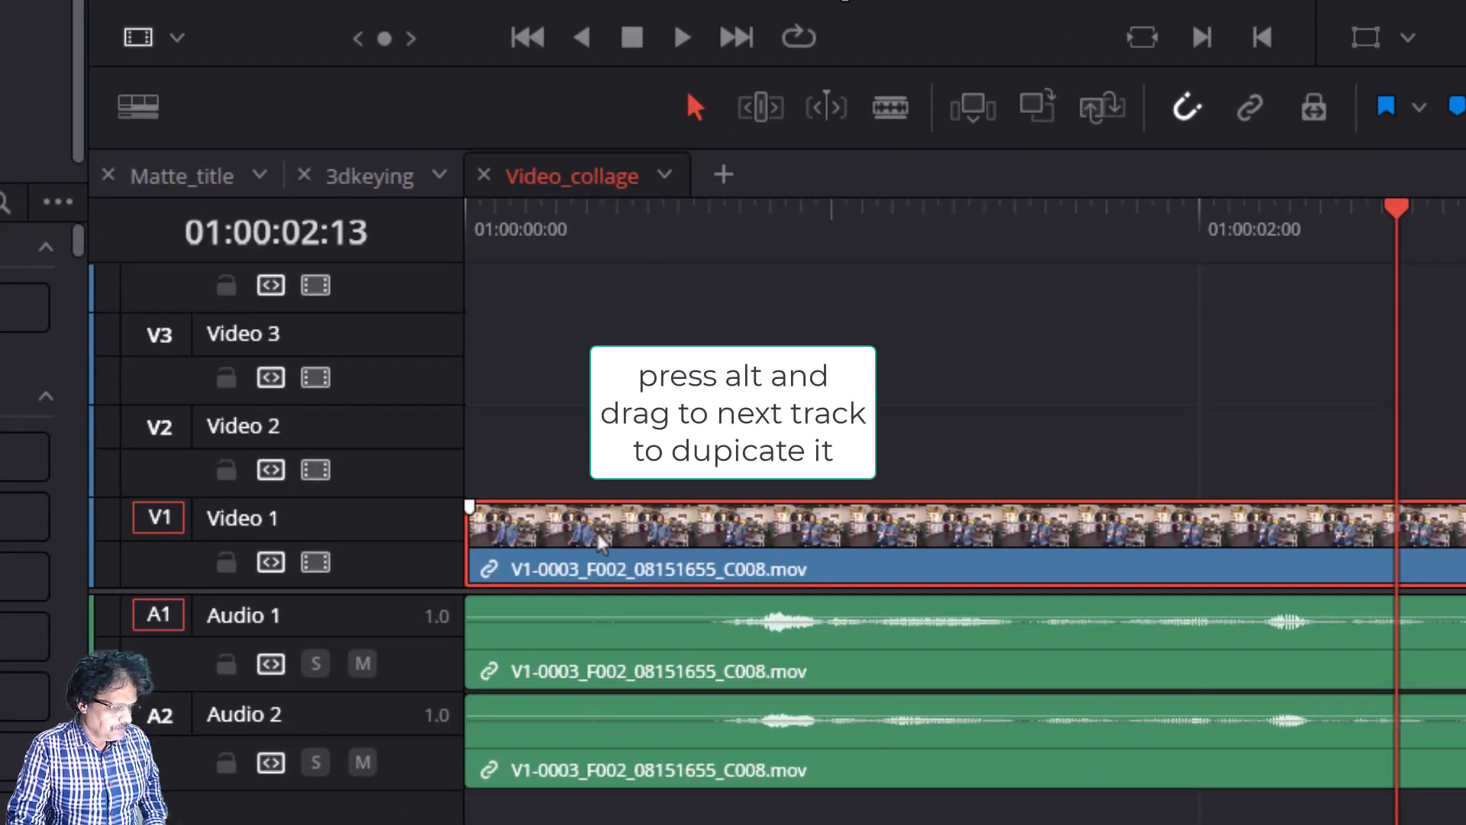
drag(585, 536, 579, 475)
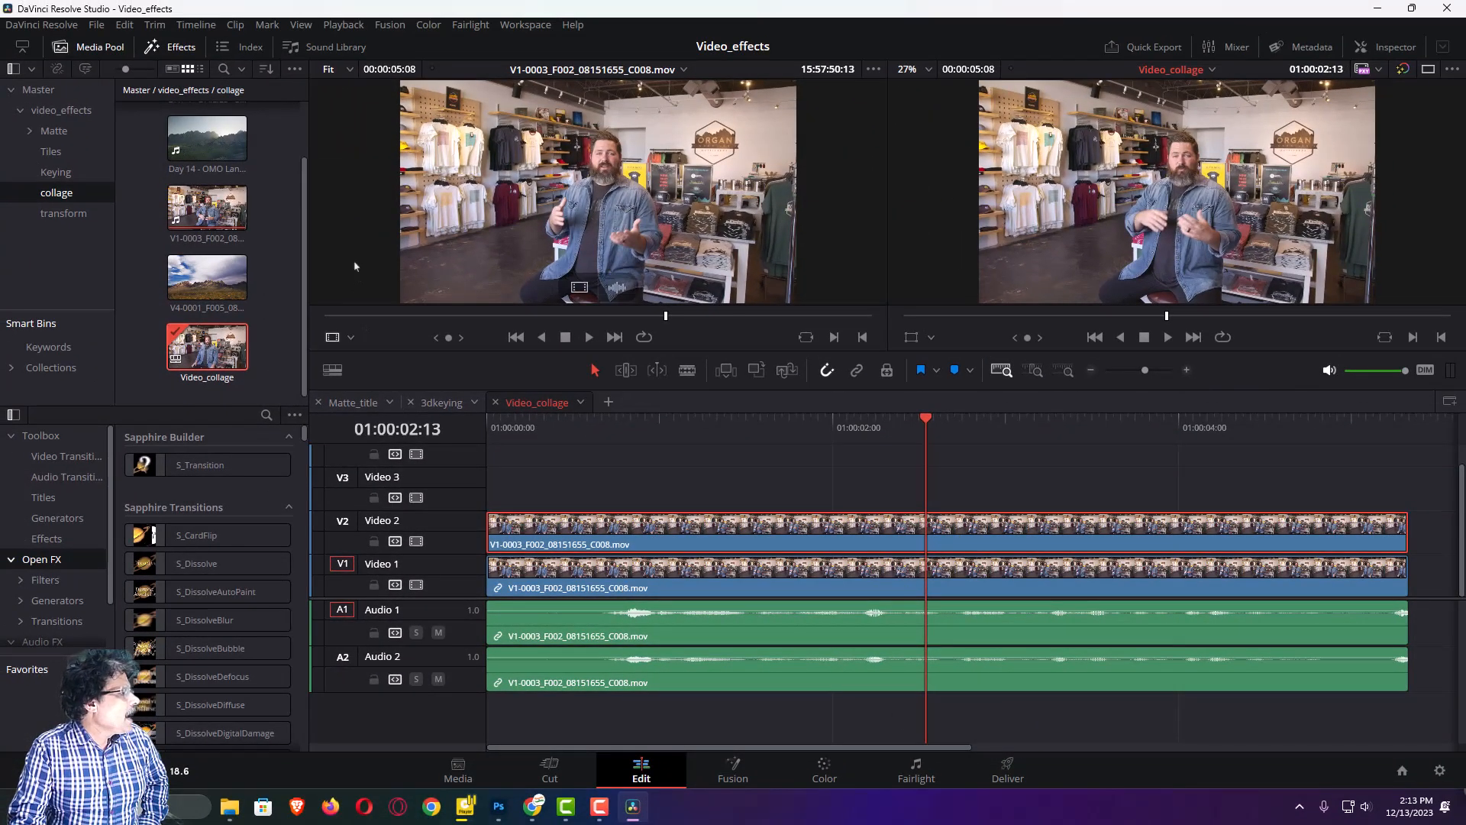
Load DAY 4 - DAILIES - SLOT CANYON.mov into the source viewer and make Video 2 the destination for source video
drag(308, 278, 311, 265)
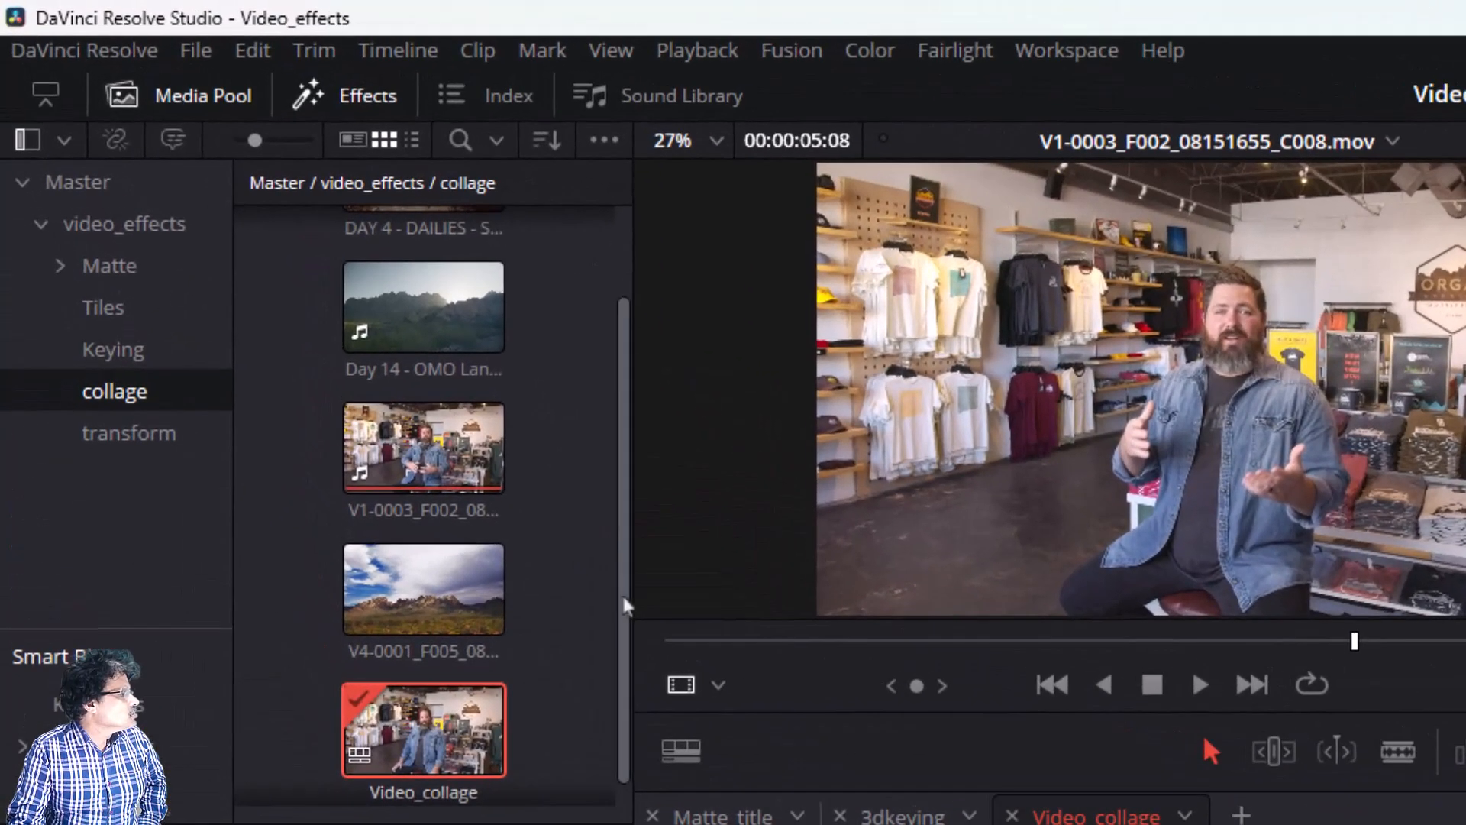
drag(537, 513, 540, 370)
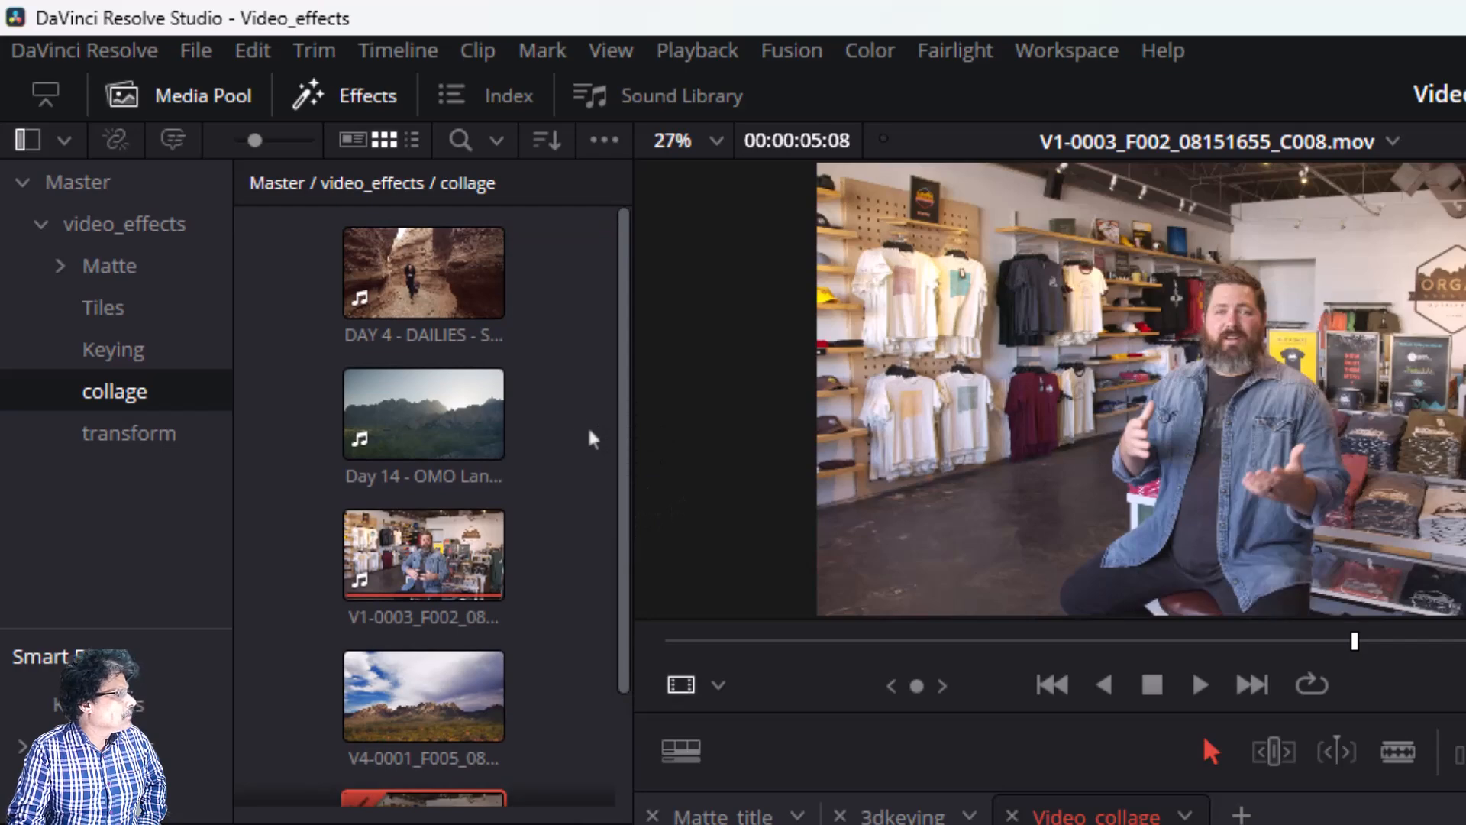
click(397, 275)
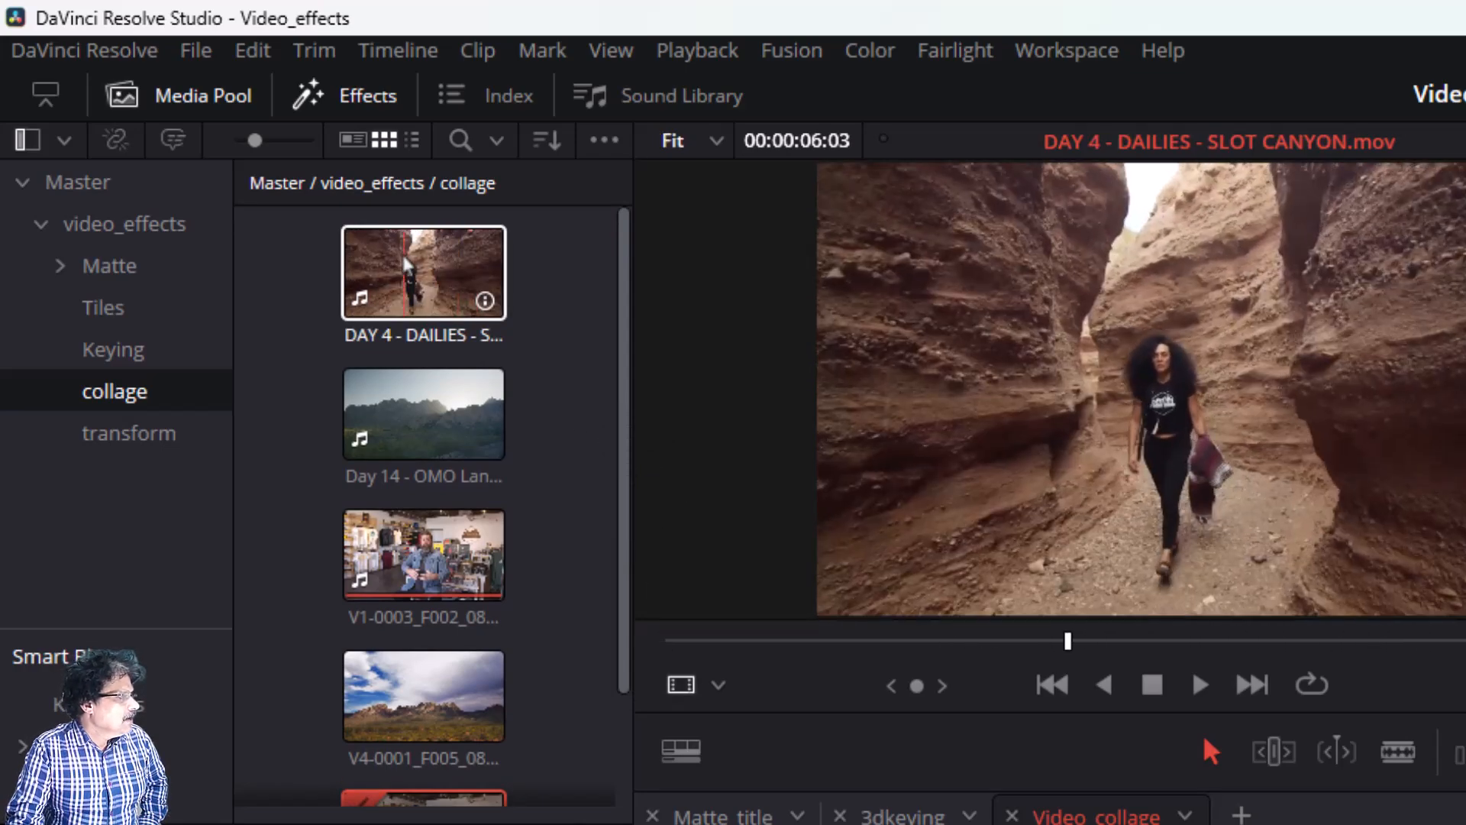
click(404, 257)
mouse_move(933, 391)
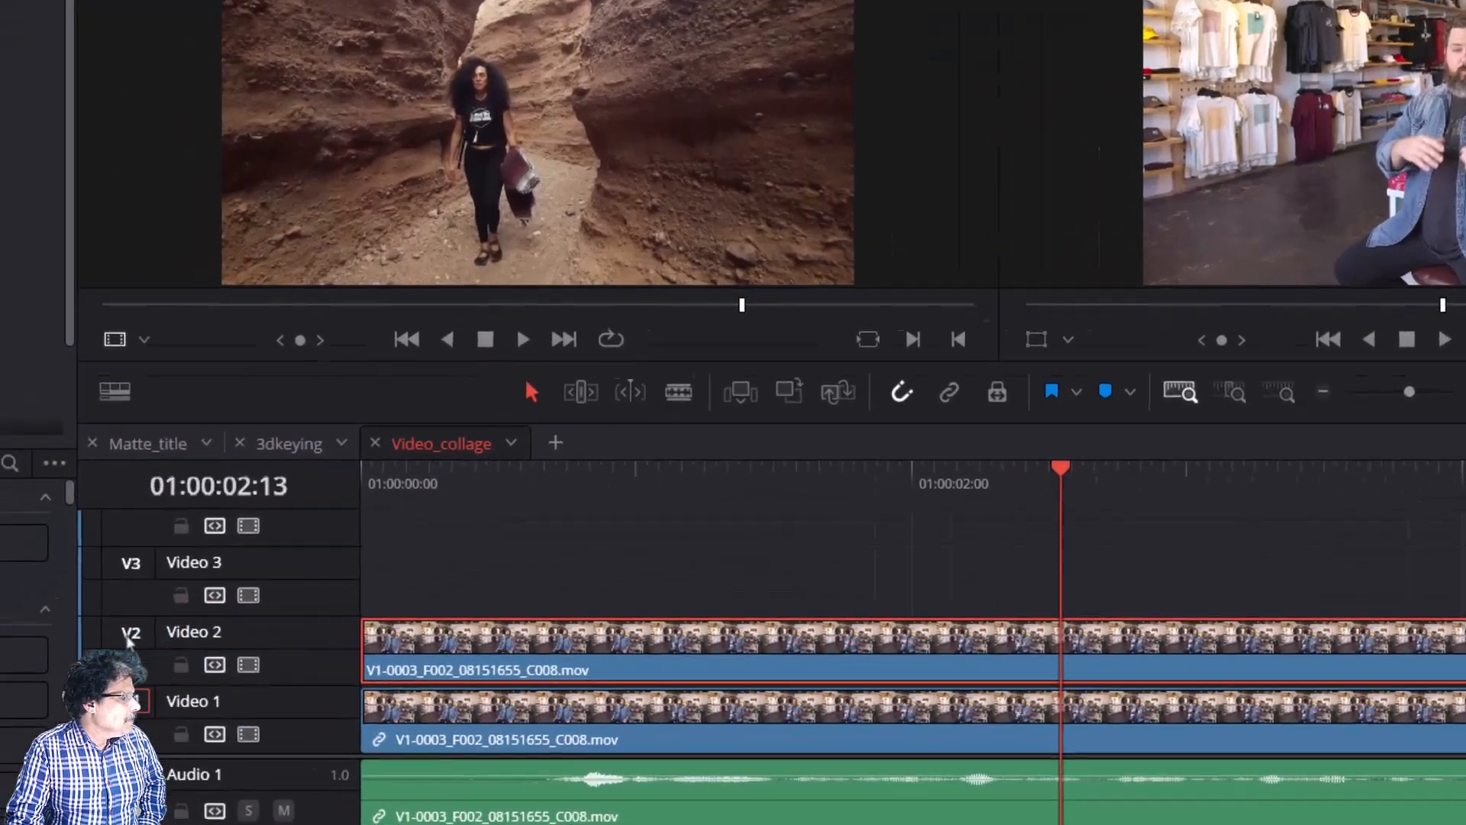
click(48, 678)
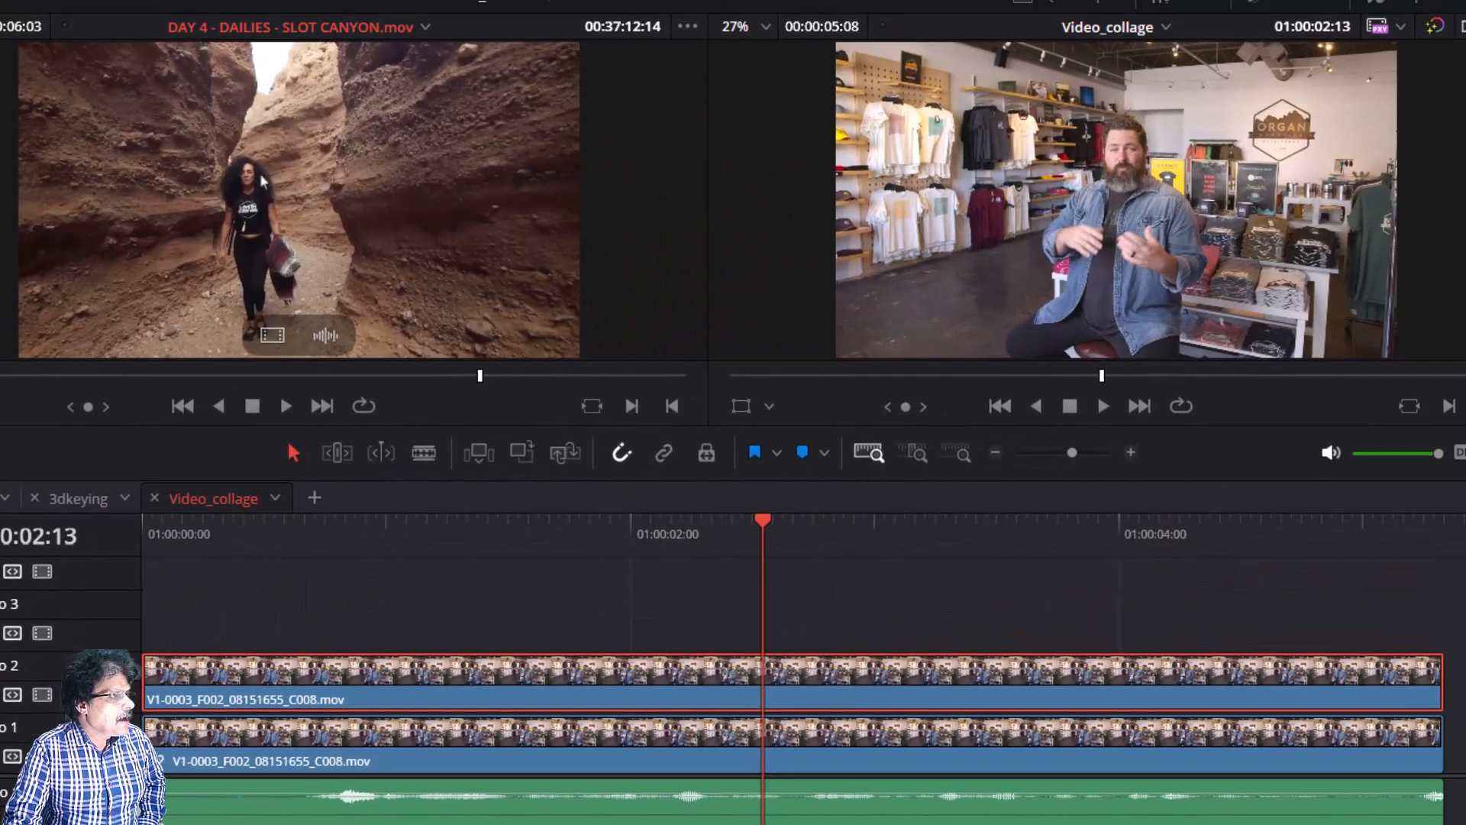
Replace the duplicate on Video 2 with the slot canyon clip using Fit to Fill, and move the playhead to 01:00:01:11
drag(262, 181, 1402, 198)
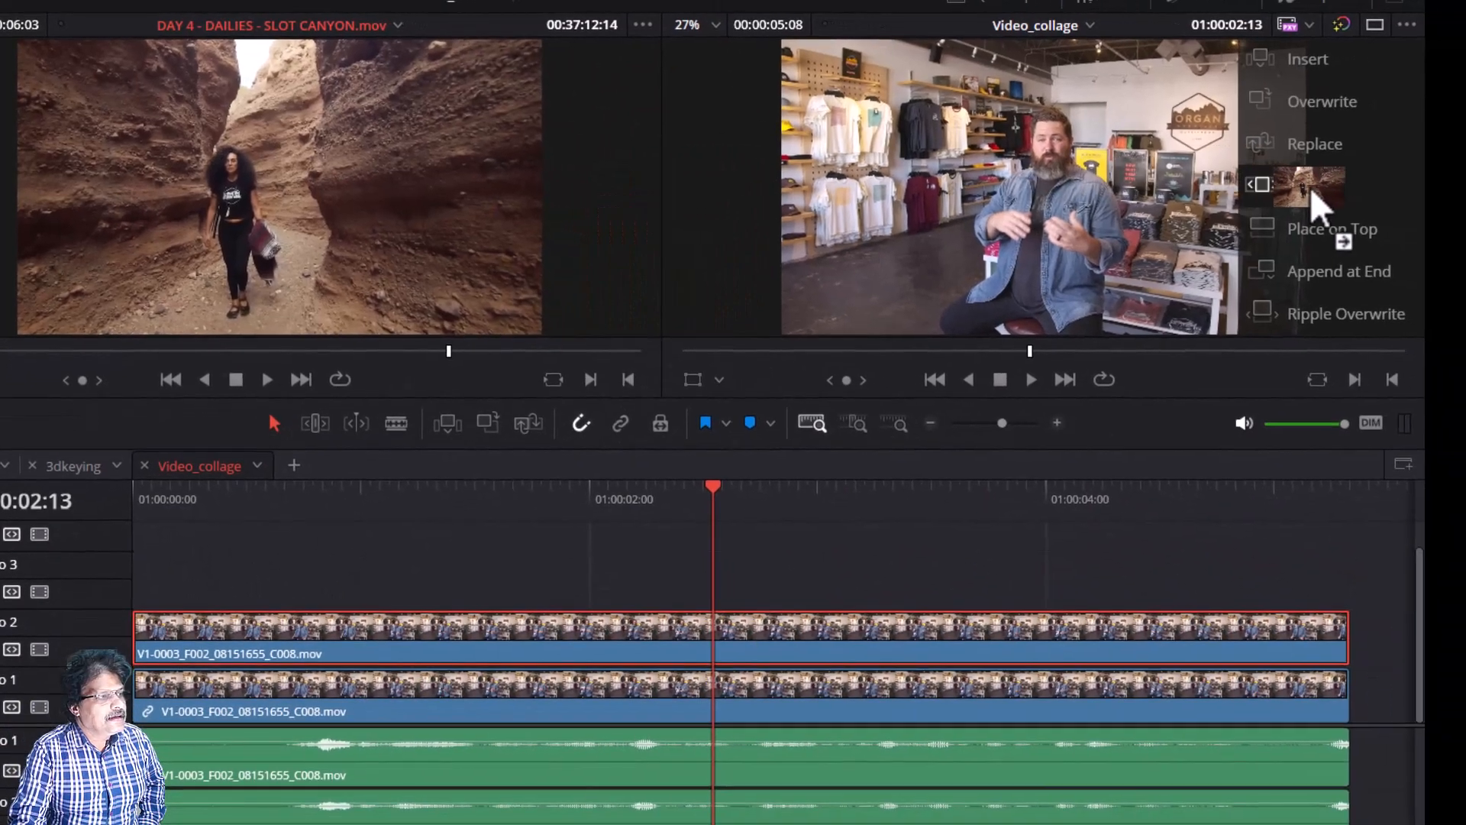
drag(1312, 186, 1312, 186)
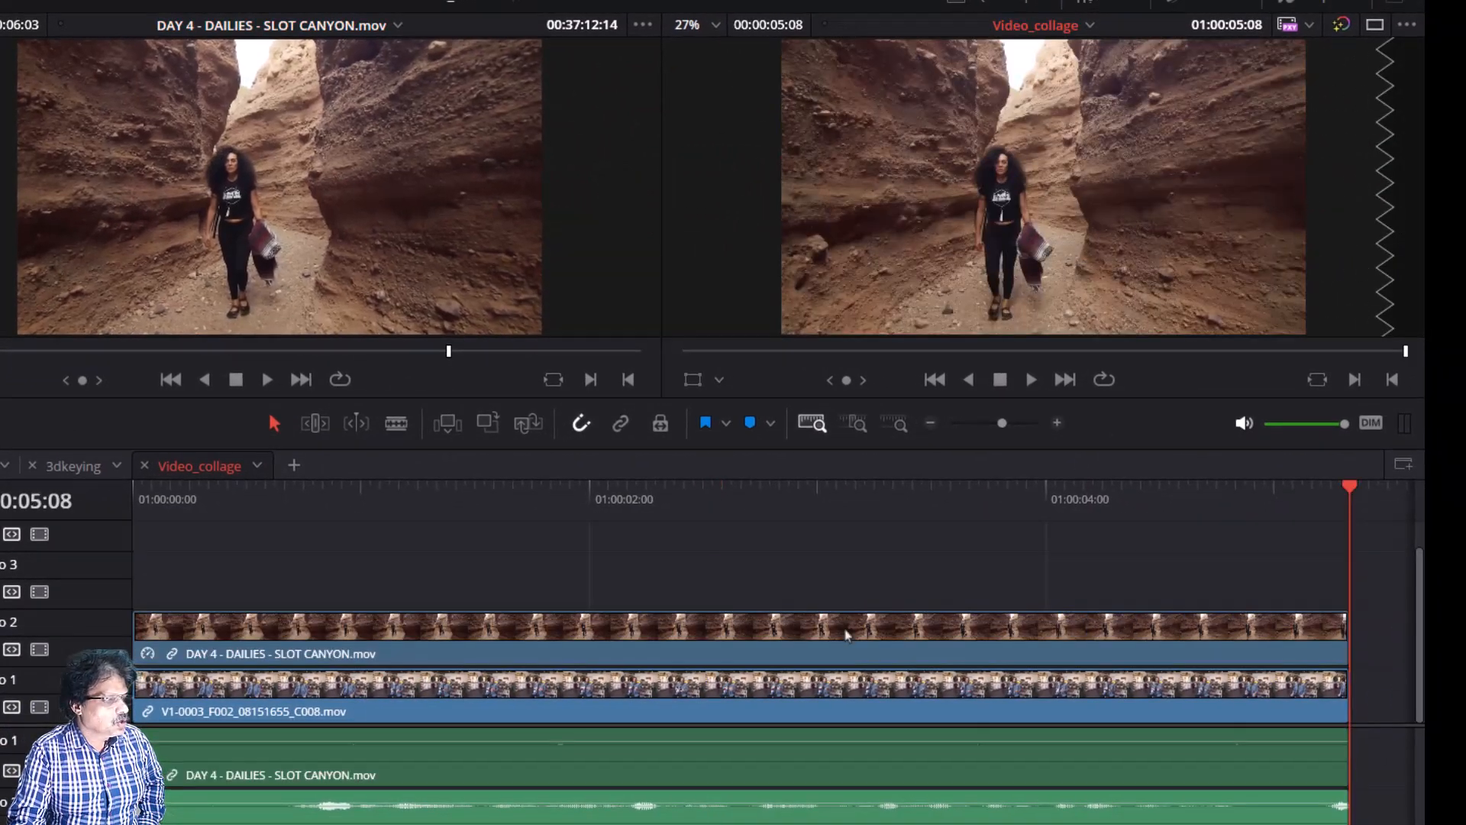
drag(435, 502, 468, 554)
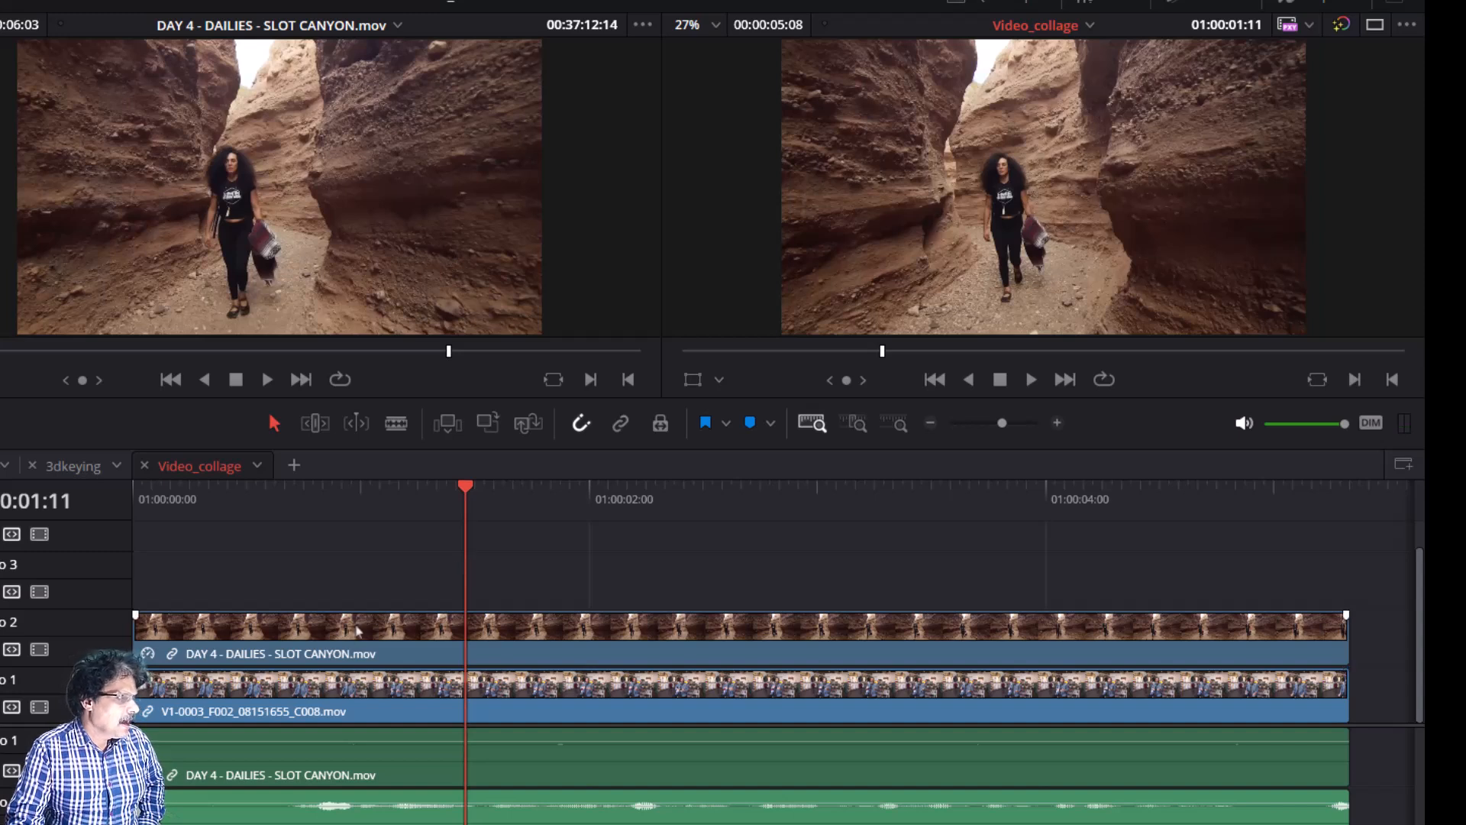
Duplicate the V1-0003 video clip from Video 1 onto Video 3 at the same start time
click(351, 693)
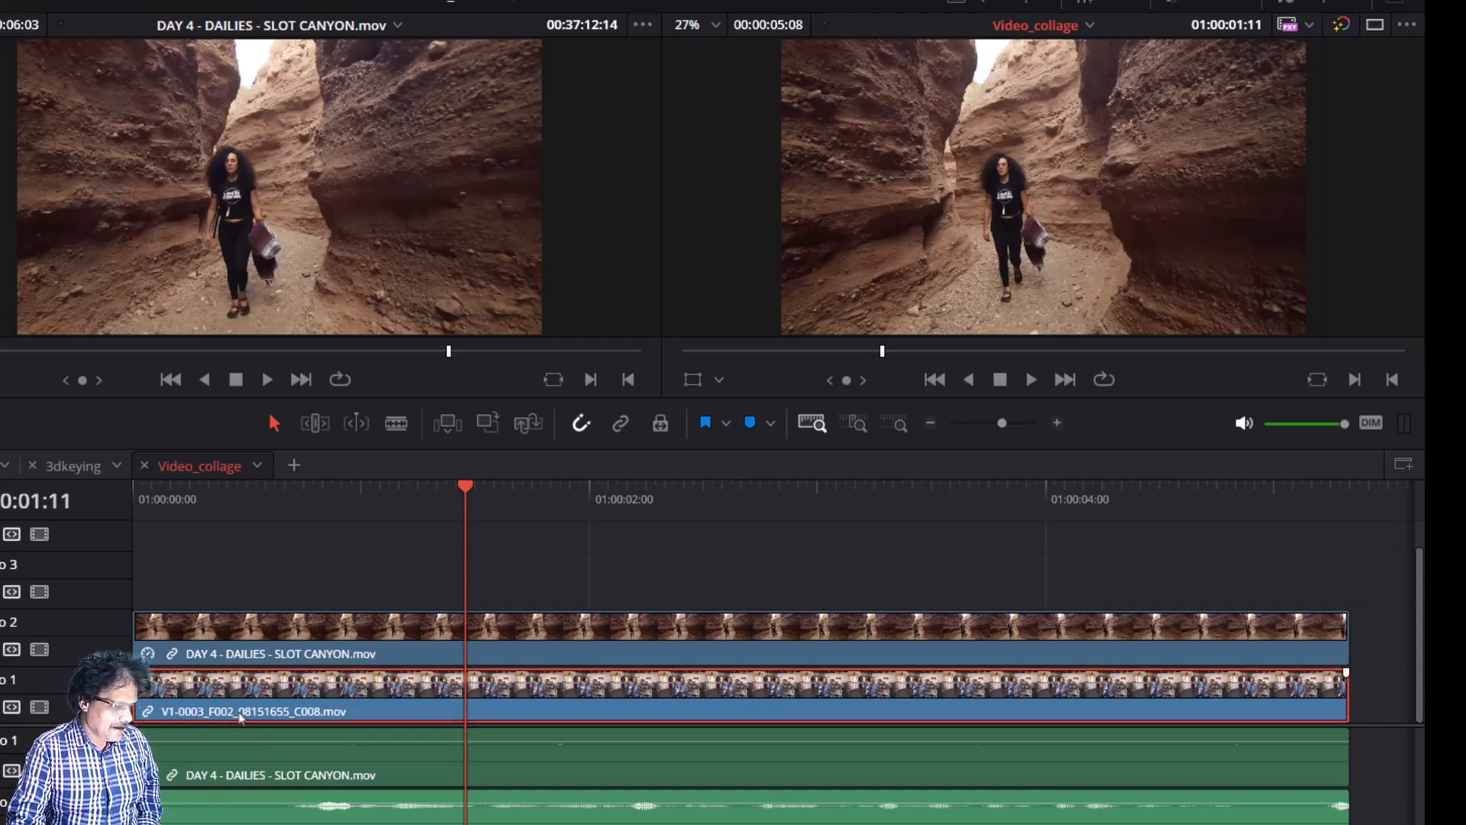
drag(241, 714, 246, 585)
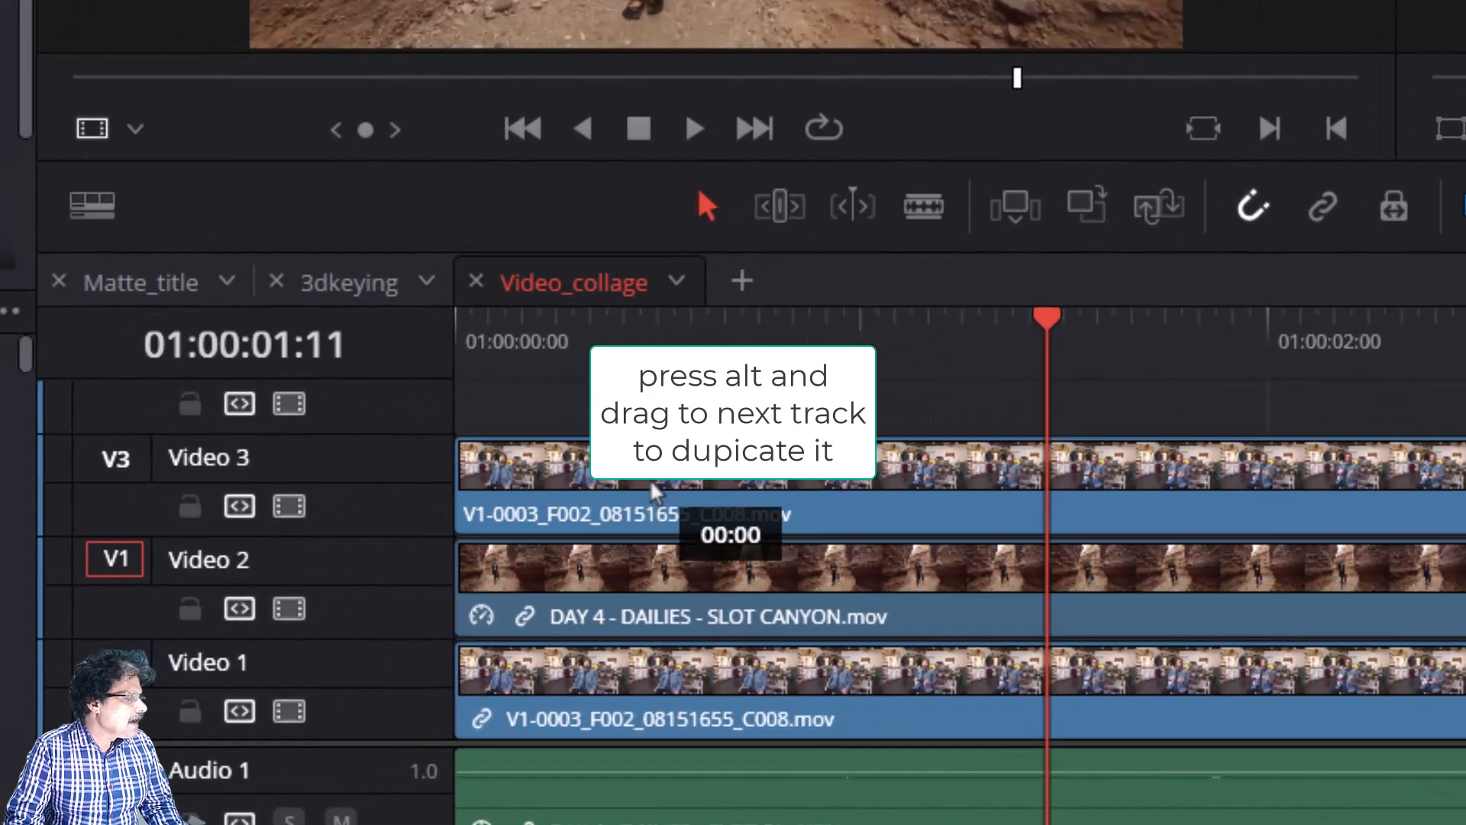
drag(653, 493, 653, 492)
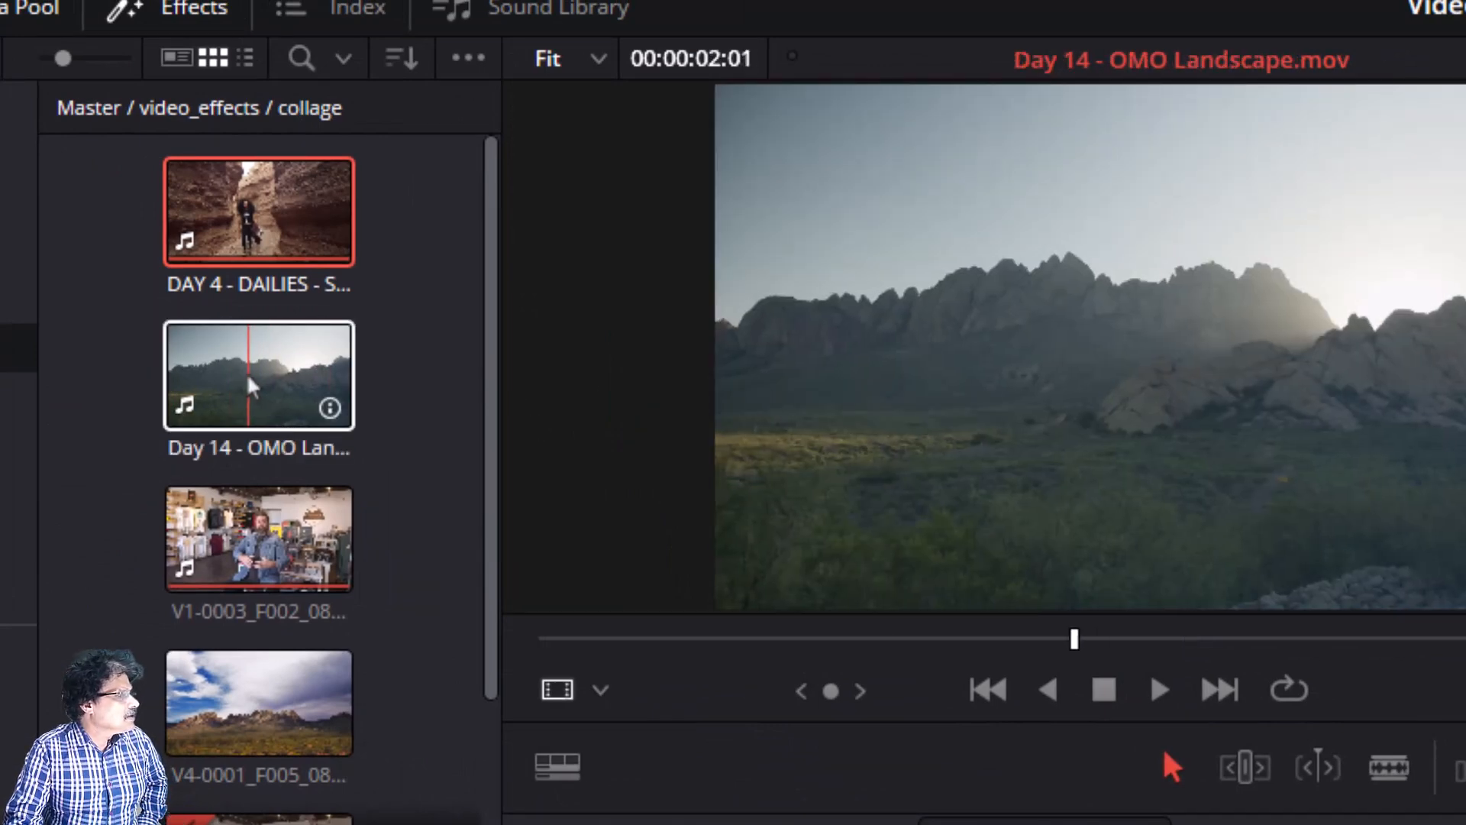
With Video 3 as the destination, replace its duplicate clip with Day 14 - OMO Landscape.mov using Fit to Fill
click(250, 386)
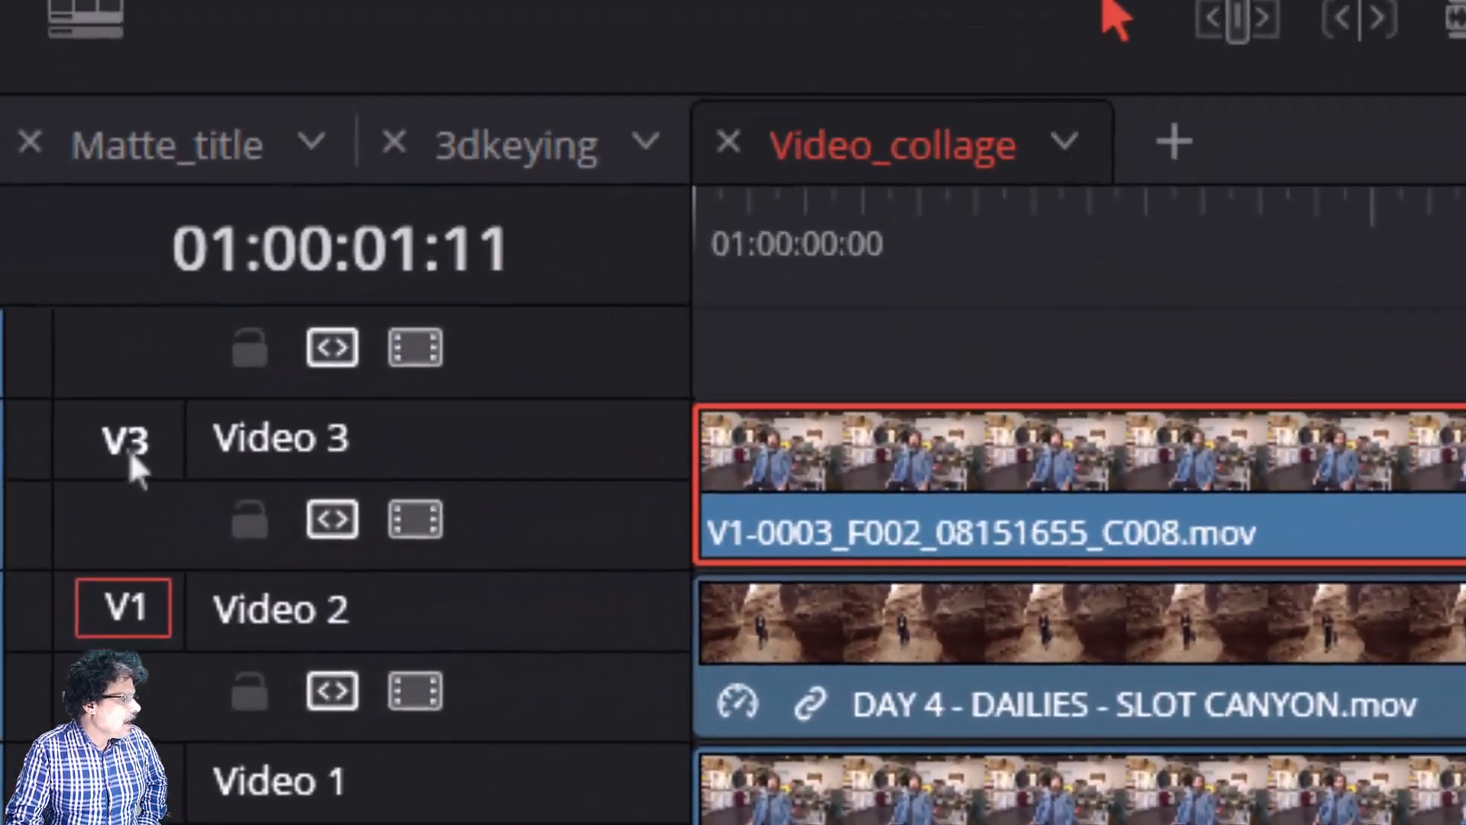
click(62, 541)
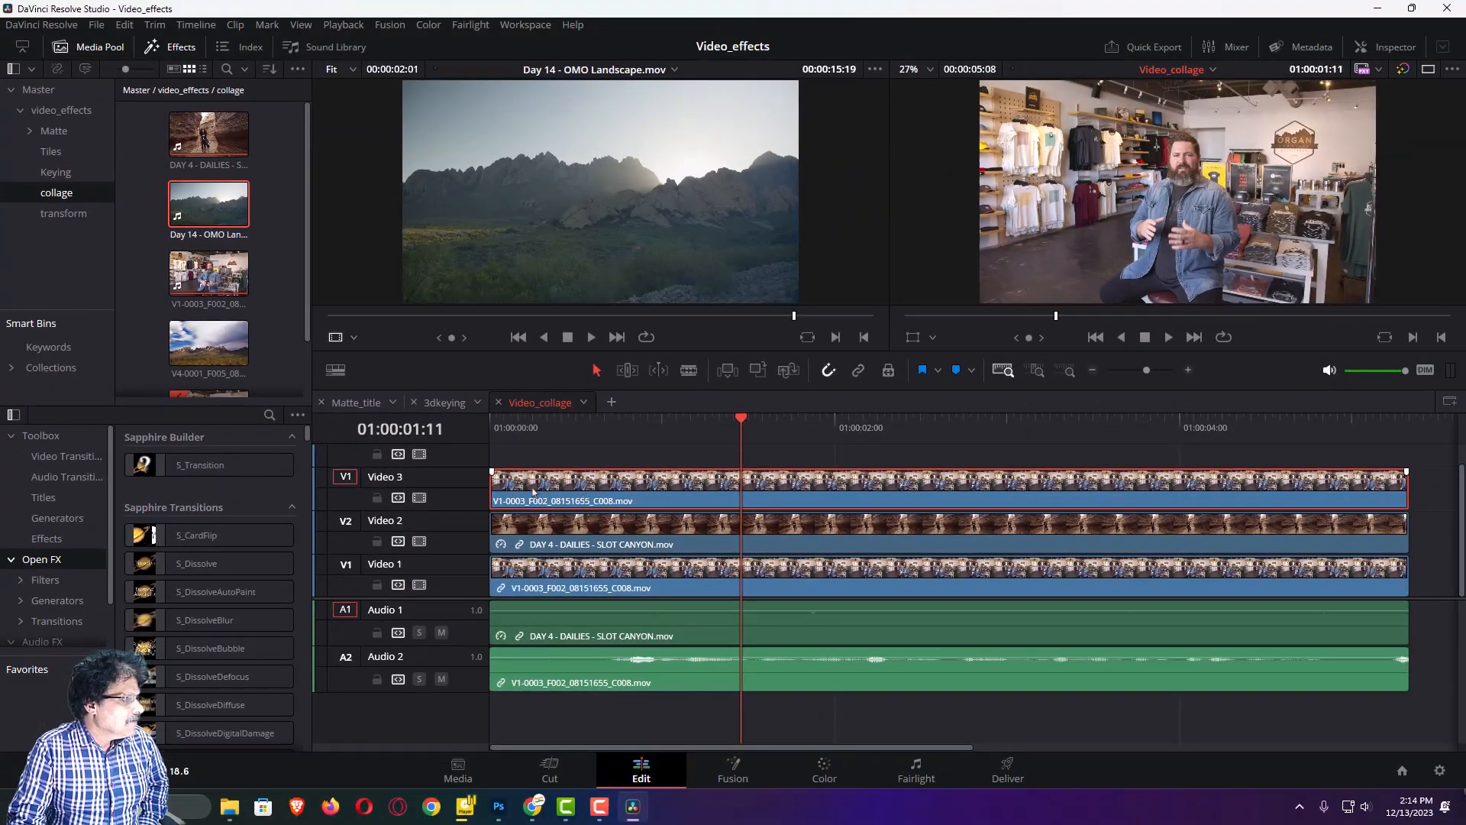
drag(603, 252, 1401, 192)
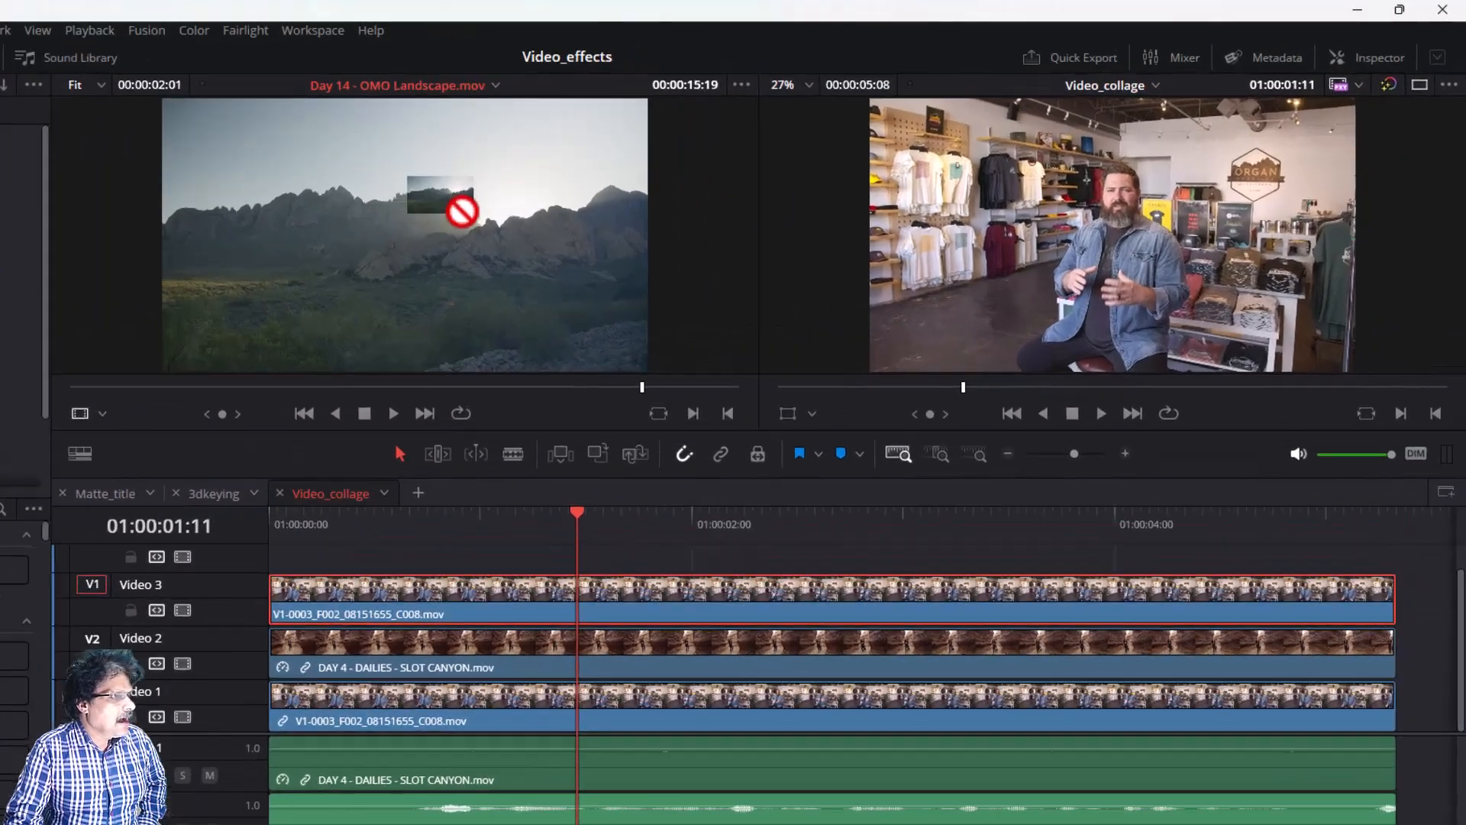
mouse_move(1319, 434)
mouse_down()
mouse_move(1237, 442)
mouse_move(1070, 399)
mouse_move(1195, 442)
mouse_move(1365, 425)
mouse_move(1358, 474)
mouse_move(1344, 443)
mouse_up()
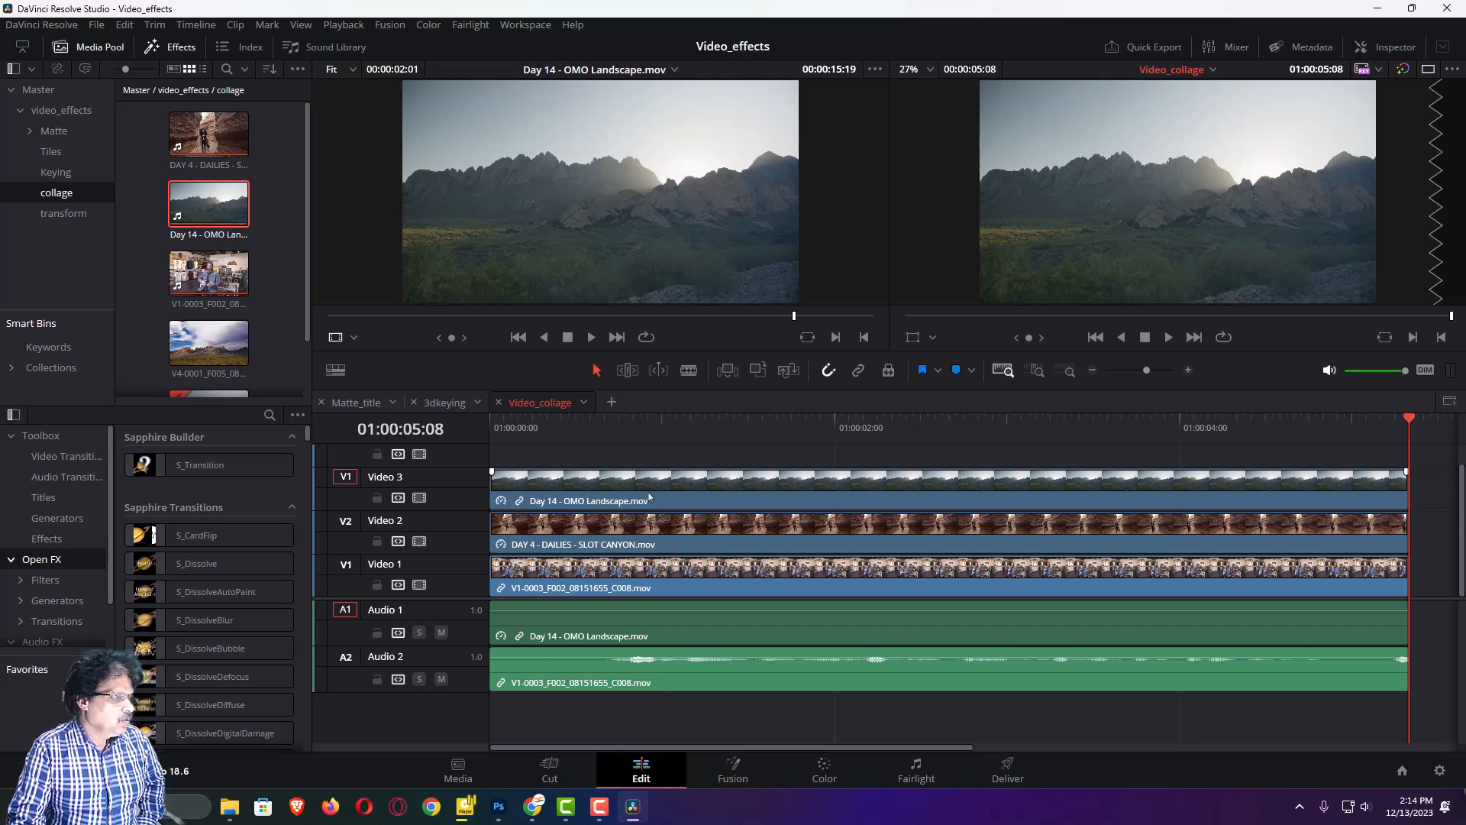
Duplicate the V1-0003 video clip from Video 1 onto Video 4 at the same start time
scroll(623, 563, up, 1)
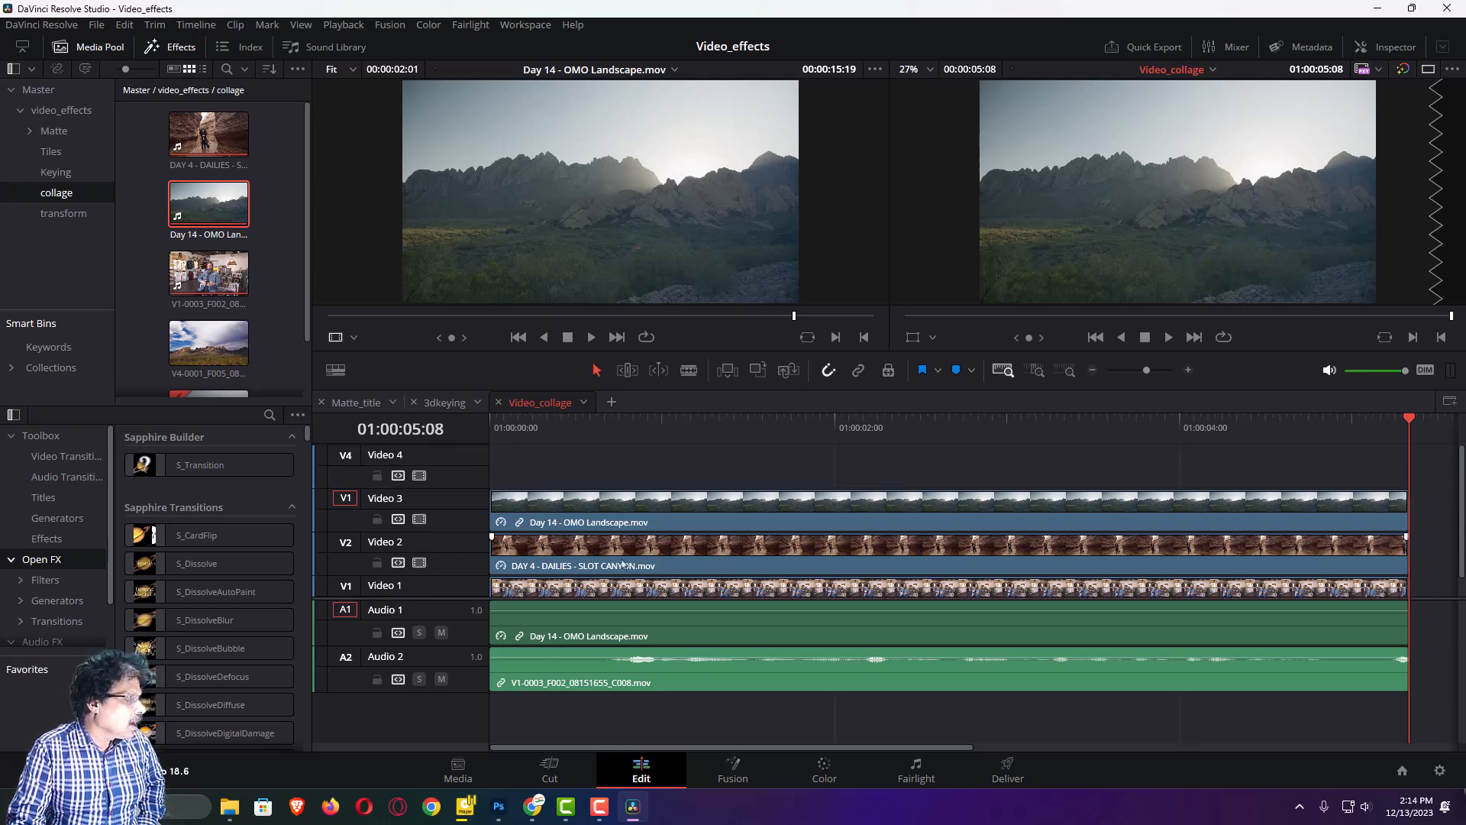
scroll(577, 611, down, 1)
click(566, 577)
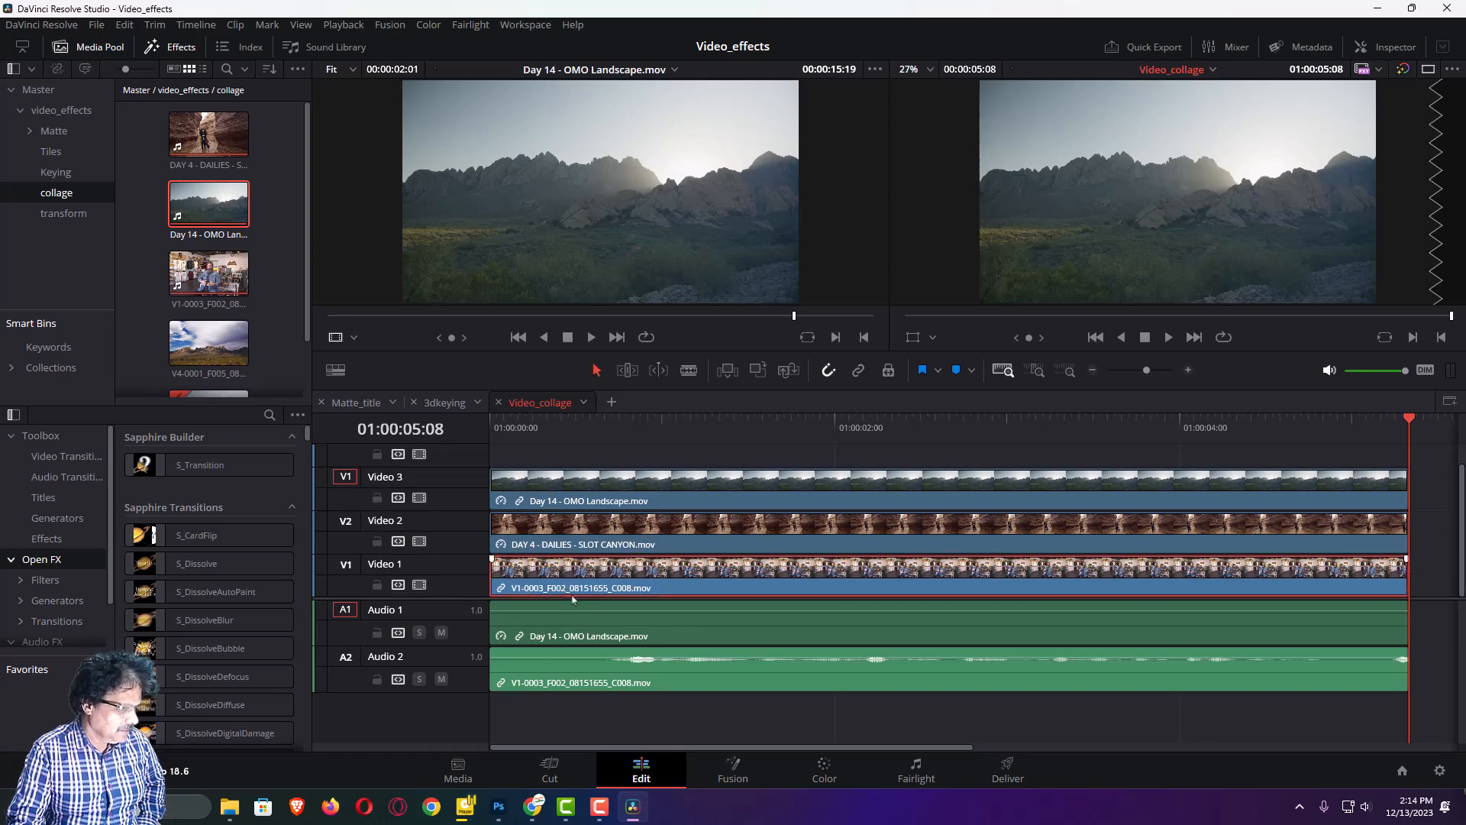
drag(562, 574, 560, 467)
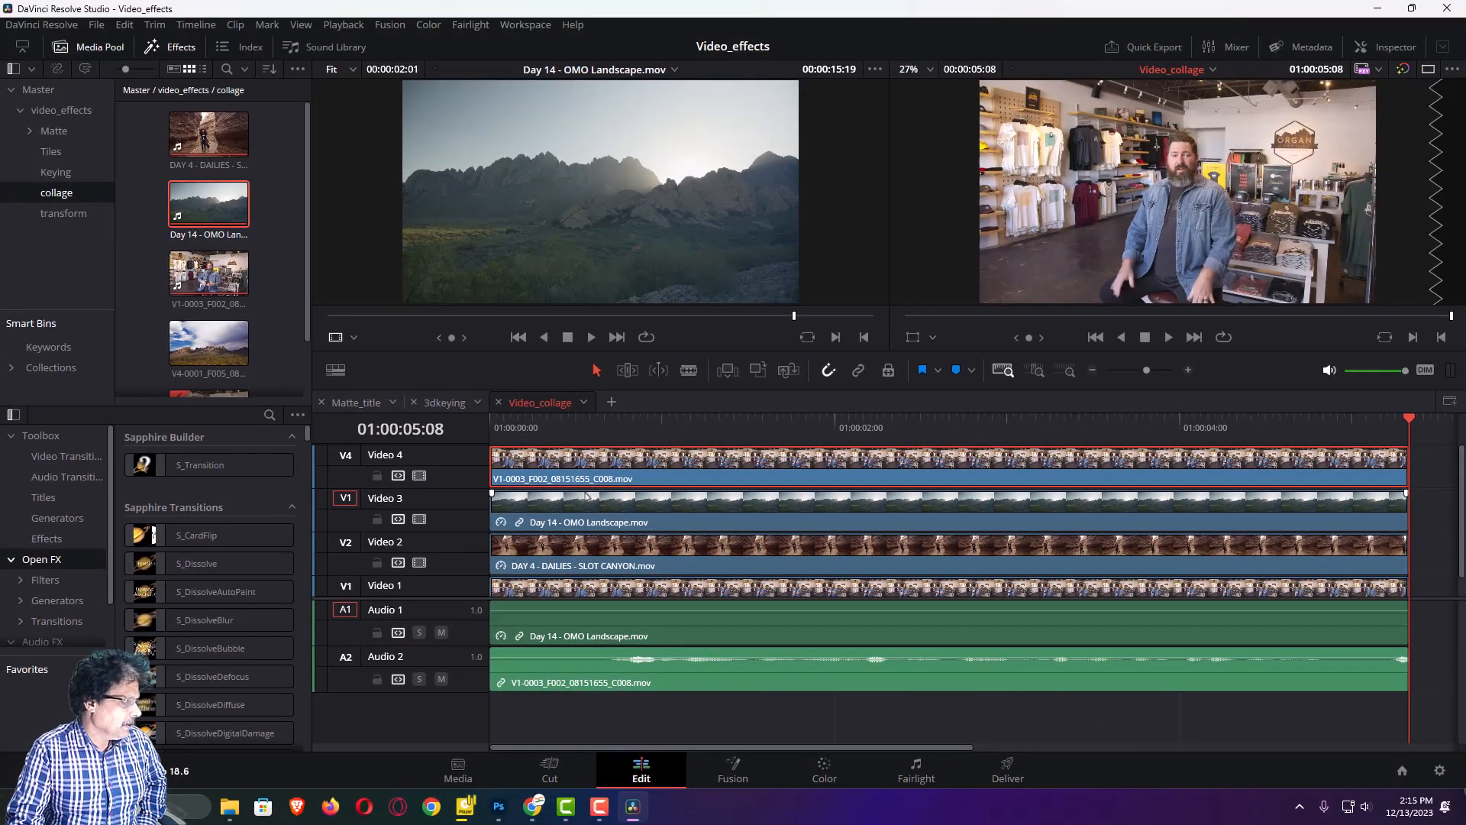
With Video 4 as the destination, replace its duplicate clip with V4-0001_F005_08201556_C001.mov using Fit to Fill
click(345, 454)
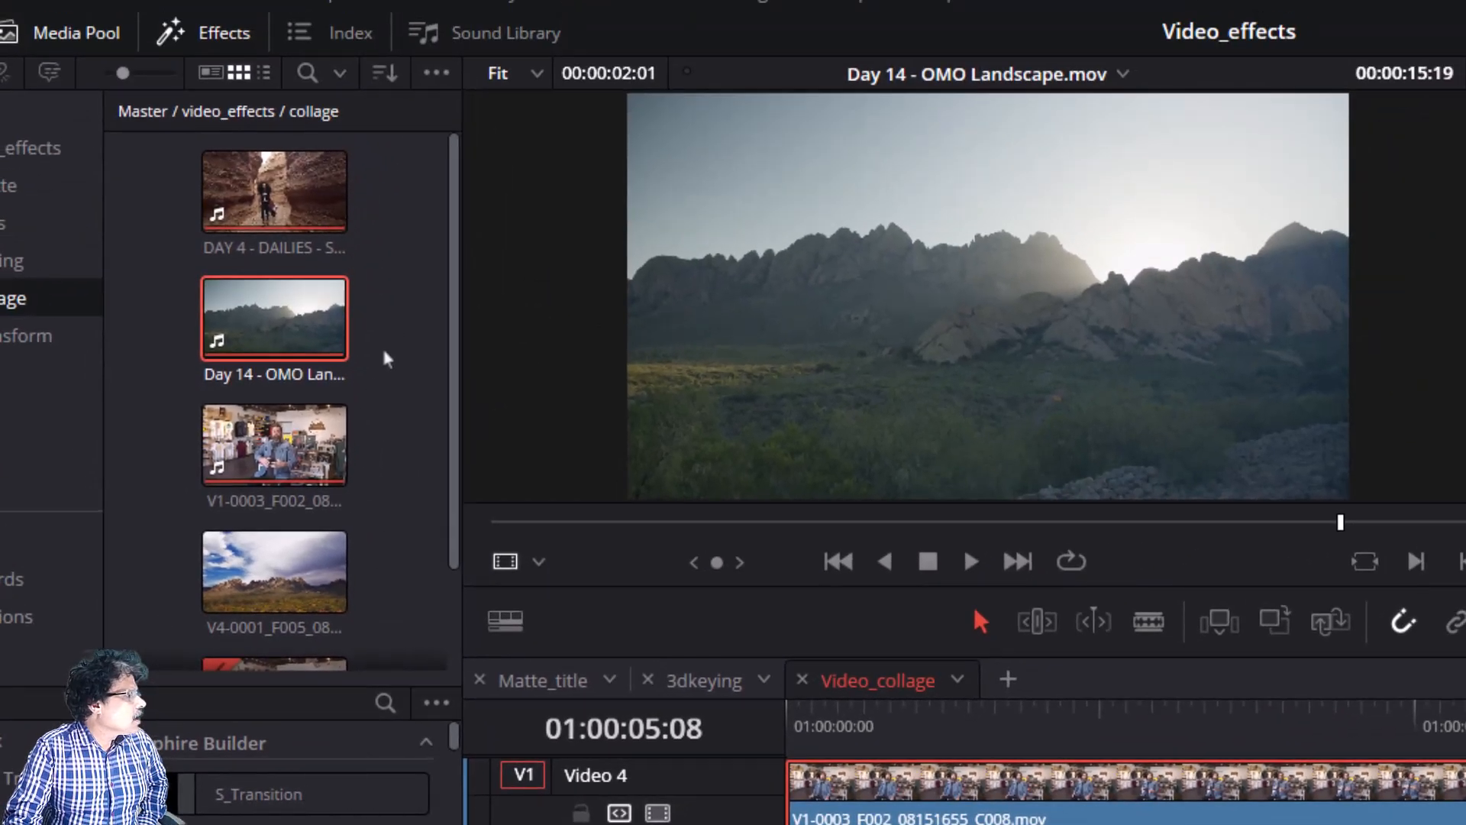
scroll(388, 352, down, 2)
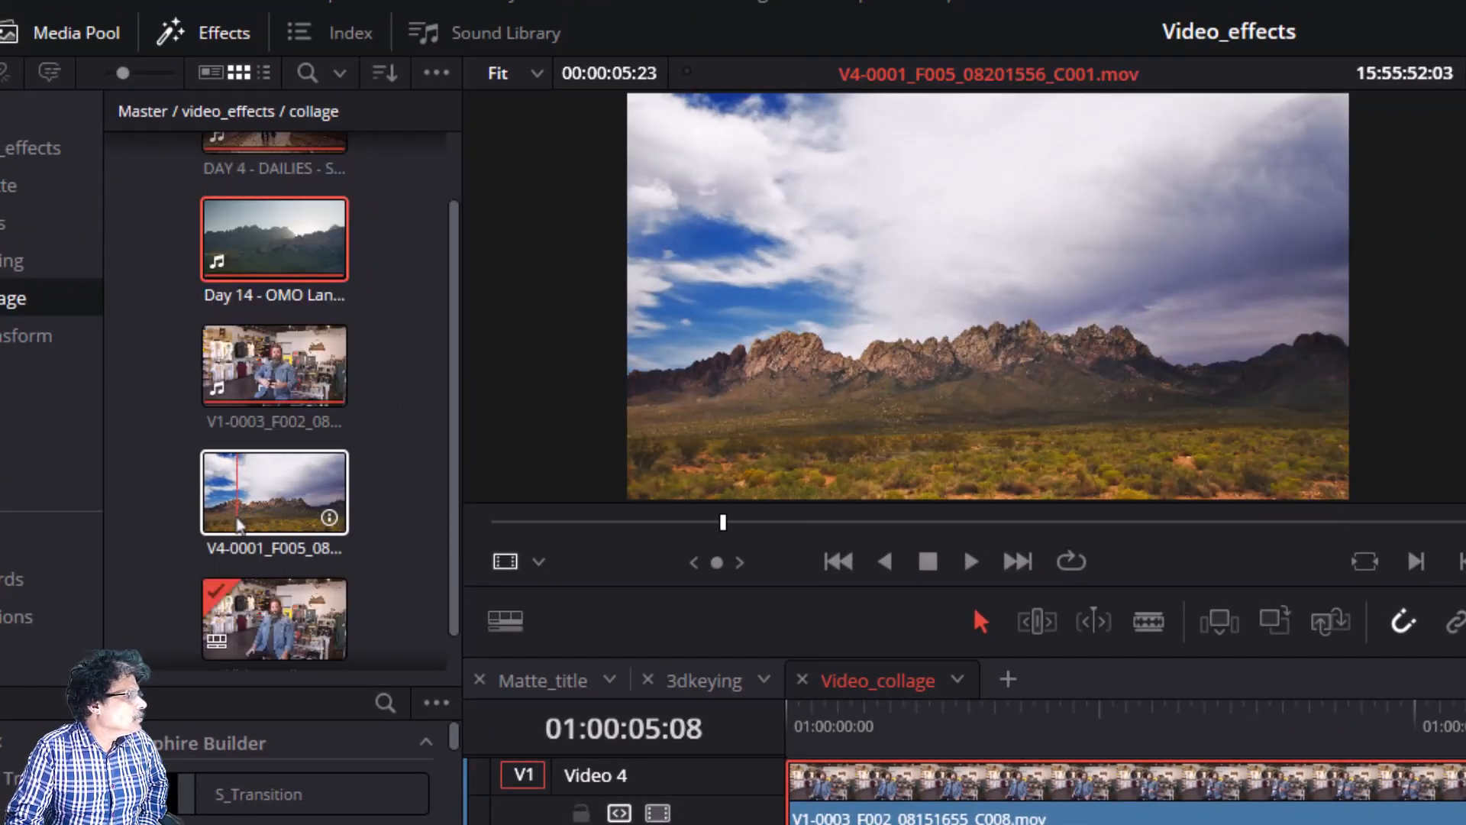
click(285, 490)
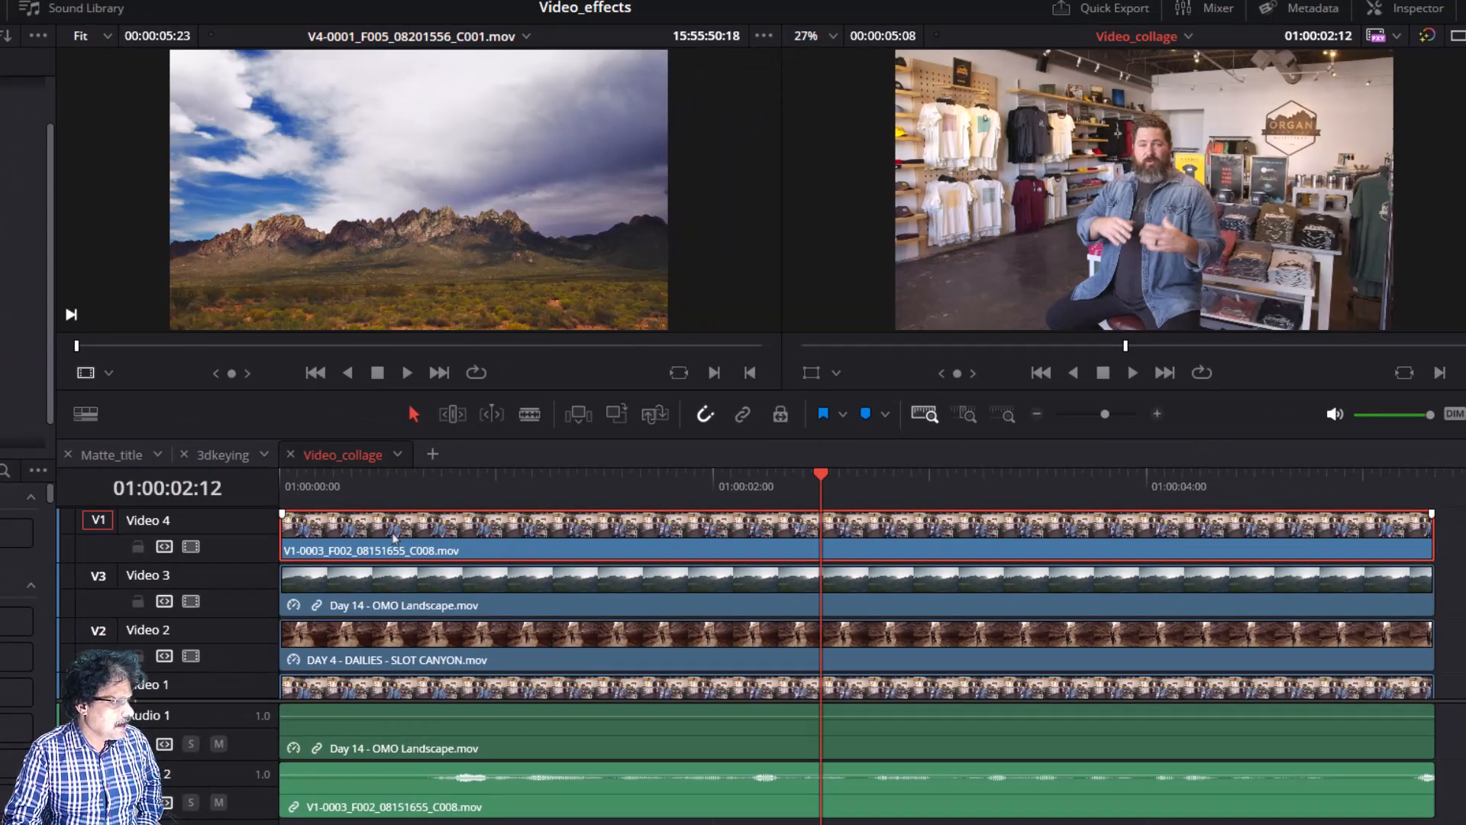
drag(403, 203, 1396, 199)
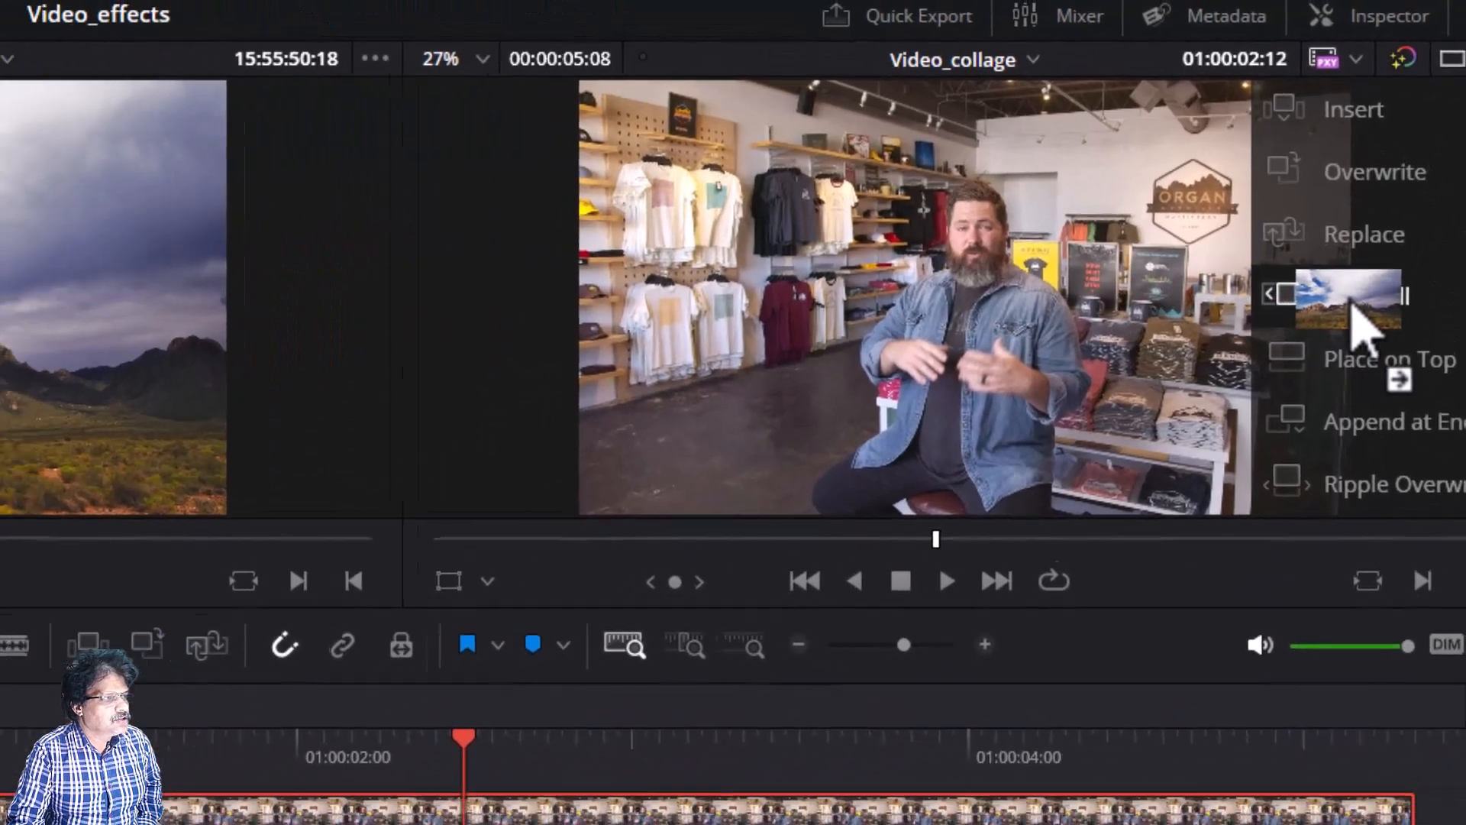
drag(1350, 300, 1350, 298)
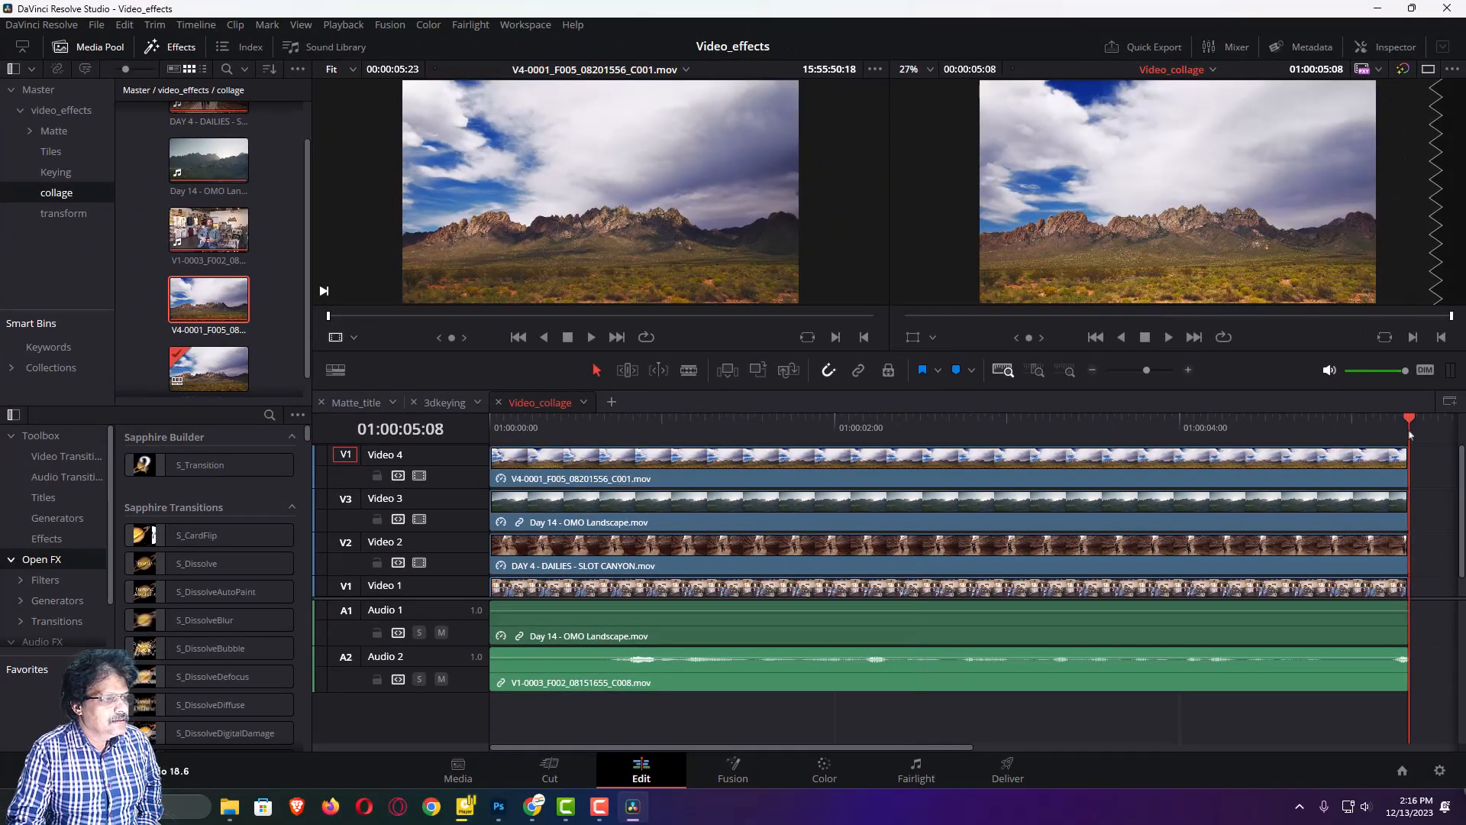
Move the playhead to 01:00:04:05 and select the V4-0001 clip on Video 4
drag(1409, 430, 1215, 439)
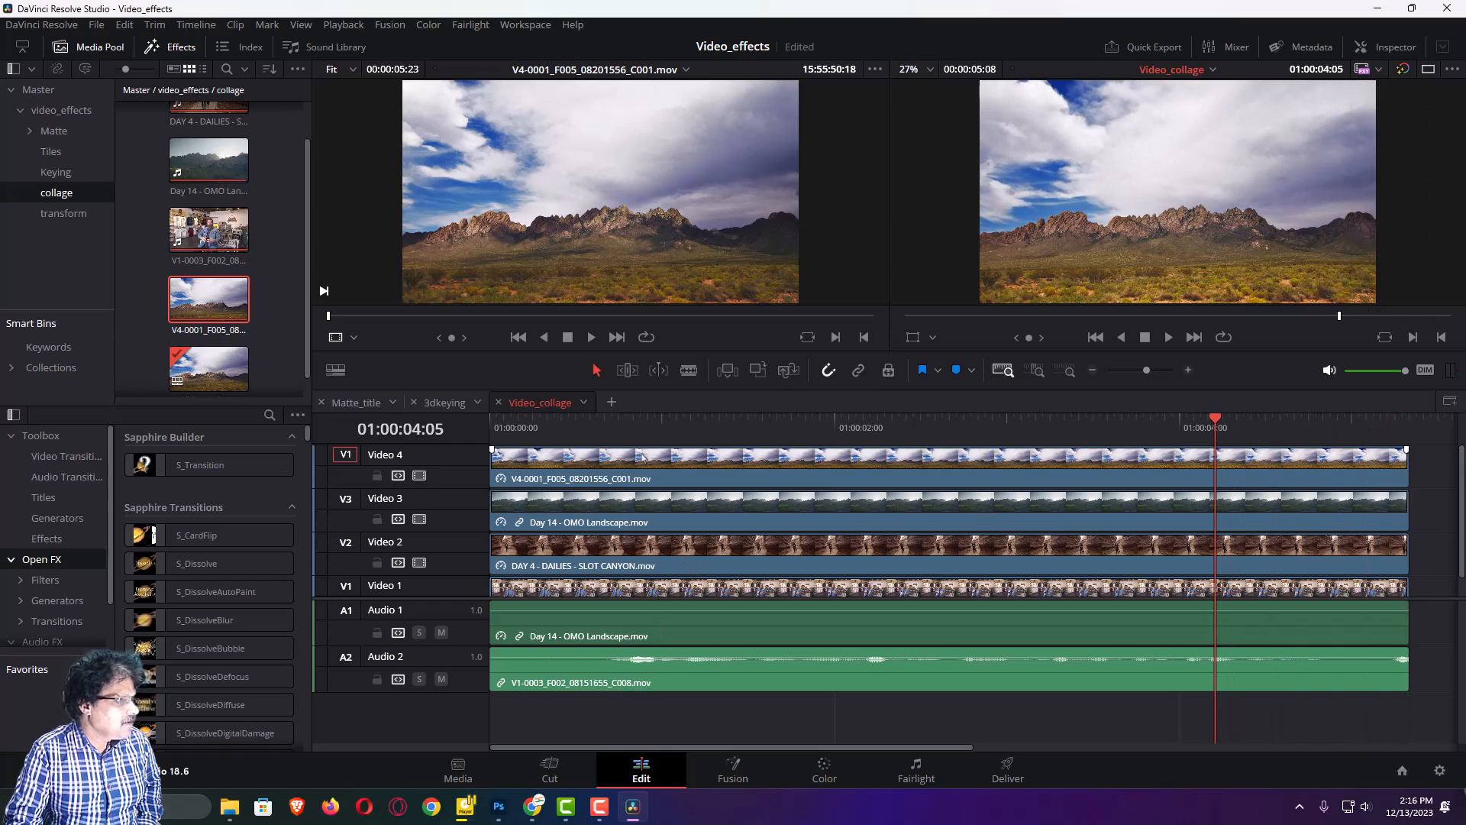
click(651, 462)
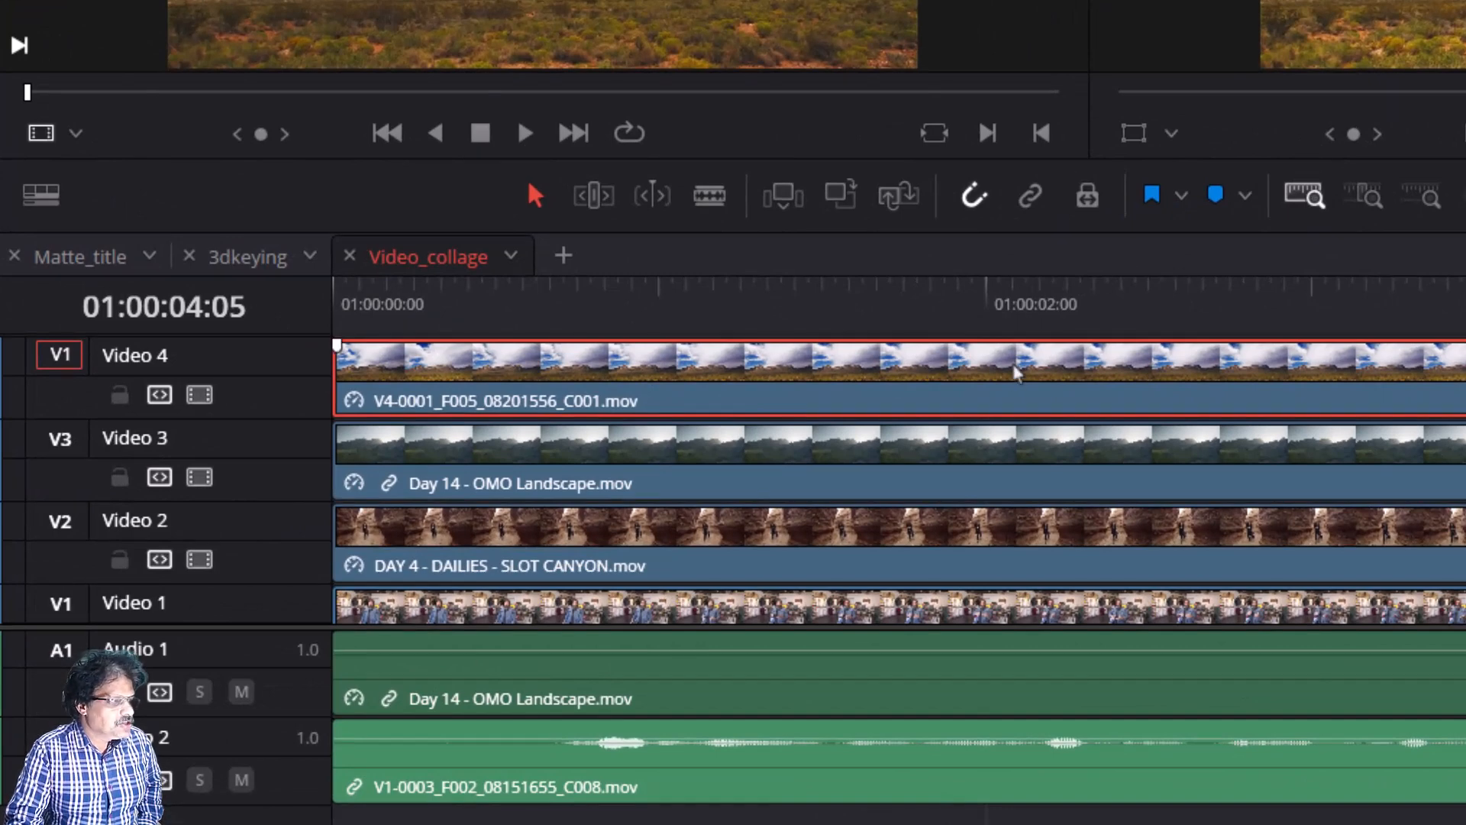
click(927, 468)
click(916, 559)
click(904, 620)
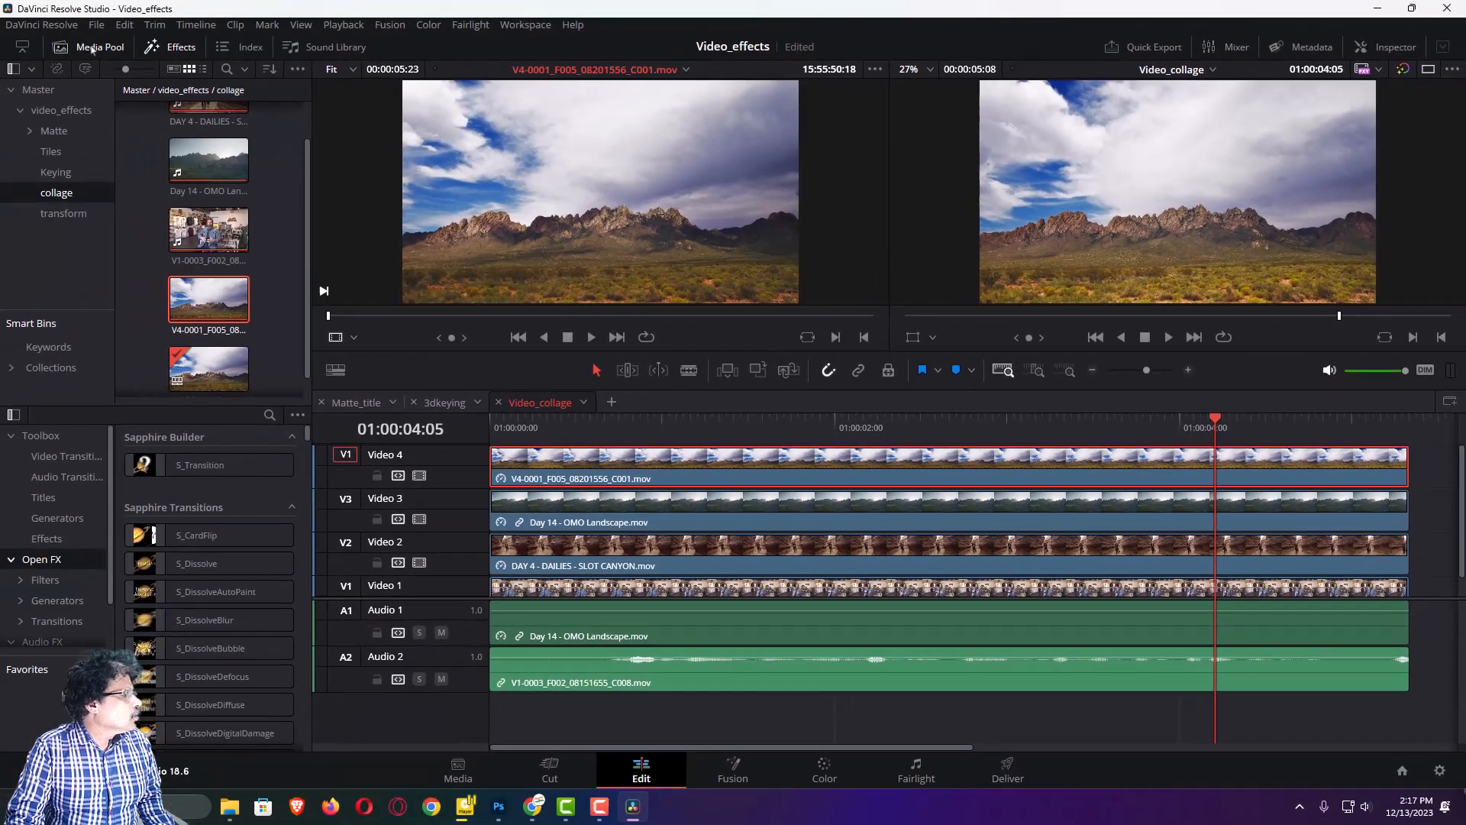
Hide the media pool and search the effects library for "collage"
click(92, 49)
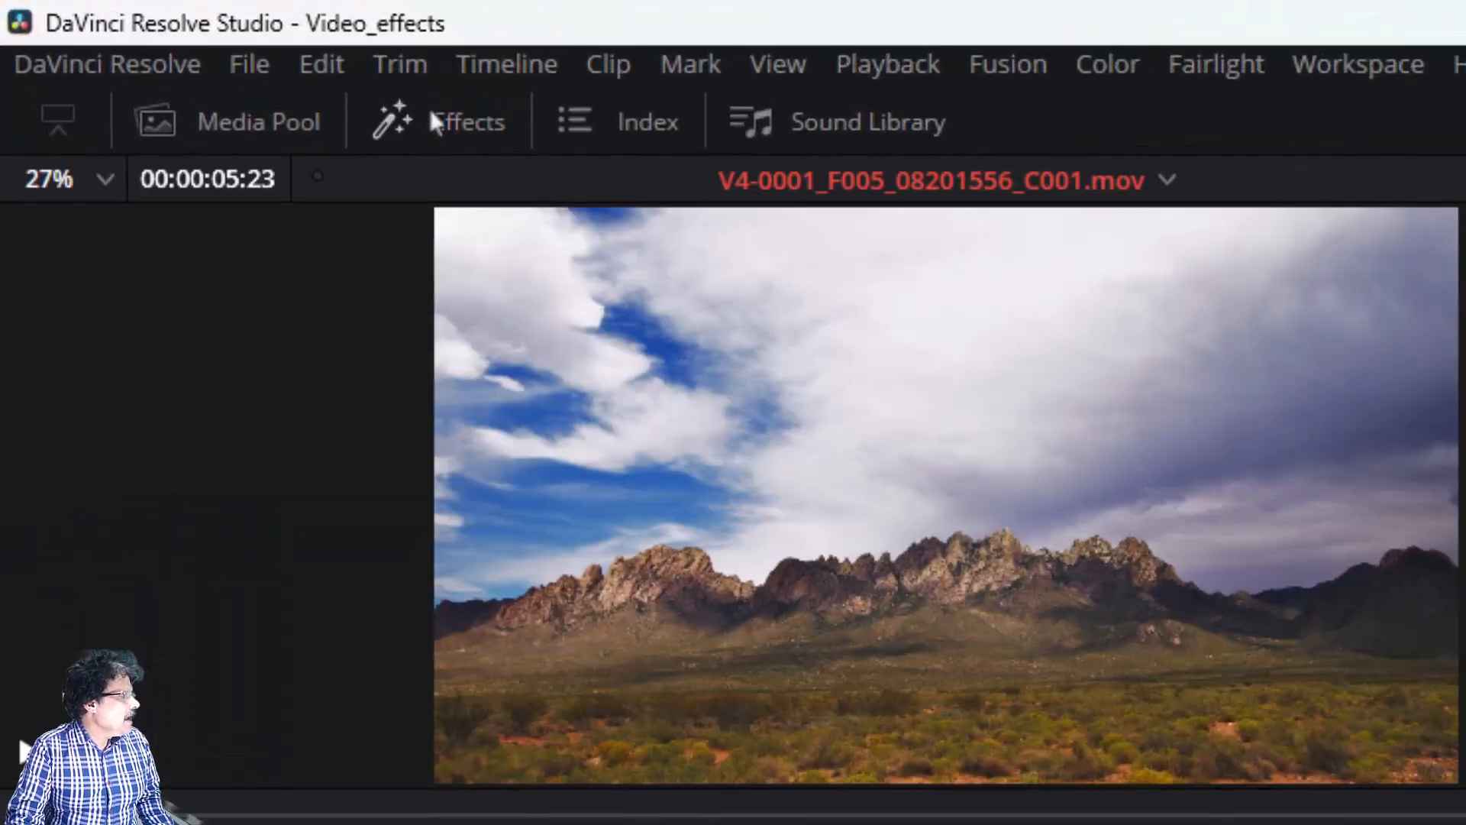
click(431, 114)
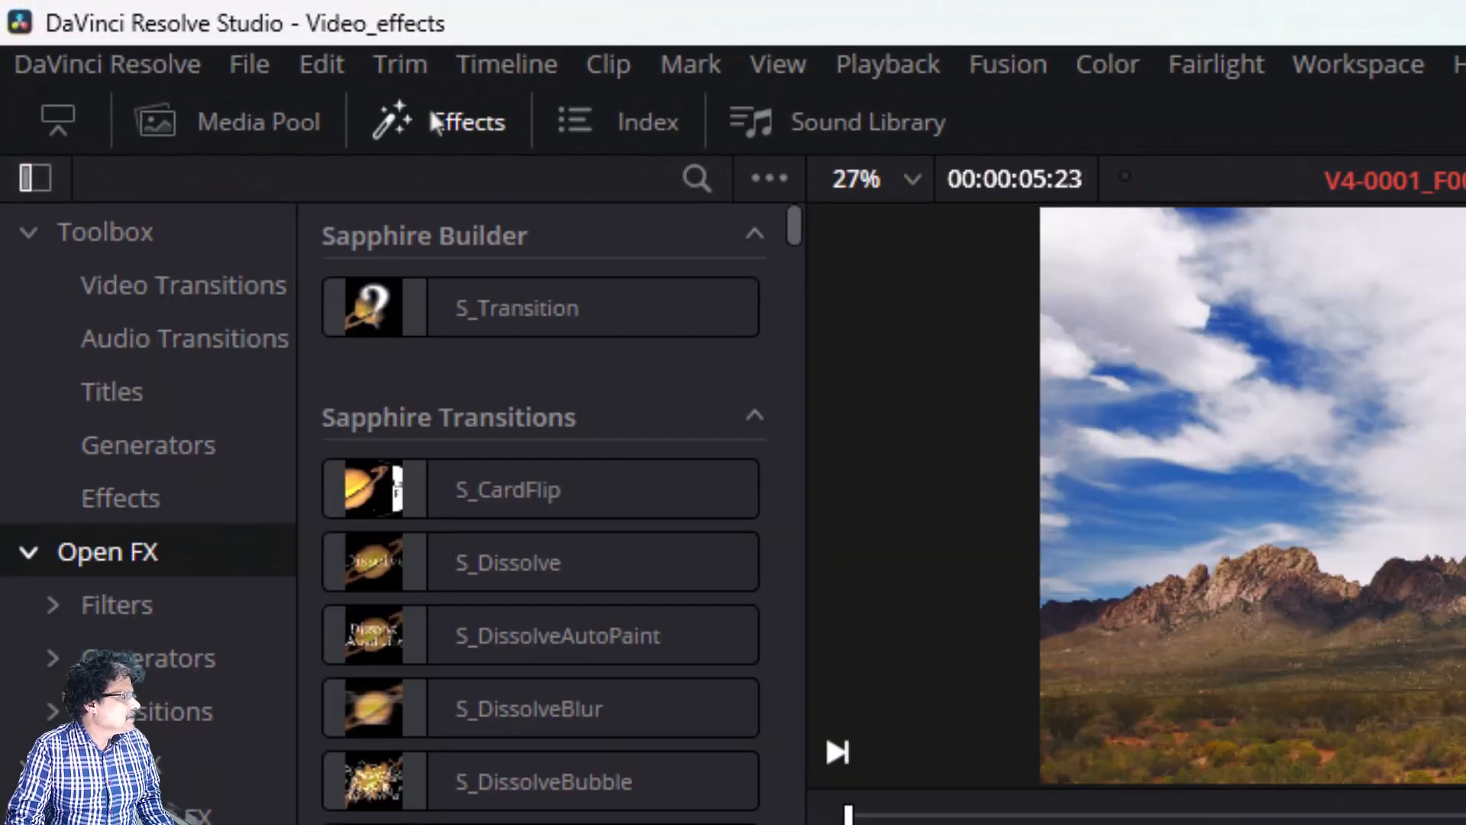
click(697, 178)
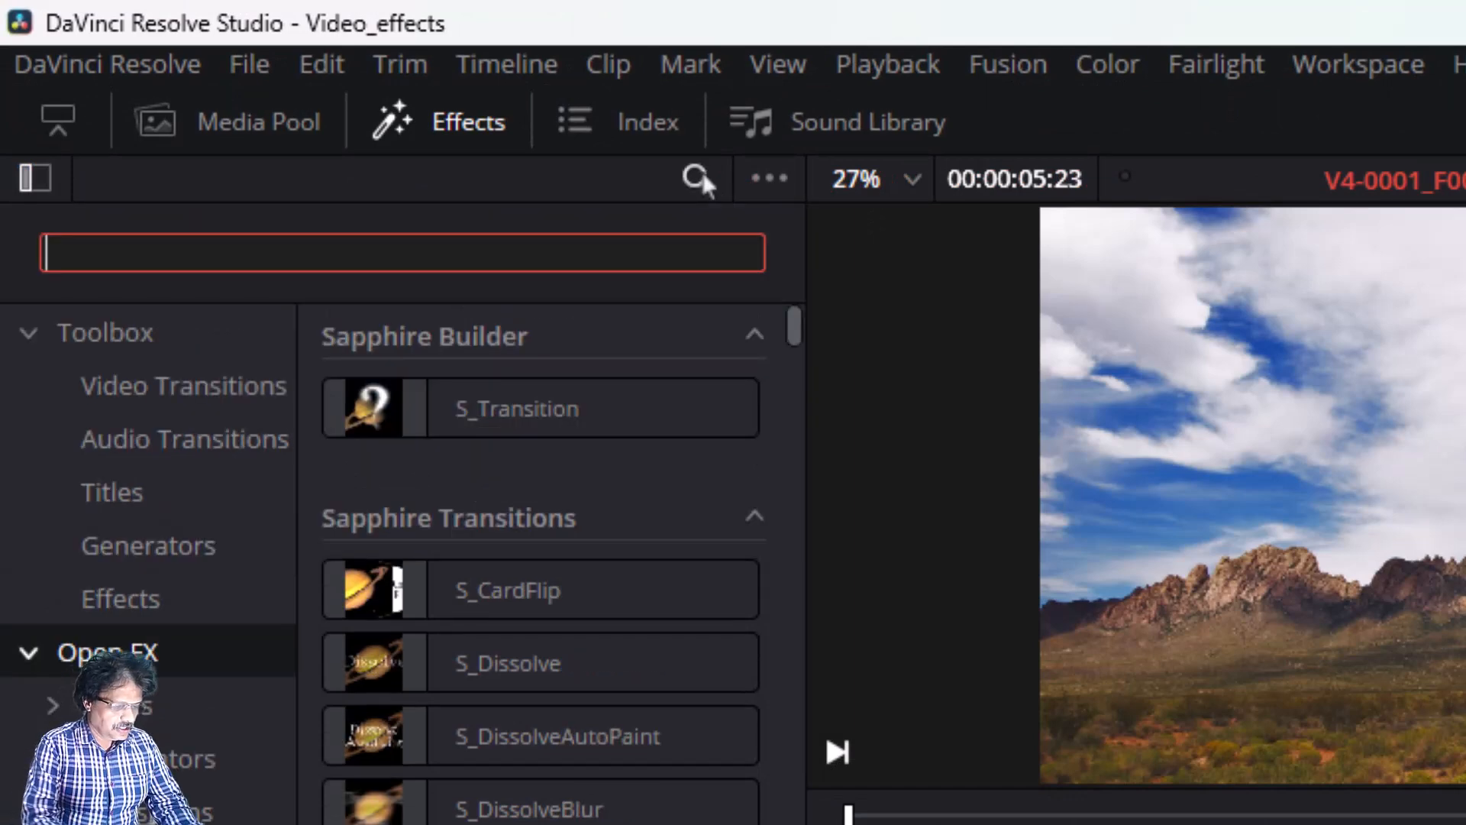
text(collage)
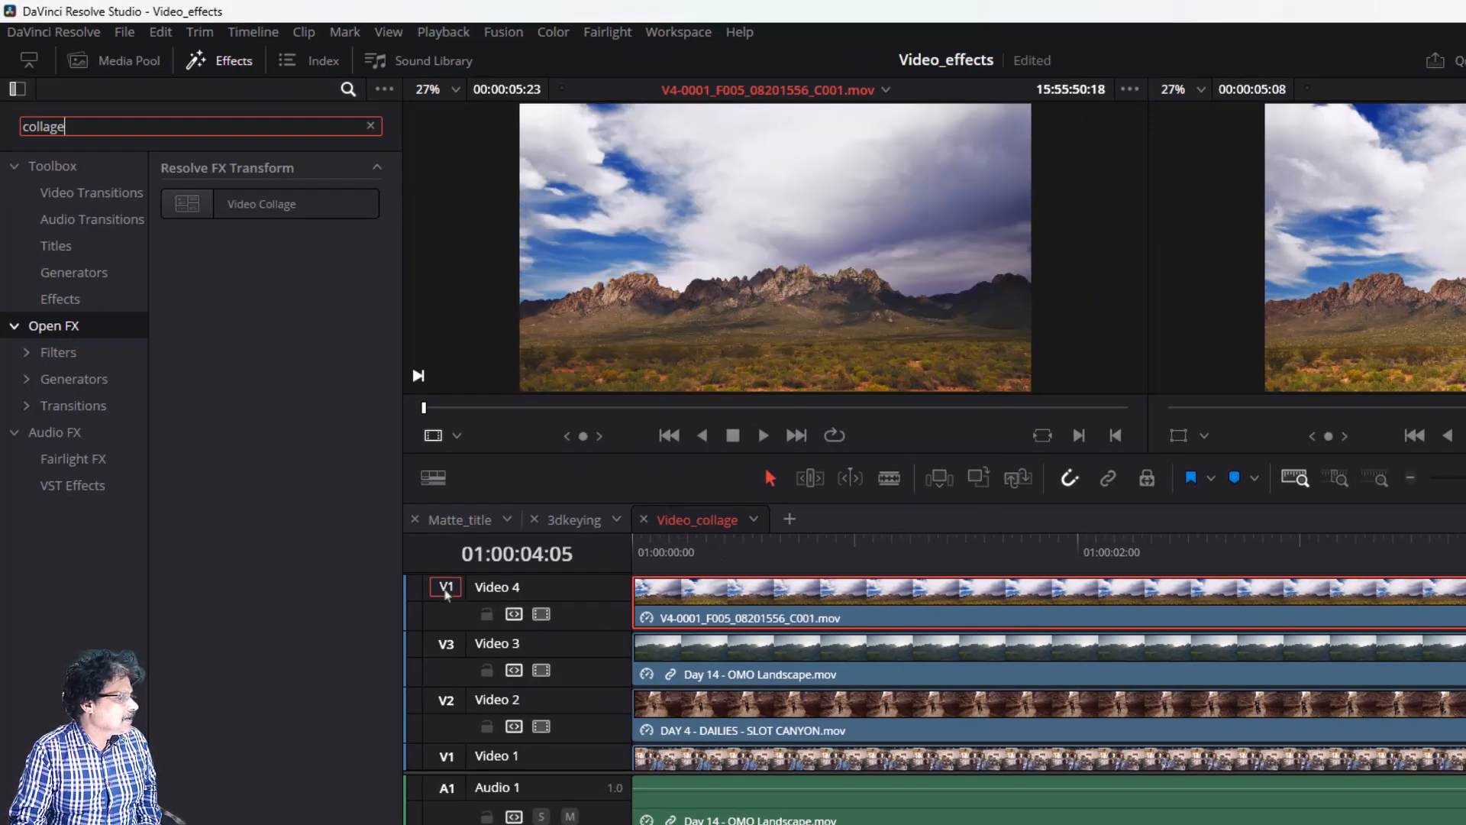
Apply the Video Collage effect to the V4-0001 clip on Video 4 and show its settings in the Inspector
click(772, 601)
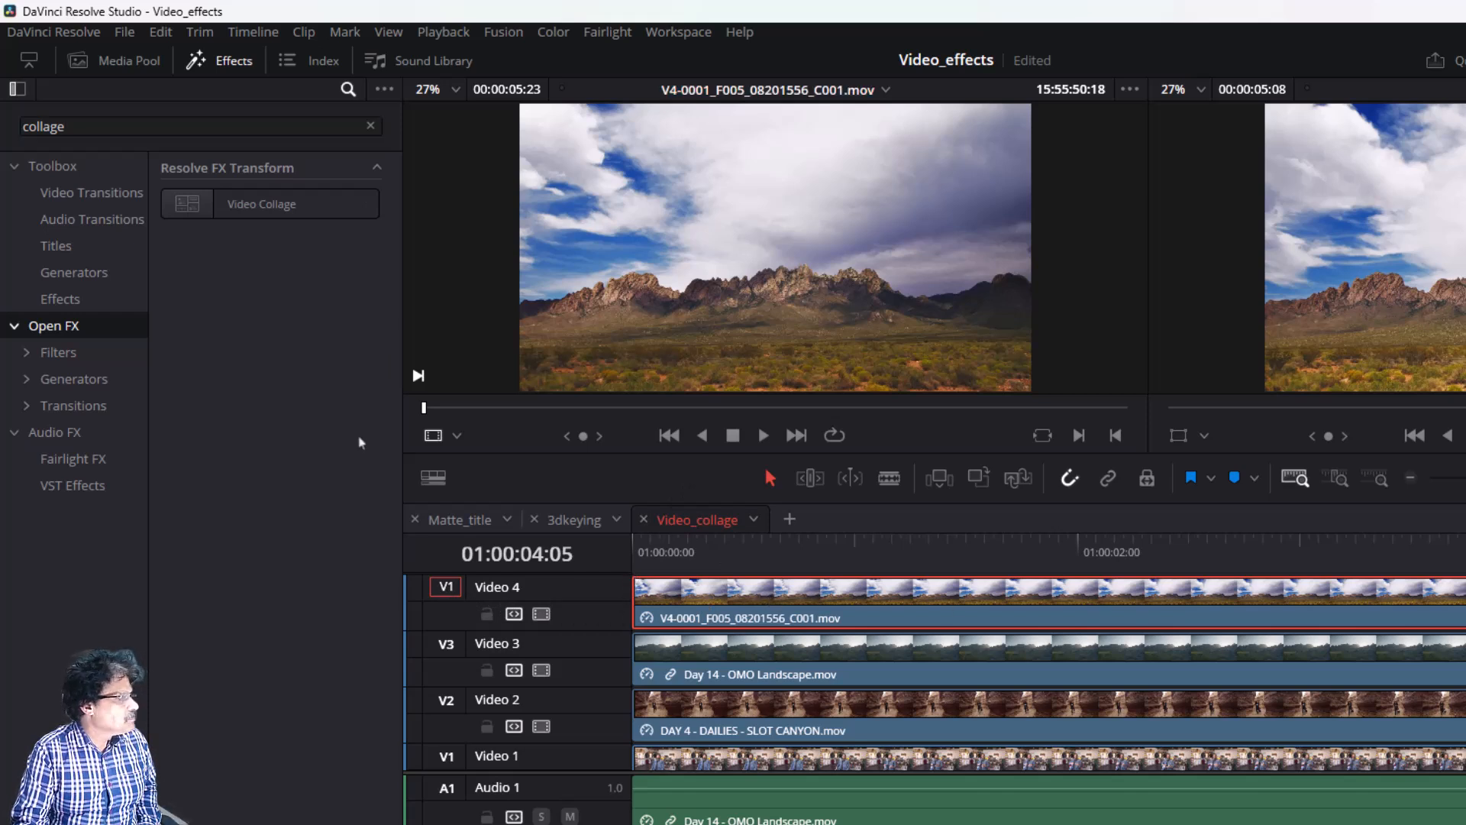
double_click(239, 205)
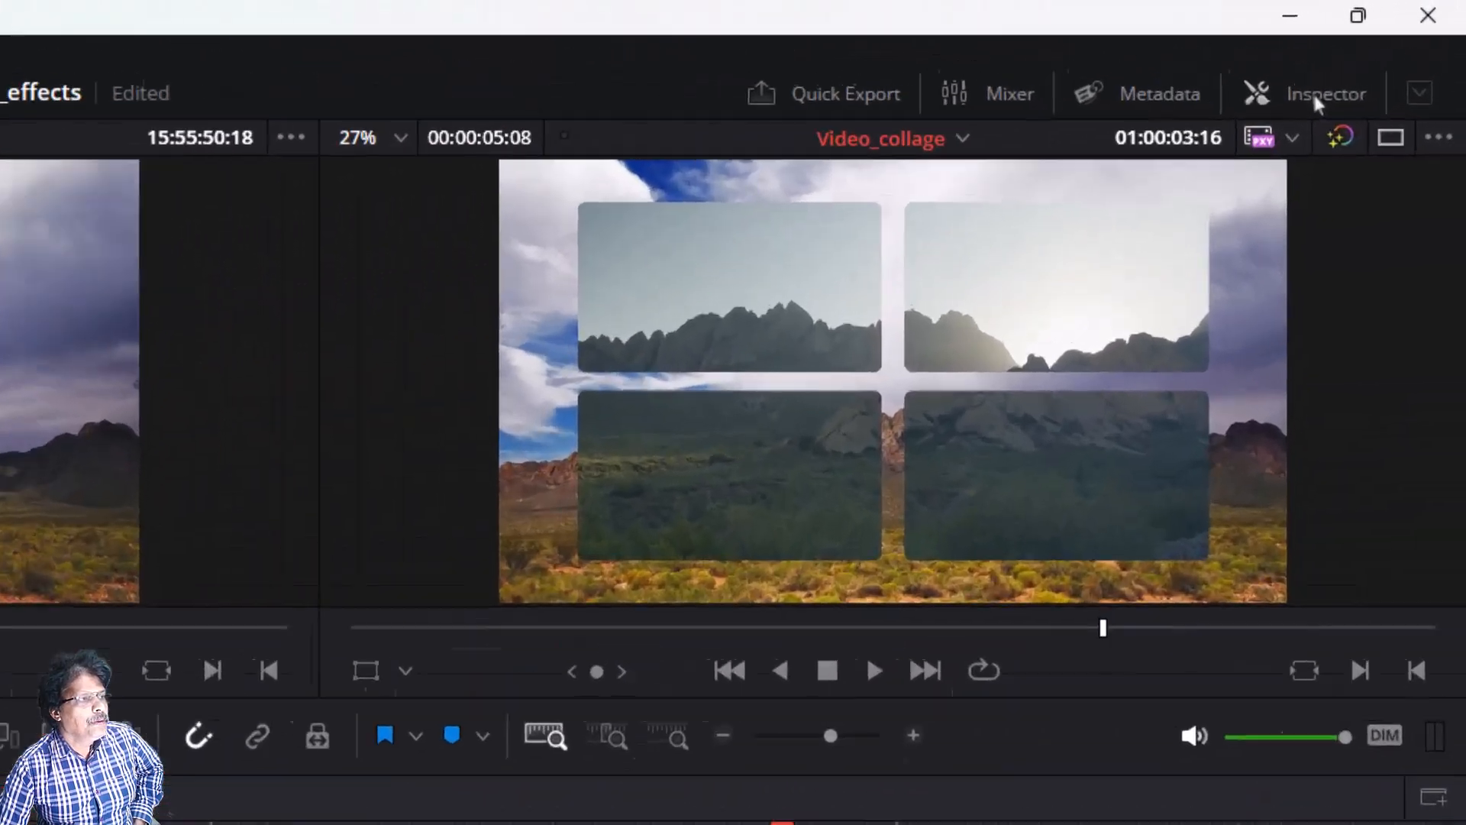
click(1387, 54)
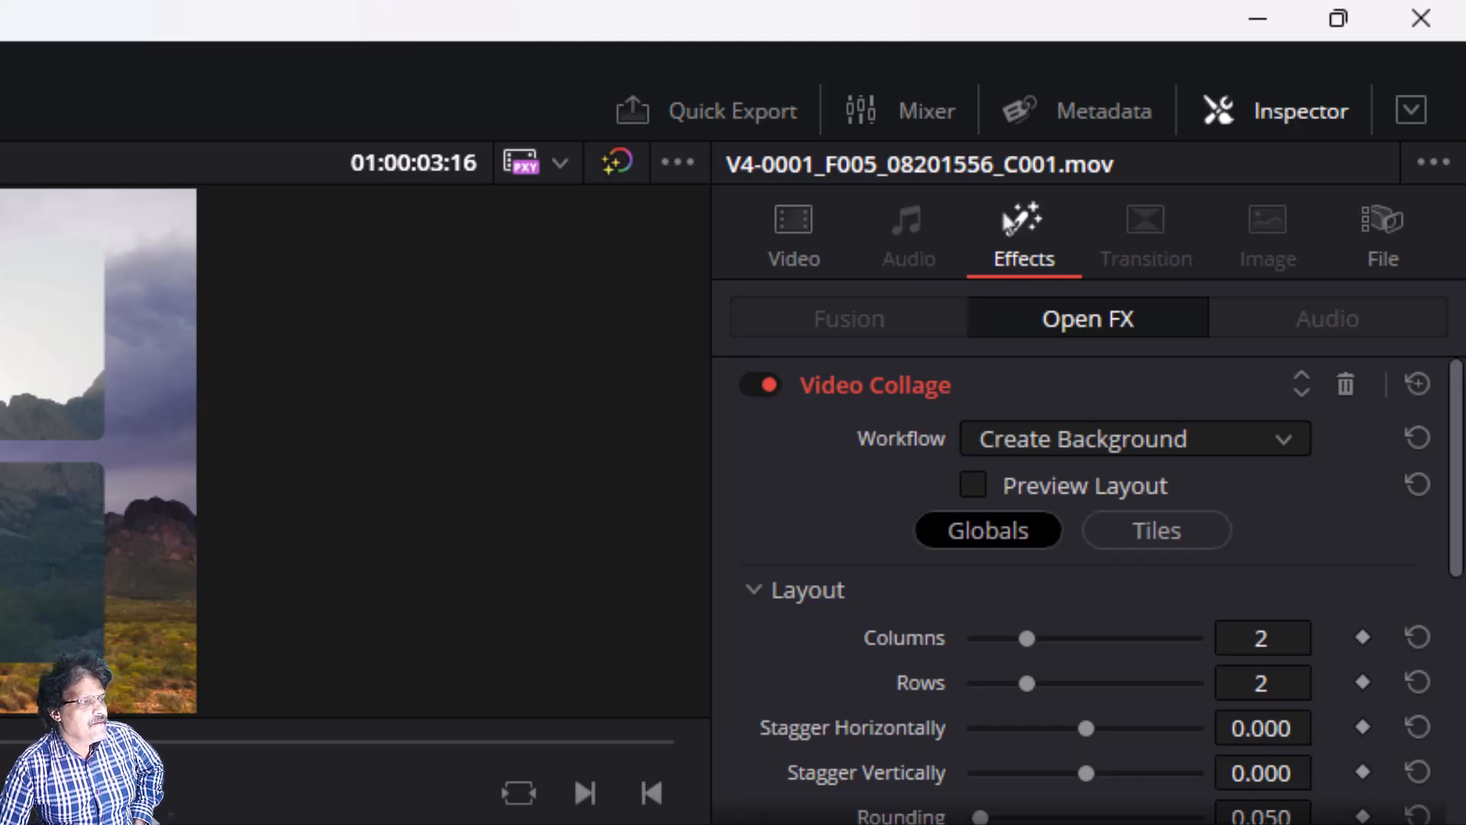
scroll(887, 564, down, 6)
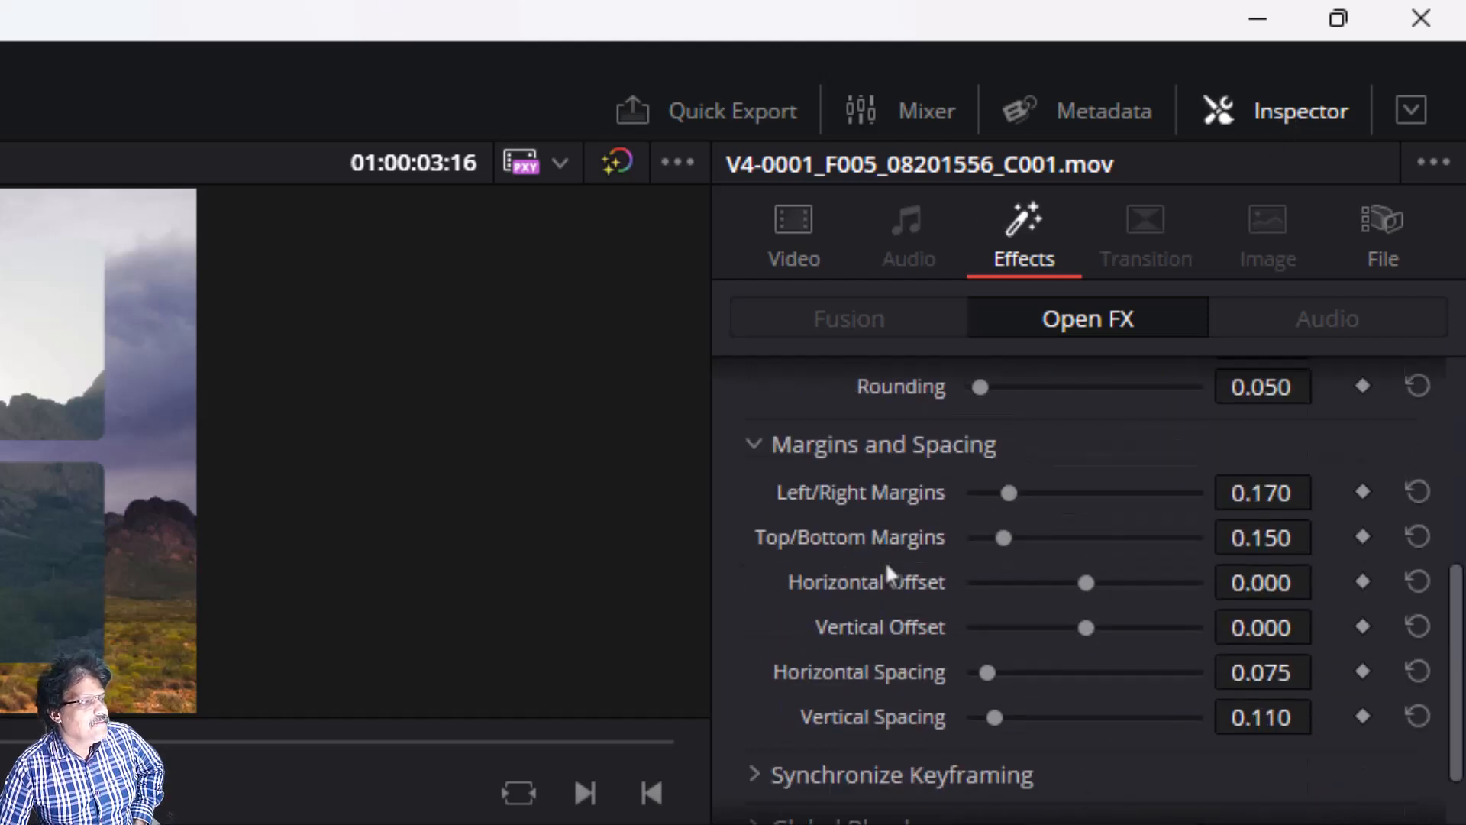
scroll(886, 561, up, 6)
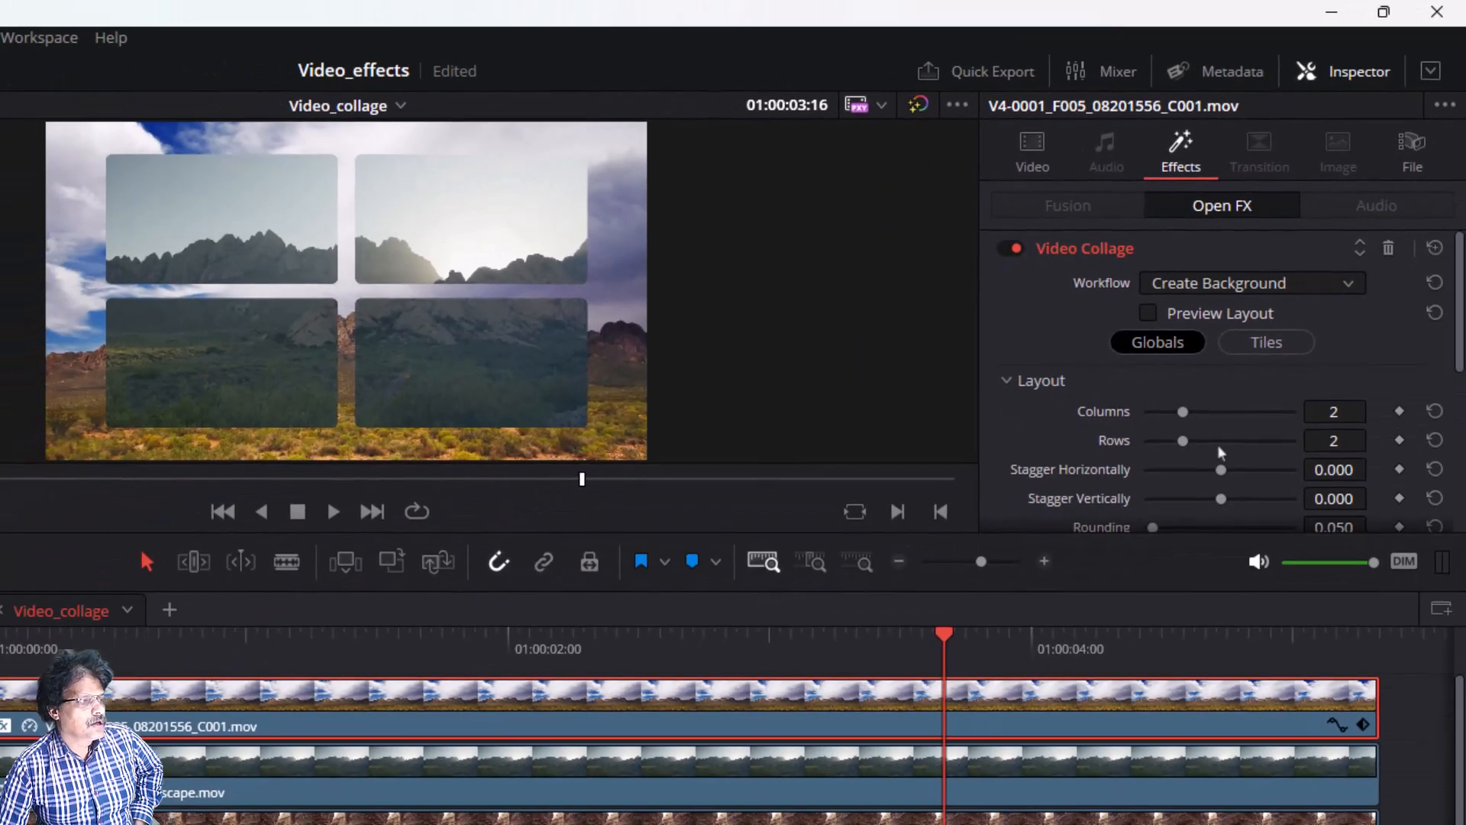
Turn on Preview Layout for the Video Collage effect and review its global layout, margin and spacing settings
click(1149, 313)
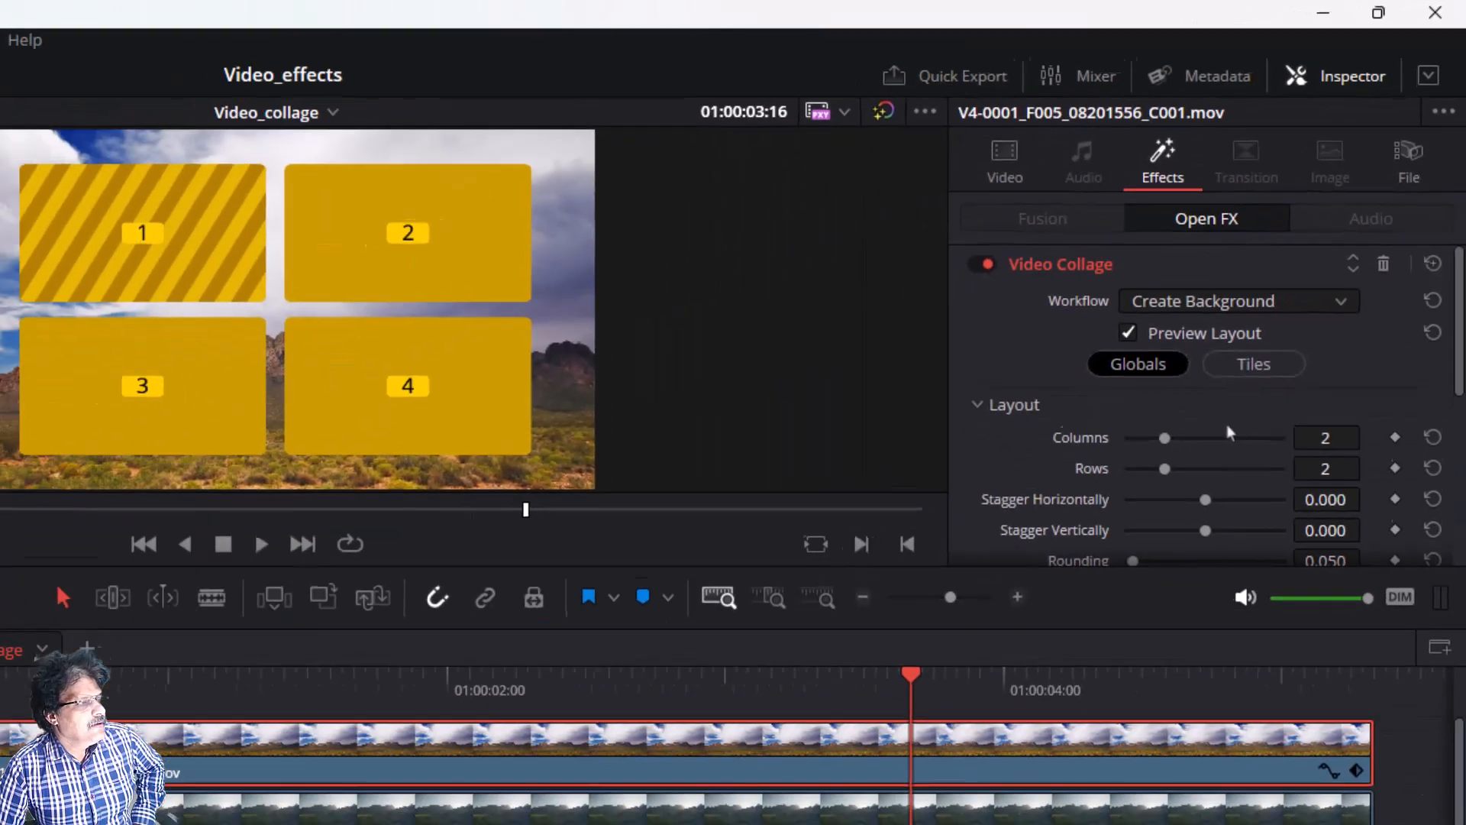
scroll(1062, 702, down, 5)
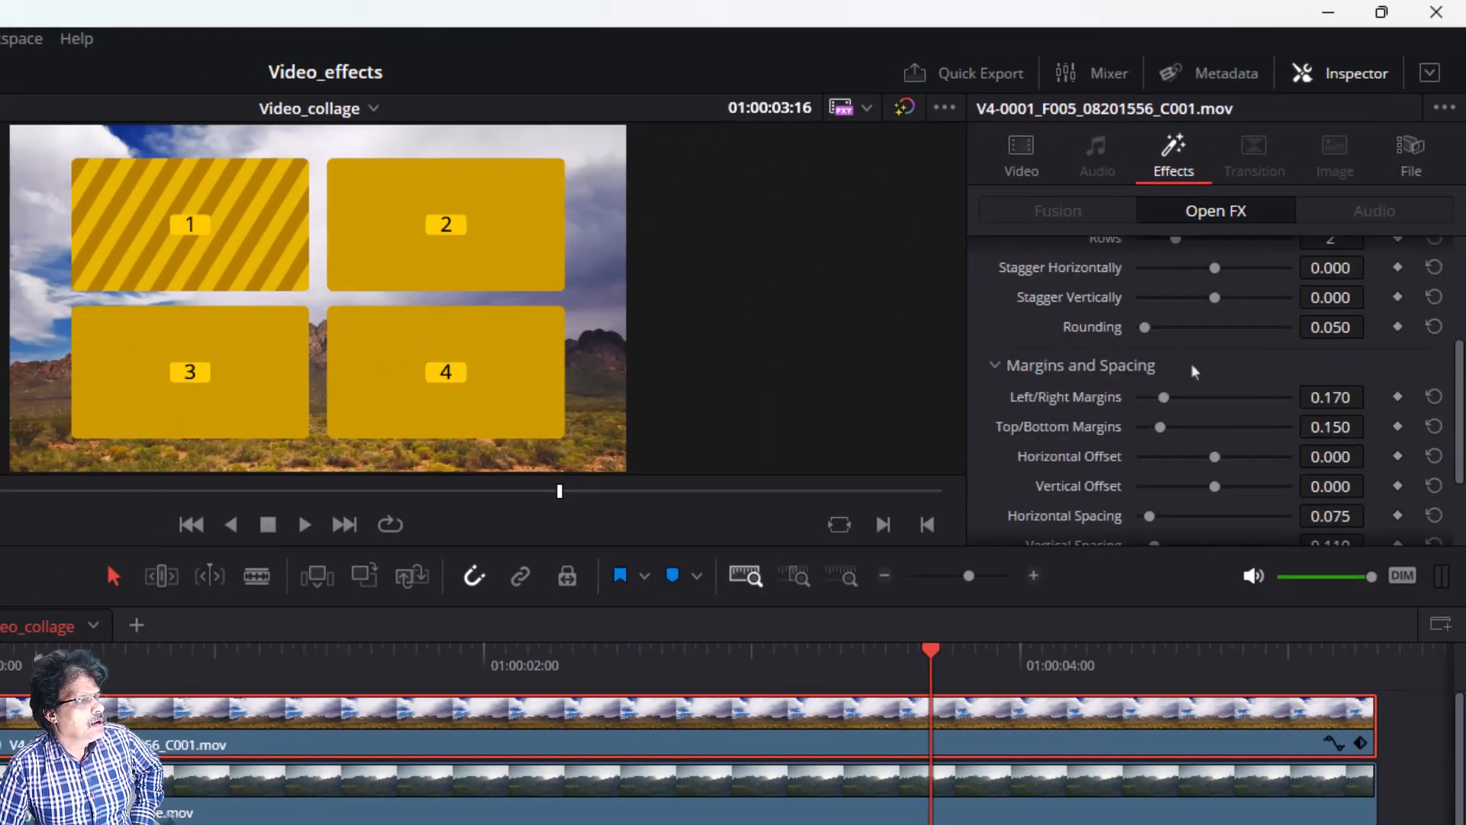
scroll(1173, 365, up, 5)
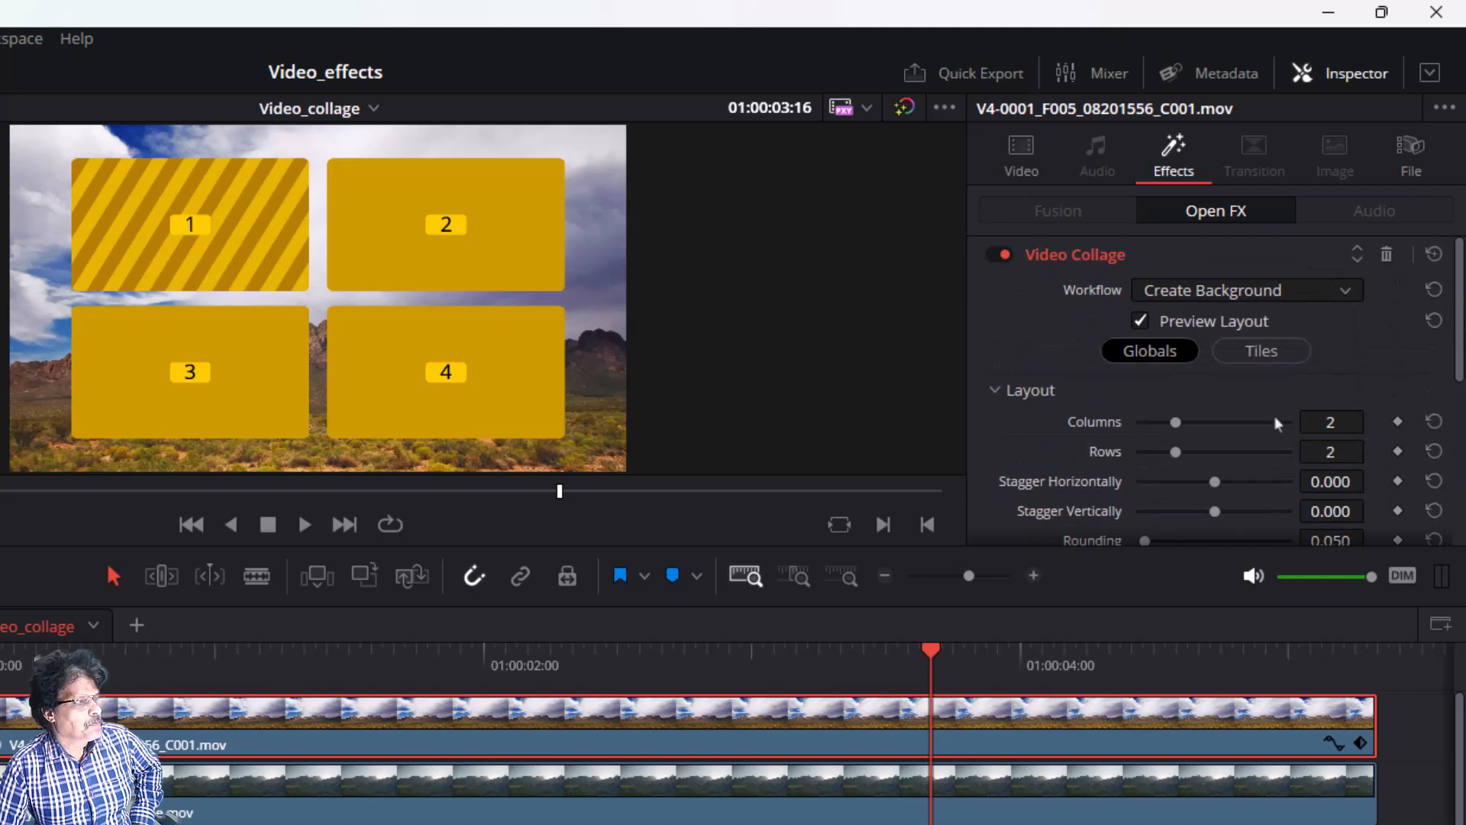
scroll(1220, 360, down, 1)
scroll(1219, 361, up, 1)
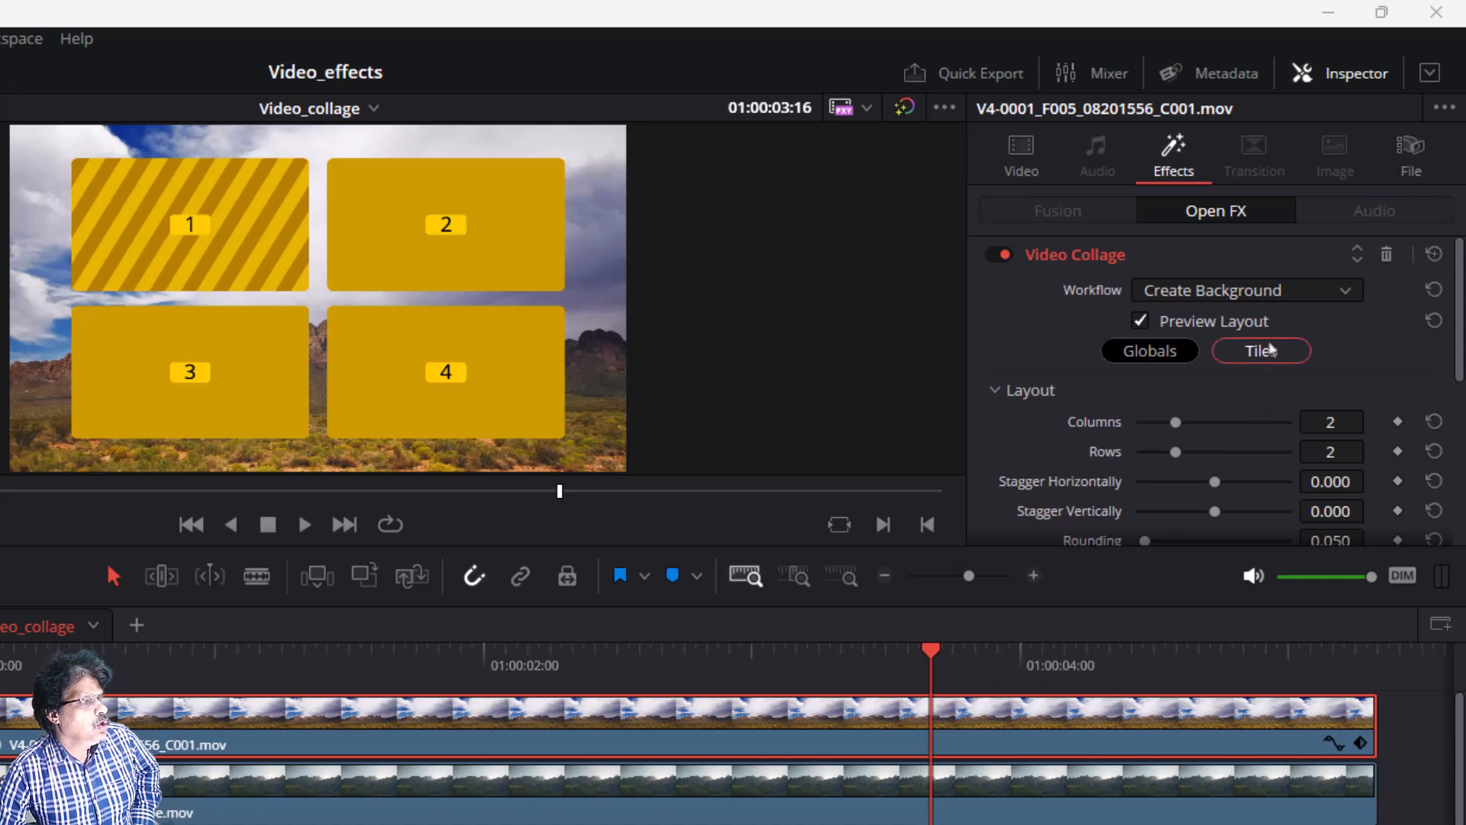
In the collage's tile settings, enable Manual Tile Management and delete Tile 4
click(1237, 351)
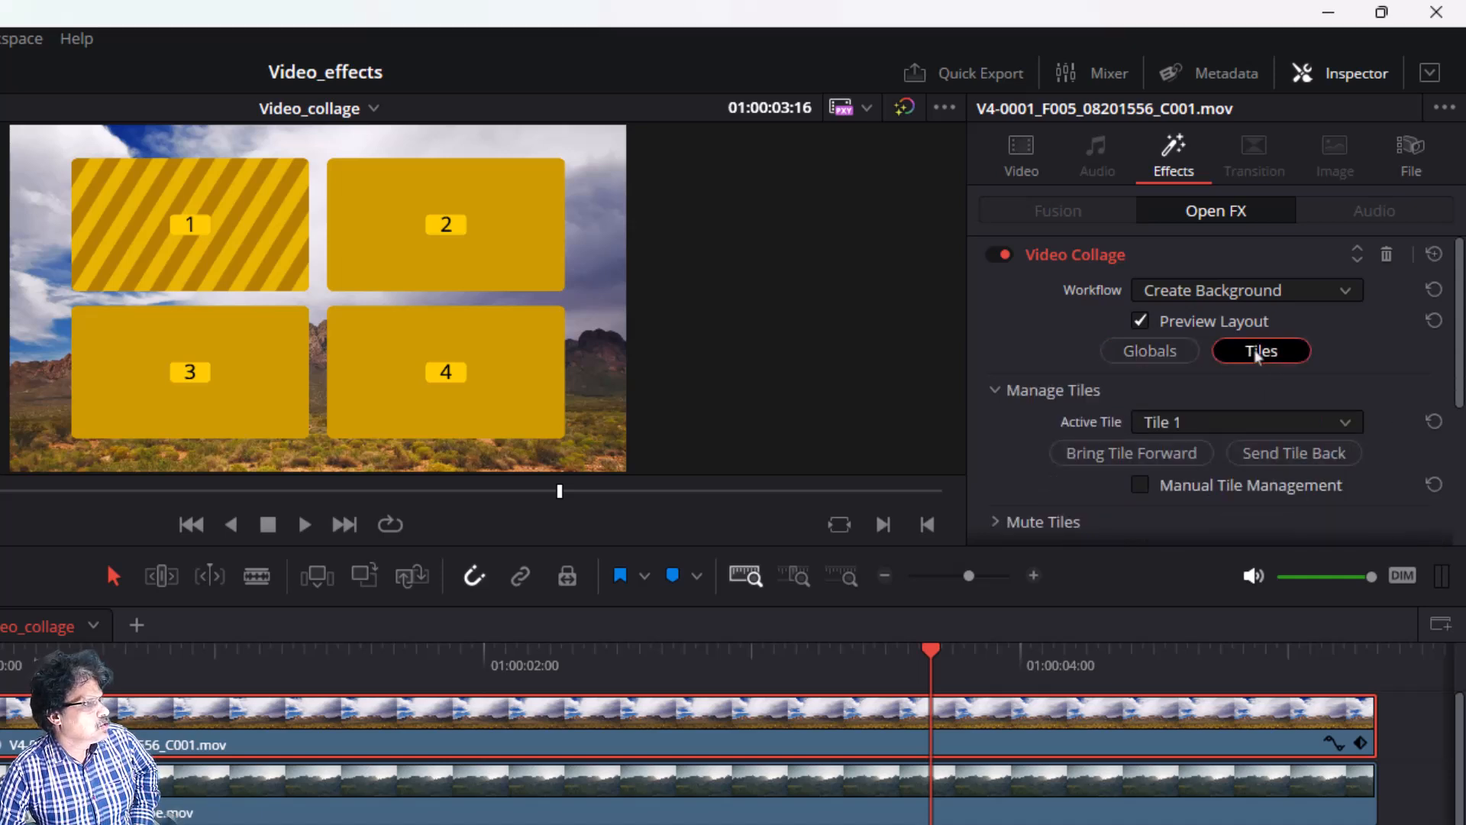
scroll(1243, 402, down, 1)
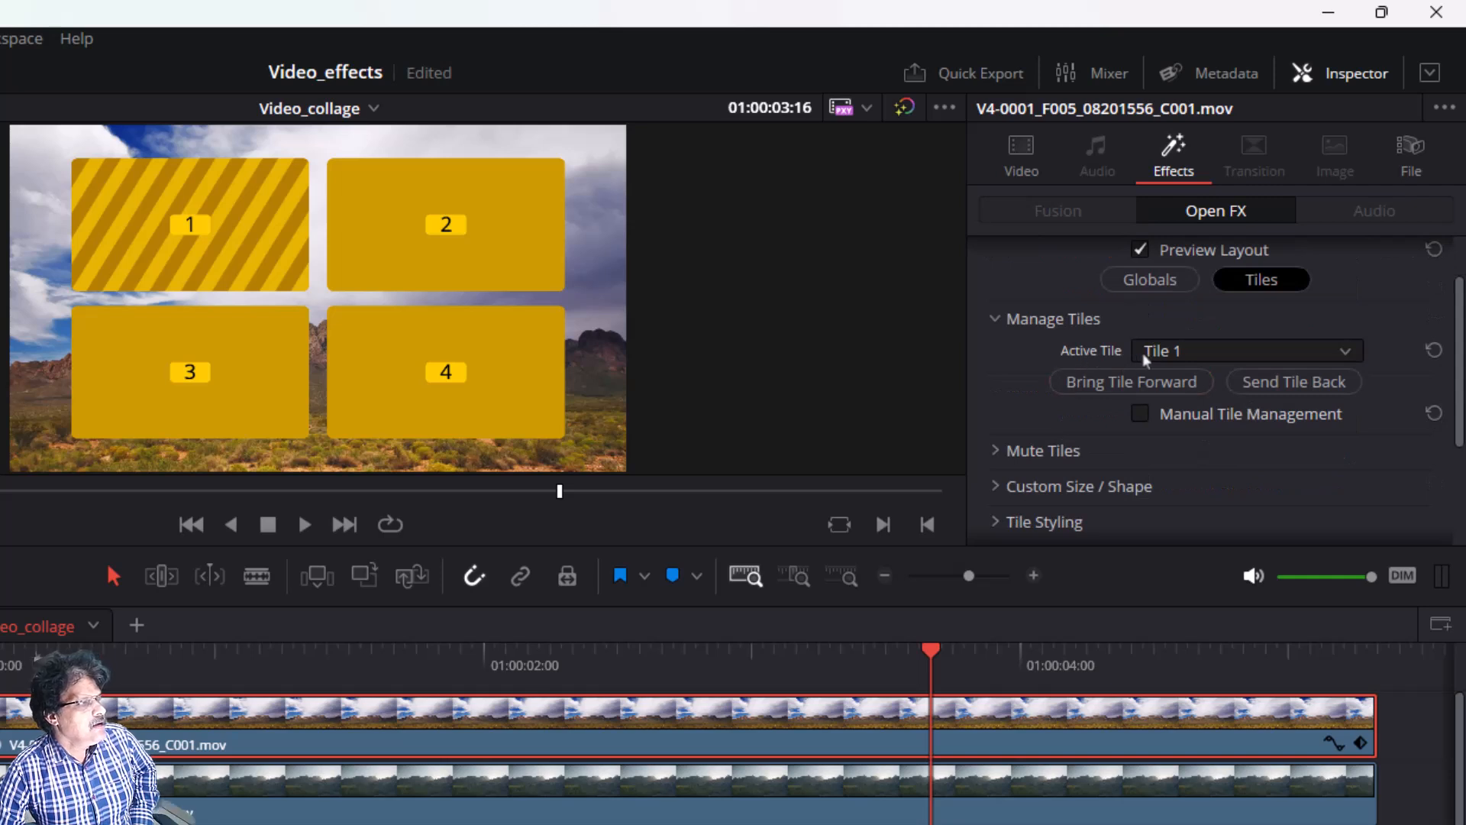
click(1166, 351)
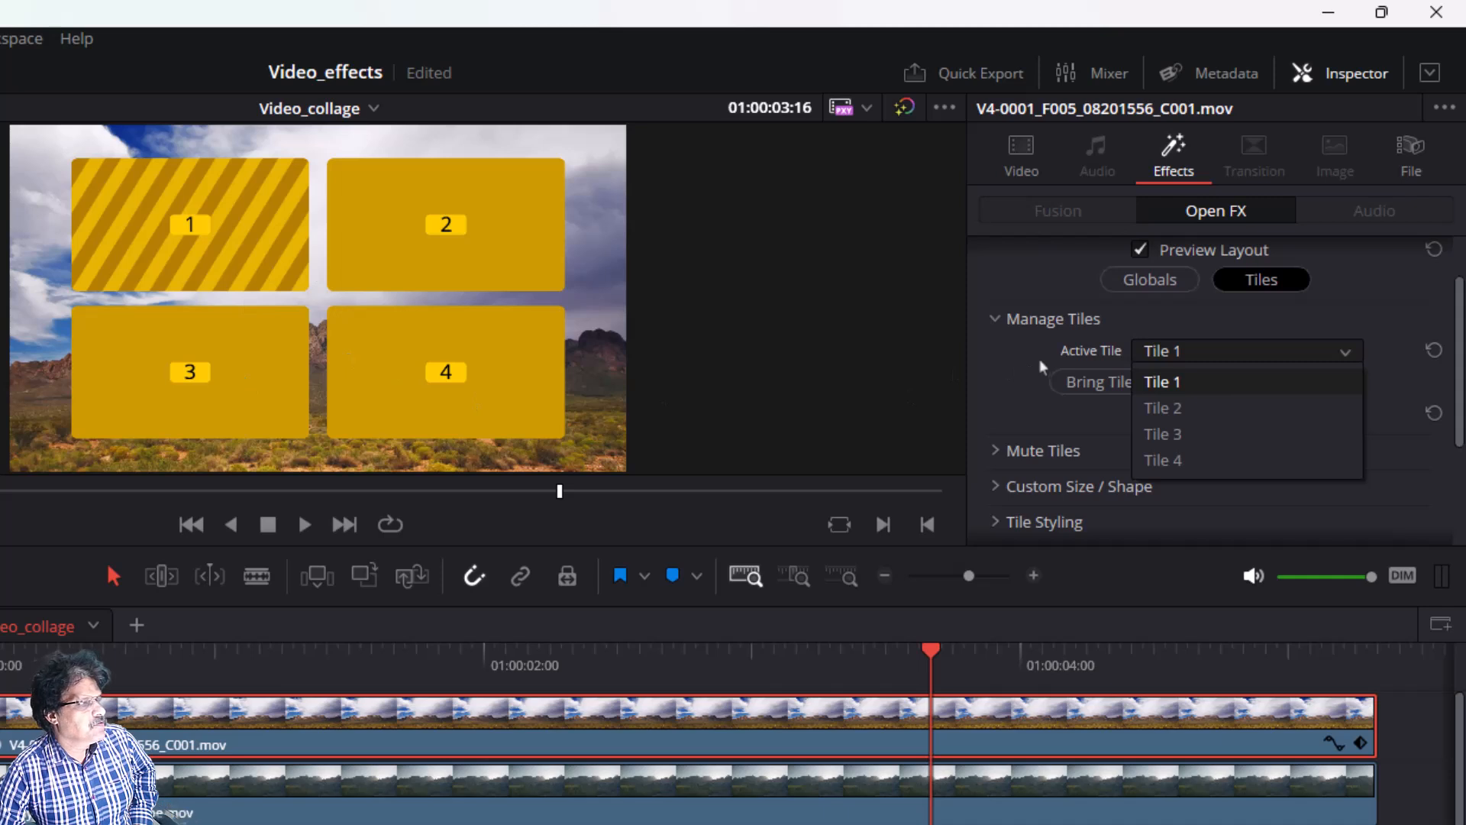
click(1179, 460)
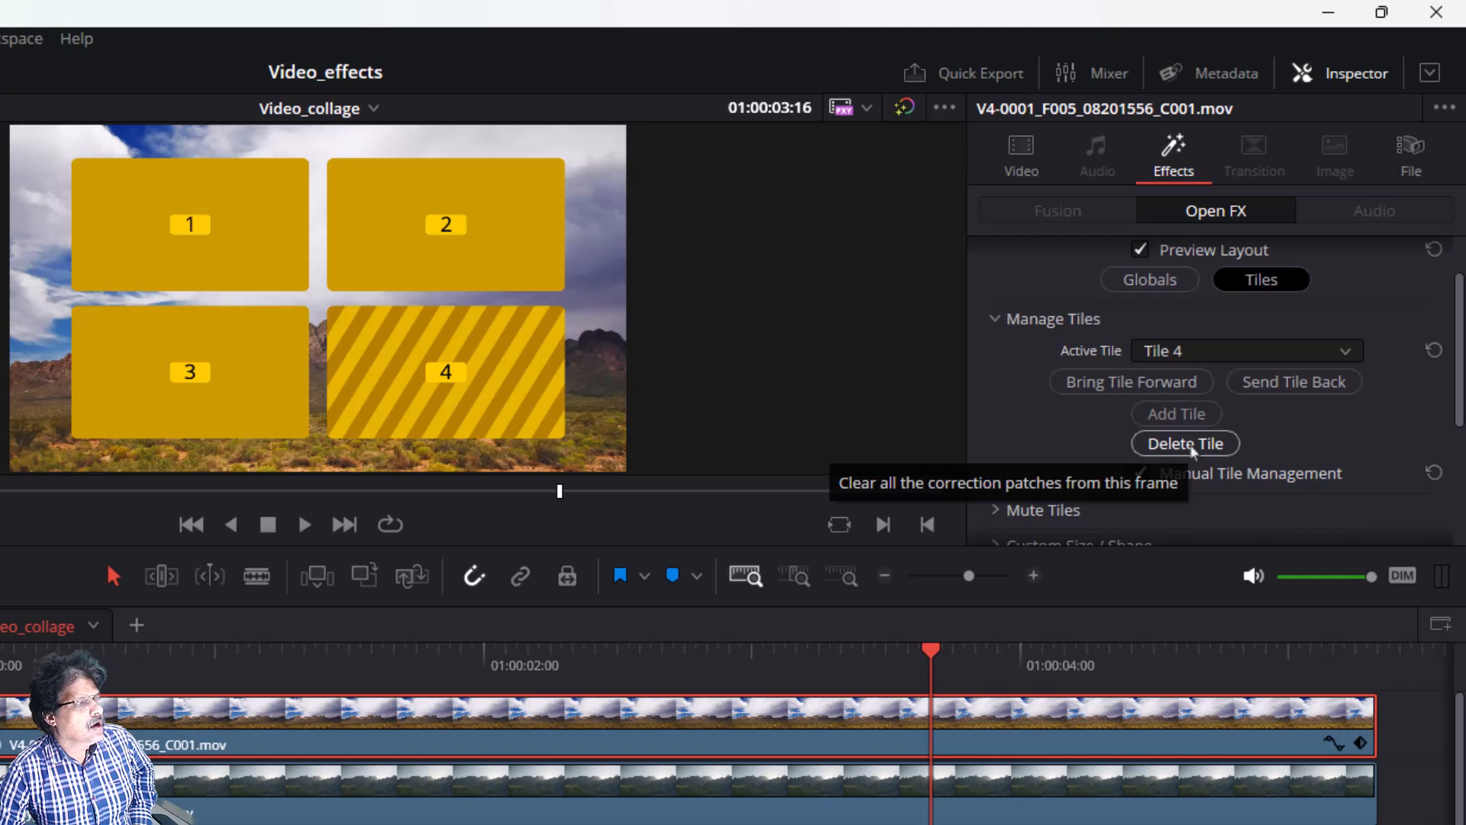
click(1193, 451)
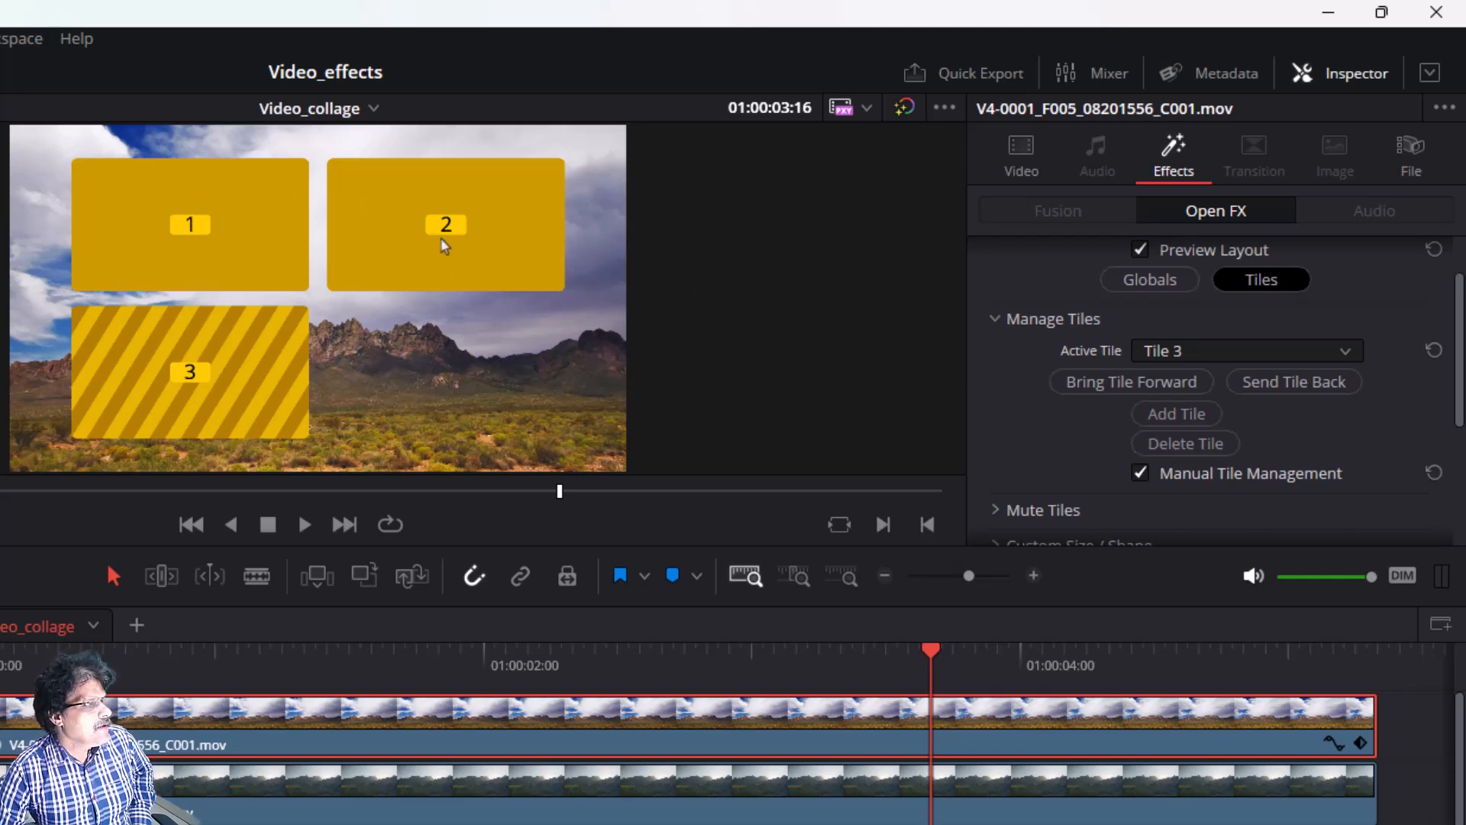
Make Tile 2 the active tile and set its End Row to 2 under Custom Size / Shape
click(1209, 355)
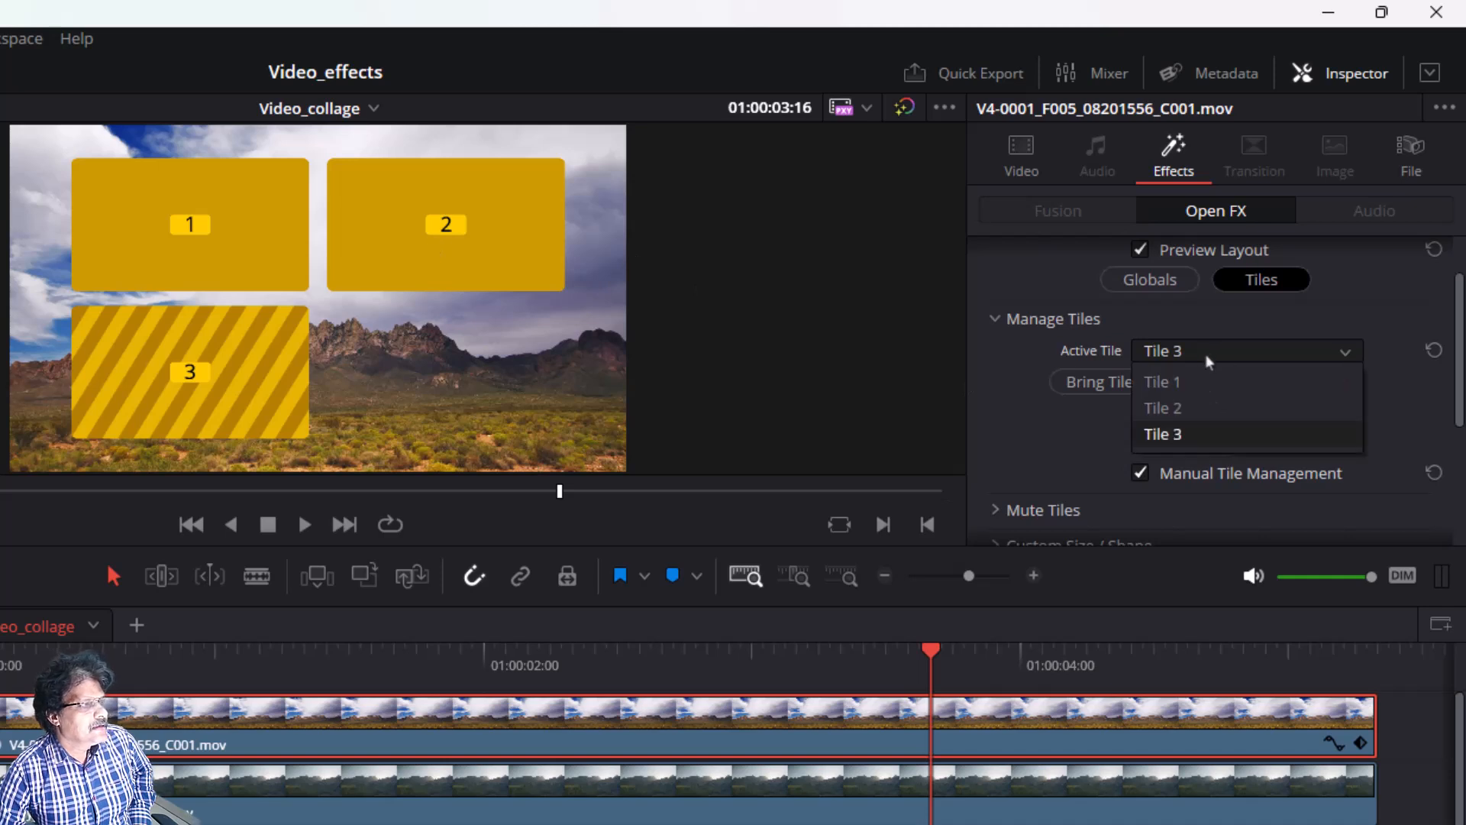
click(1201, 400)
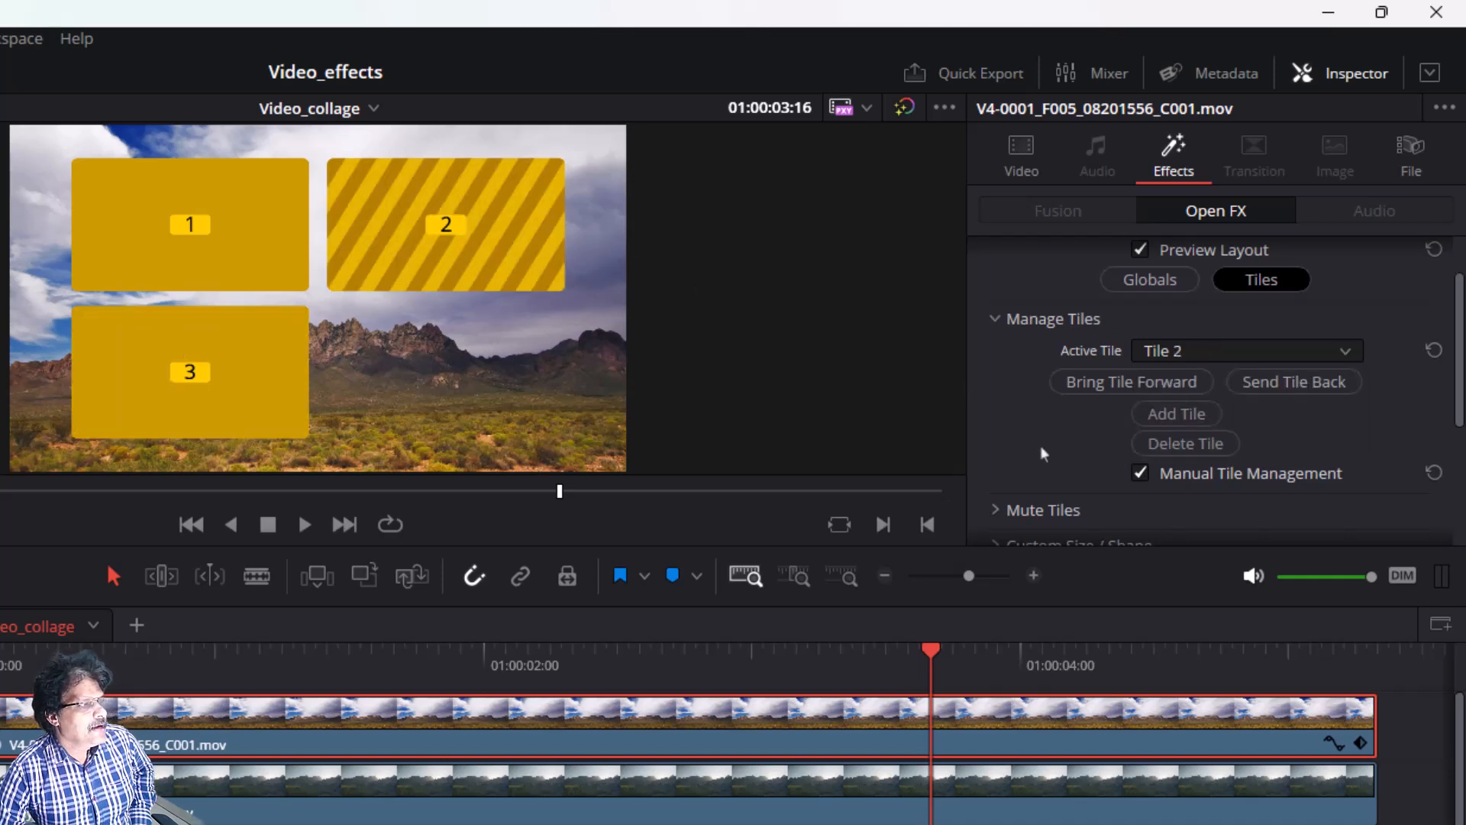
scroll(1030, 439, down, 2)
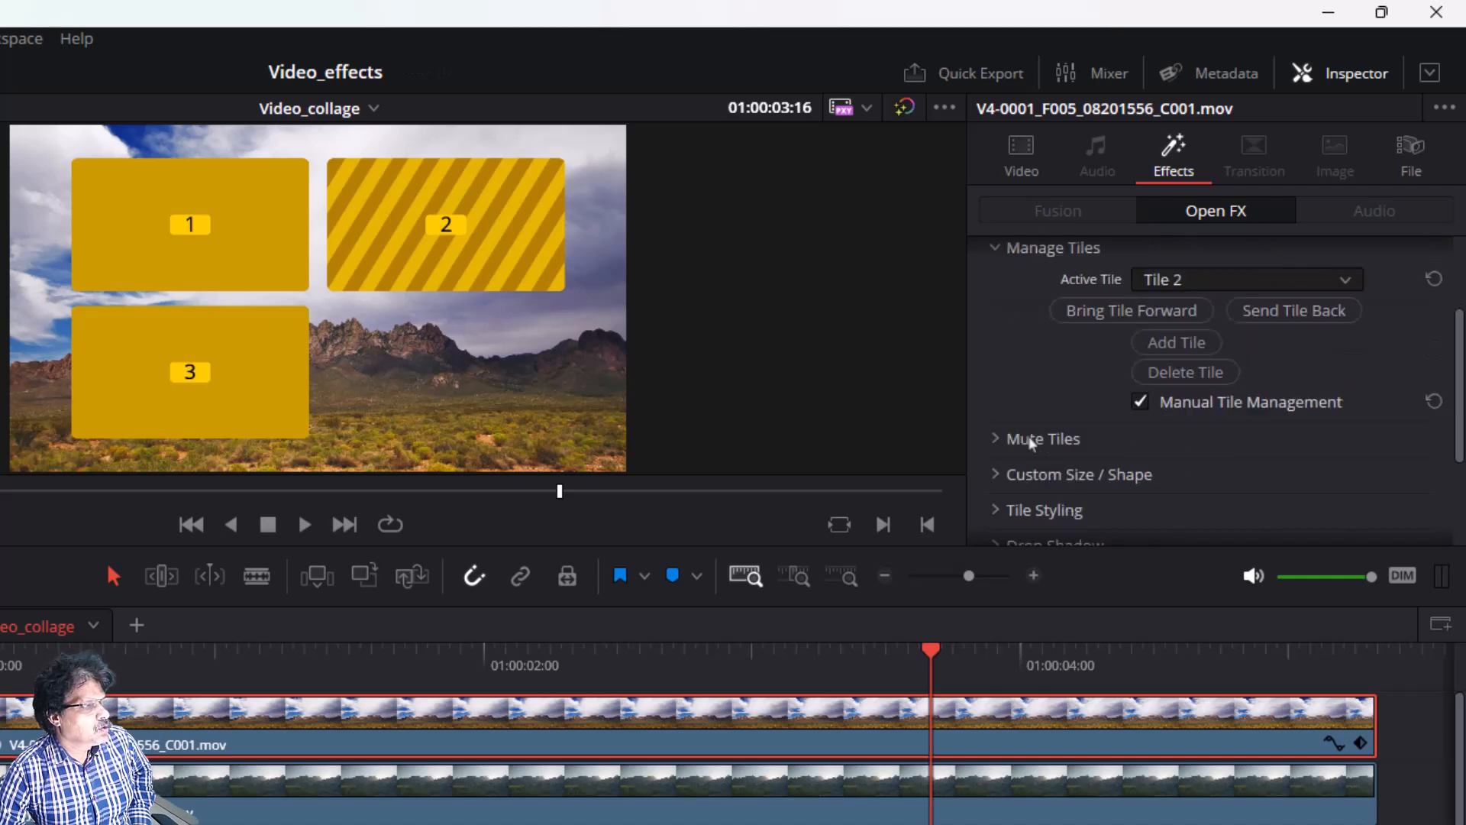
scroll(1031, 443, down, 4)
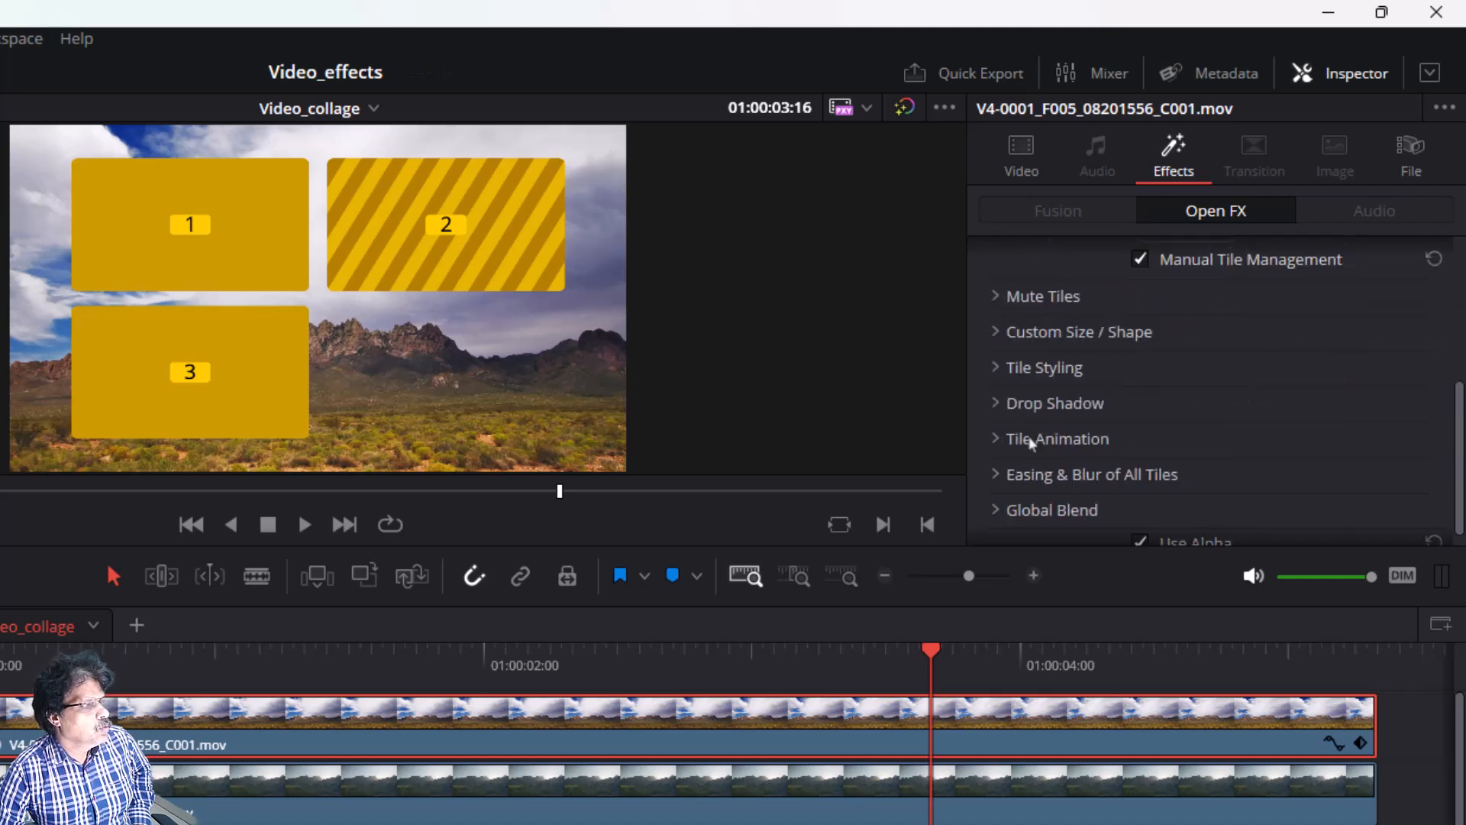
click(998, 333)
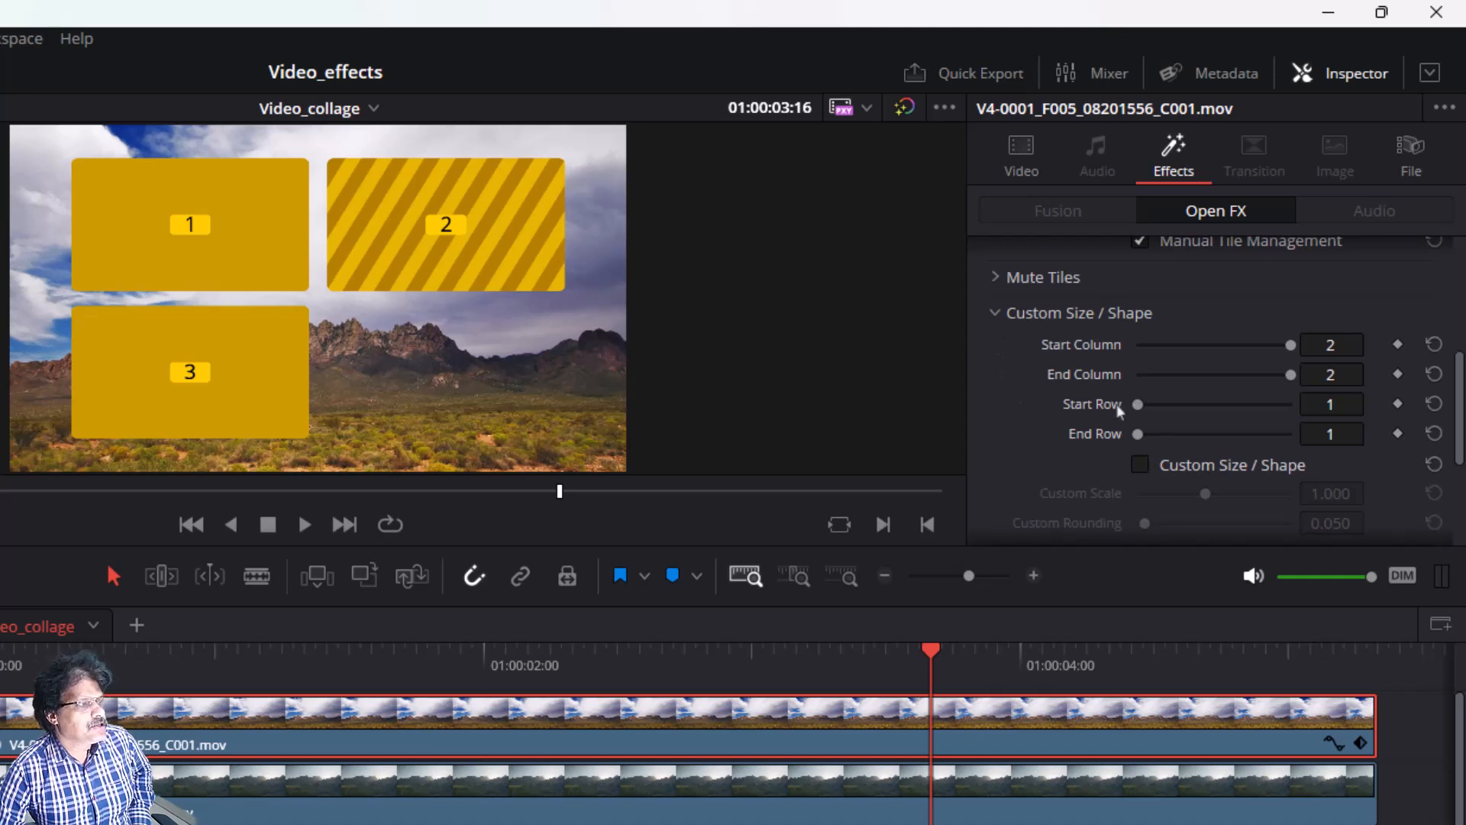
drag(1138, 432, 1298, 442)
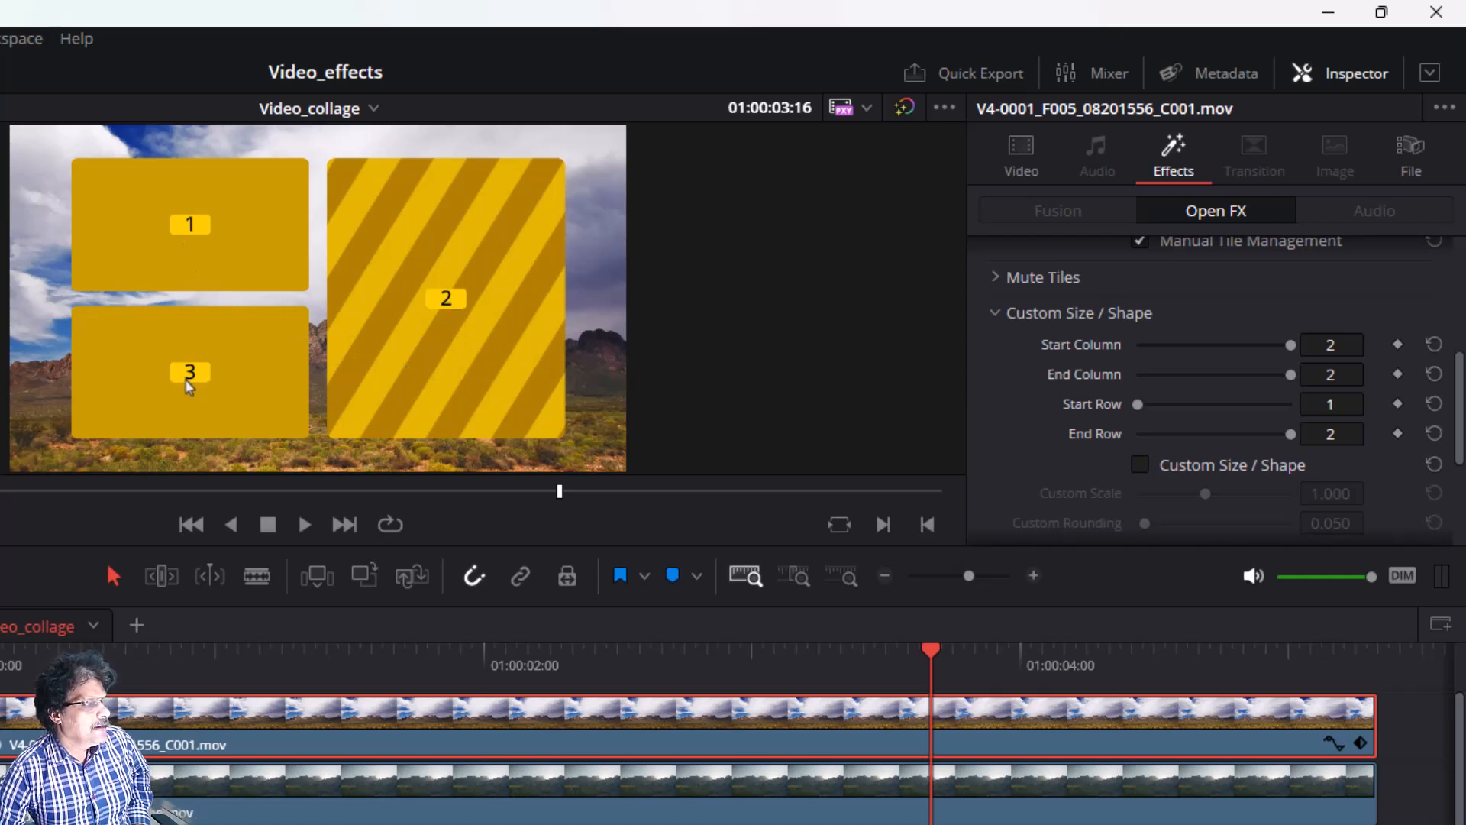
Turn off Preview Layout and fit the Day 14 - OMO Landscape clip into Tile 1 at about 0.409 zoom, position X -392, Y 226
scroll(1159, 349, up, 6)
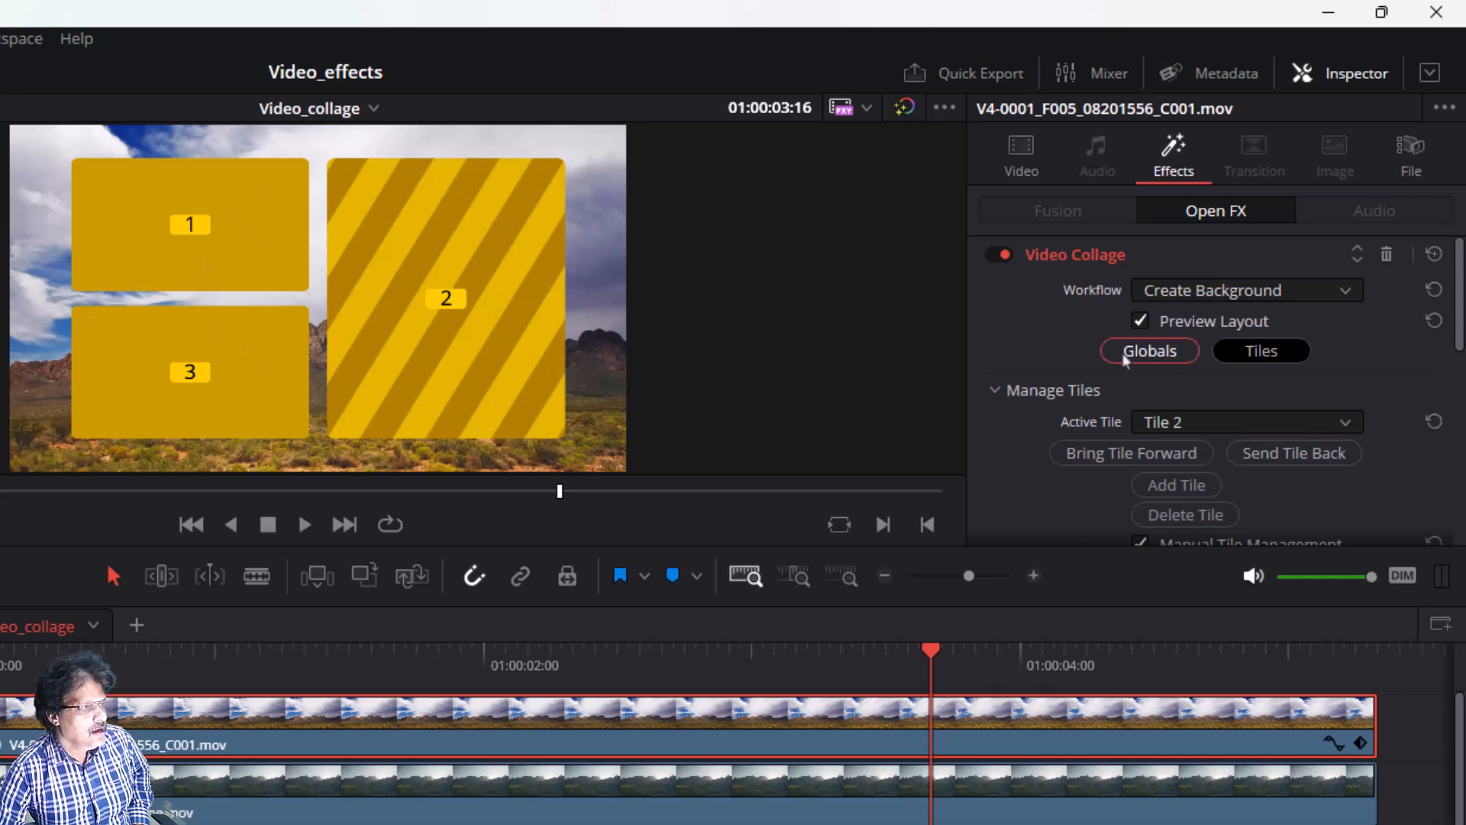
click(1141, 322)
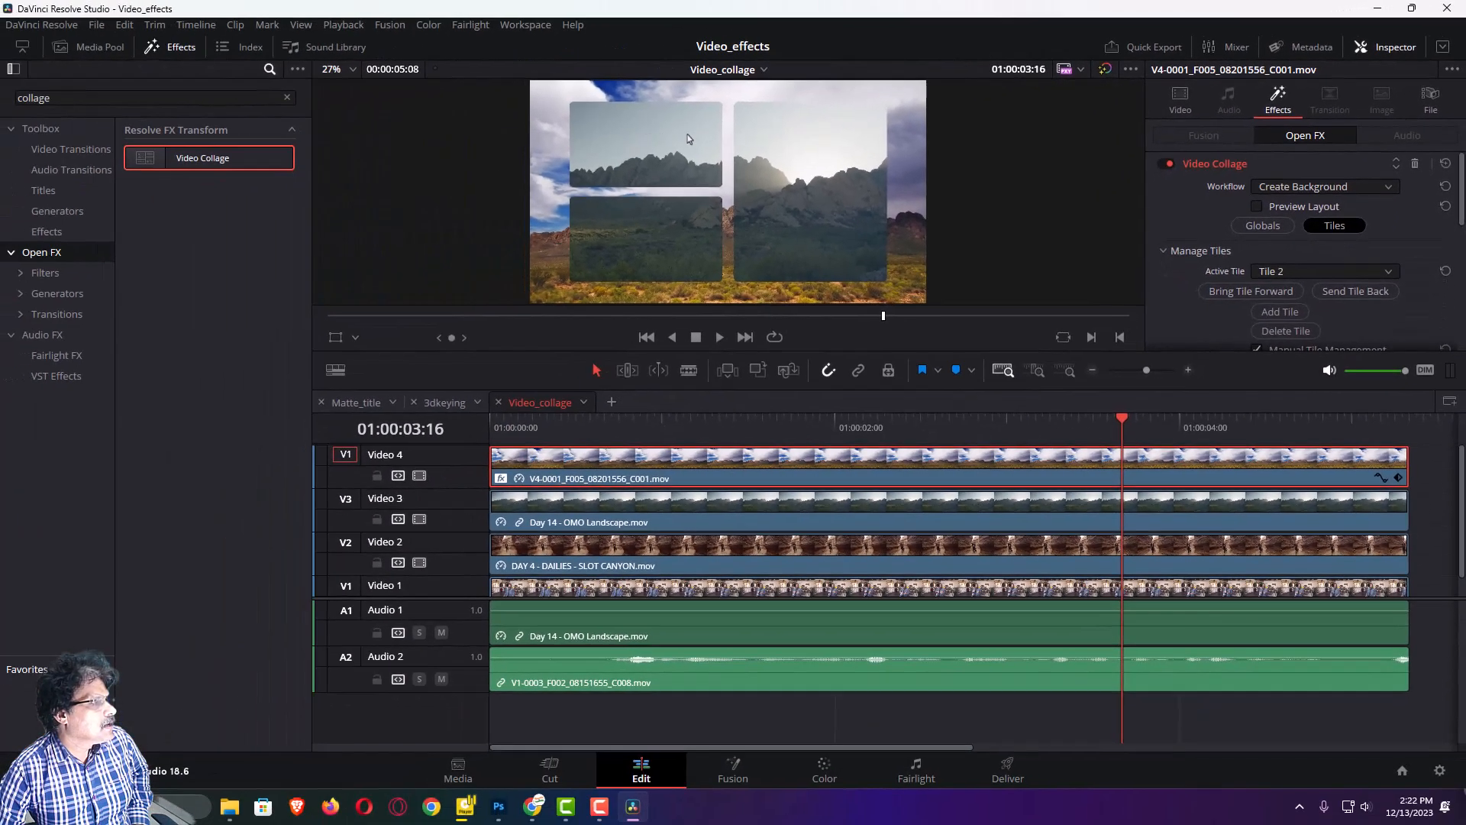
click(584, 501)
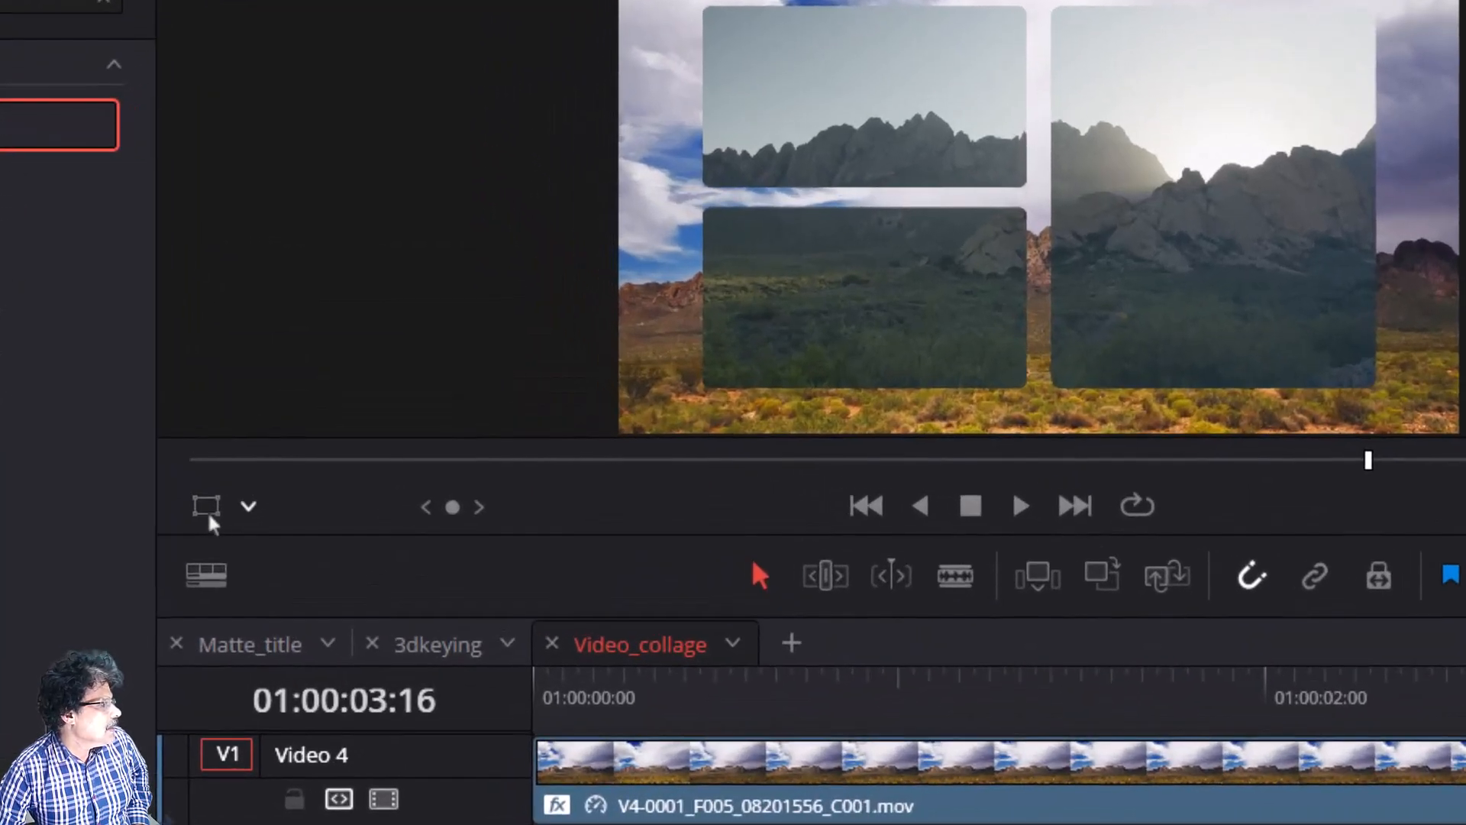
click(335, 338)
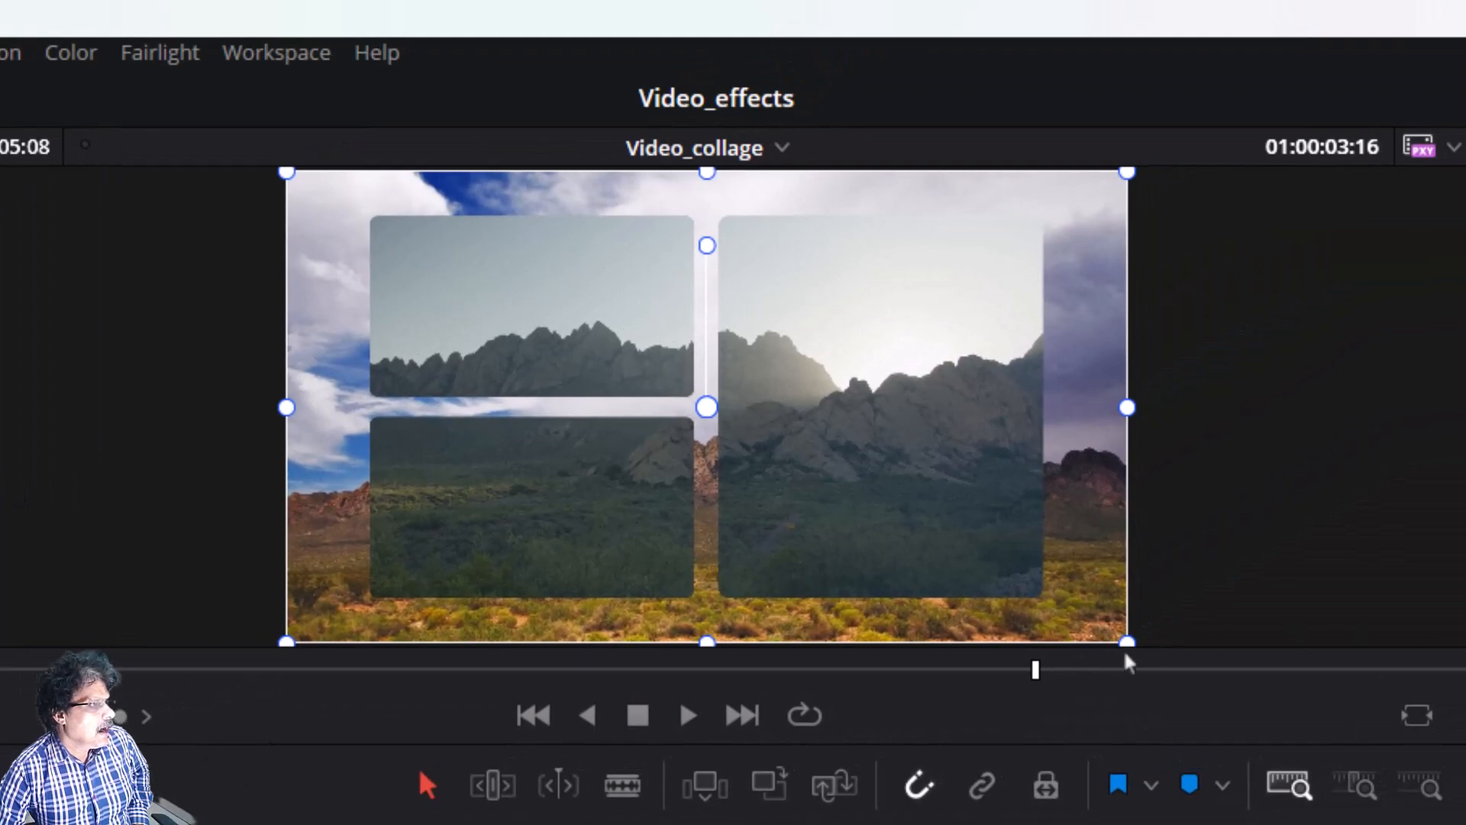
drag(1127, 642, 595, 358)
drag(667, 386, 701, 413)
drag(662, 368, 703, 407)
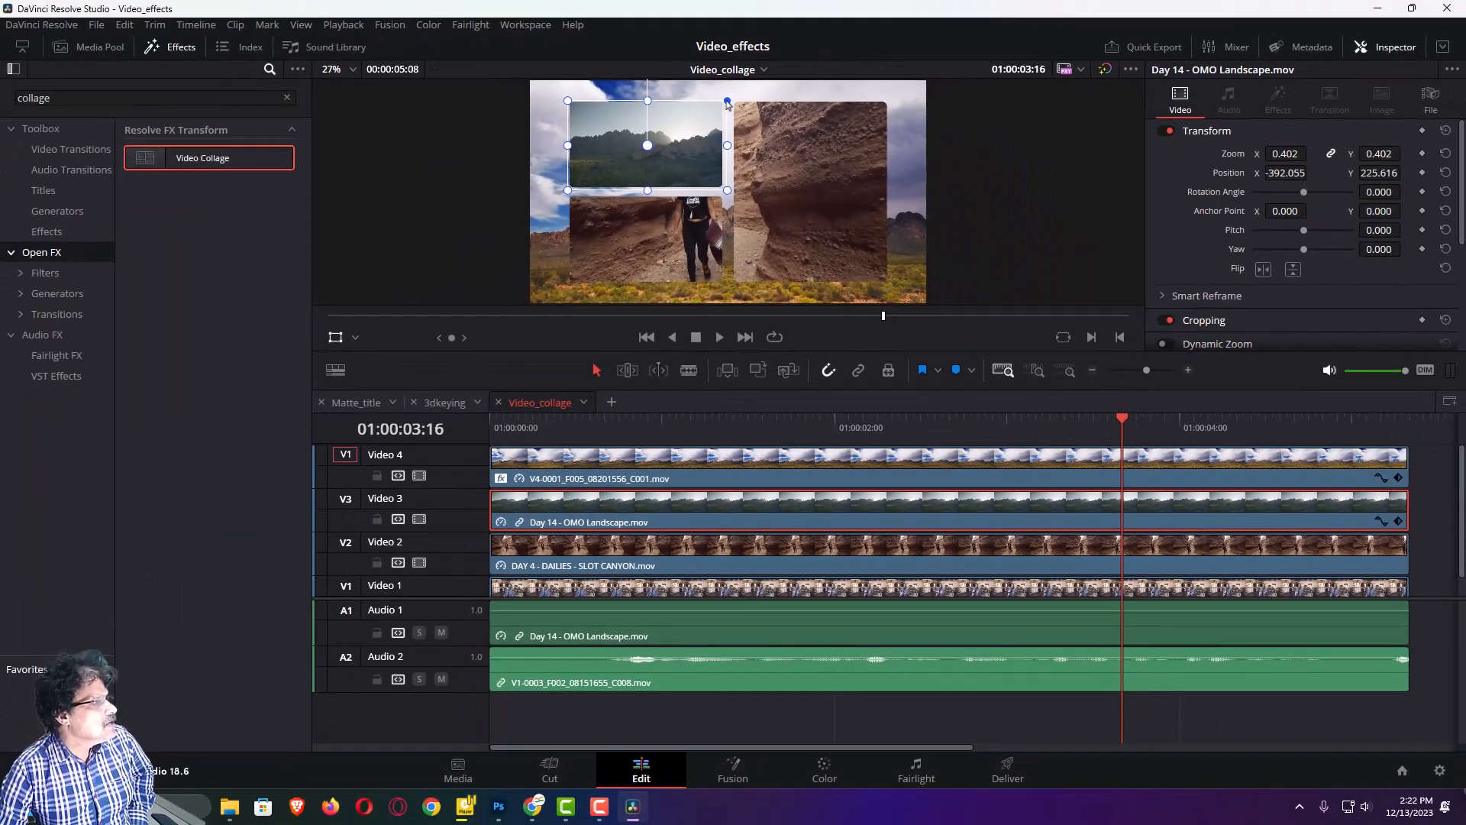
drag(727, 104, 729, 103)
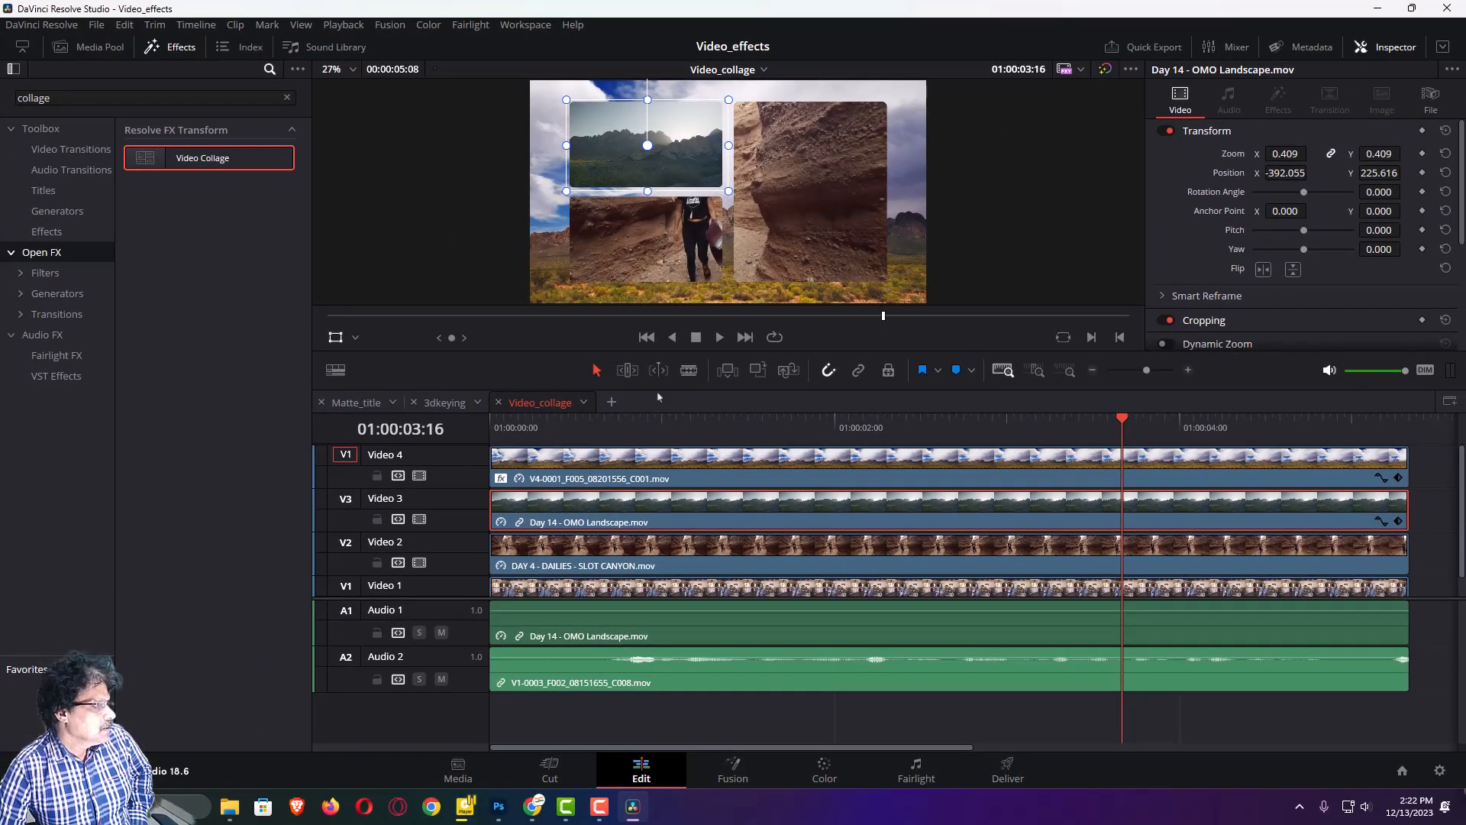
Move the DAY 4 - DAILIES - SLOT CANYON clip to about X -233, Y -207 and crop its right, top and left edges around Tile 3
click(599, 556)
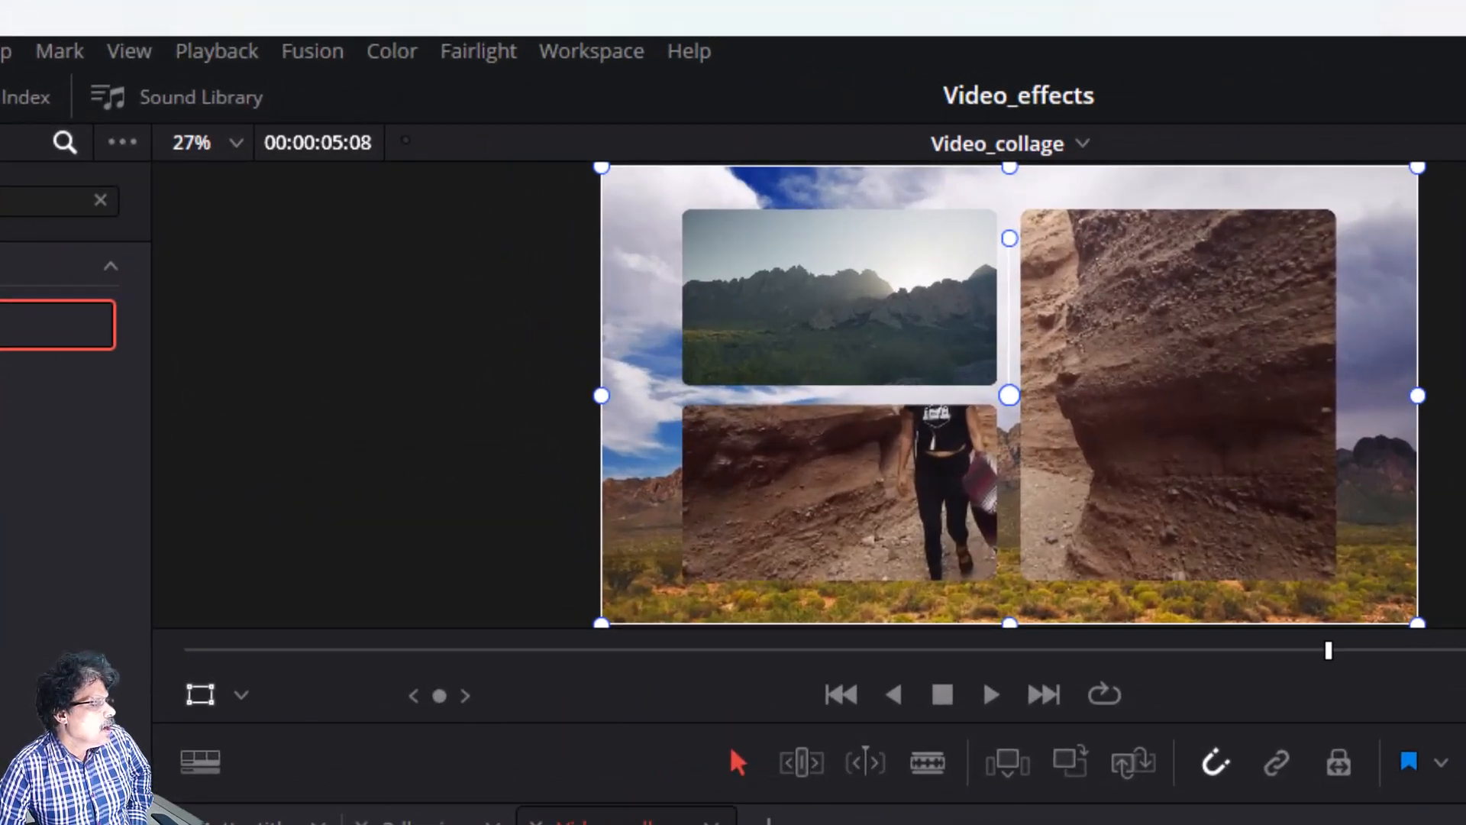
drag(926, 489, 821, 556)
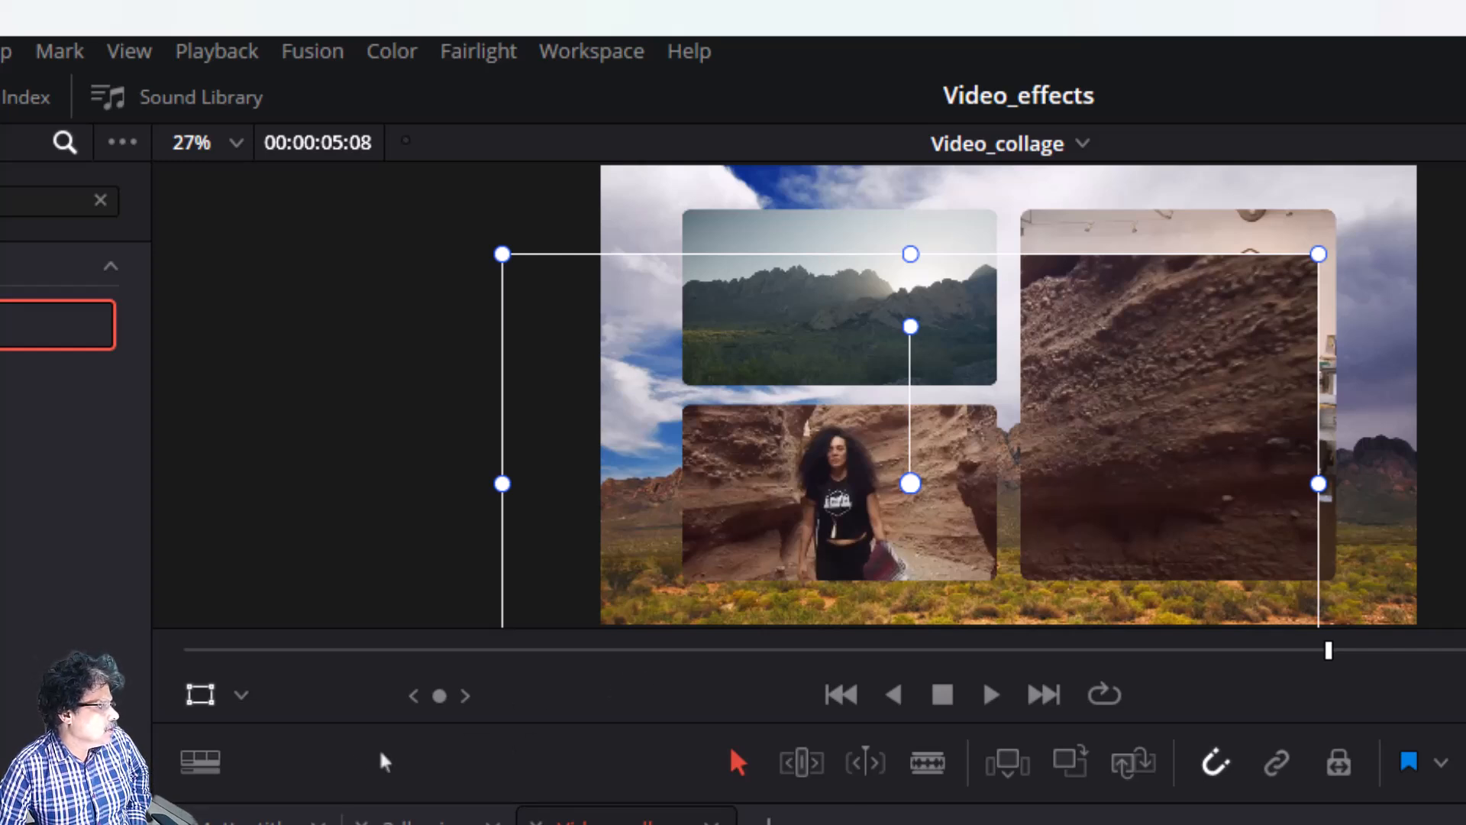
click(243, 698)
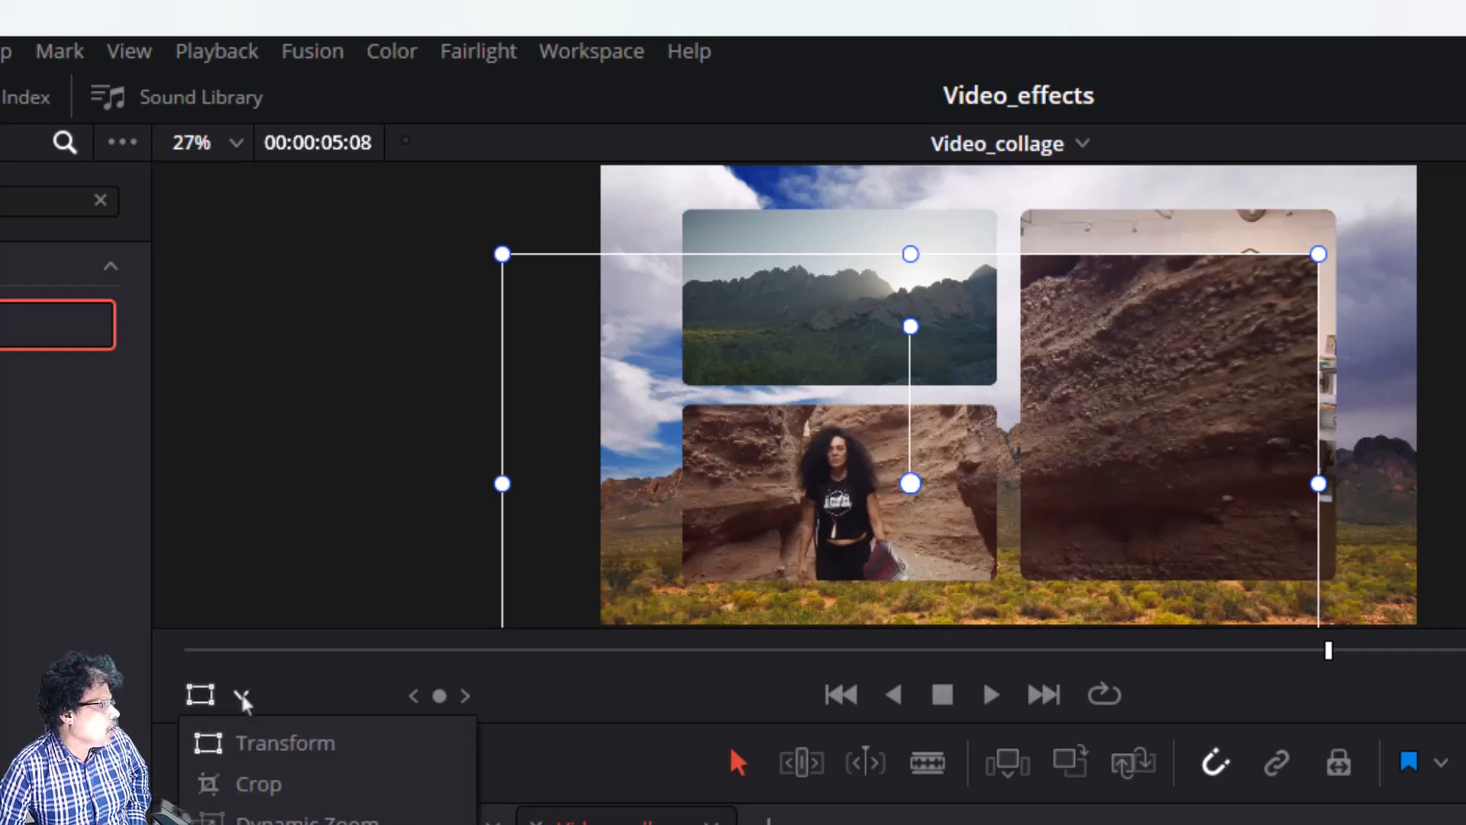
click(255, 786)
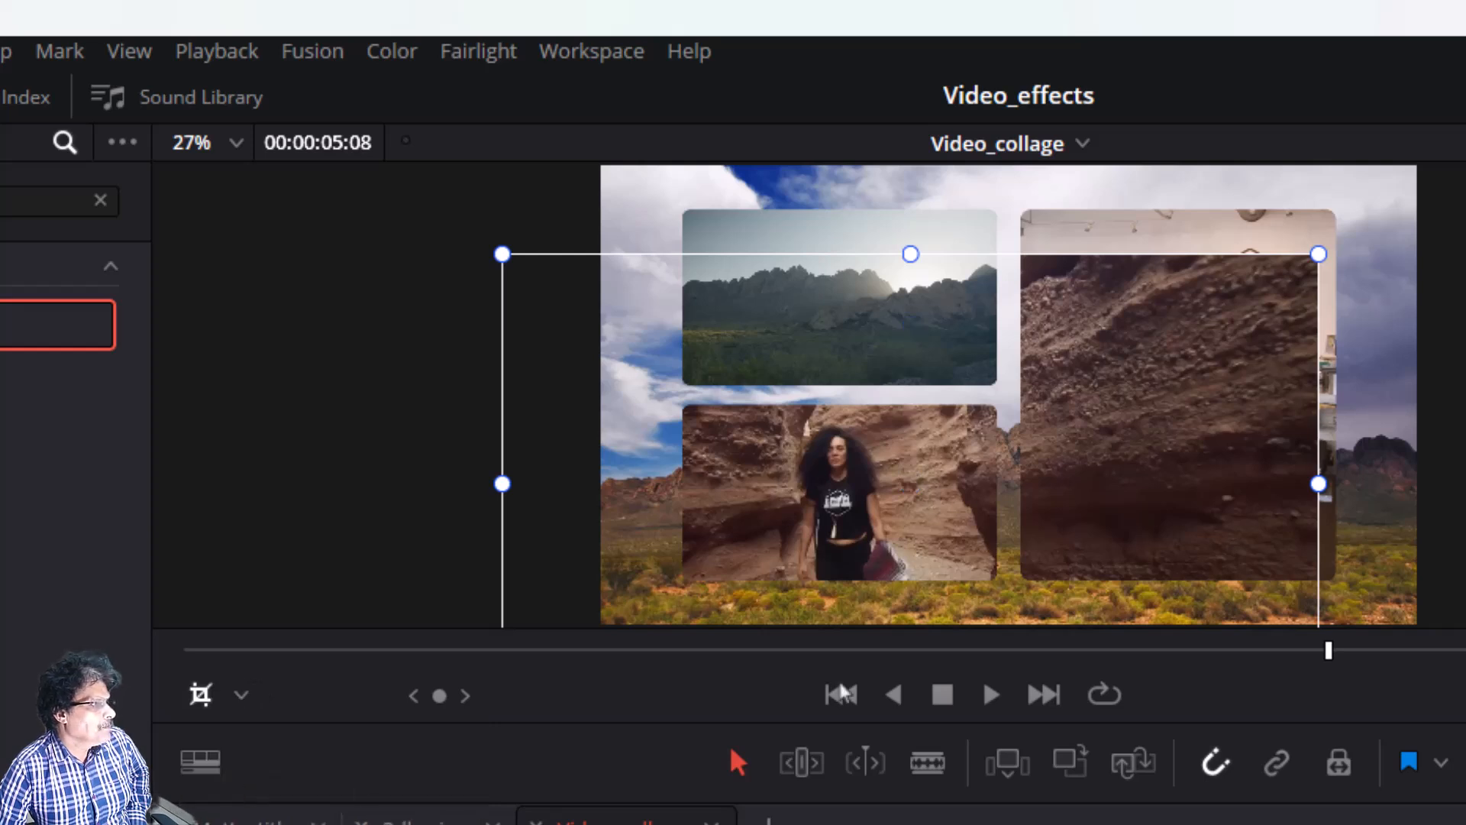
drag(1319, 486, 1011, 492)
drag(756, 254, 756, 401)
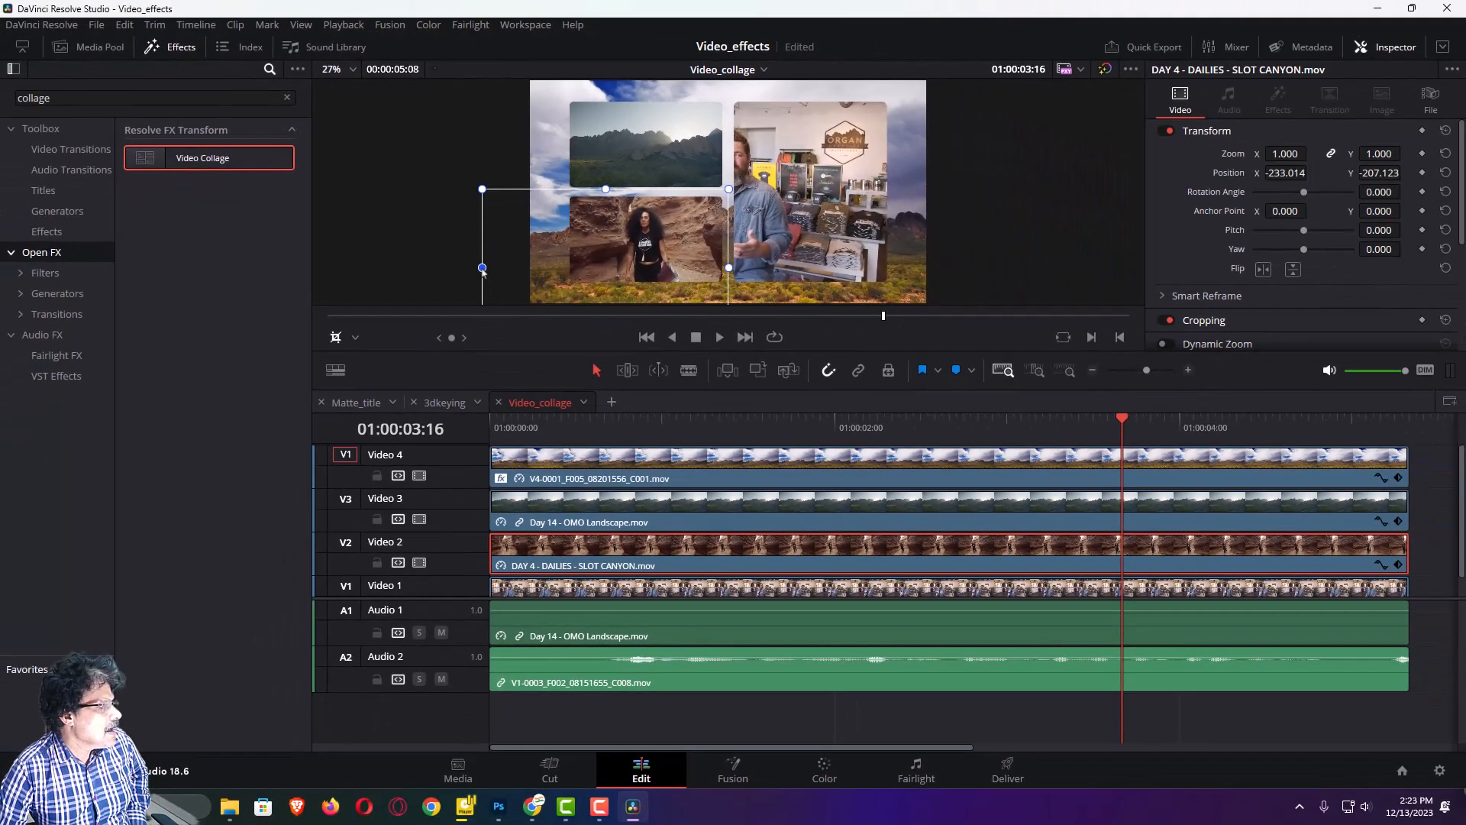
drag(498, 527, 646, 533)
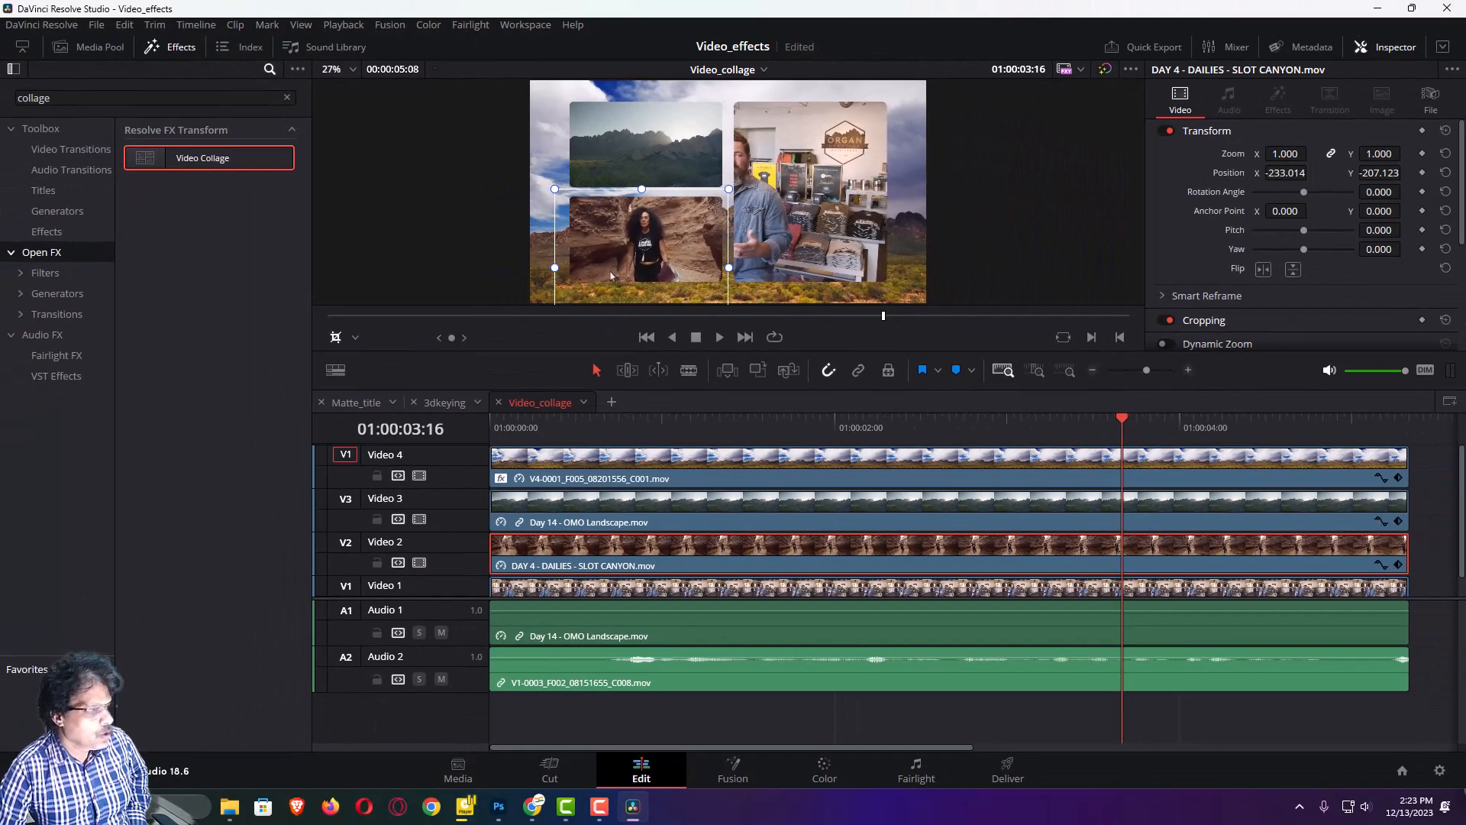
Switch the viewer overlay back to Transform, then reposition and enlarge the Video 1 clip so the seated man fills Tile 2
click(586, 586)
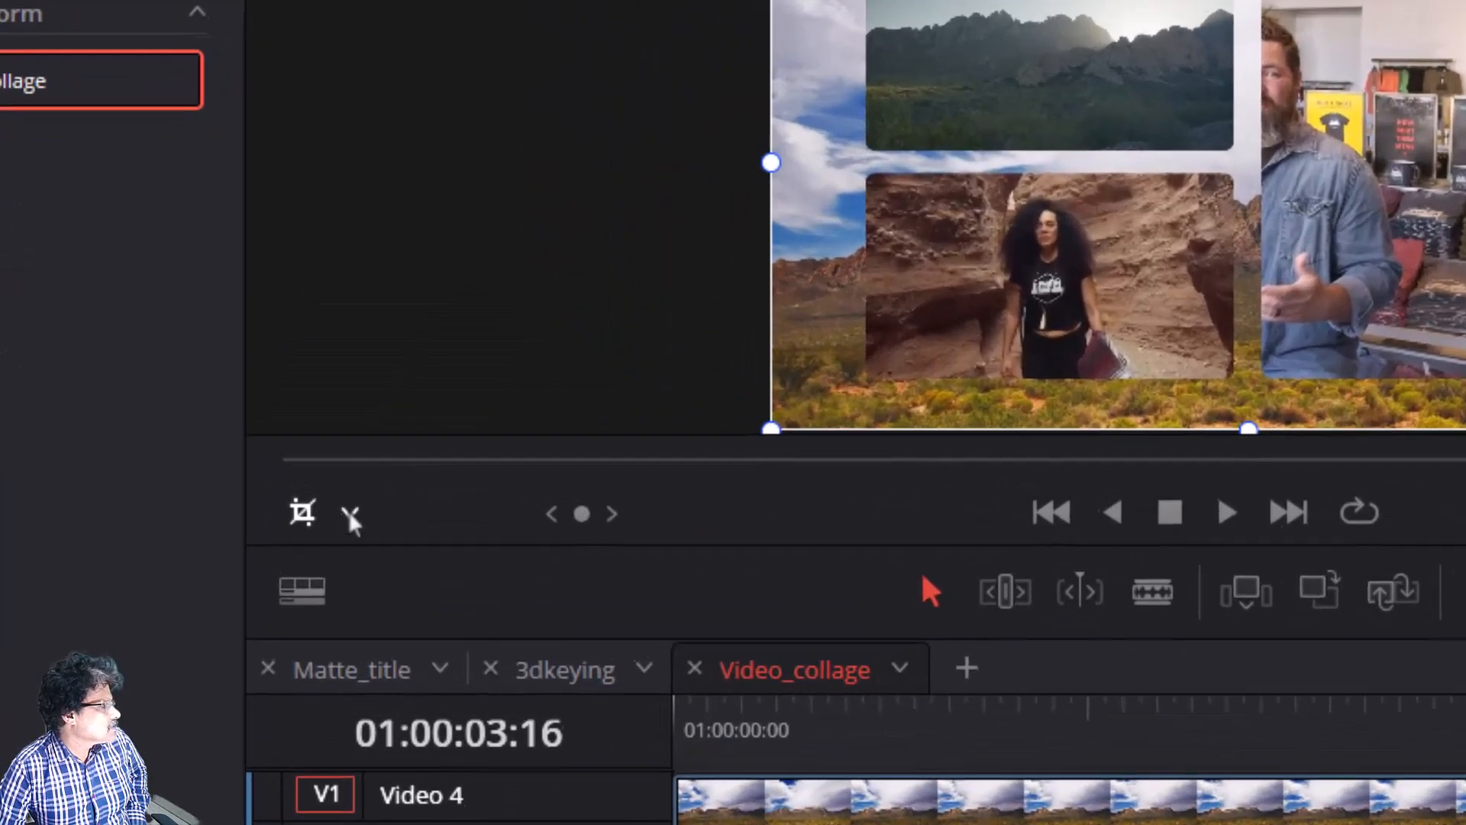
click(356, 337)
click(359, 360)
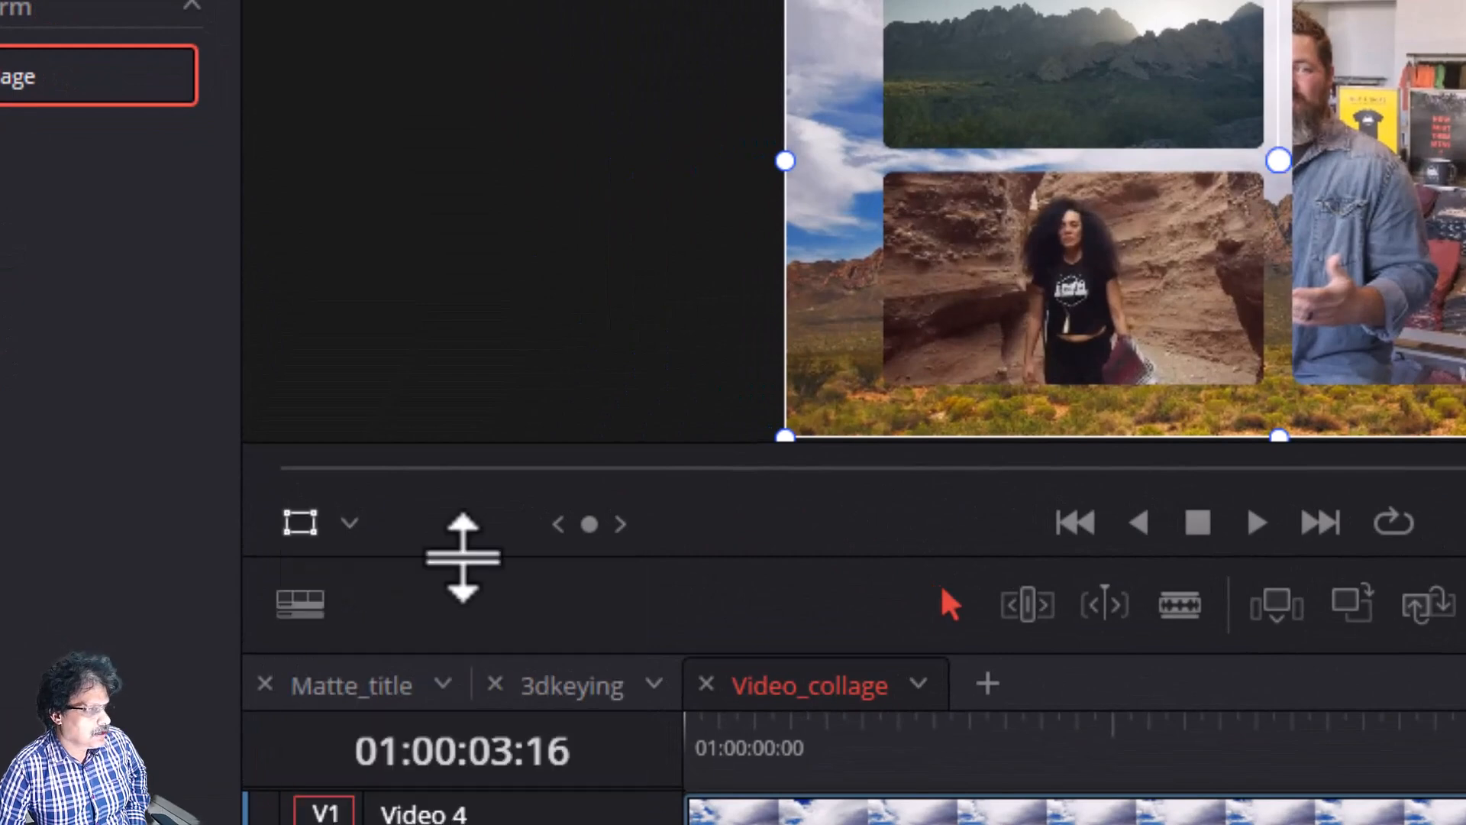
drag(1408, 273, 1079, 510)
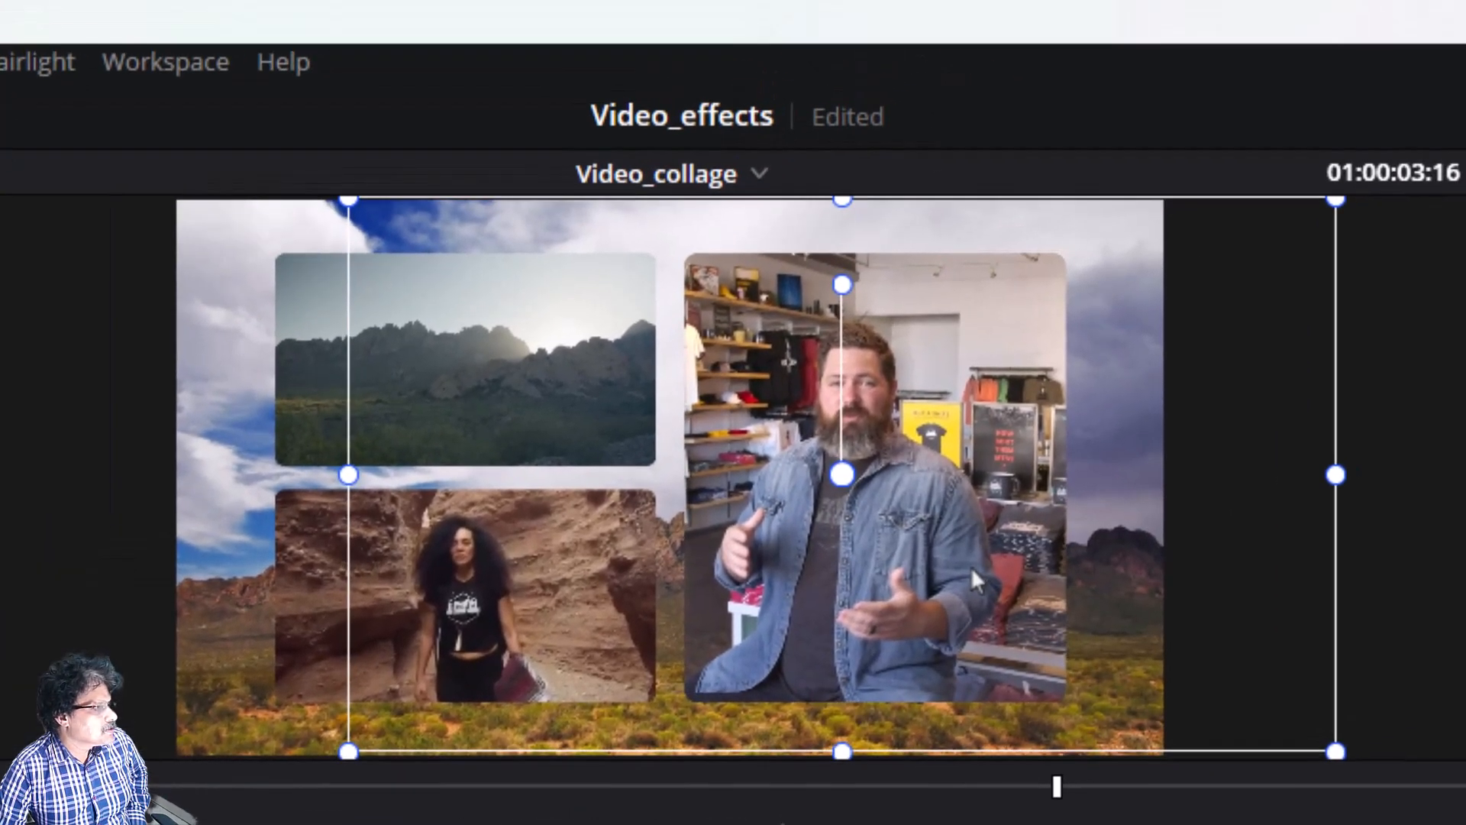
drag(970, 567, 982, 562)
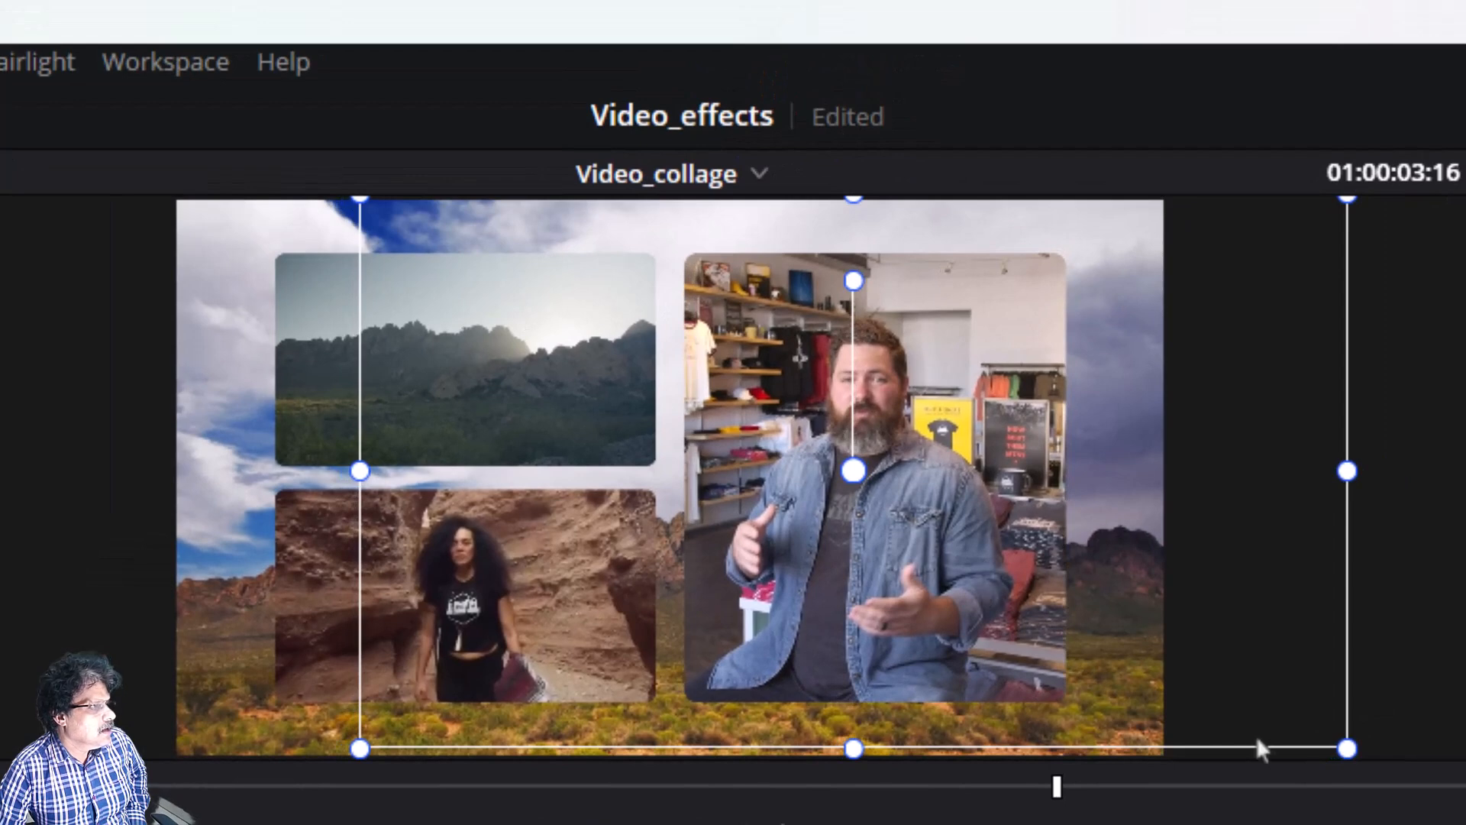
drag(1349, 751, 1465, 824)
drag(852, 586, 850, 590)
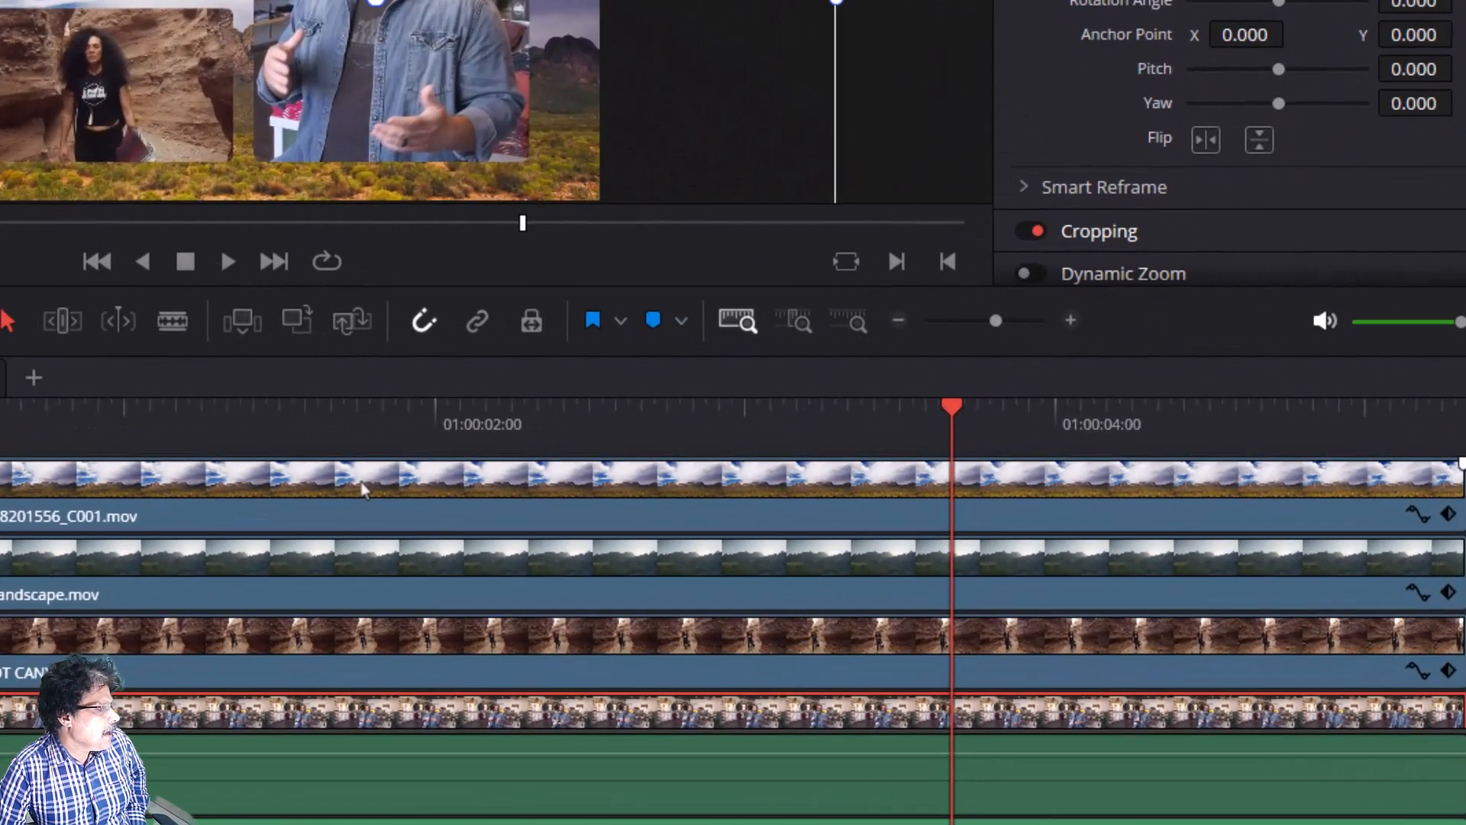
In the Tile Styling of the V4-0001 clip's Video Collage effect, set the Tile Border to 0.020 for all tiles
click(364, 488)
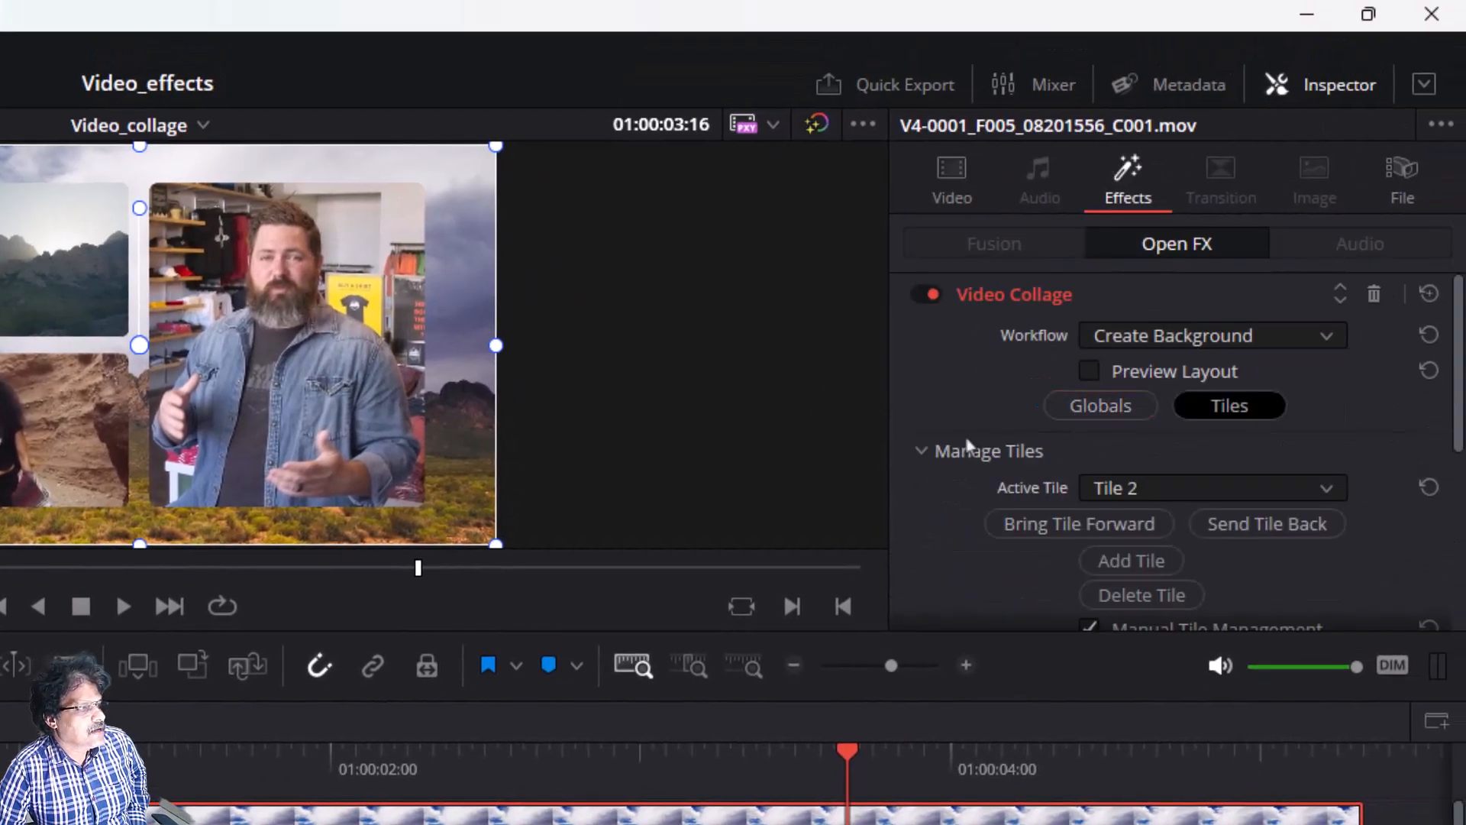
click(921, 450)
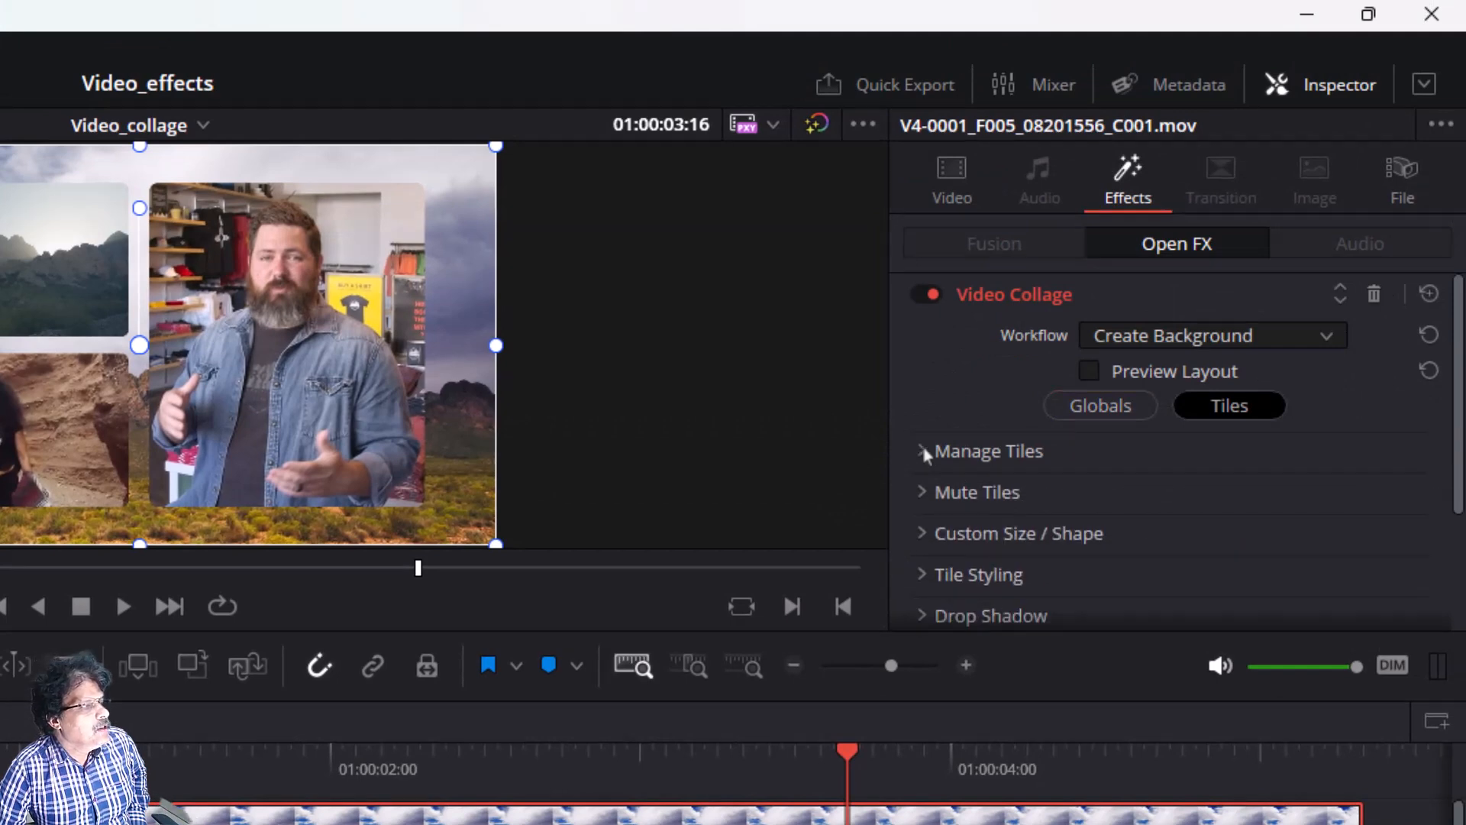
scroll(923, 448, down, 2)
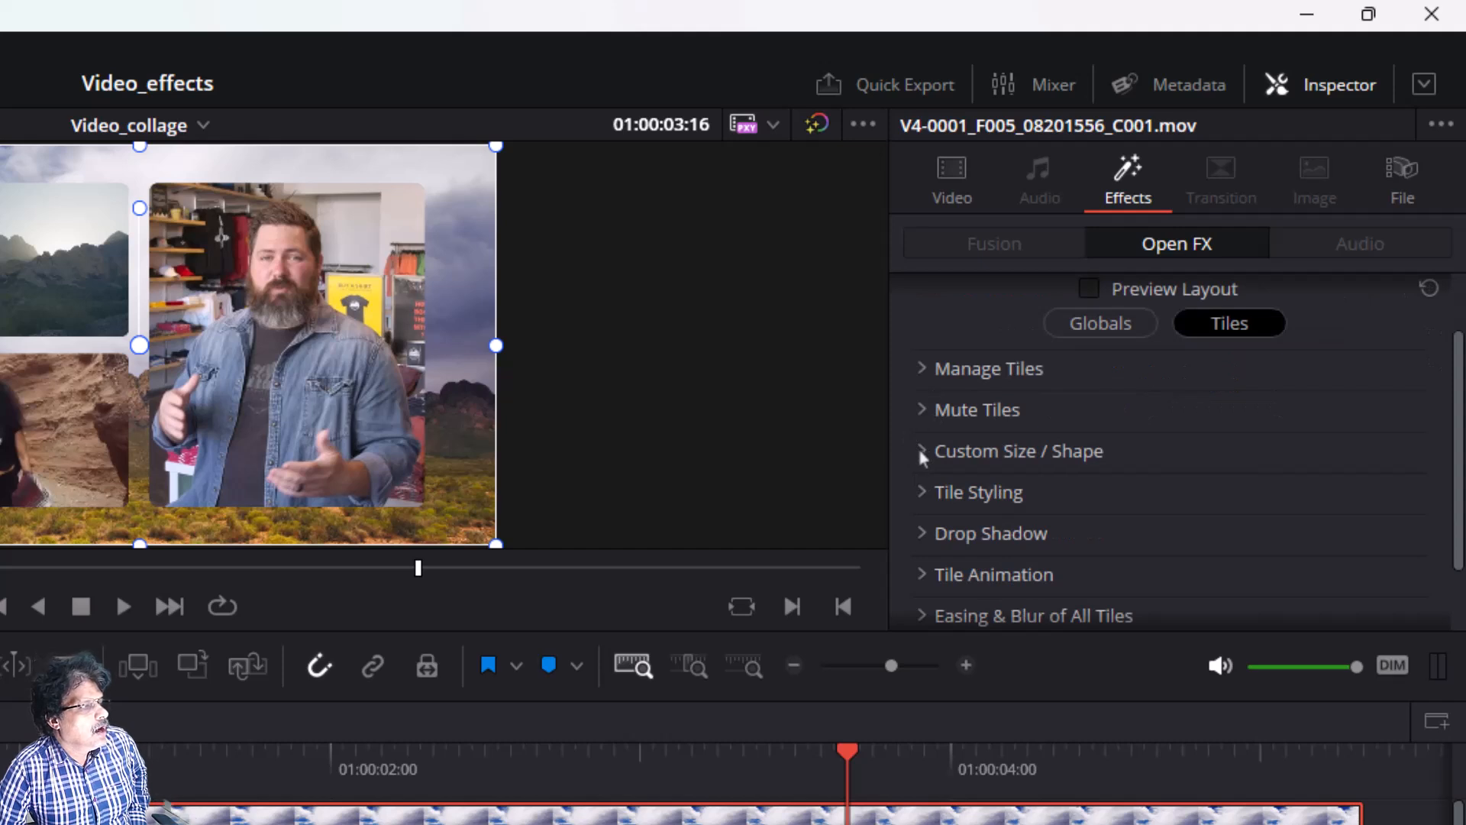
scroll(921, 449, down, 2)
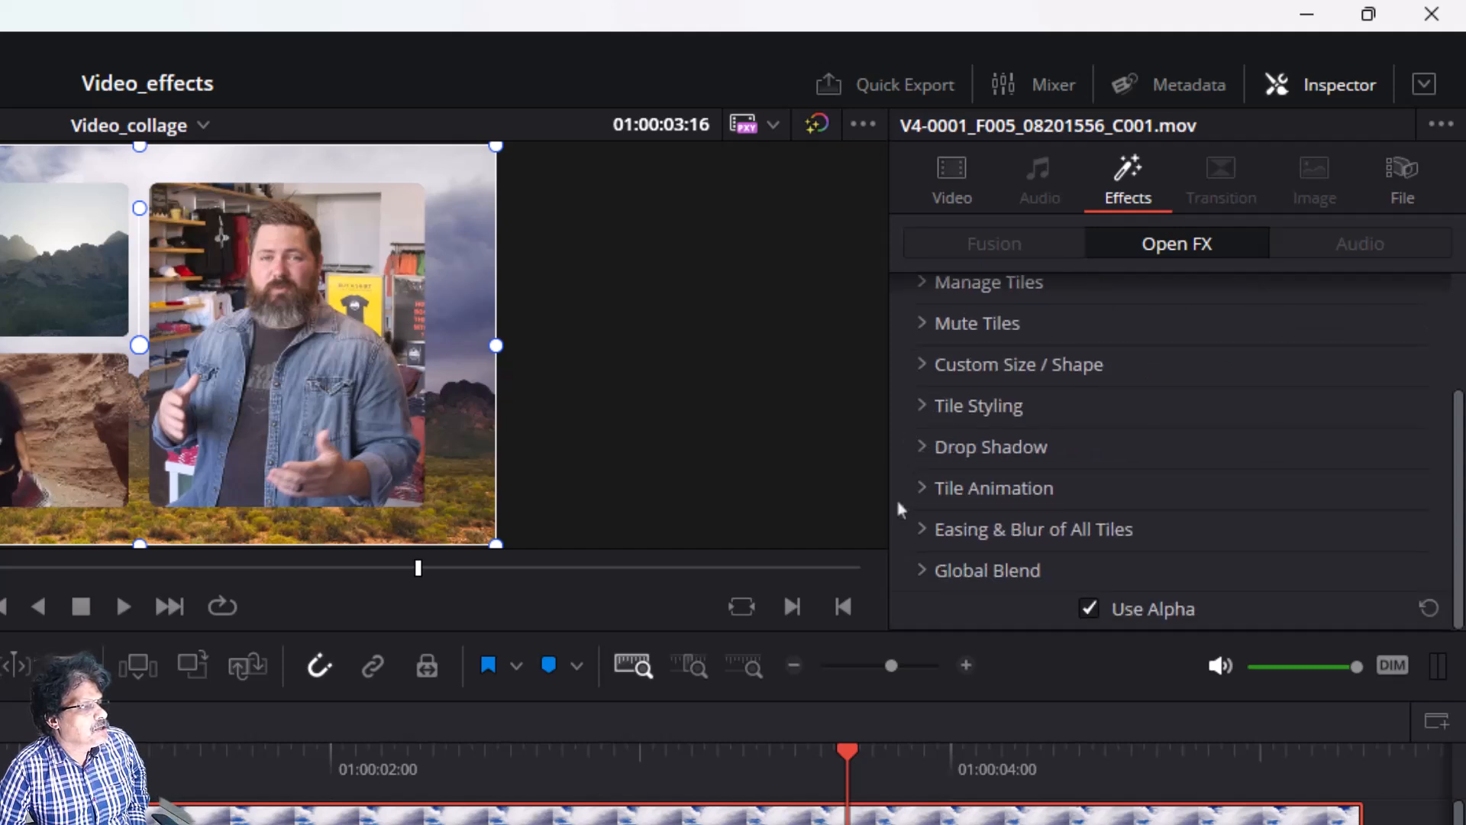
scroll(1153, 555, up, 4)
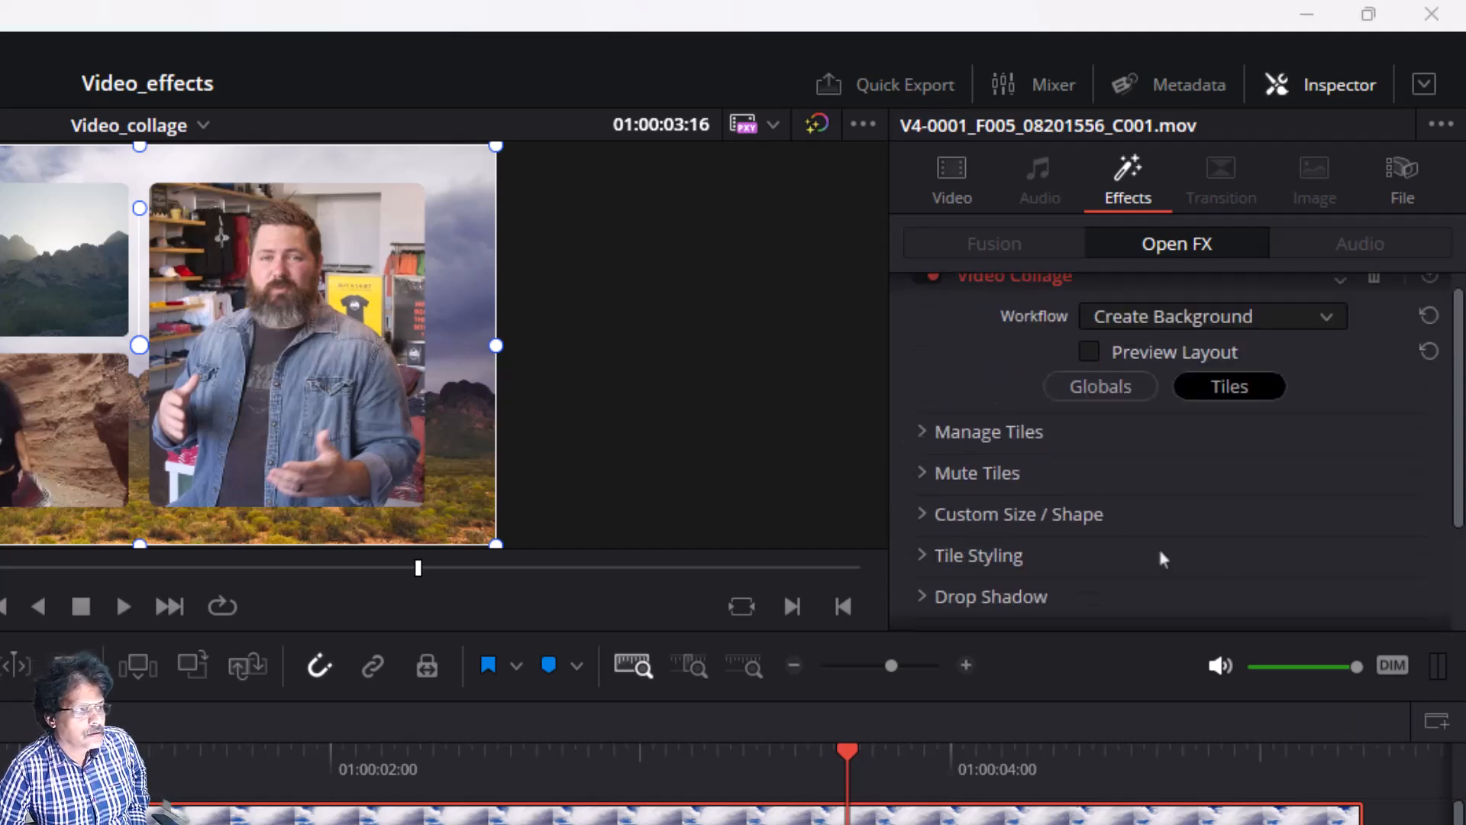
click(921, 553)
scroll(1002, 556, down, 4)
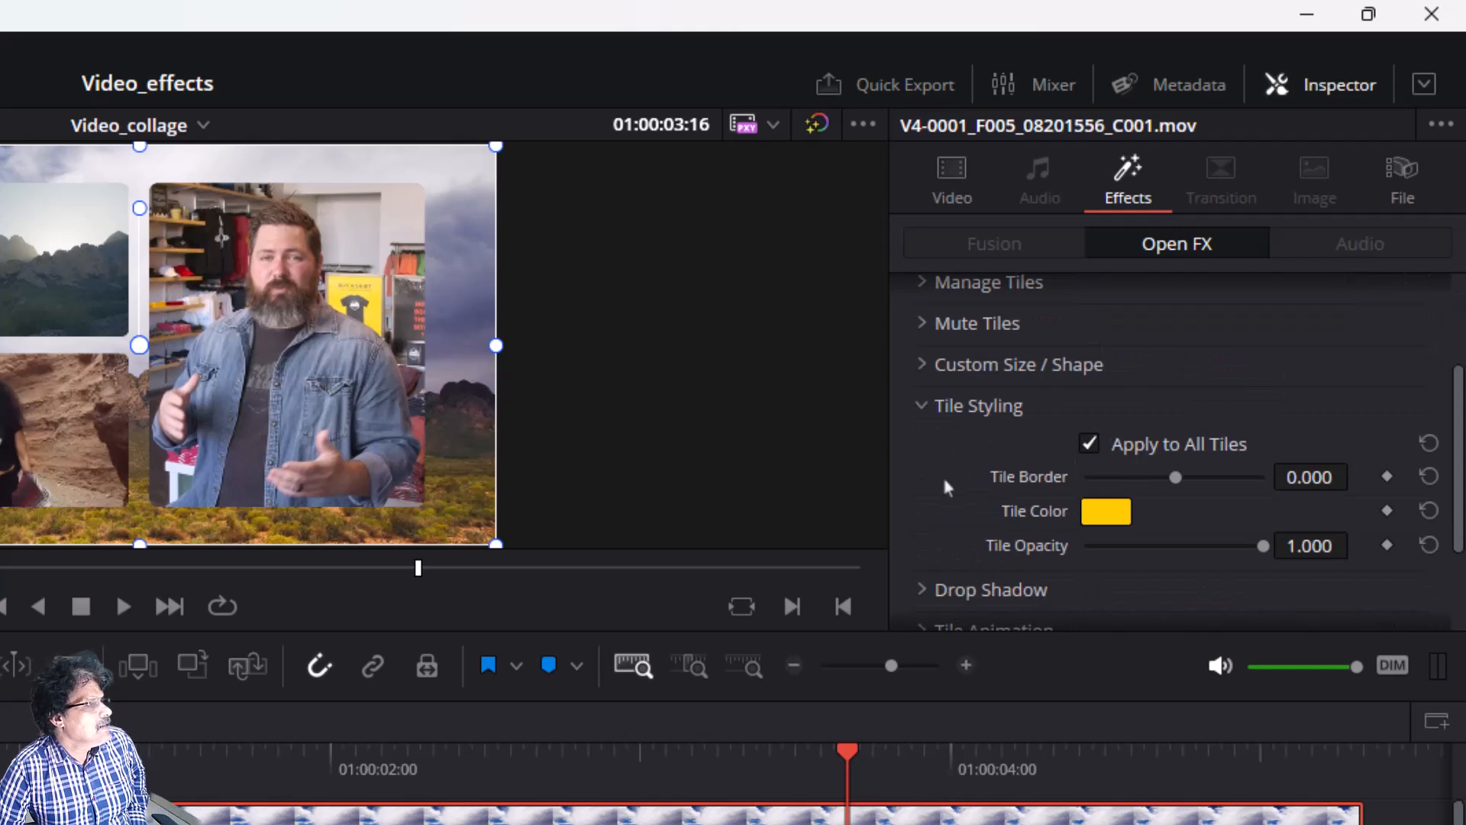
mouse_move(1181, 487)
mouse_down()
mouse_move(1199, 487)
mouse_move(1181, 486)
mouse_up()
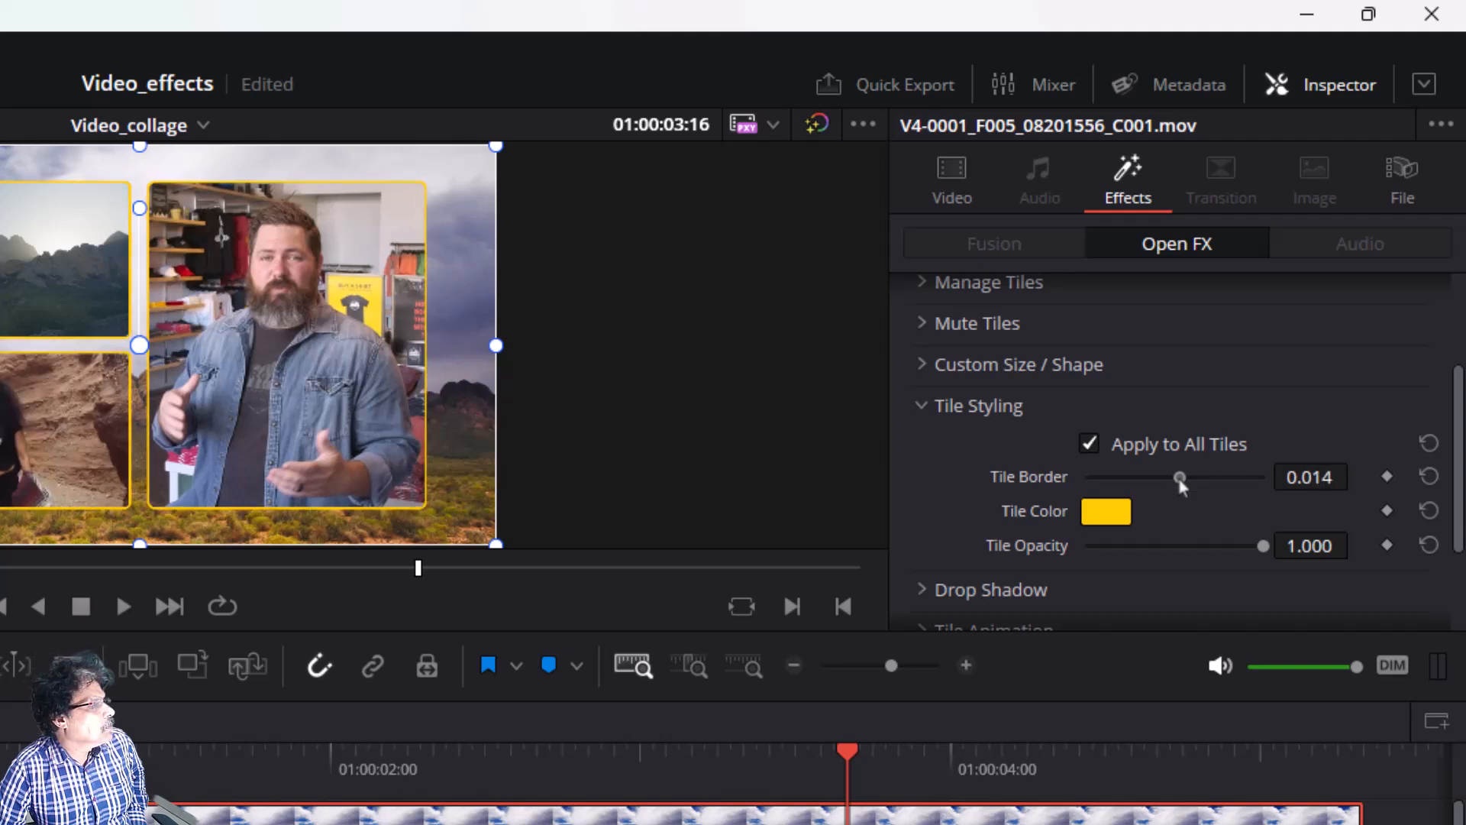
click(1312, 478)
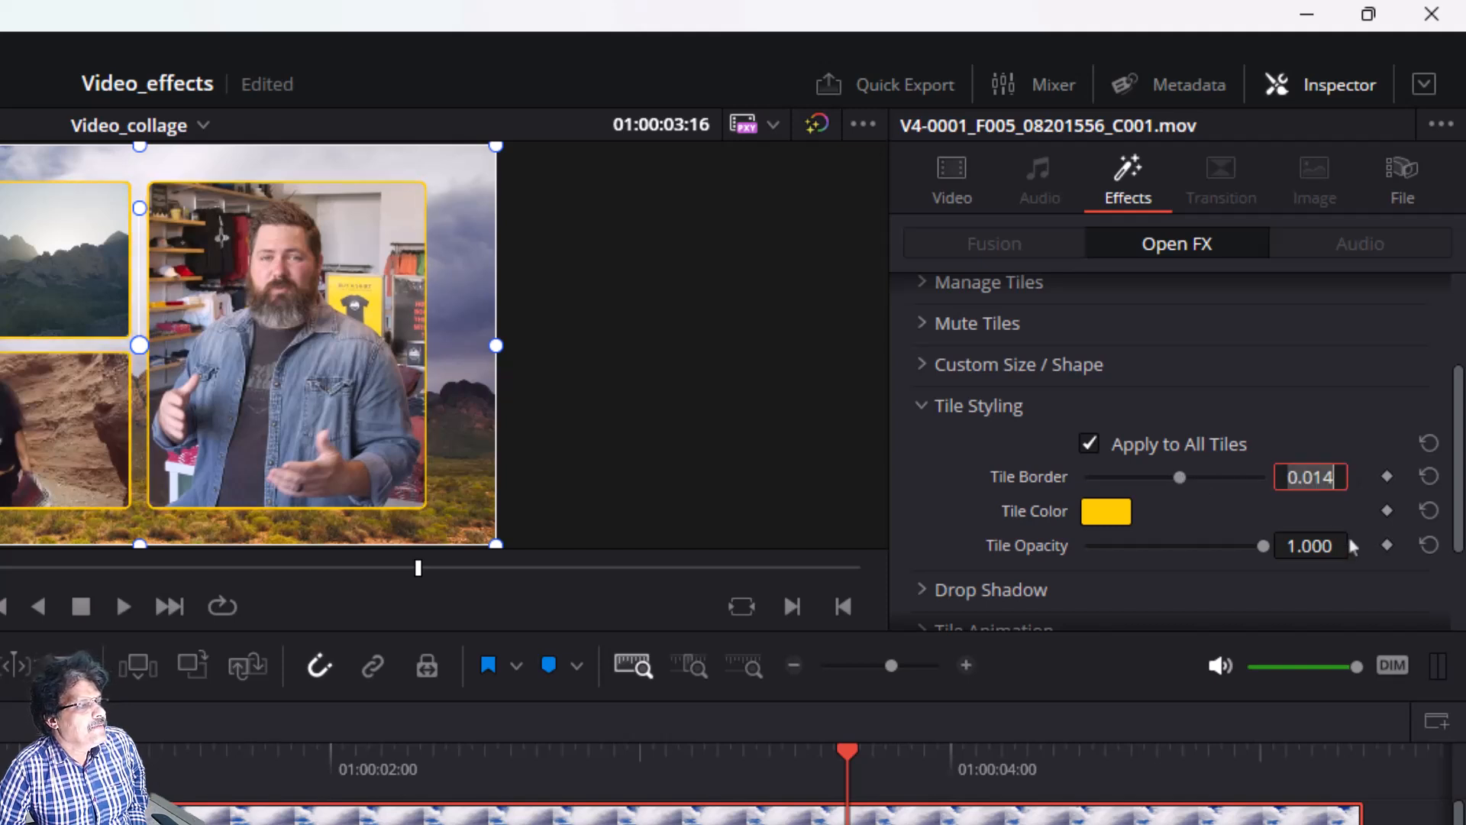
text(.02)
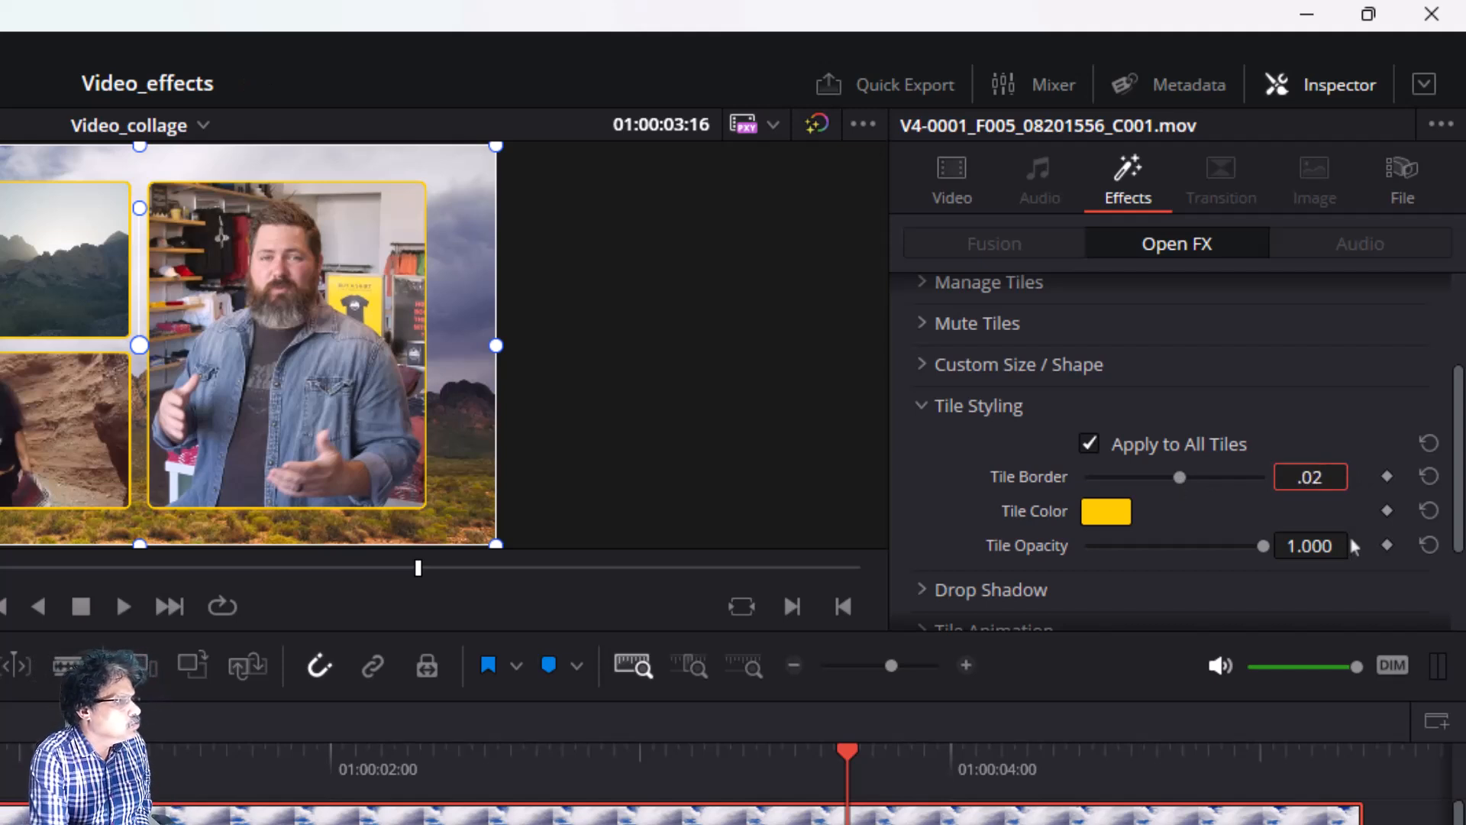
key(Return)
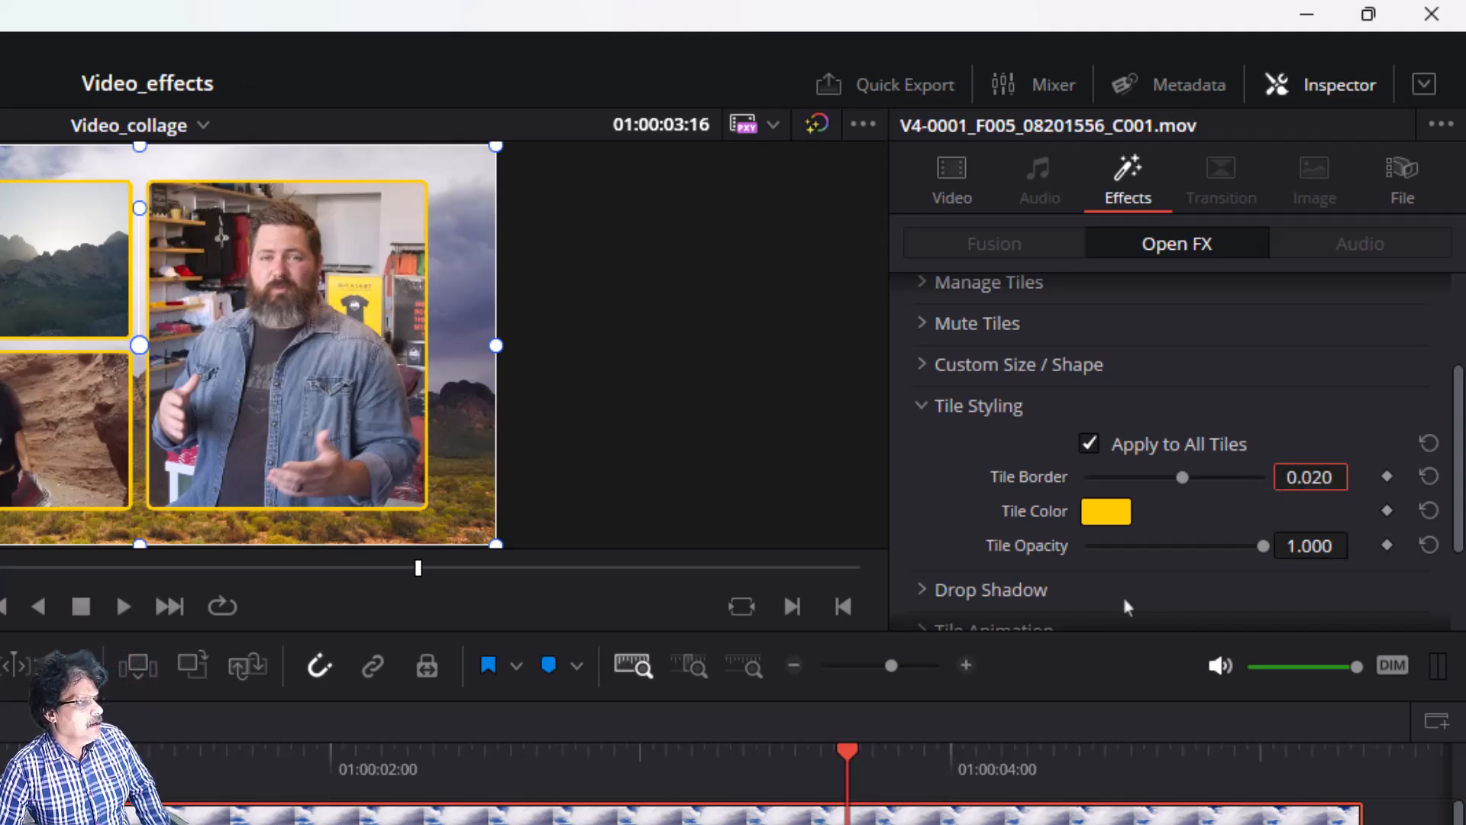
Change the Tile Color of the collage borders to bright green (#00ff00) and collapse the Tile Styling settings
mouse_move(1104, 516)
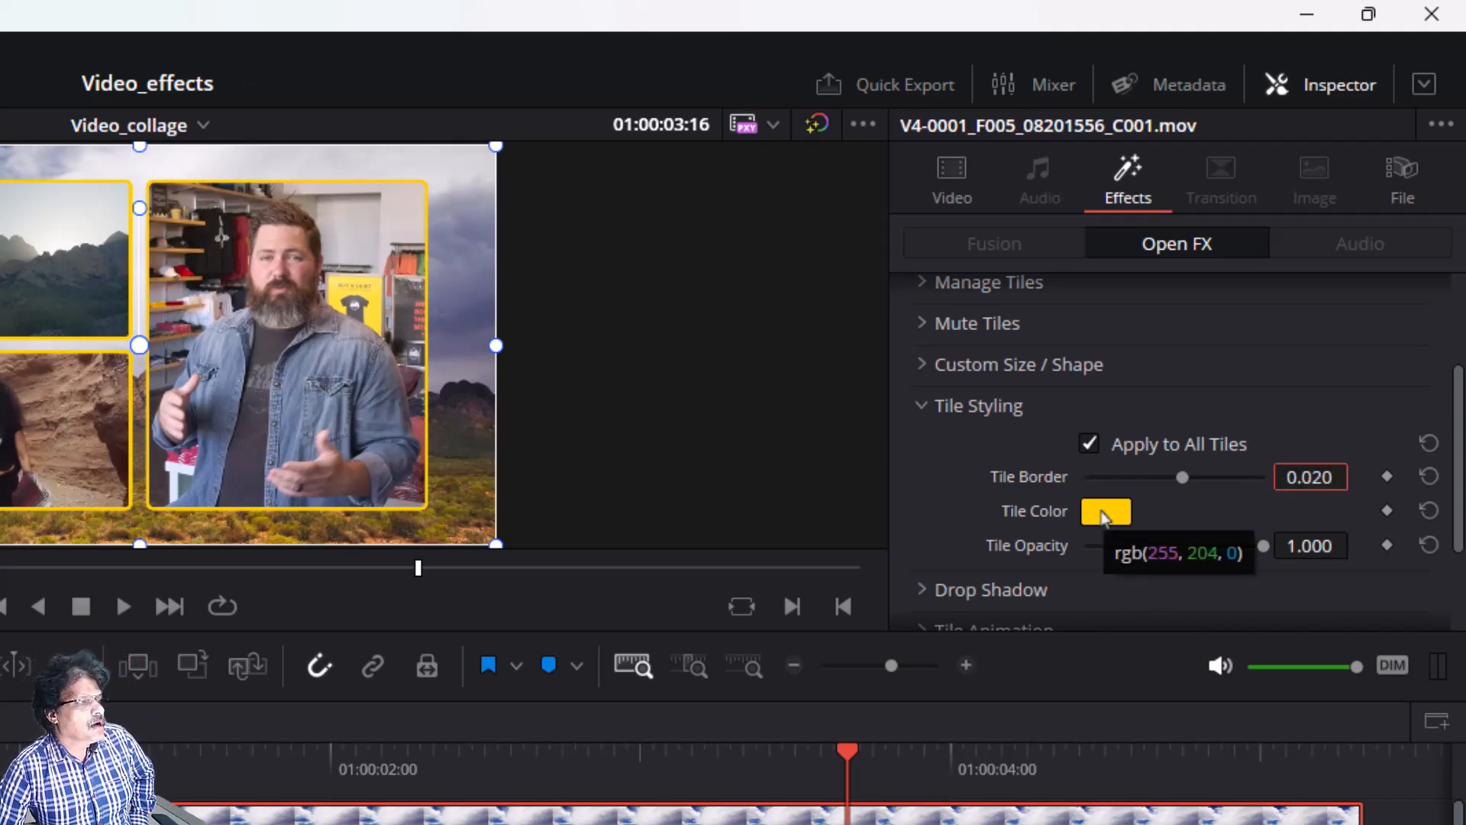
click(1104, 513)
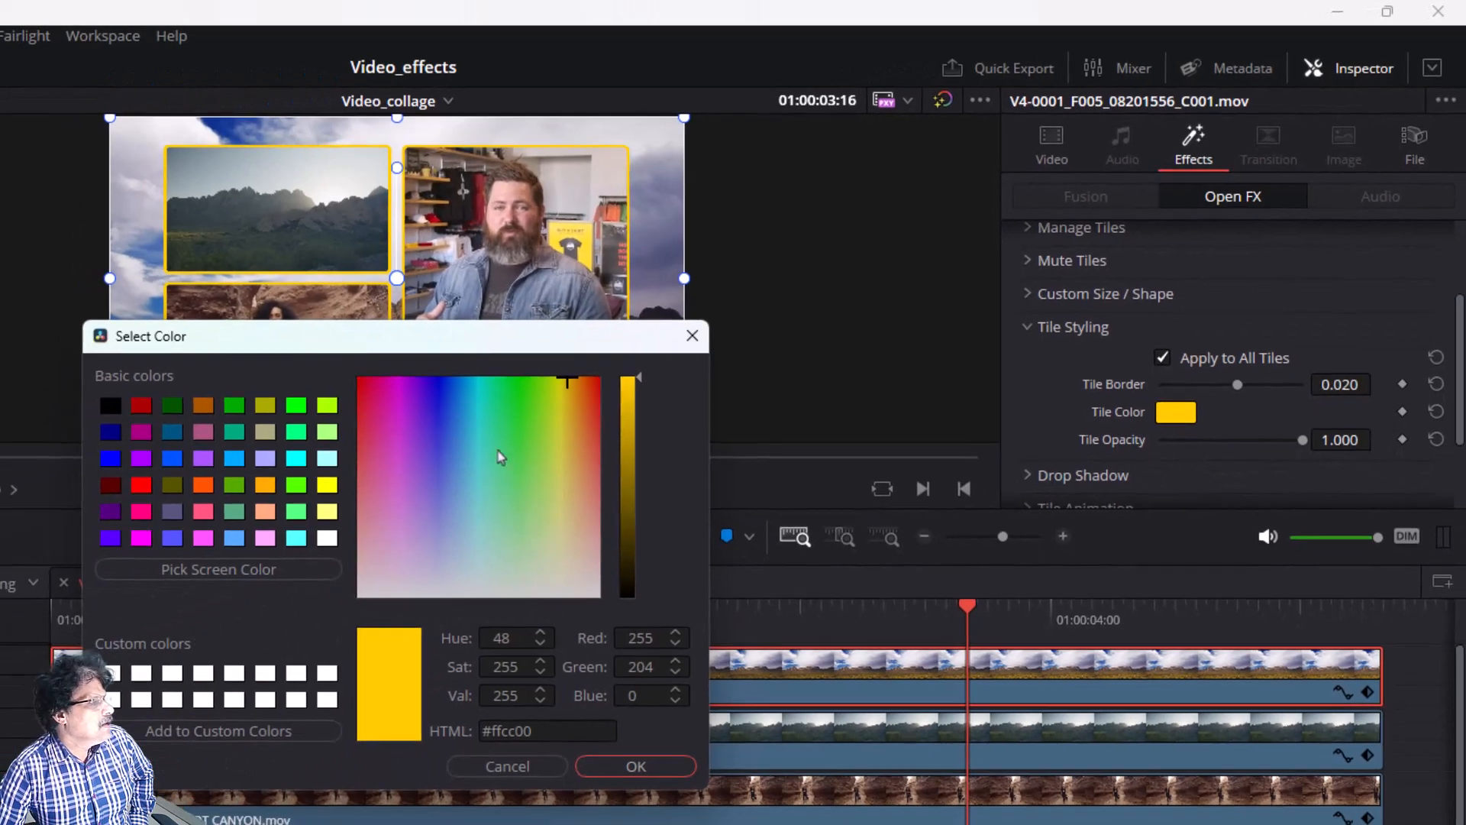
click(296, 406)
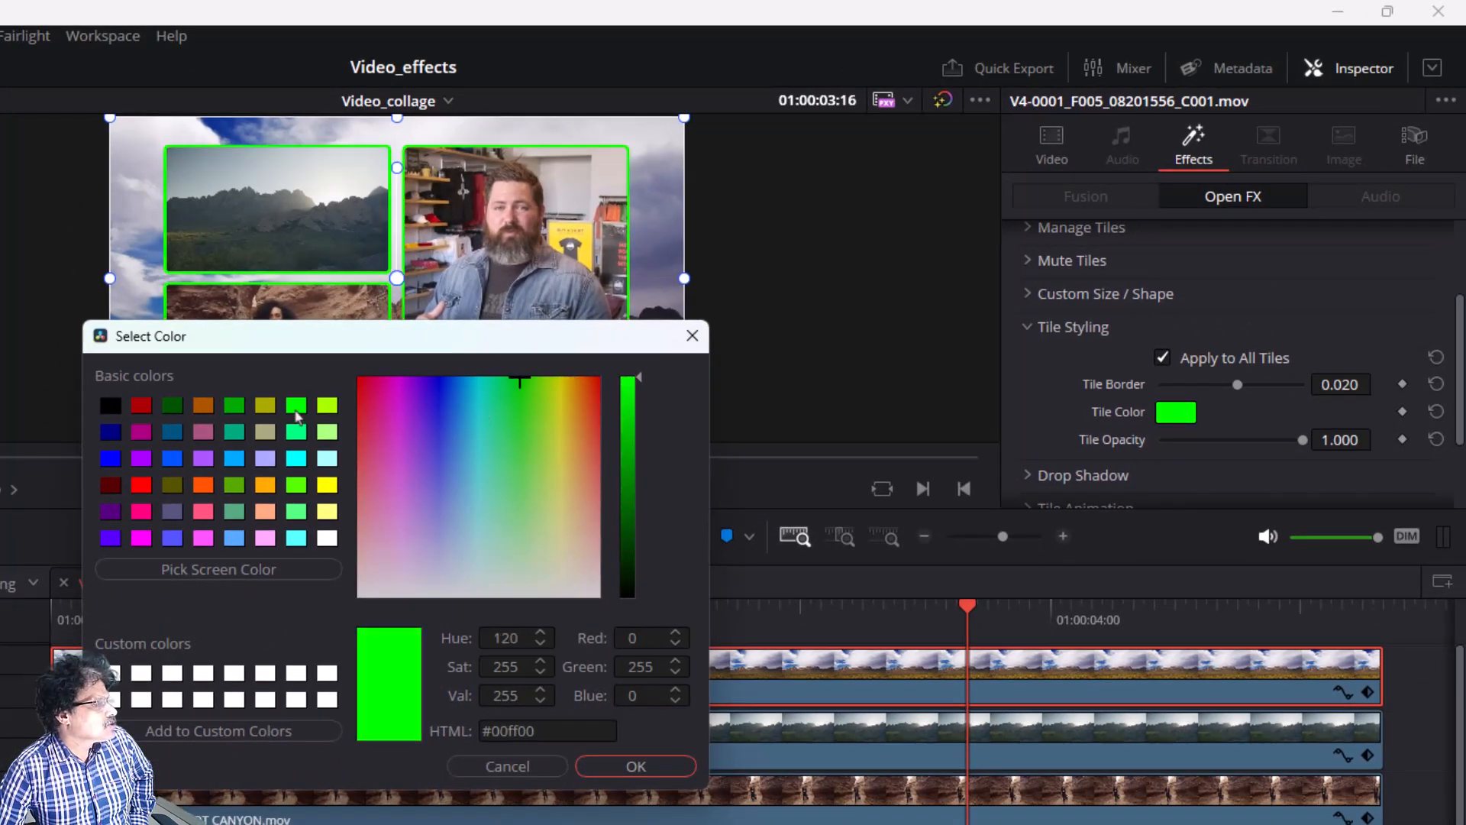
click(616, 767)
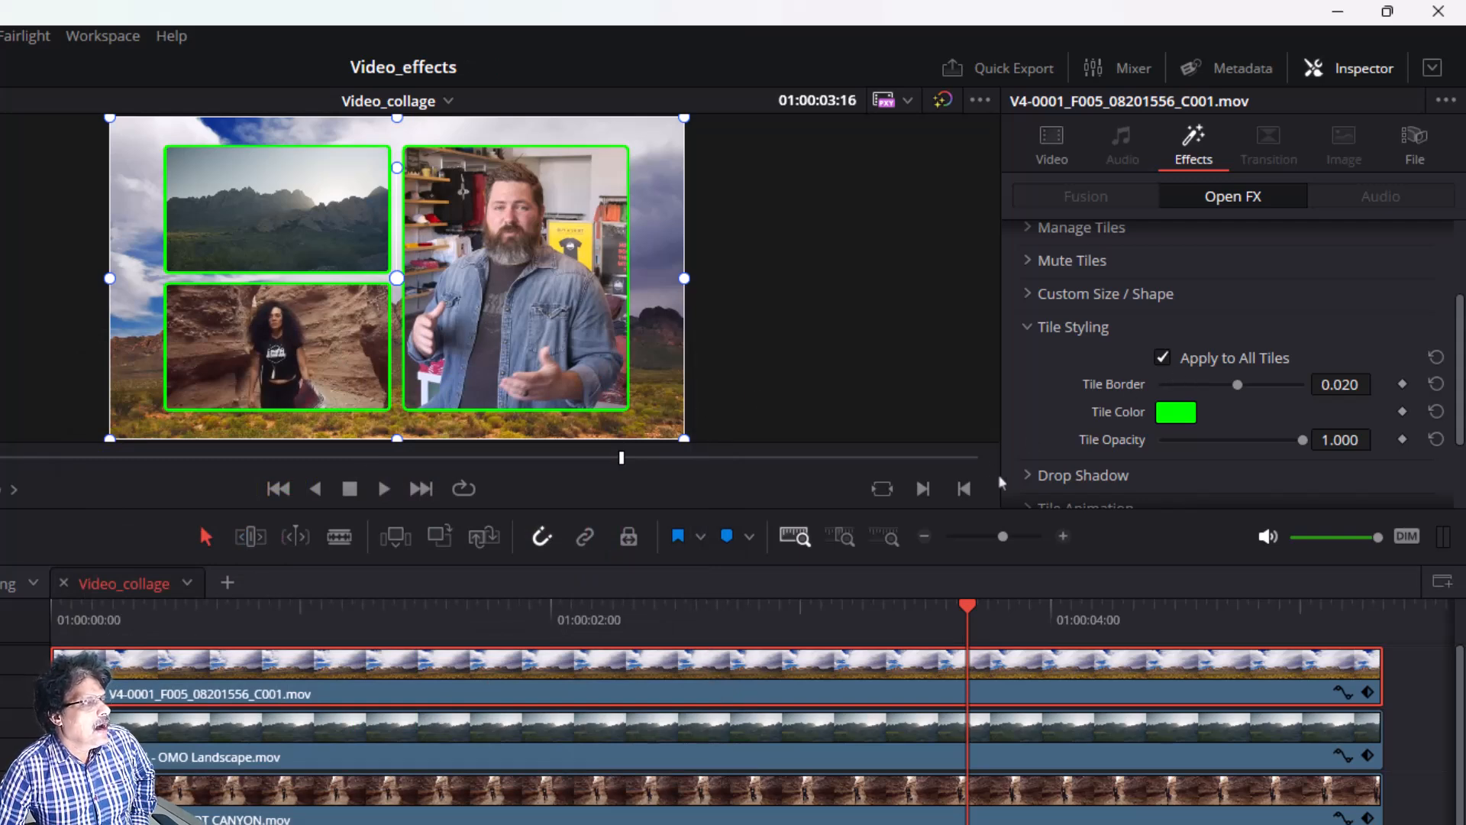
click(1025, 327)
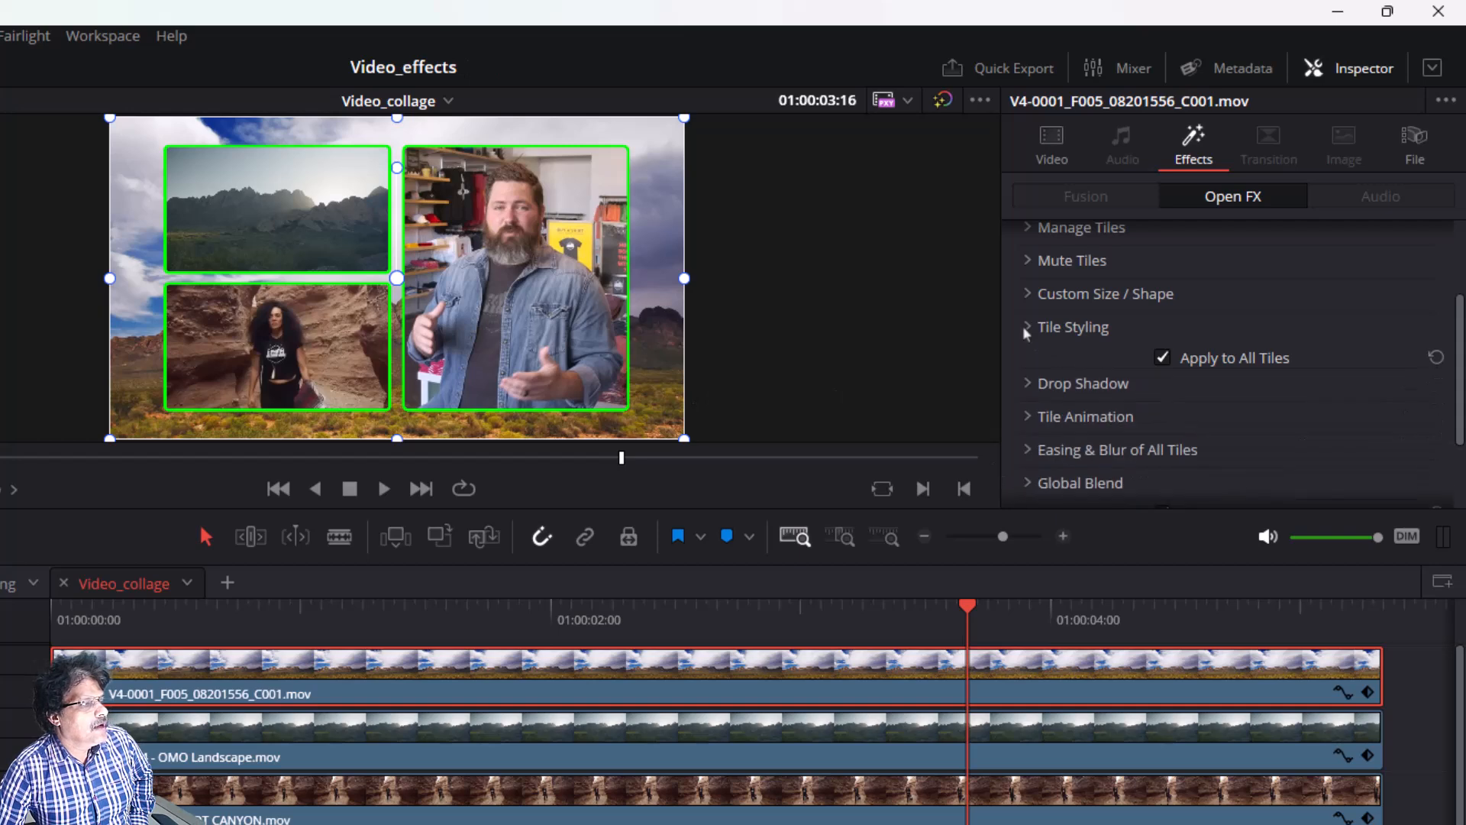
Give all tiles a drop shadow with a Drop Distance of about 0.037 and a Strength of about 0.713
click(1028, 362)
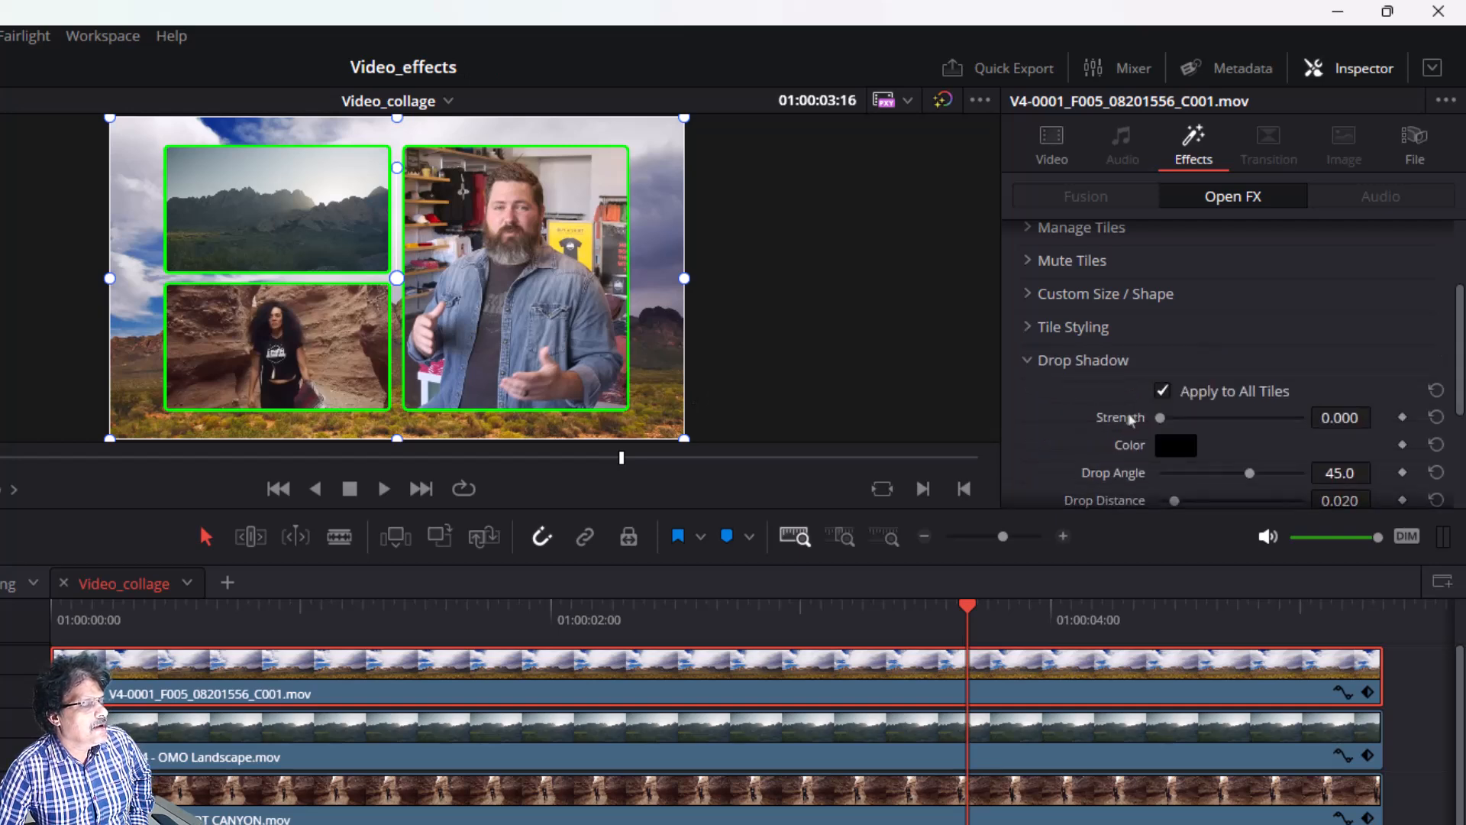
scroll(1131, 419, down, 2)
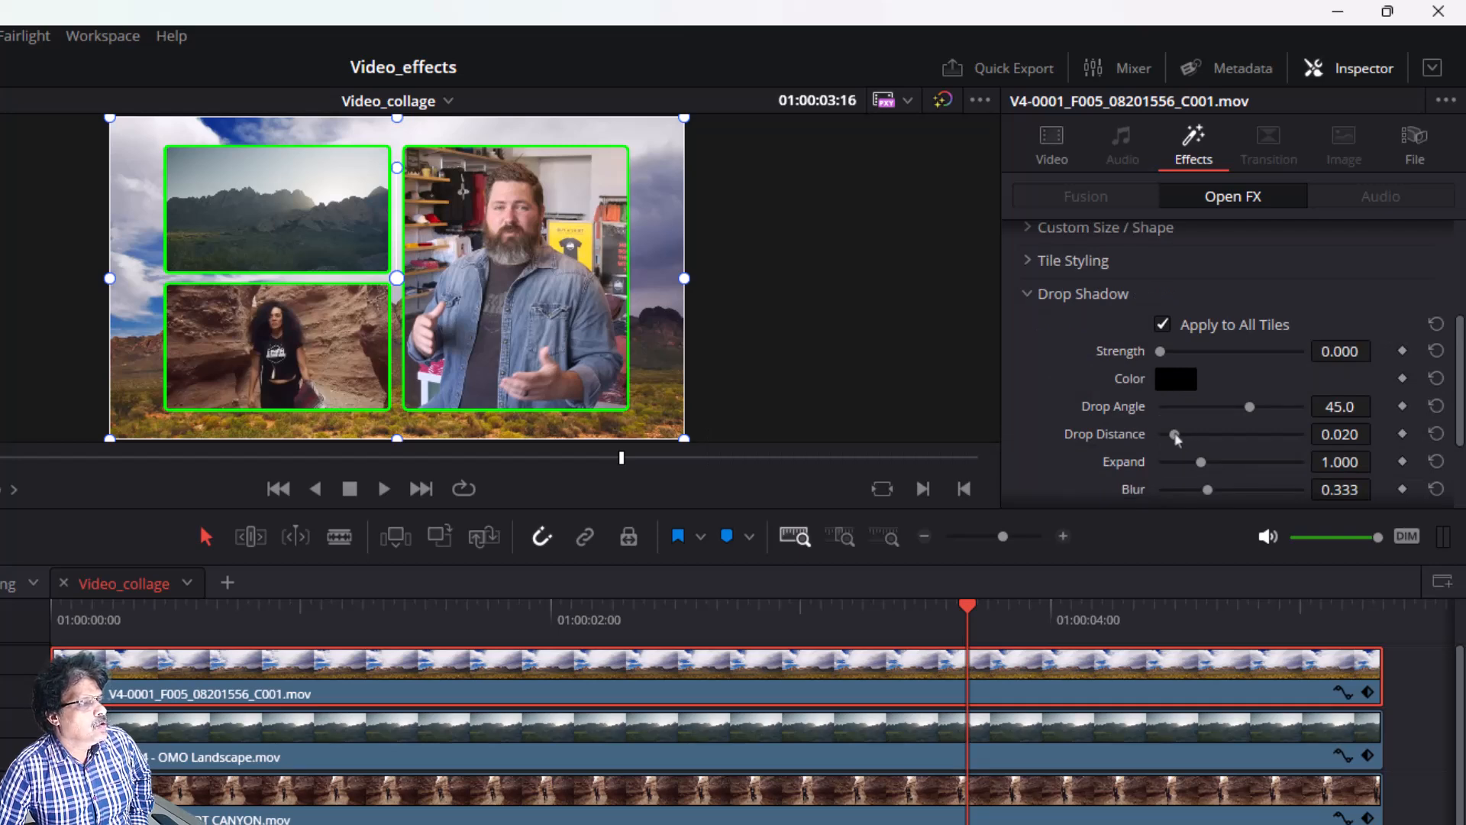
drag(1177, 438, 1188, 441)
drag(1161, 353, 1264, 359)
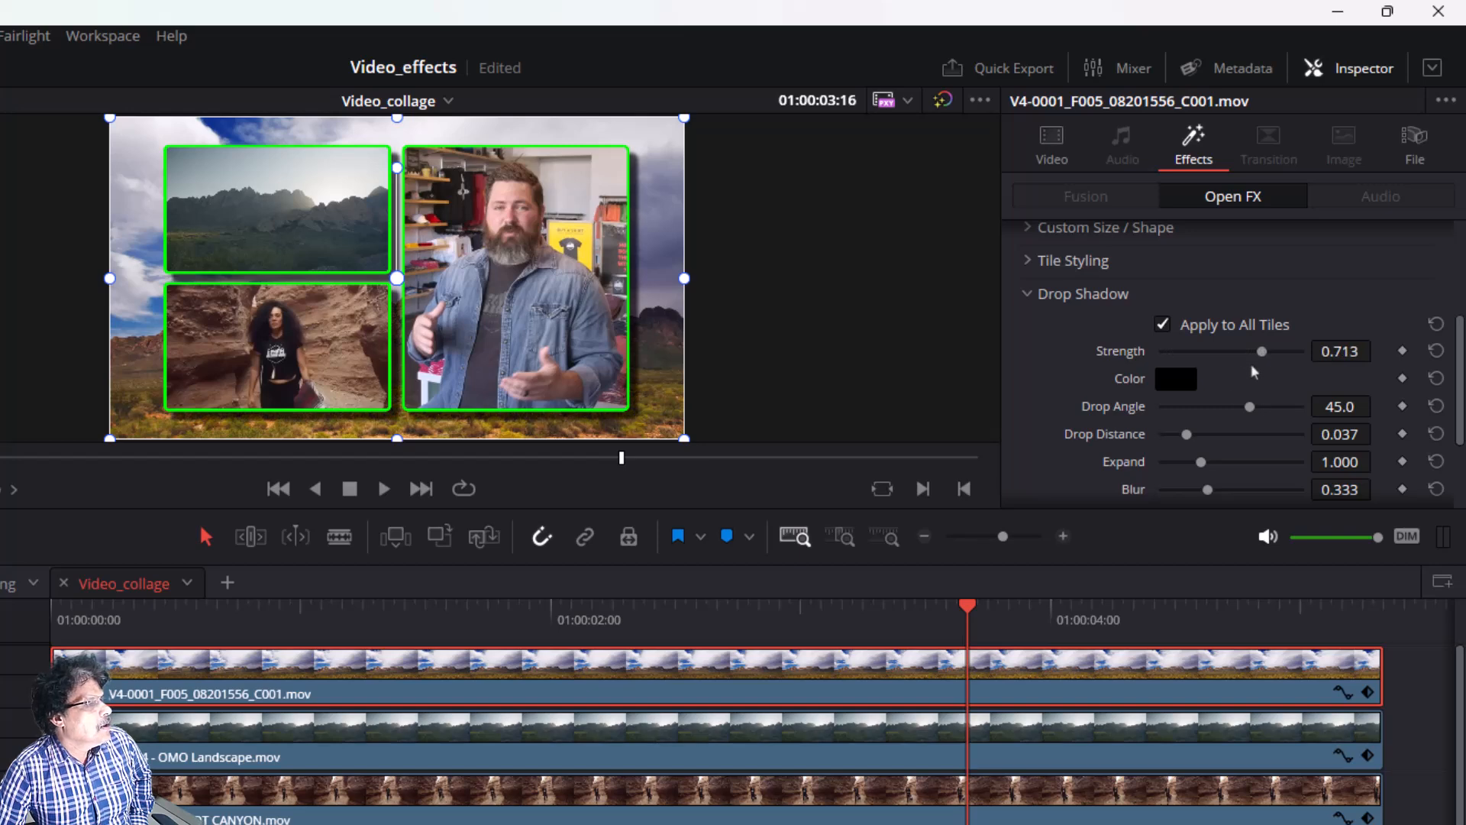
Reduce the tile drop shadow's Drop Distance to about 0.016 and set its Drop Angle to 45
drag(1187, 434, 1172, 443)
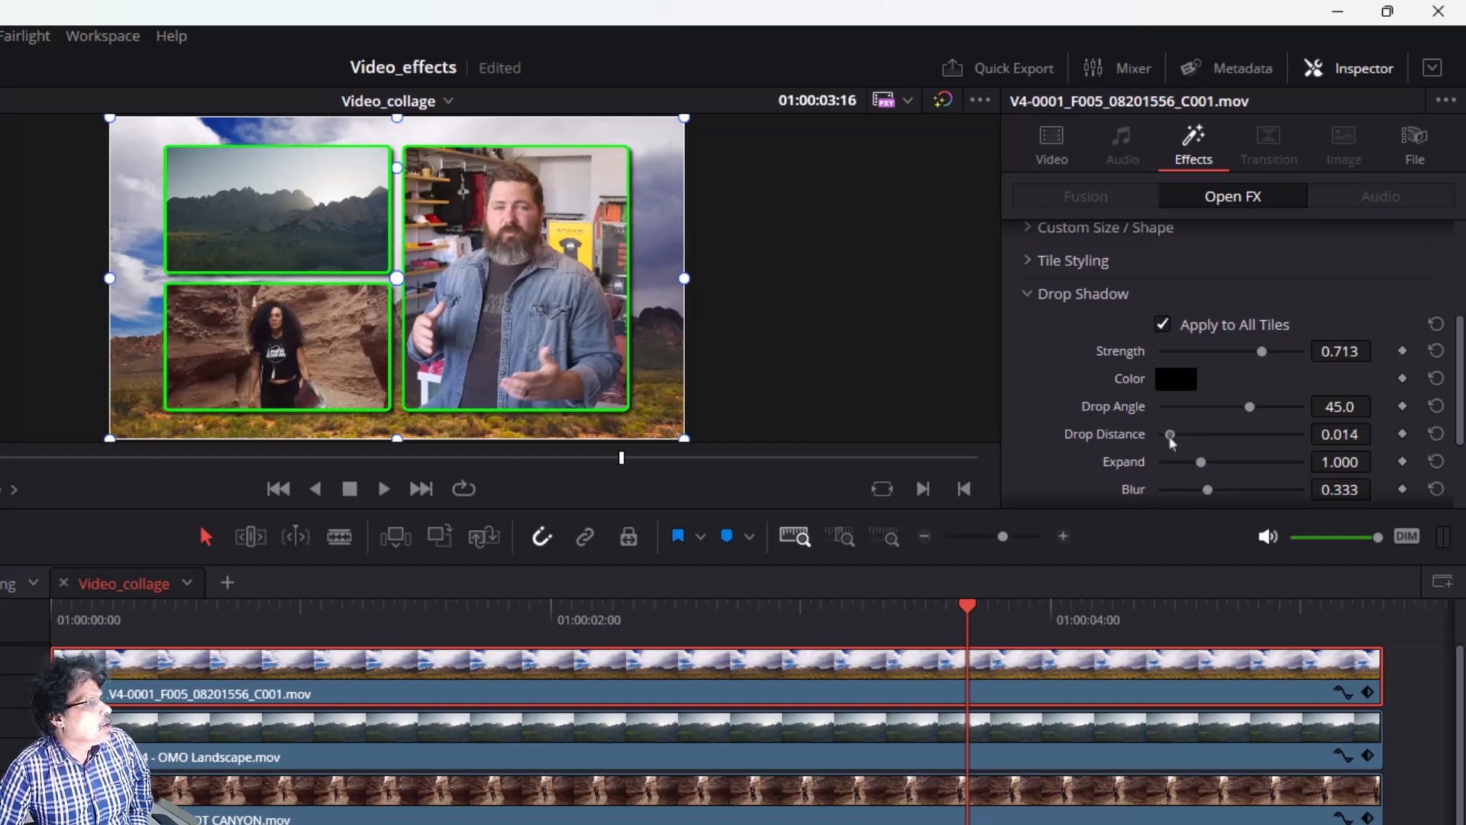
drag(1172, 442, 1173, 443)
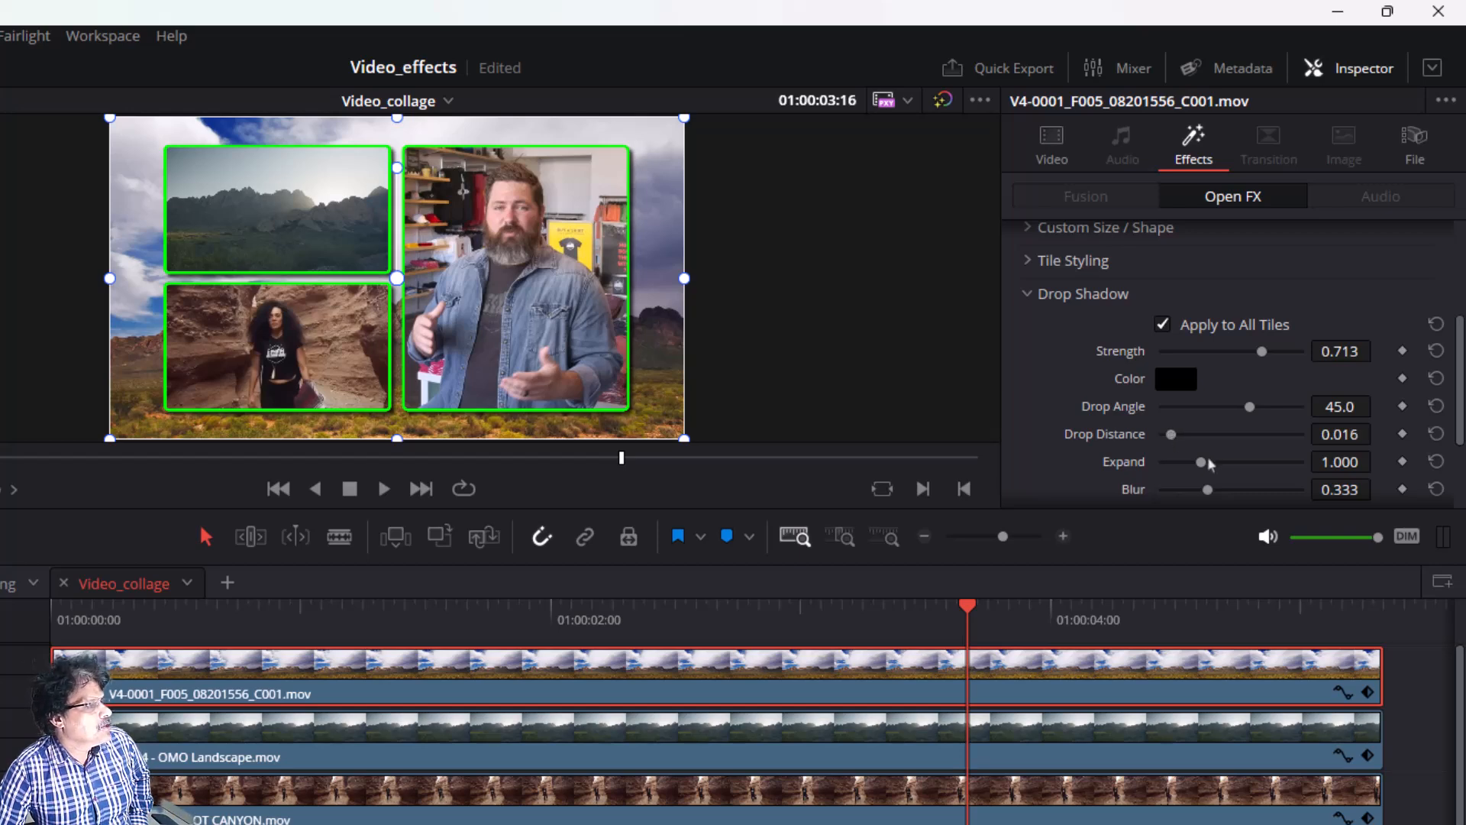
drag(1252, 413, 1256, 412)
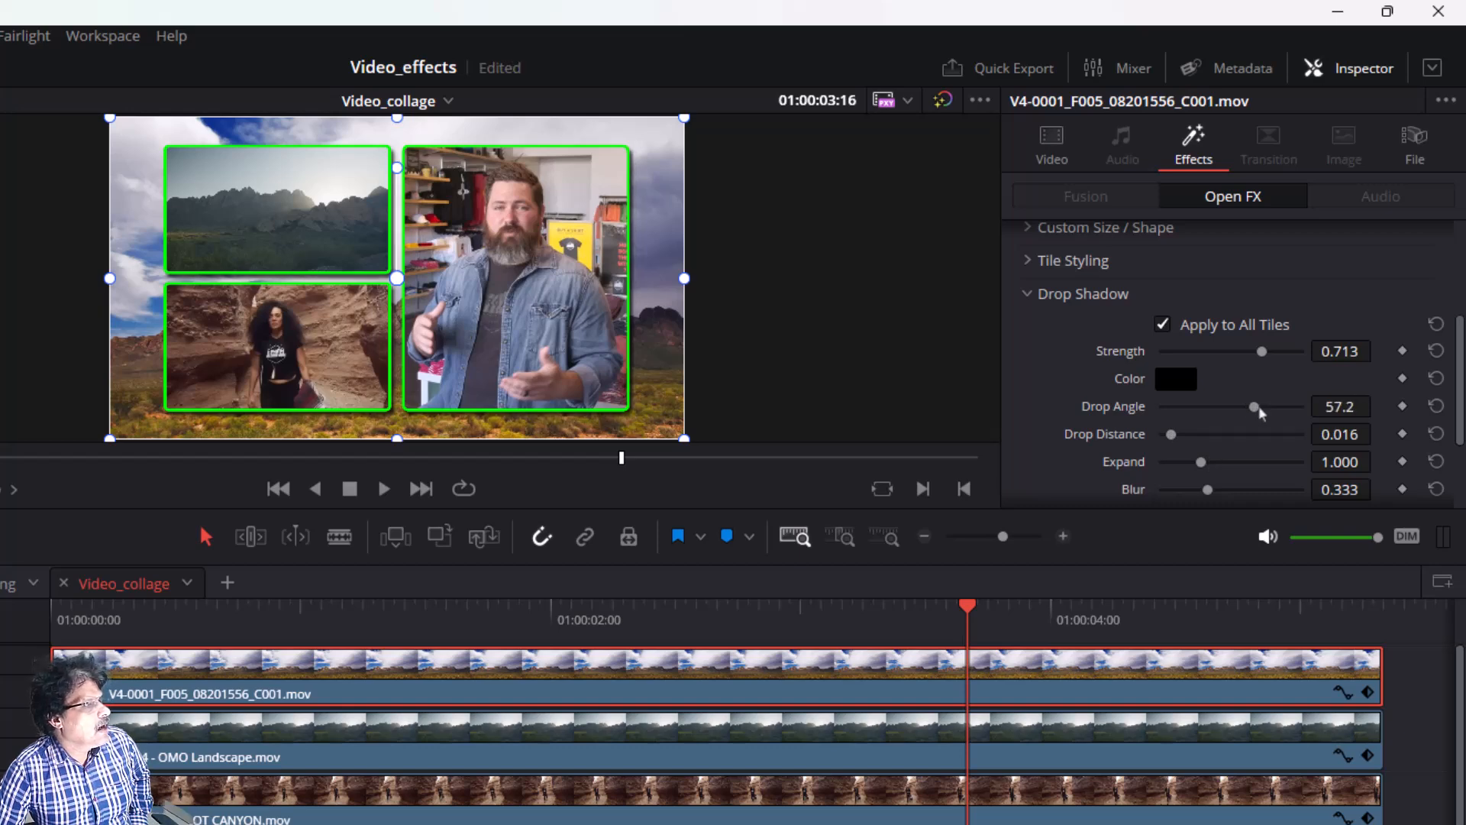
click(1346, 406)
text(45)
key(Return)
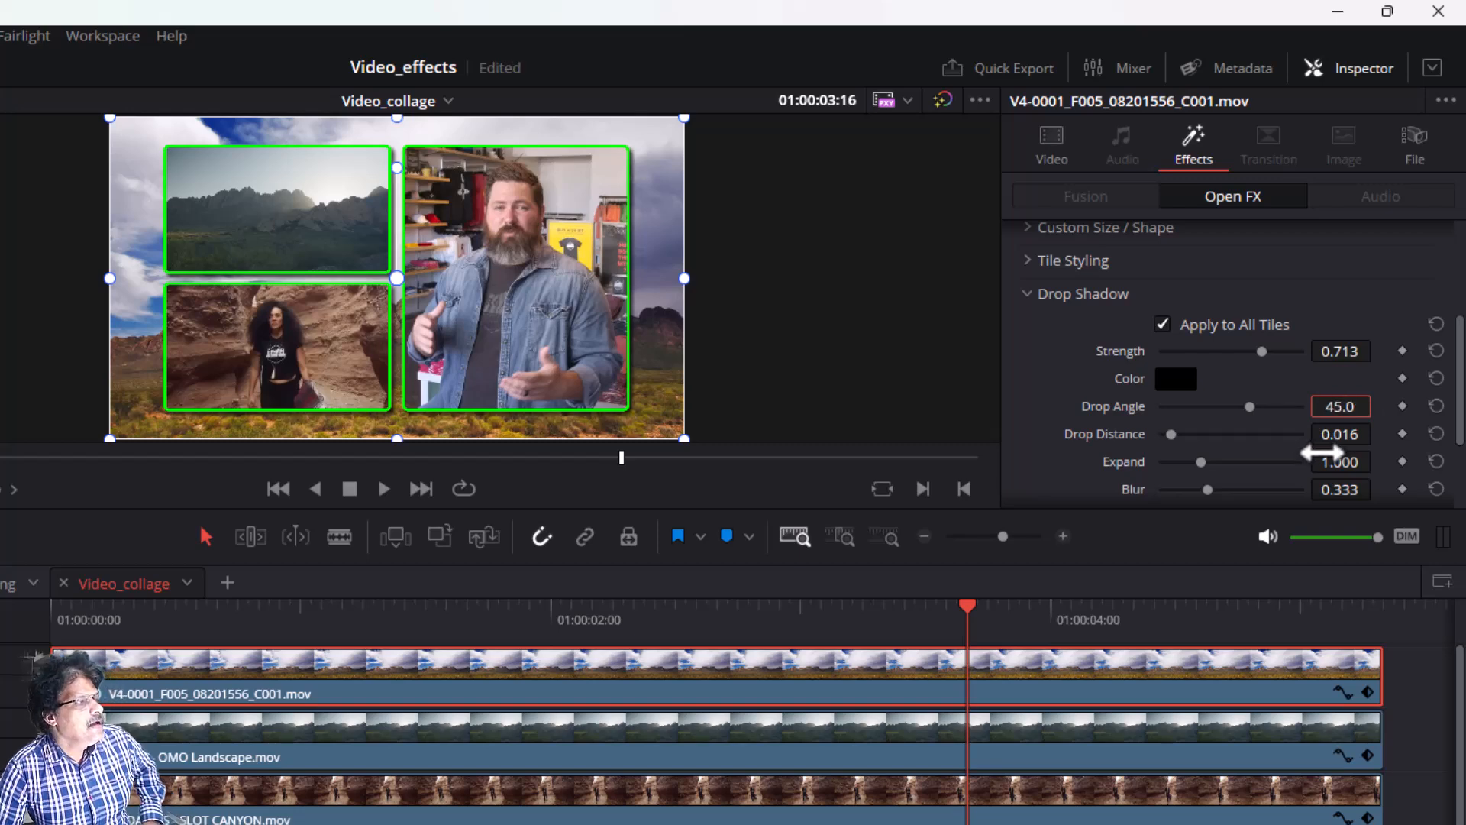
Set the drop shadow's Strength to 0.800 and its Blur to 0.700
click(1341, 354)
text(0.6)
key(Return)
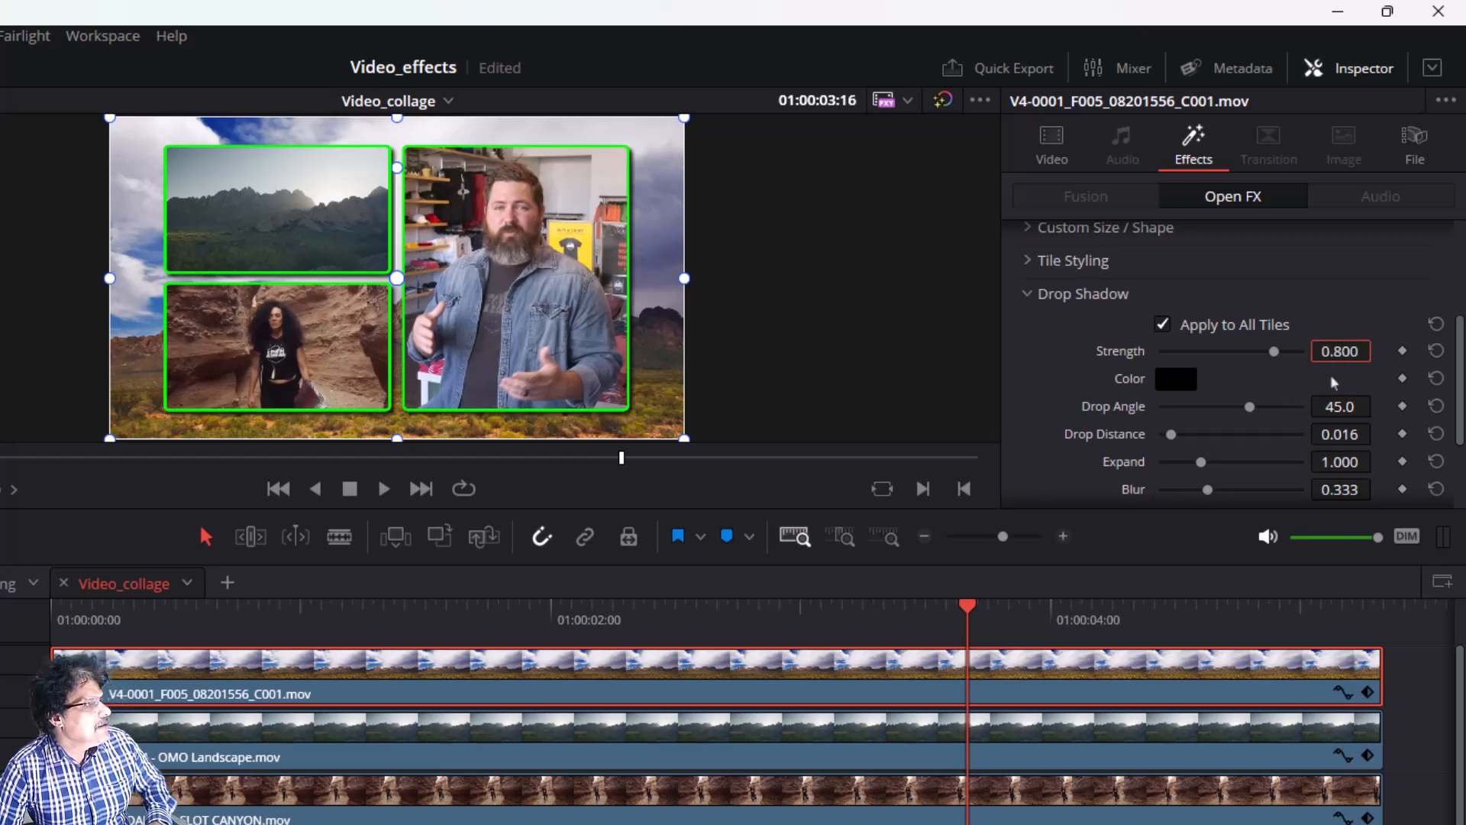
drag(1209, 494, 1262, 493)
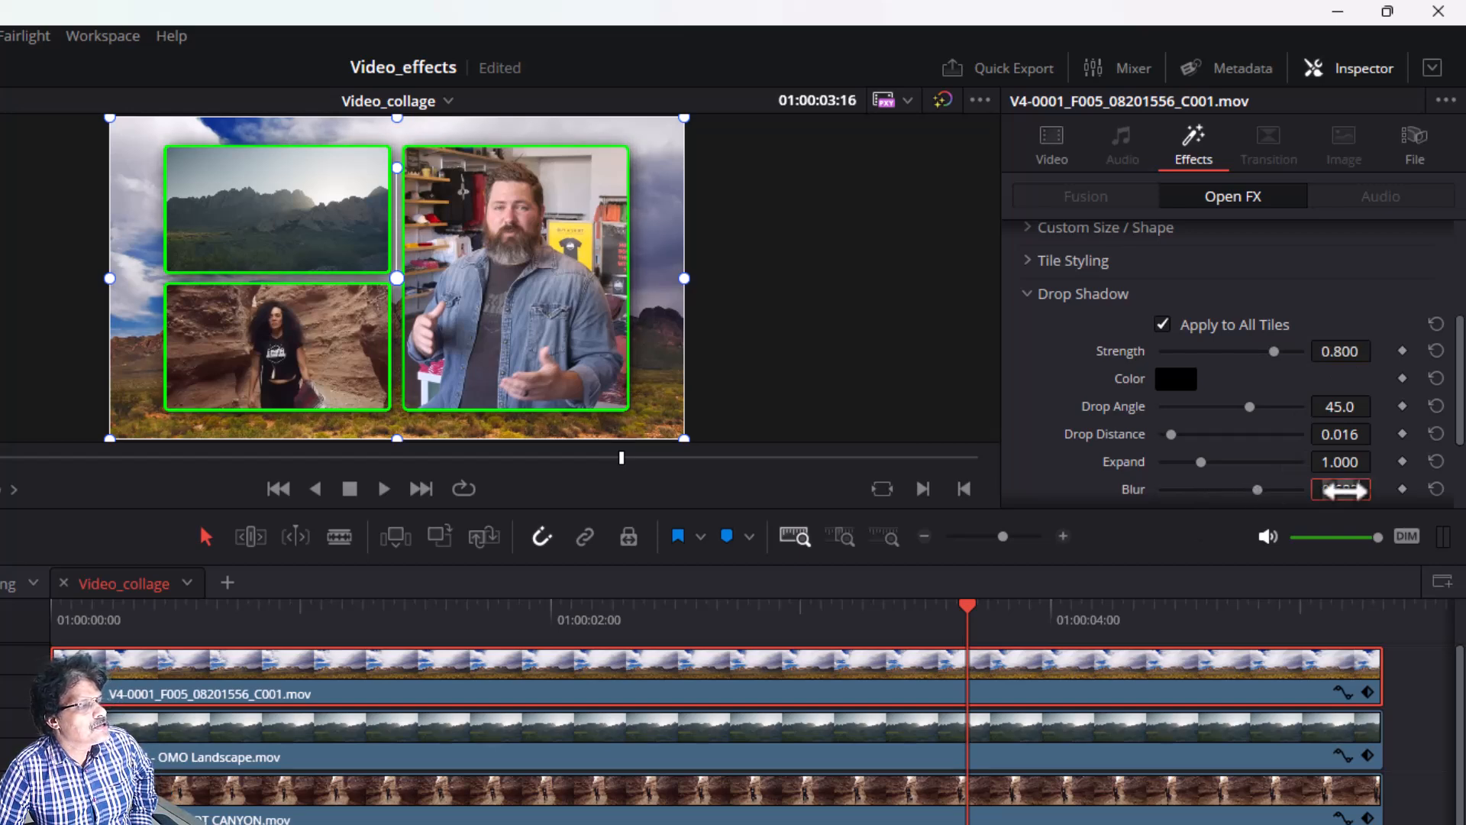
click(1342, 488)
key(BackSpace)
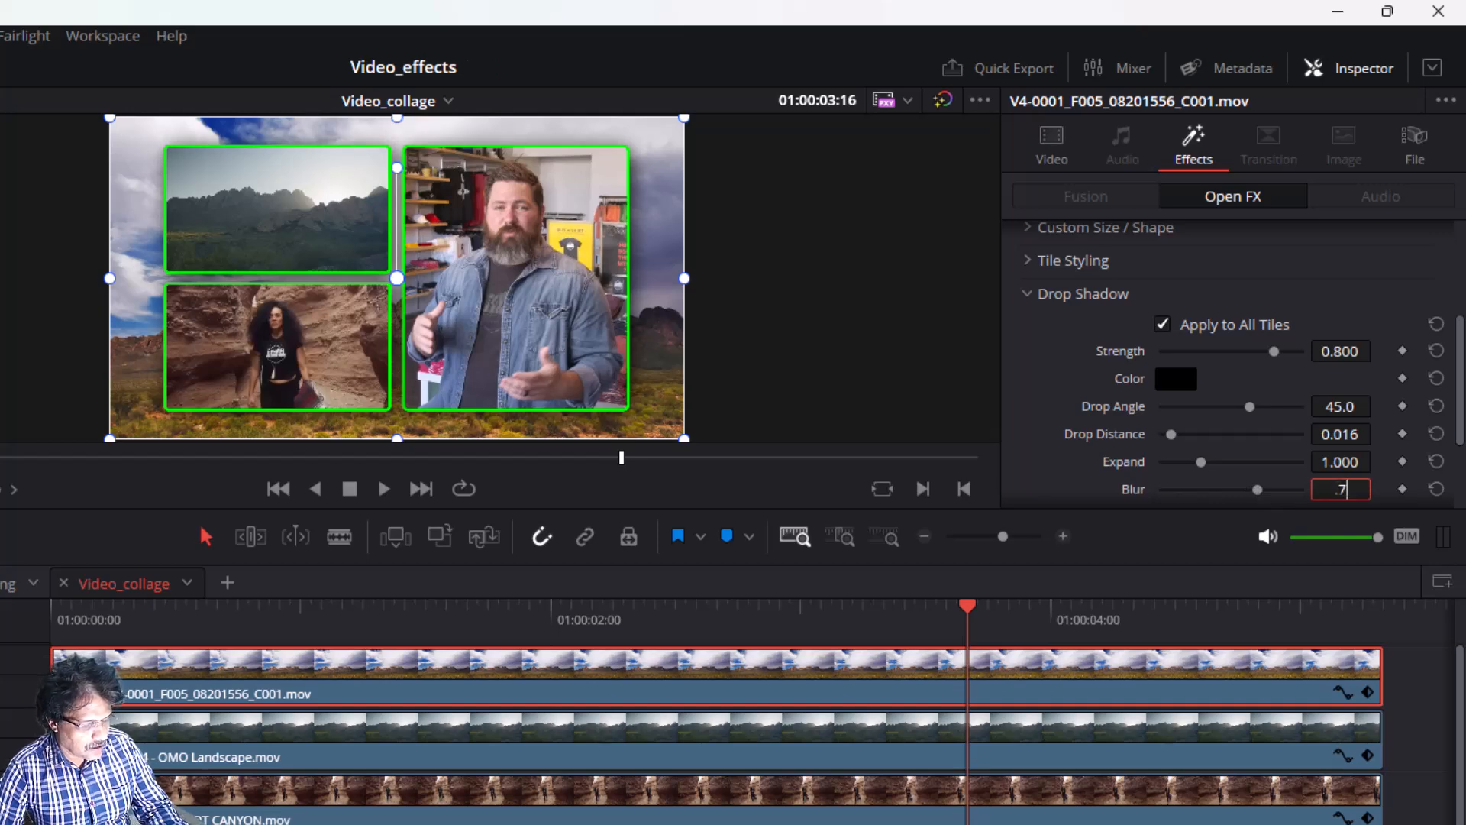
text(.7)
key(Return)
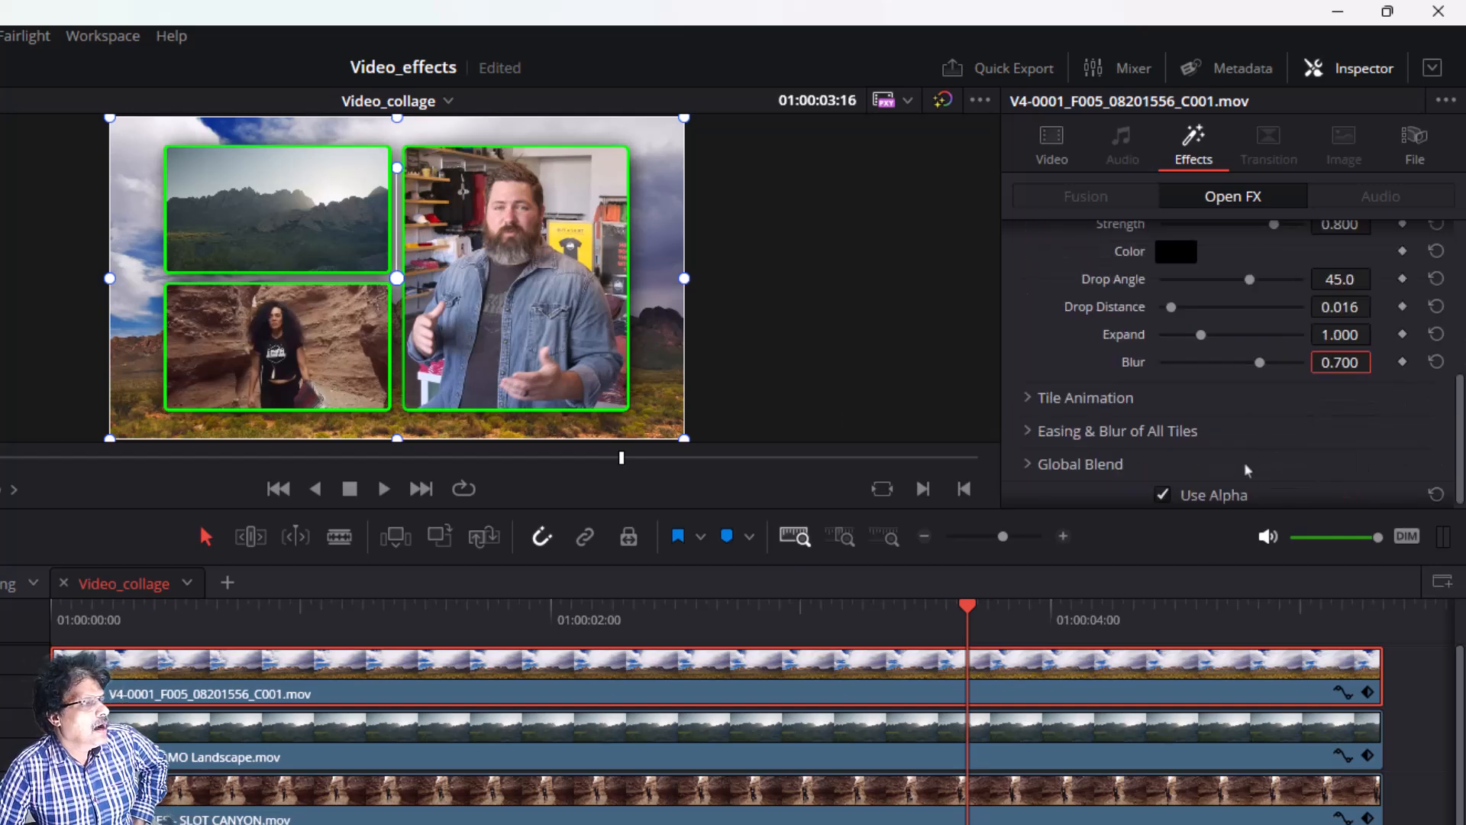
Raise the drop shadow's Strength to 1.000 and hide the on-screen transform controls in the viewer
scroll(1227, 354, up, 2)
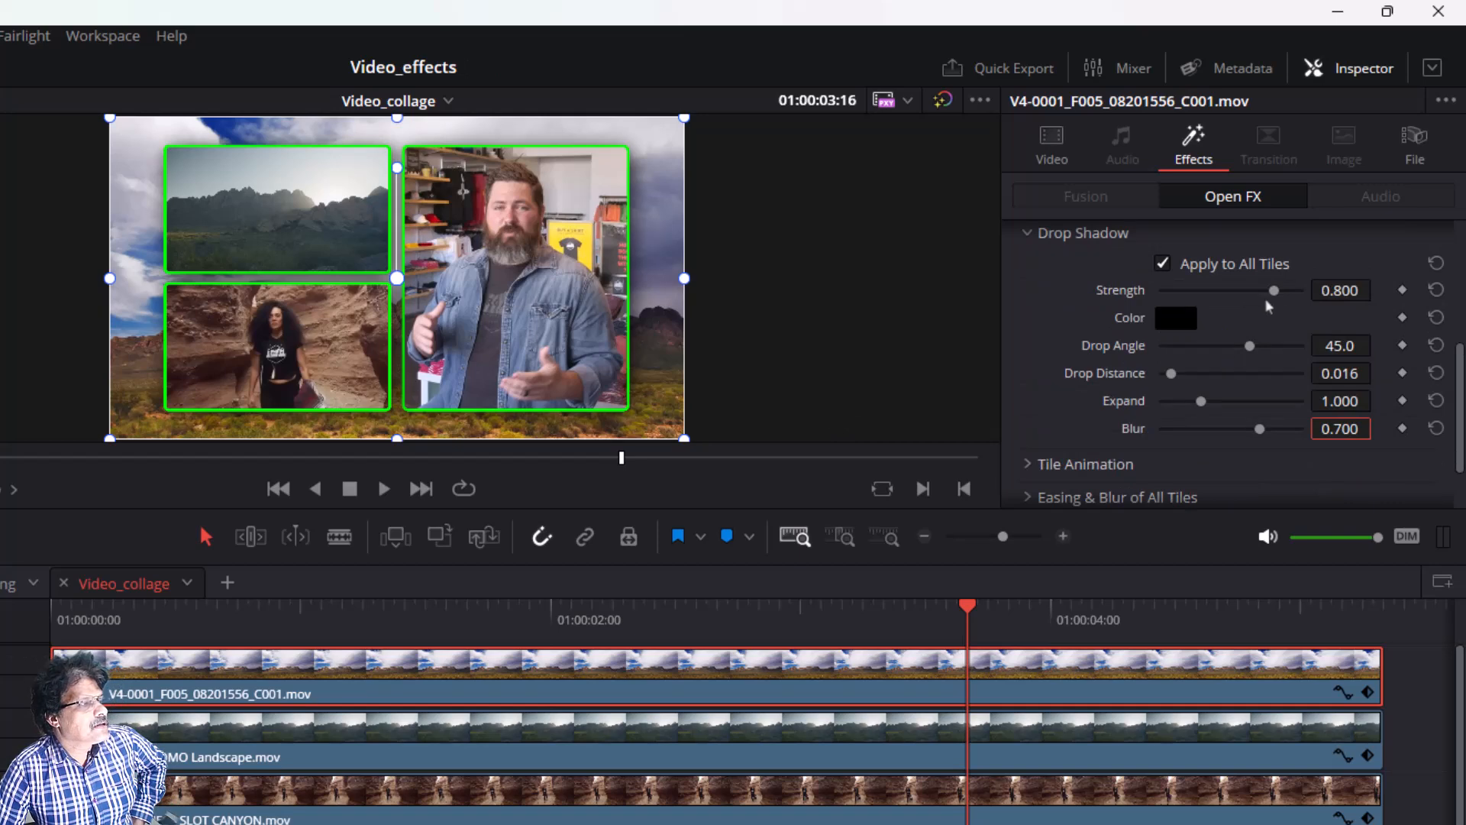
drag(1274, 296, 1306, 294)
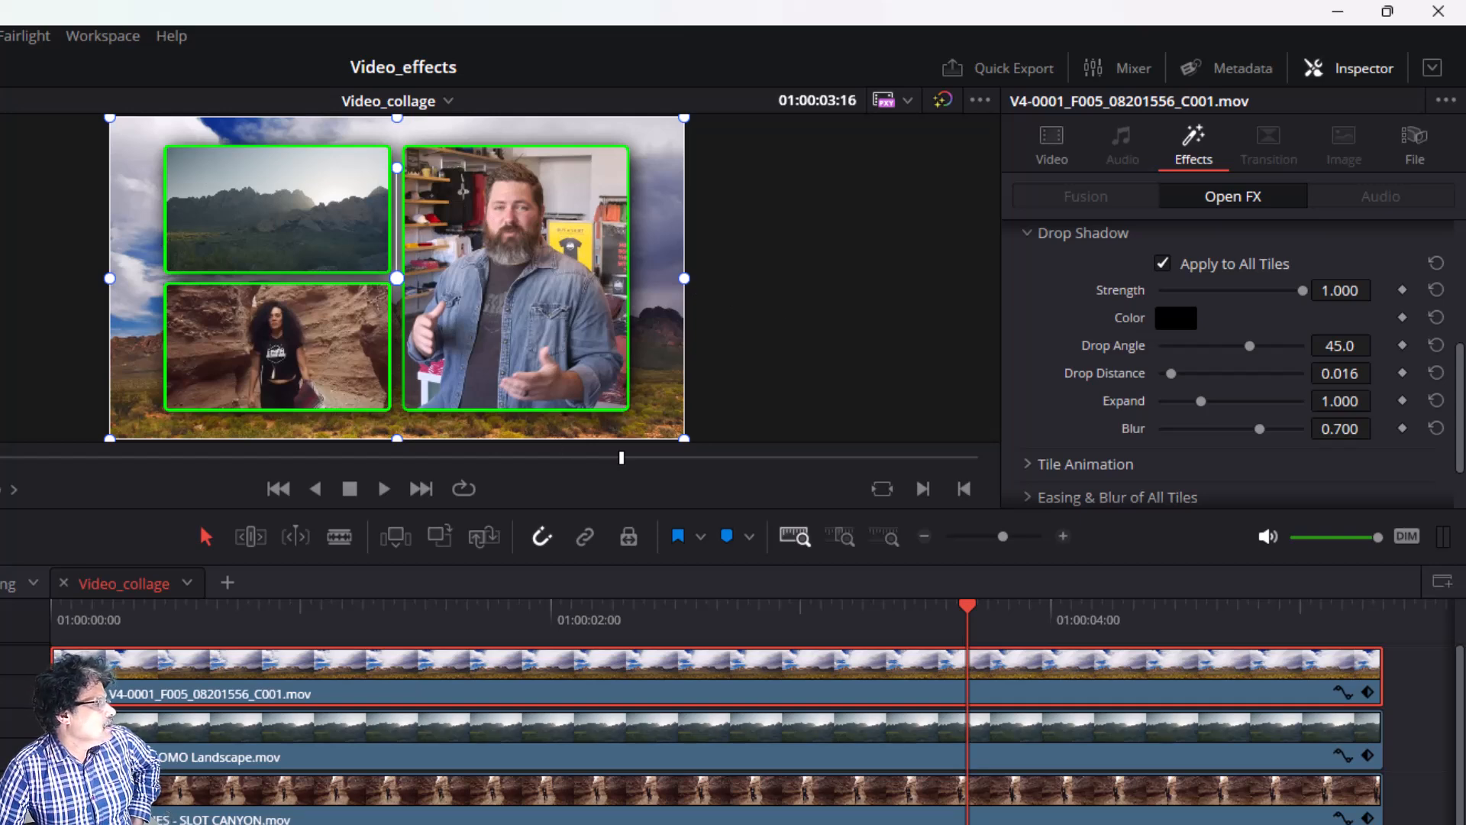
key(shift+grave)
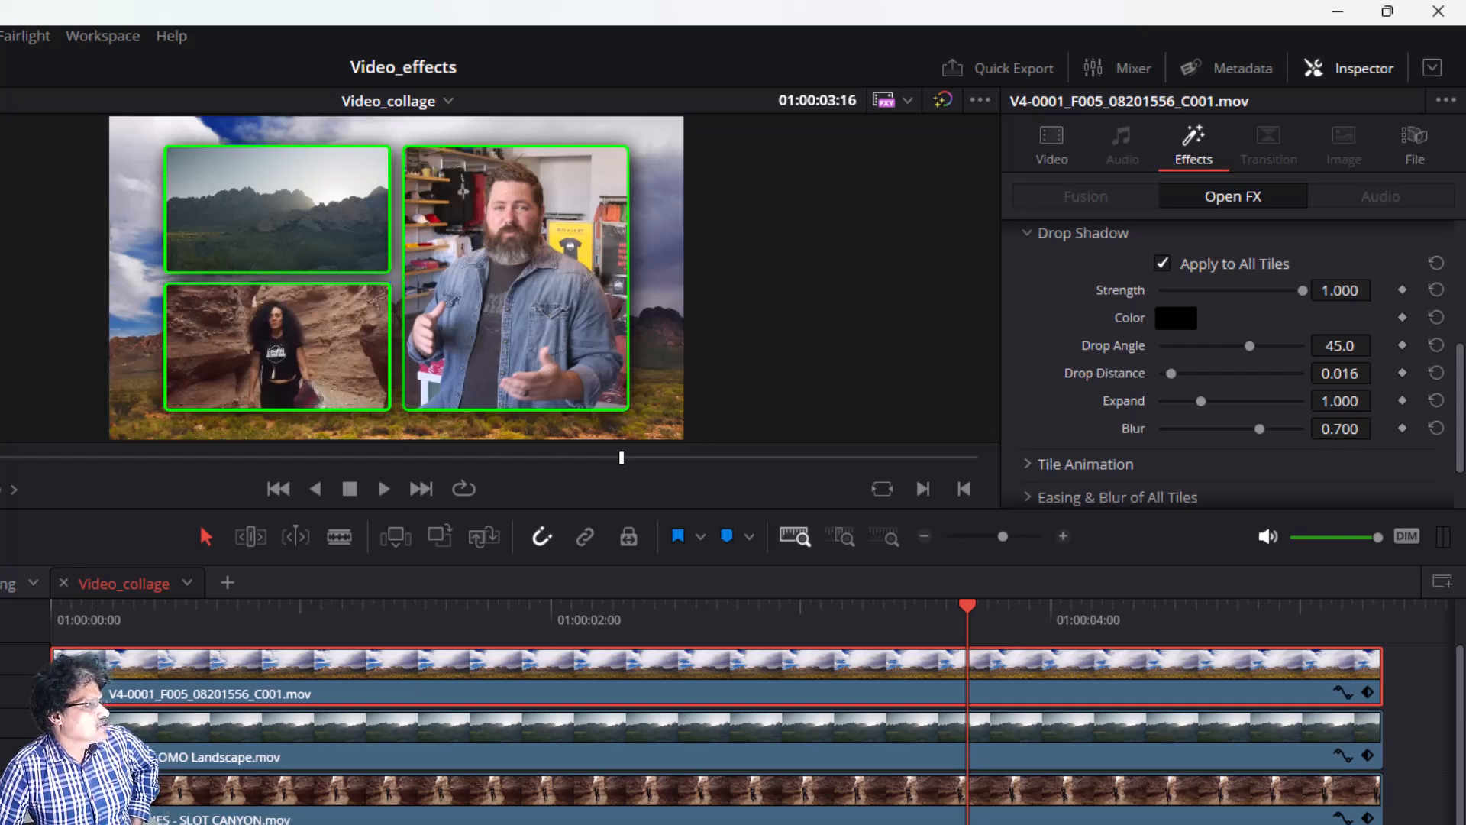
Play the finished Video_collage timeline from its start to review the collage
click(191, 625)
key(Home)
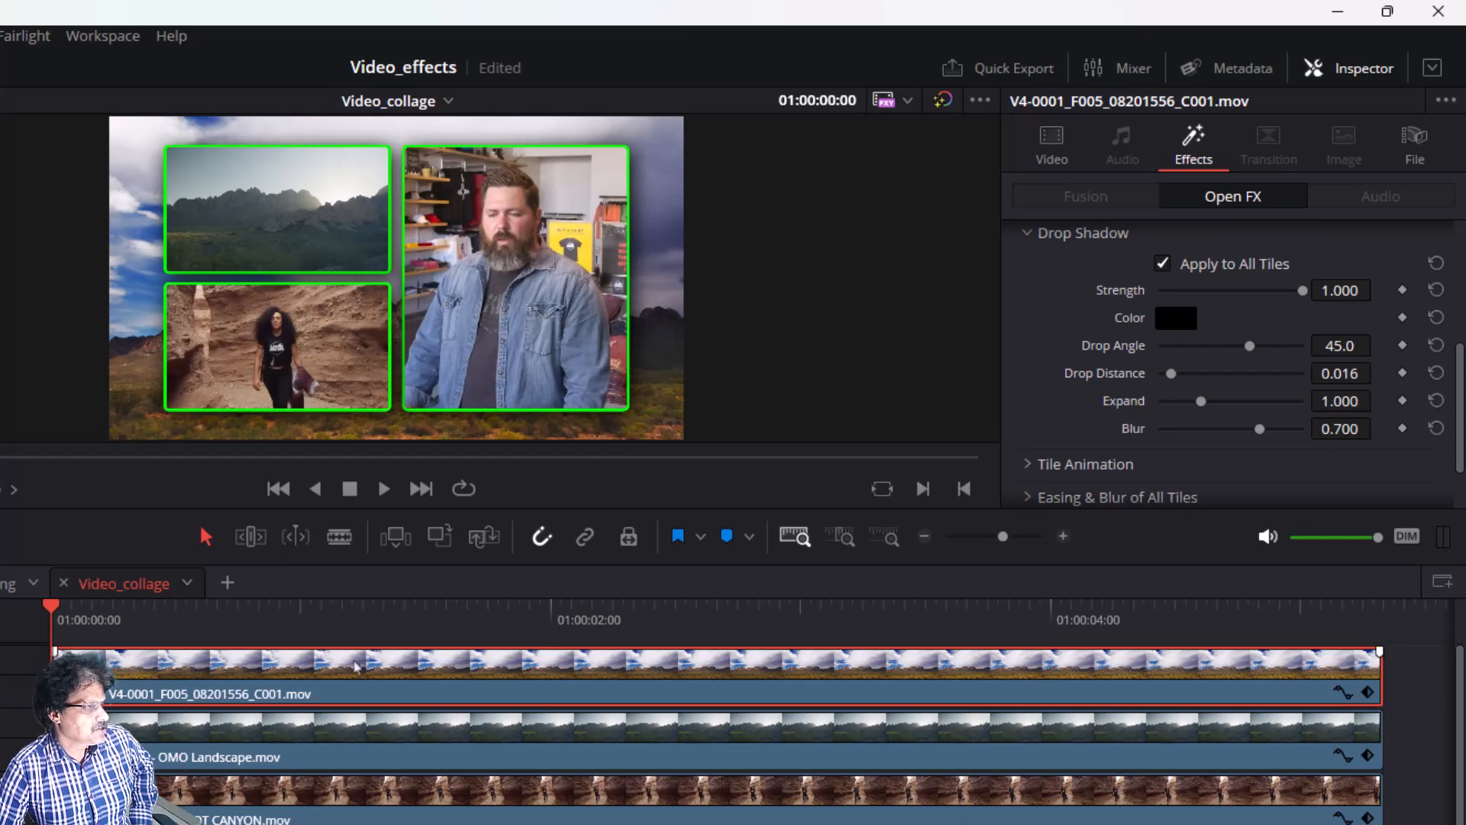
click(384, 492)
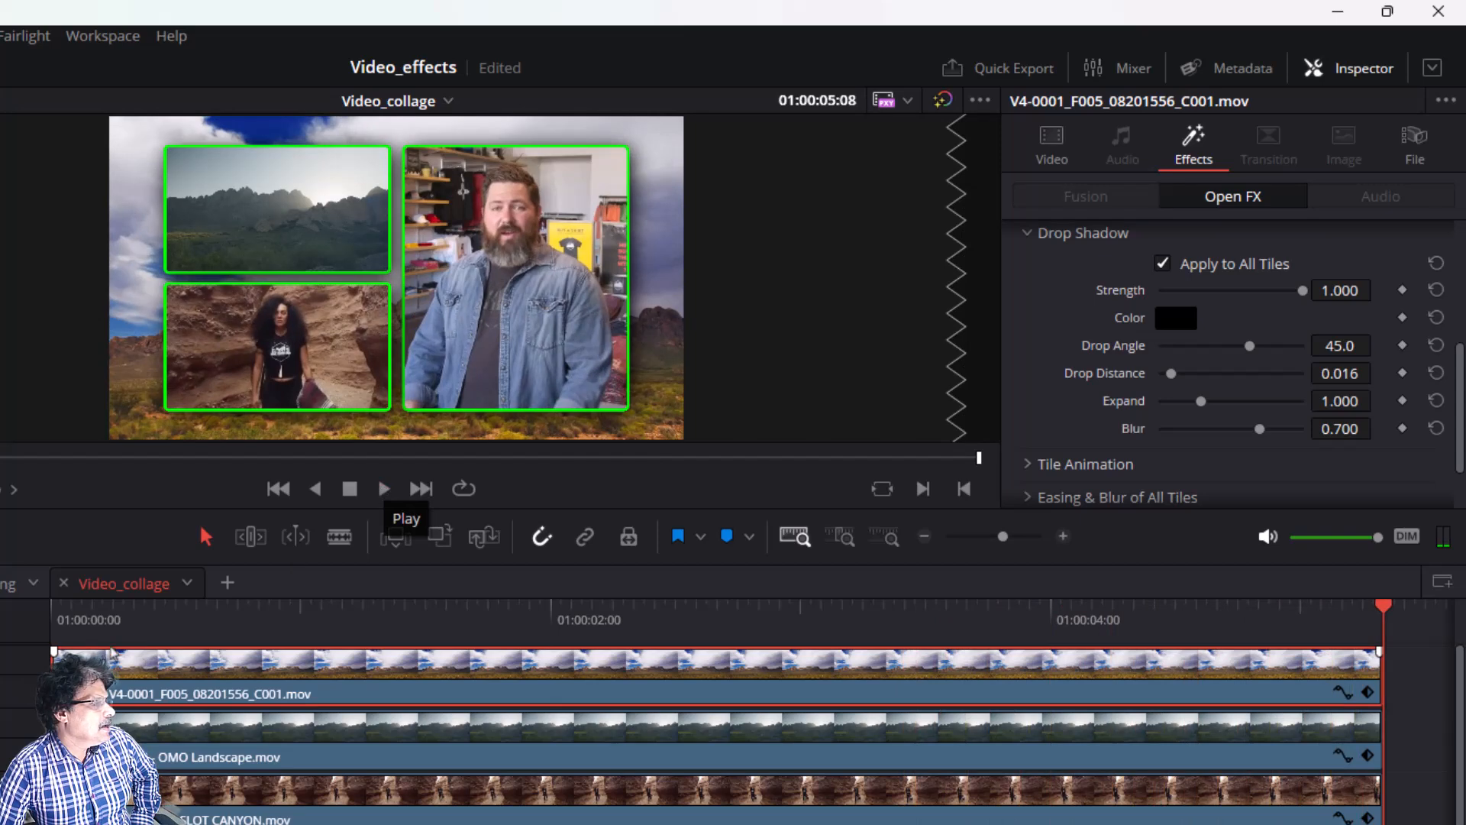
click(51, 624)
click(384, 490)
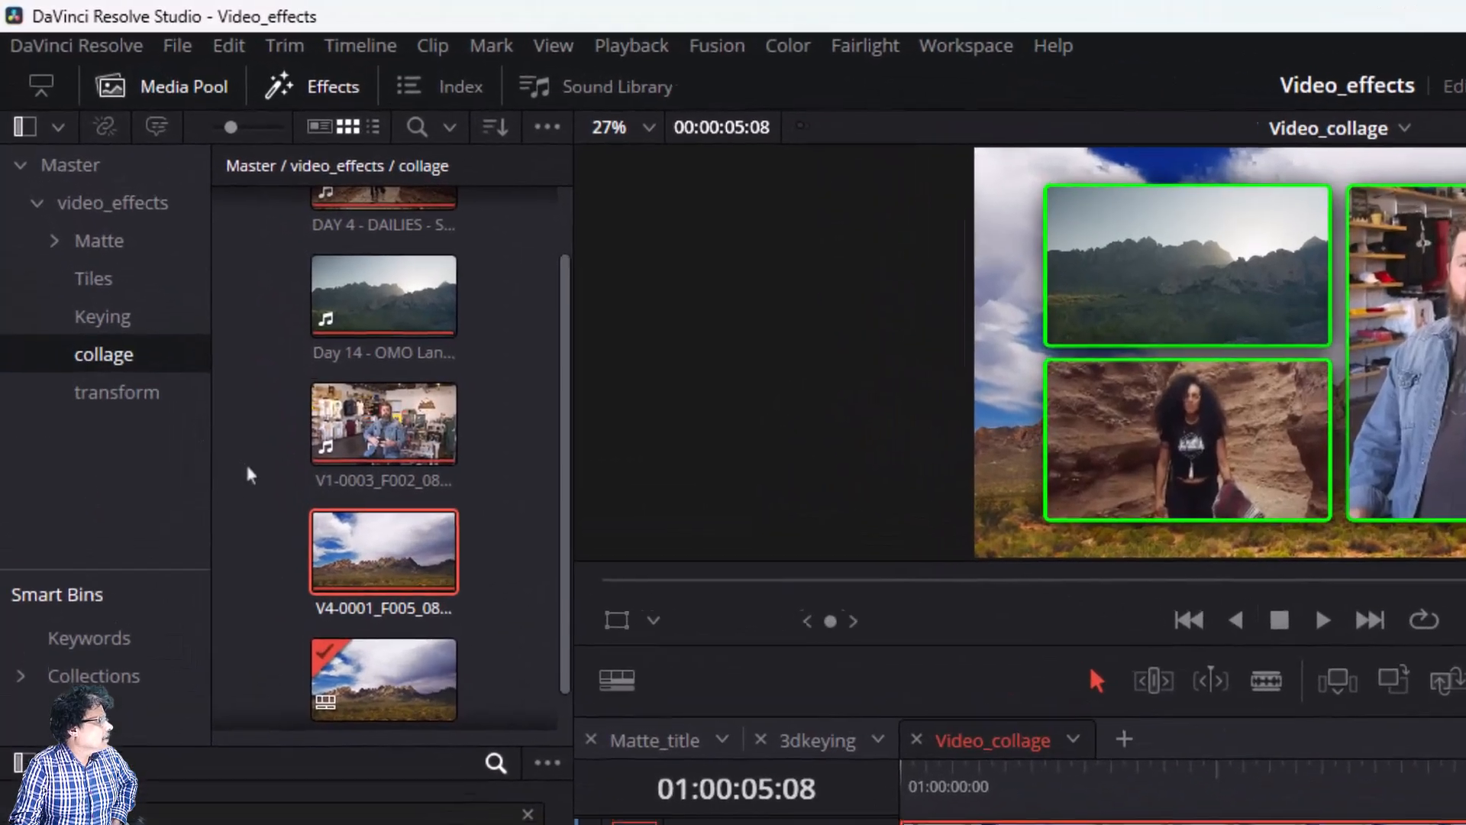
Create a new timeline named transform from the Arrival_At_Work_WS.mov clip in the transform bin
scroll(136, 257, down, 1)
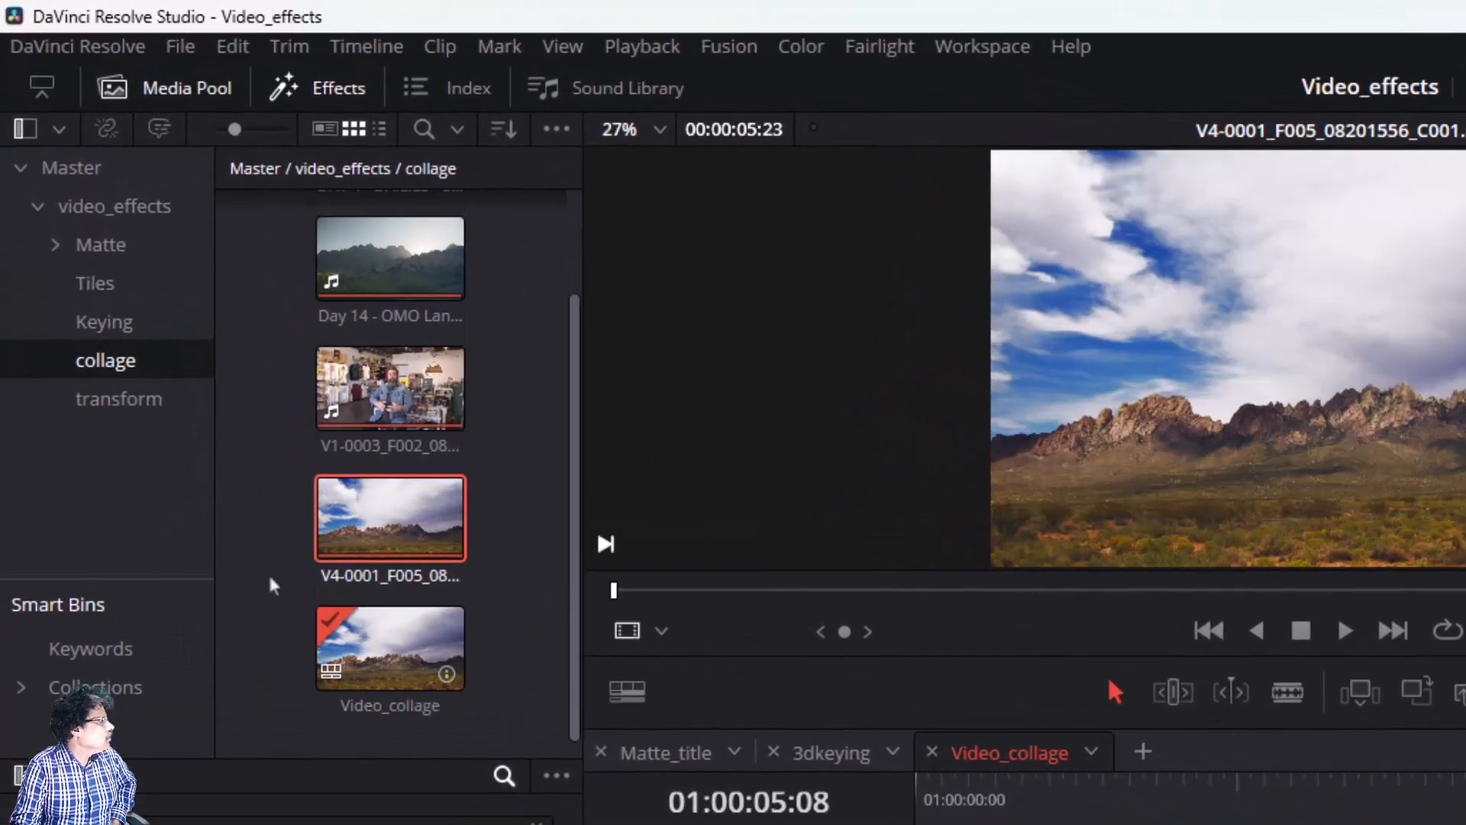
click(133, 396)
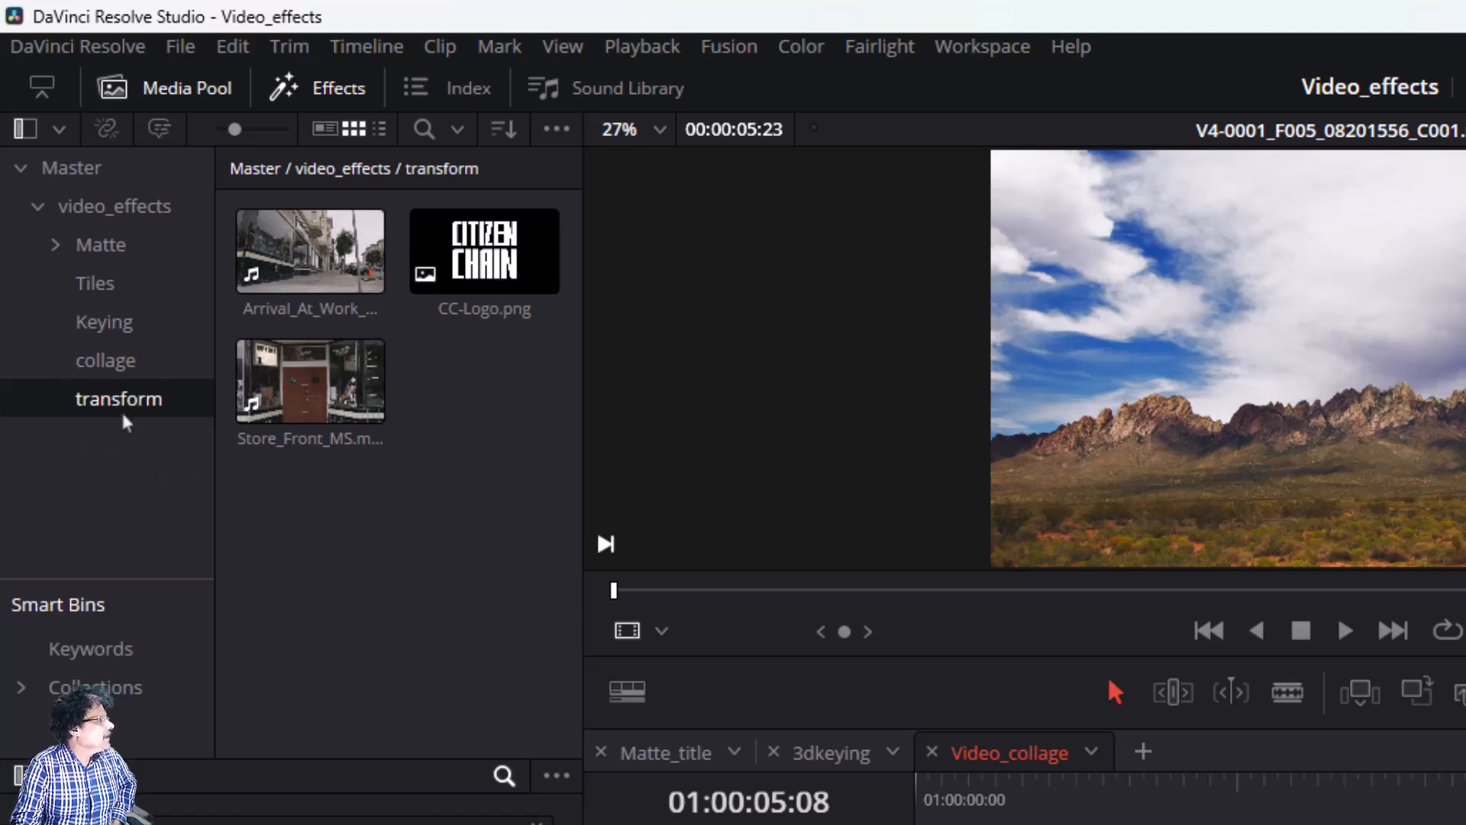
click(299, 247)
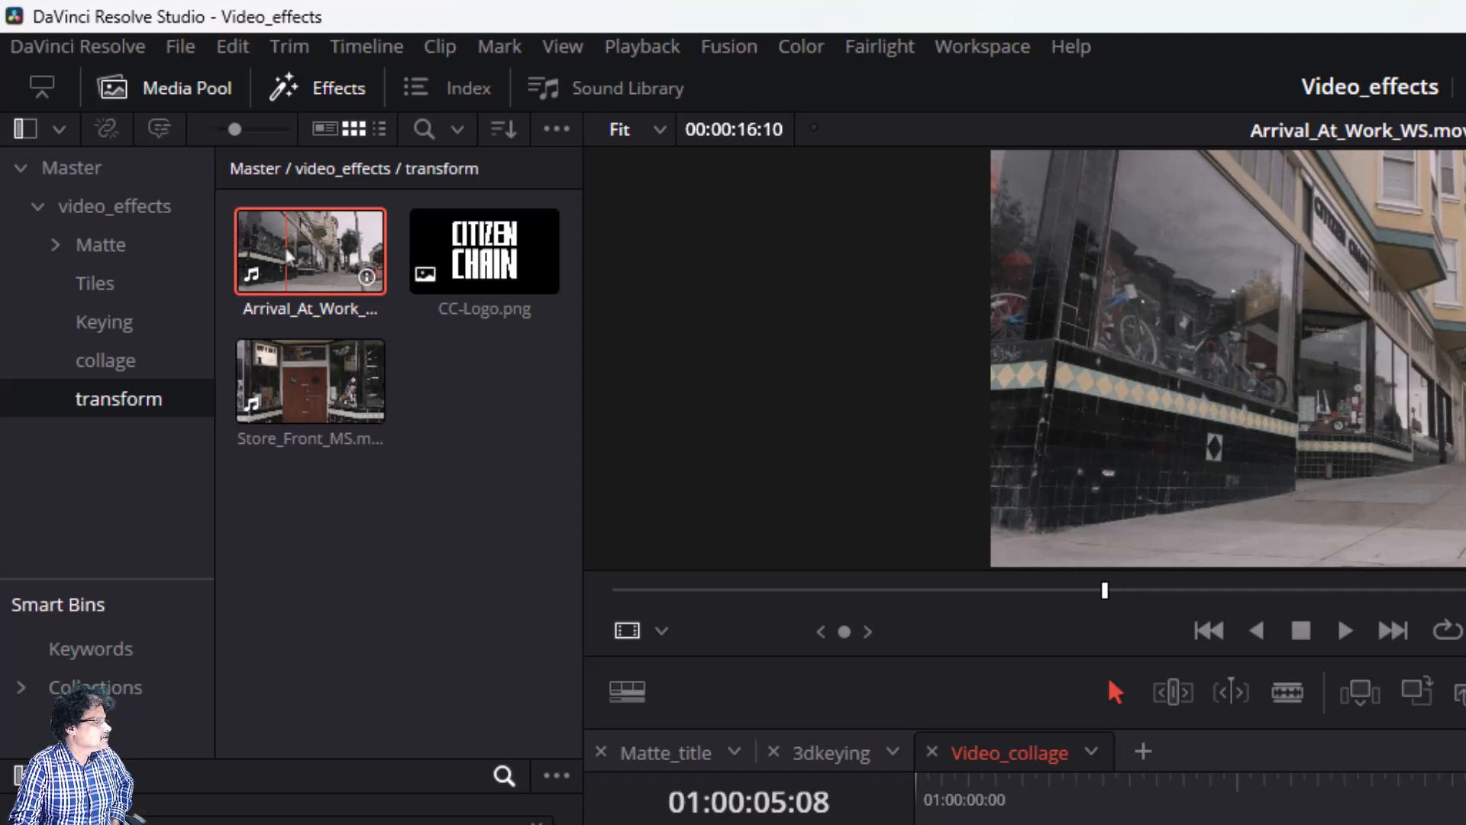
right_click(289, 256)
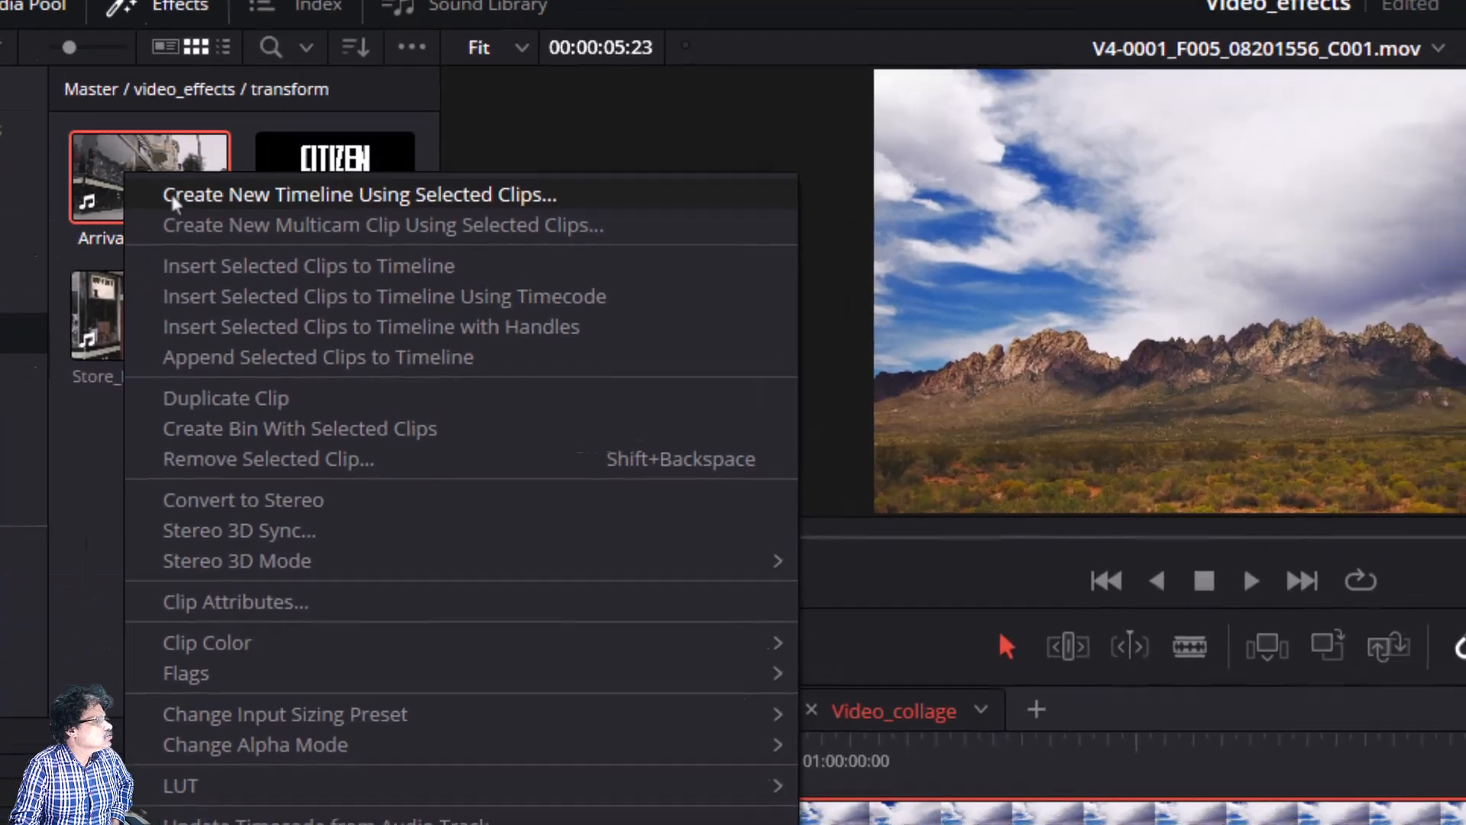
click(317, 269)
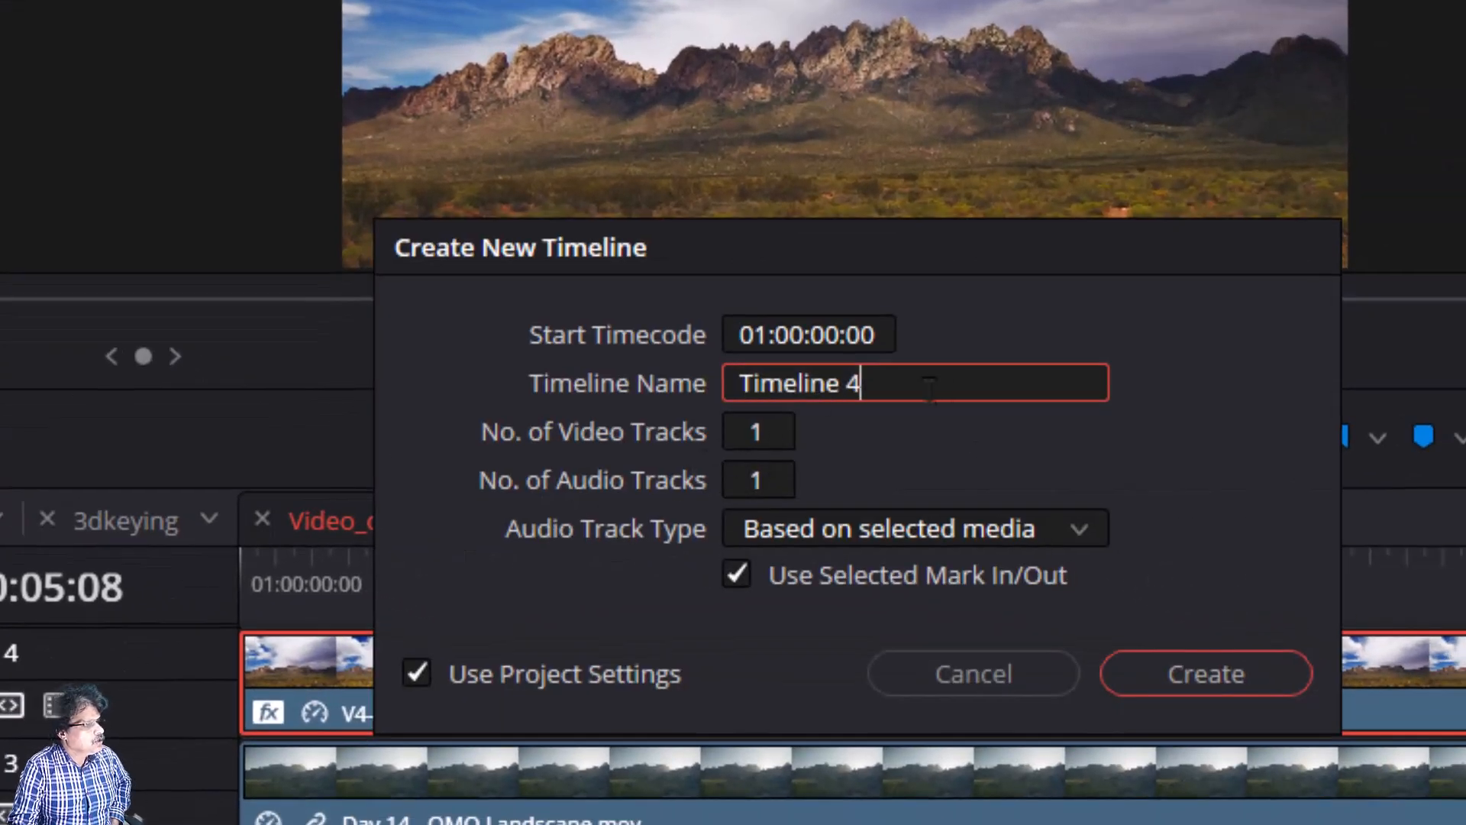
text(t)
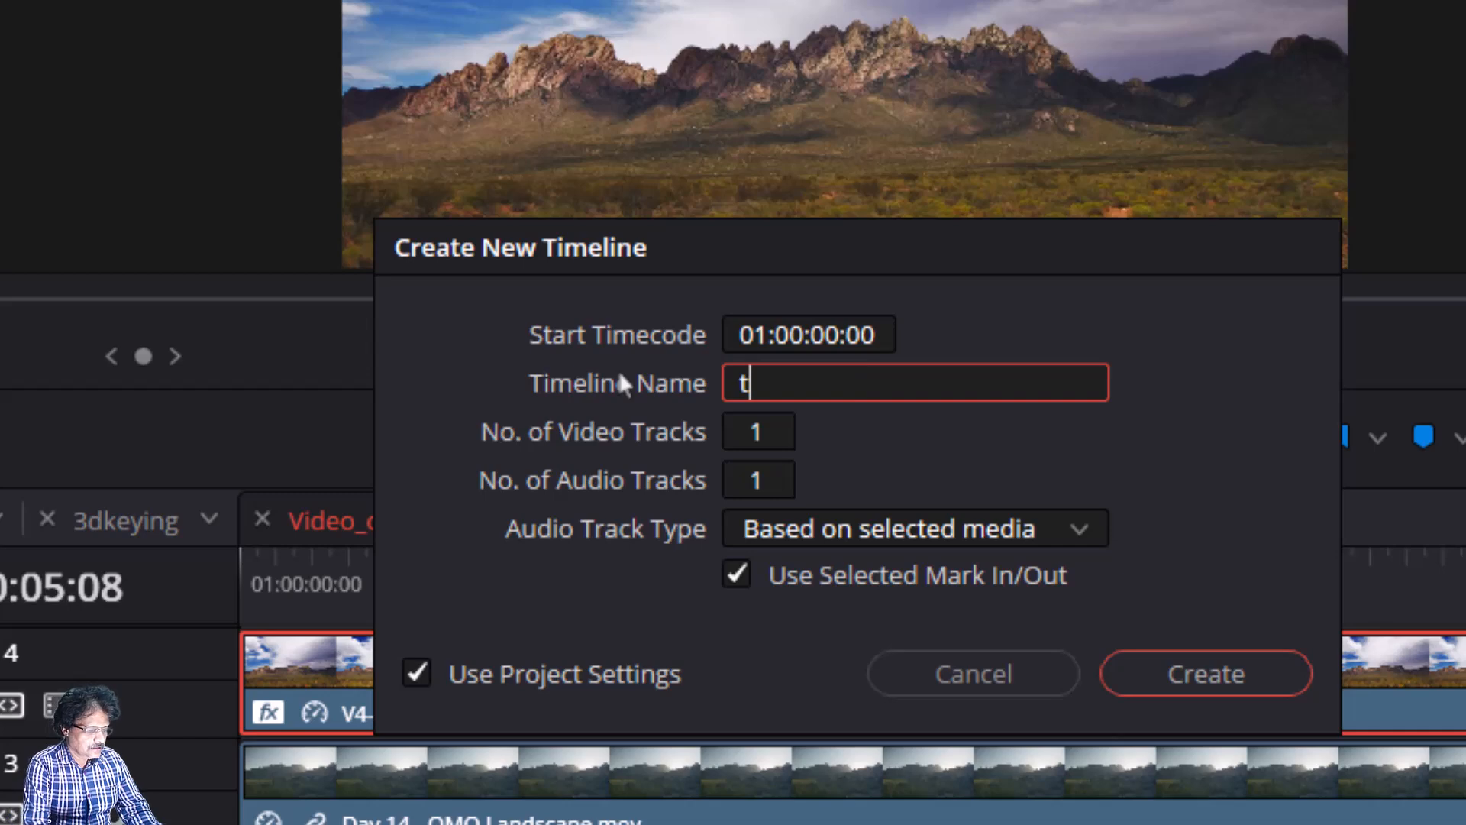
text(ransform)
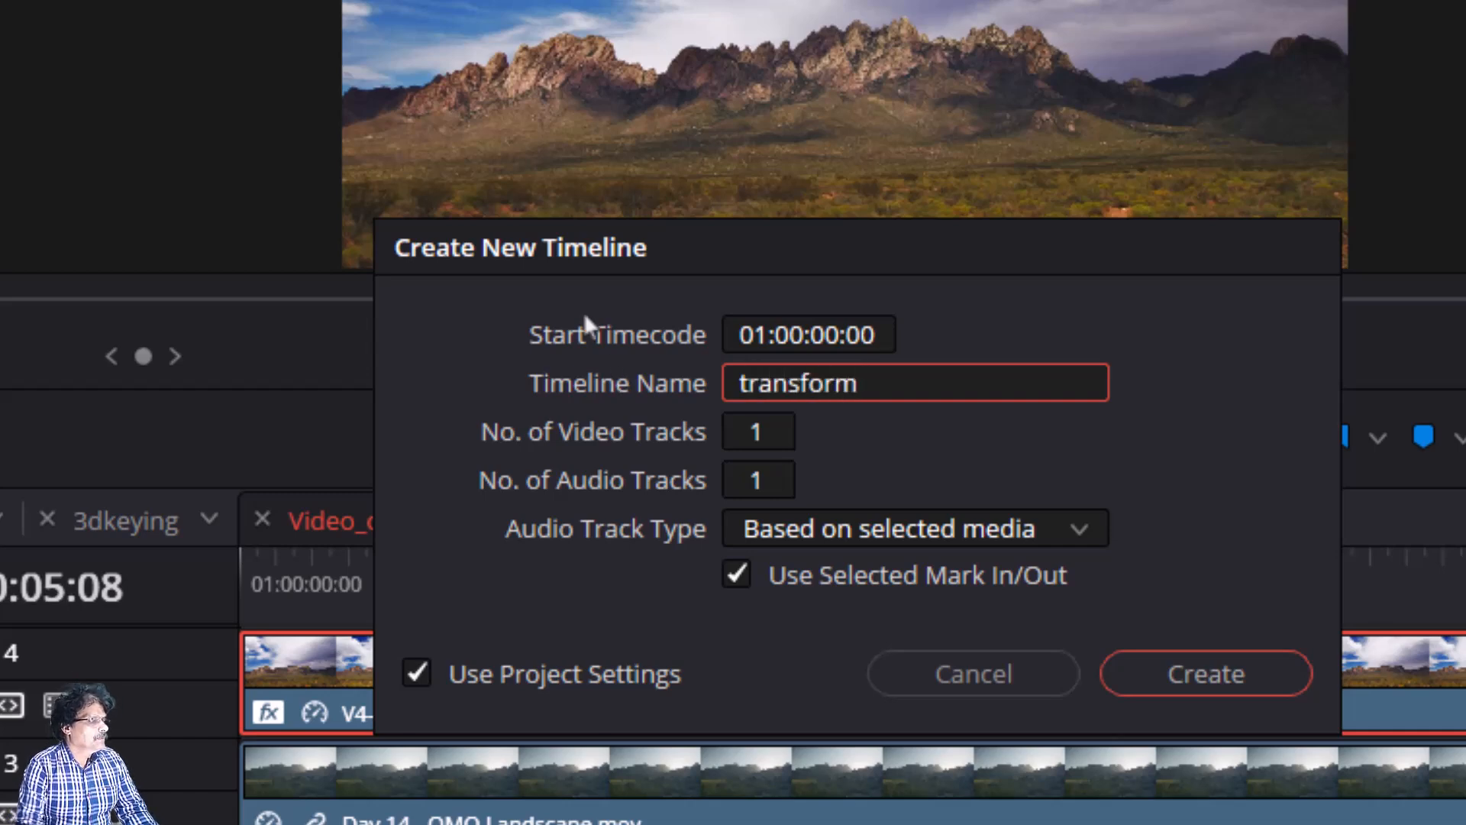
click(1239, 677)
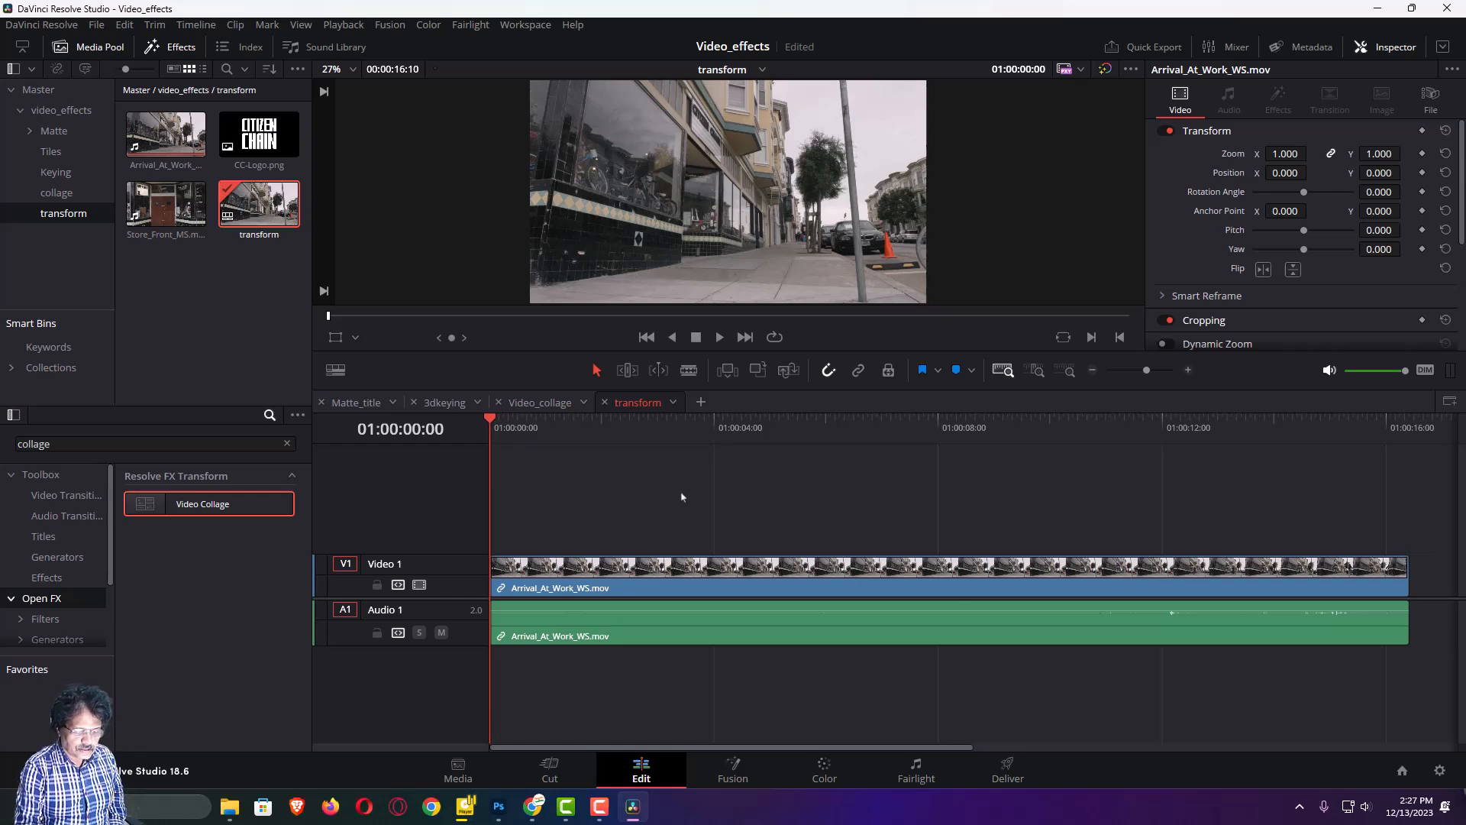
Insert the Store_Front_MS.mov clip at the end of the transform timeline, directly after Arrival_At_Work_WS.mov
key(End)
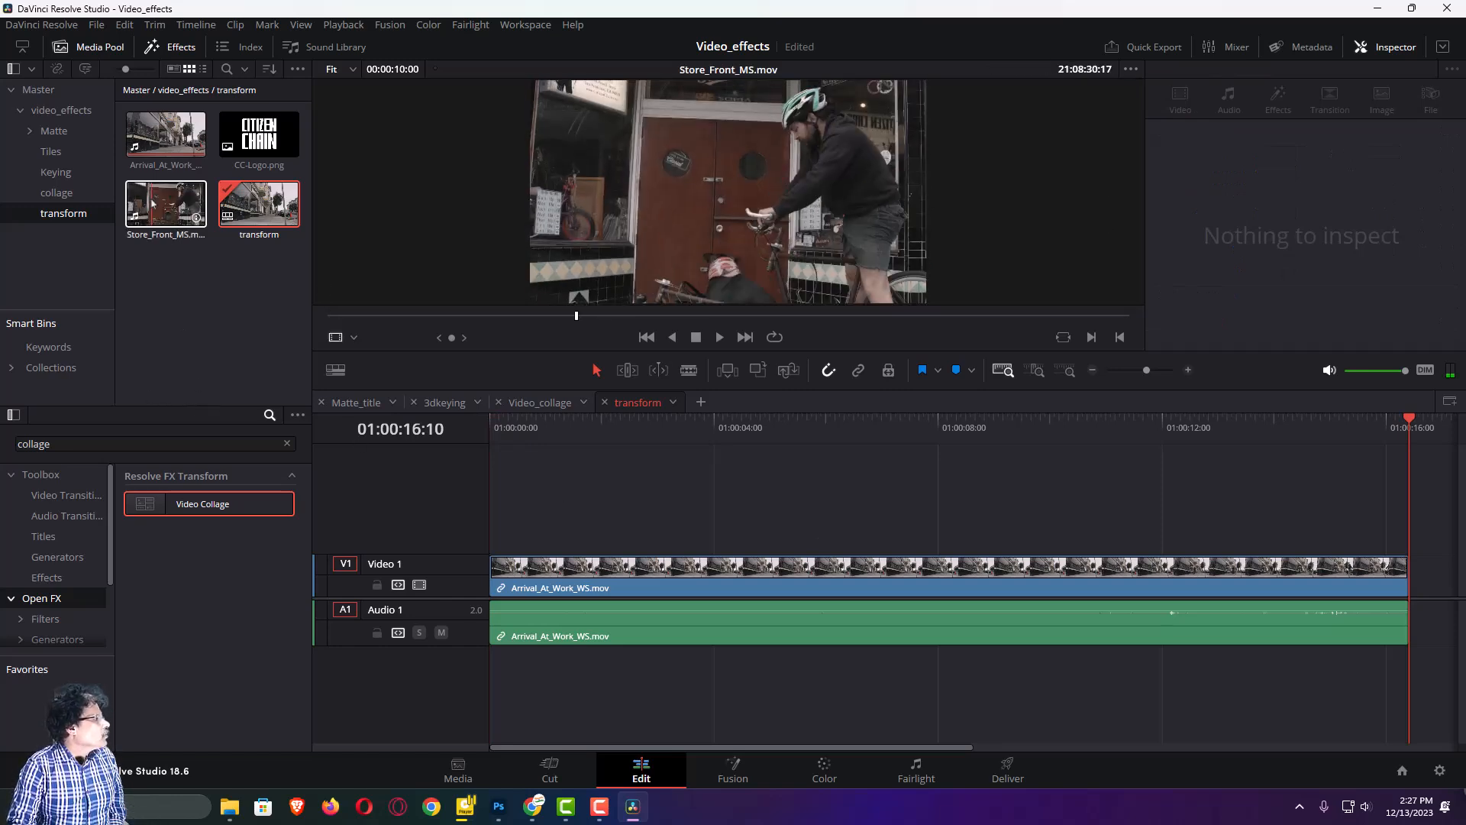
click(159, 207)
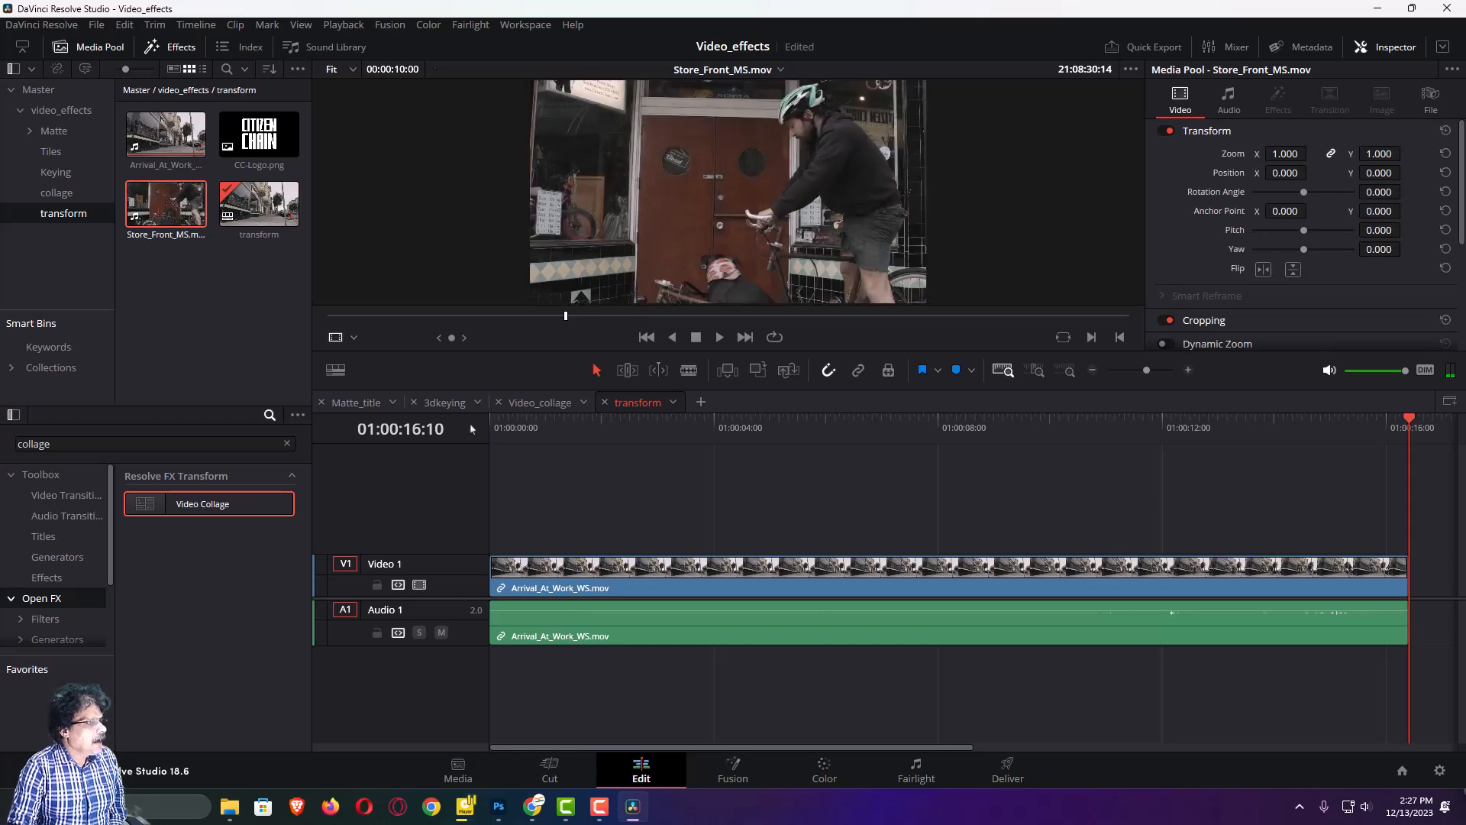
click(727, 374)
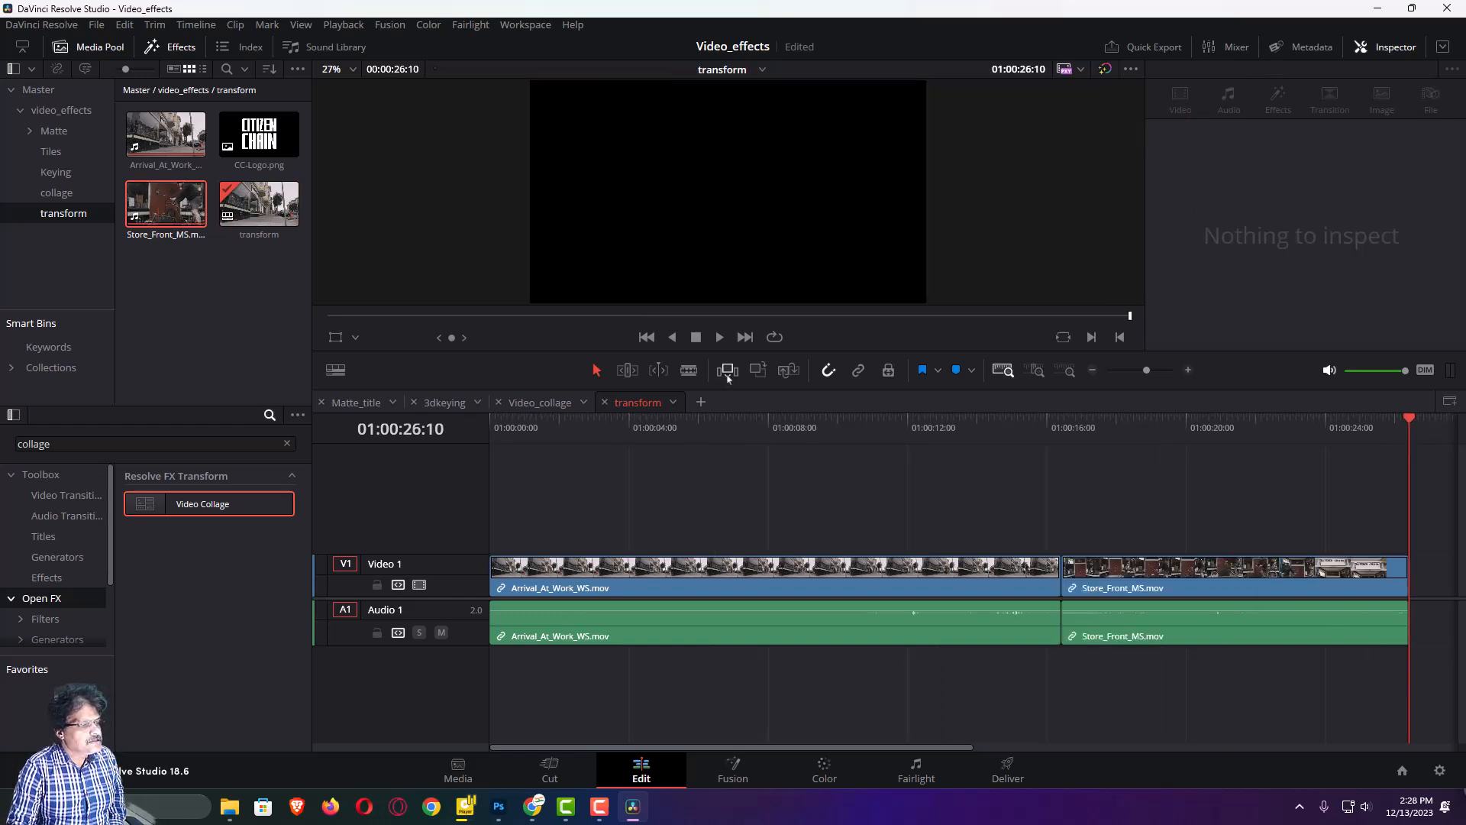
Add a second video track to the transform timeline and make Video 2 the destination for video edits
drag(1037, 433, 917, 535)
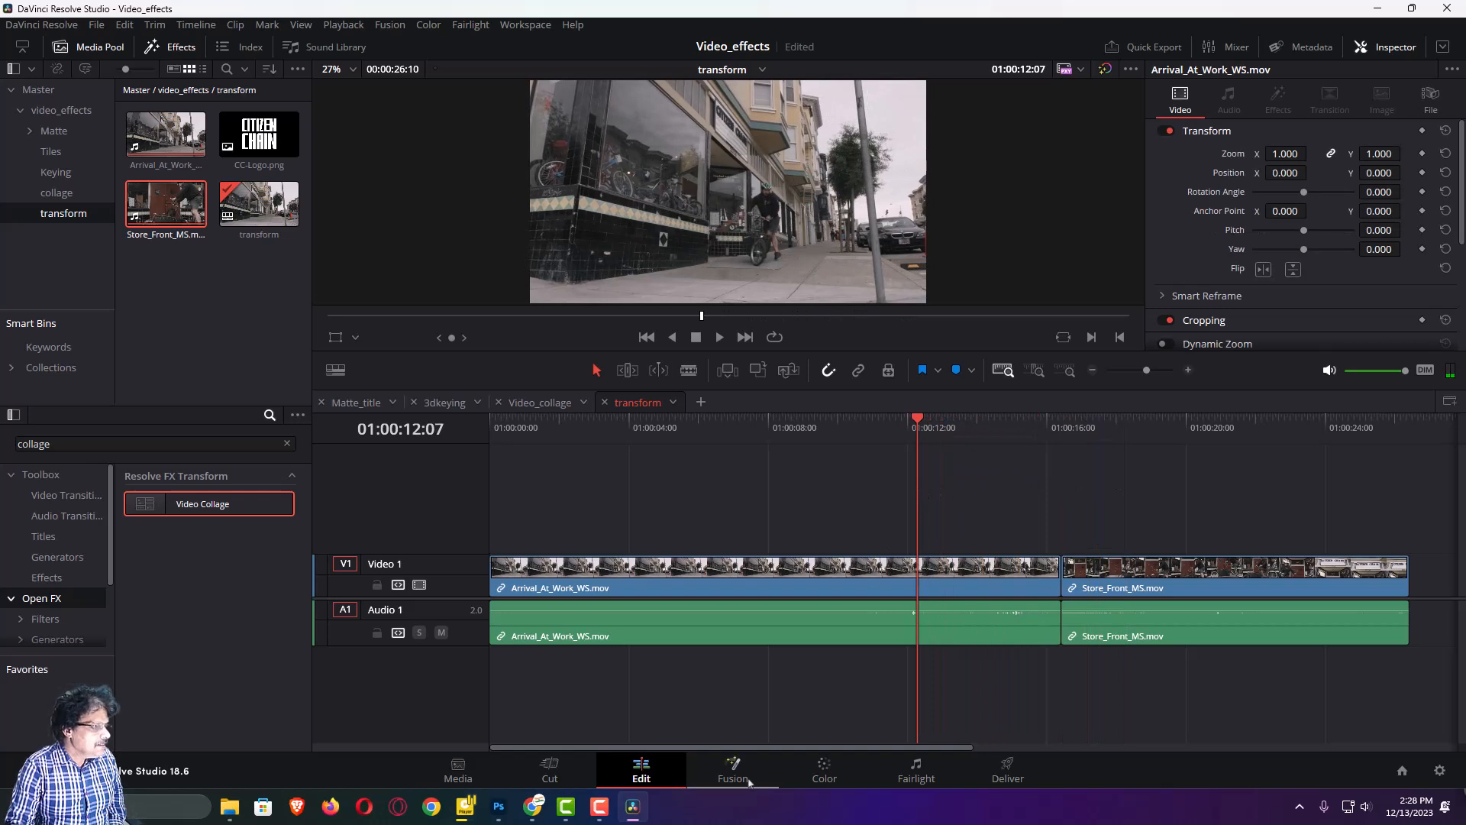
drag(553, 426, 653, 437)
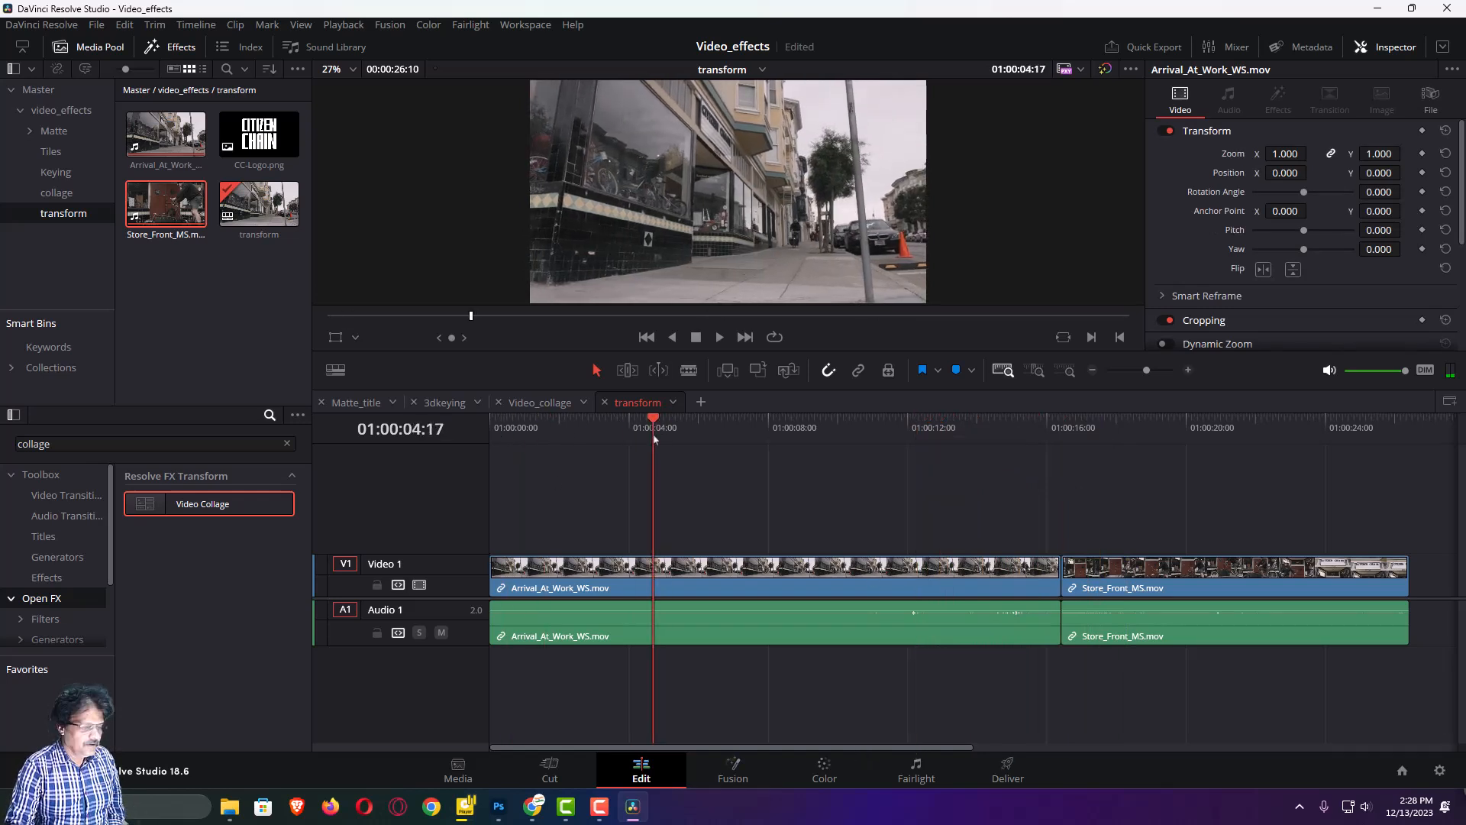
key(Home)
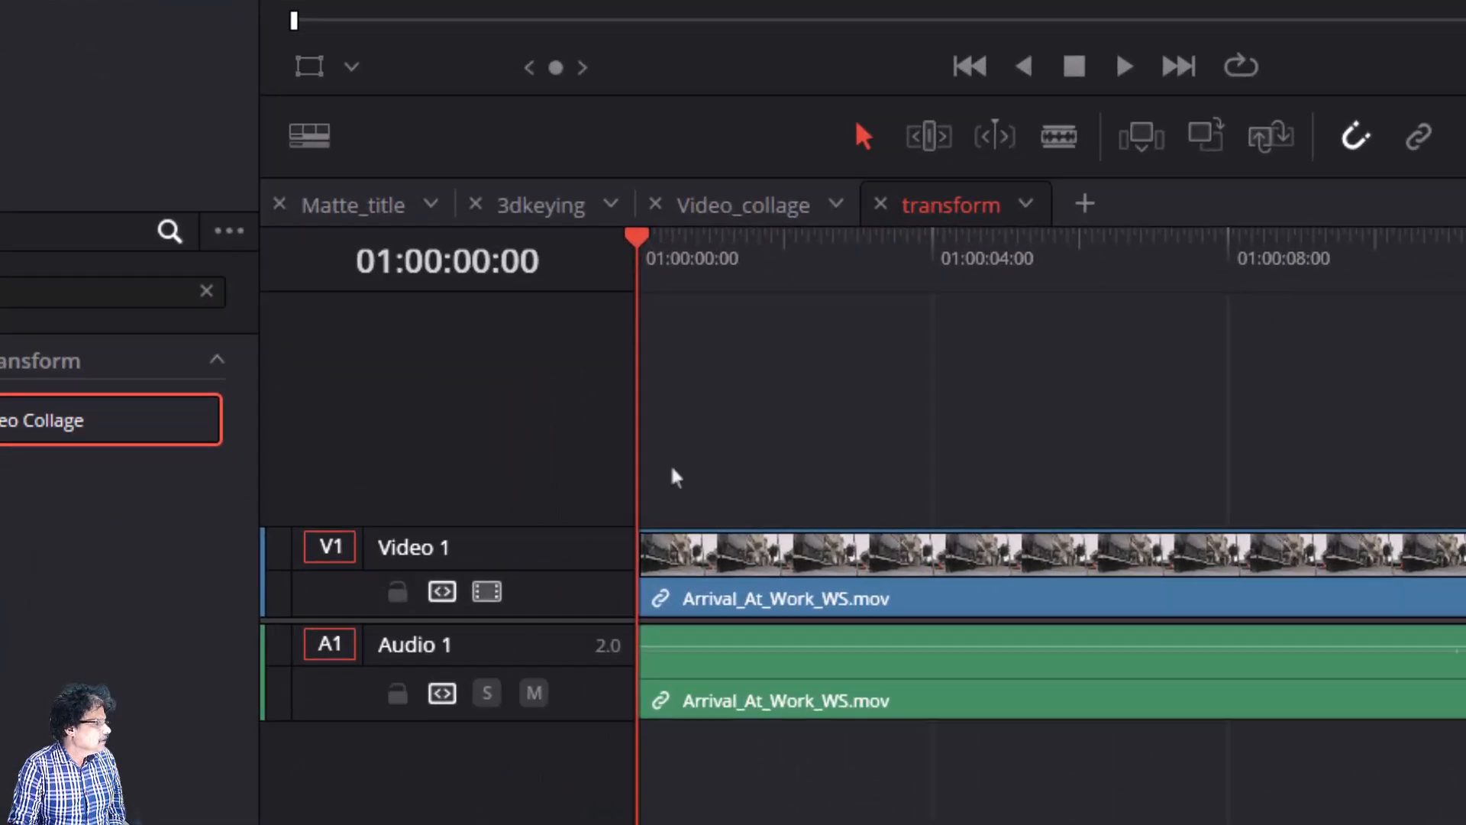
right_click(547, 479)
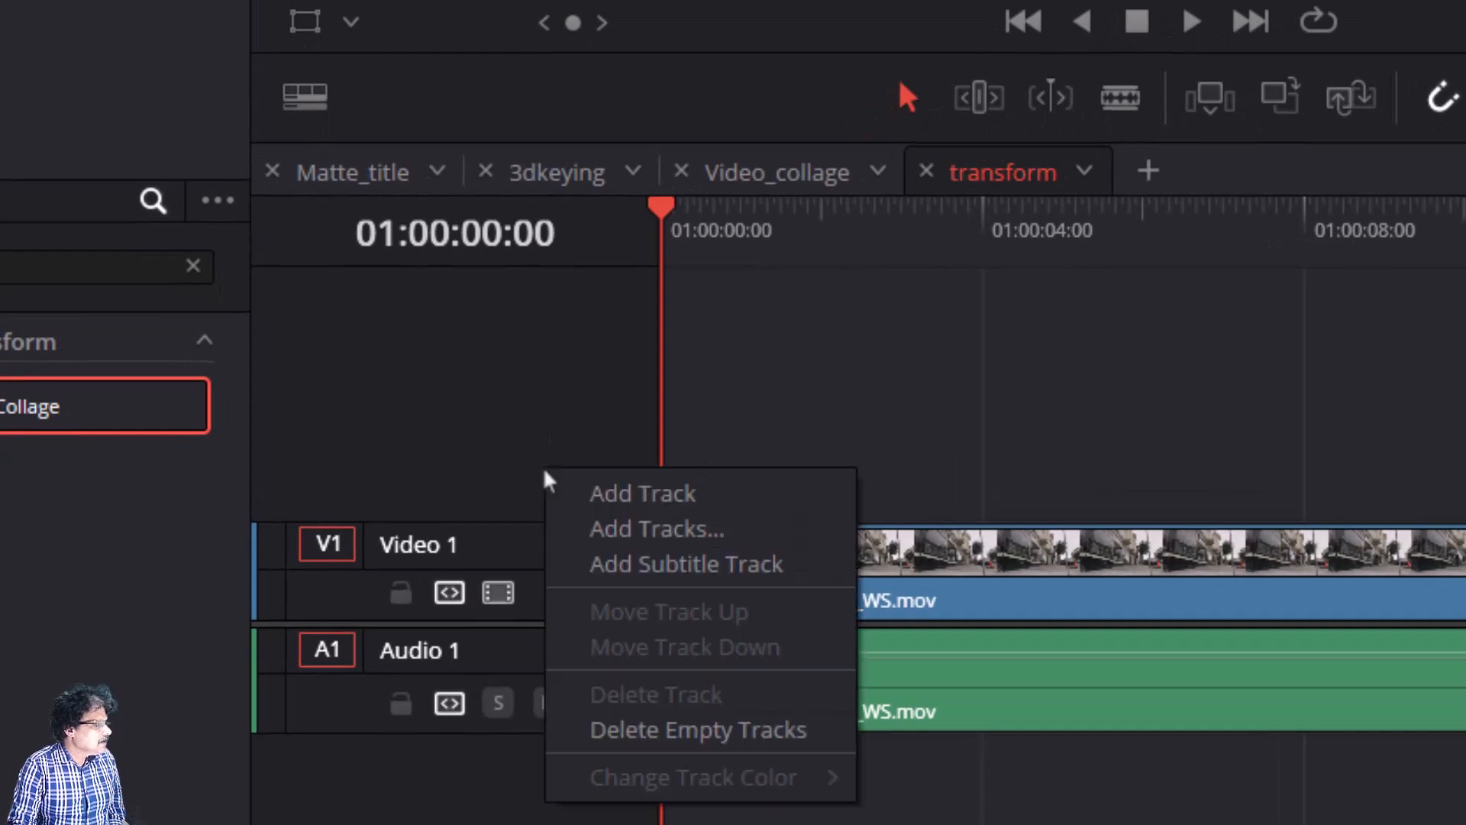
click(582, 494)
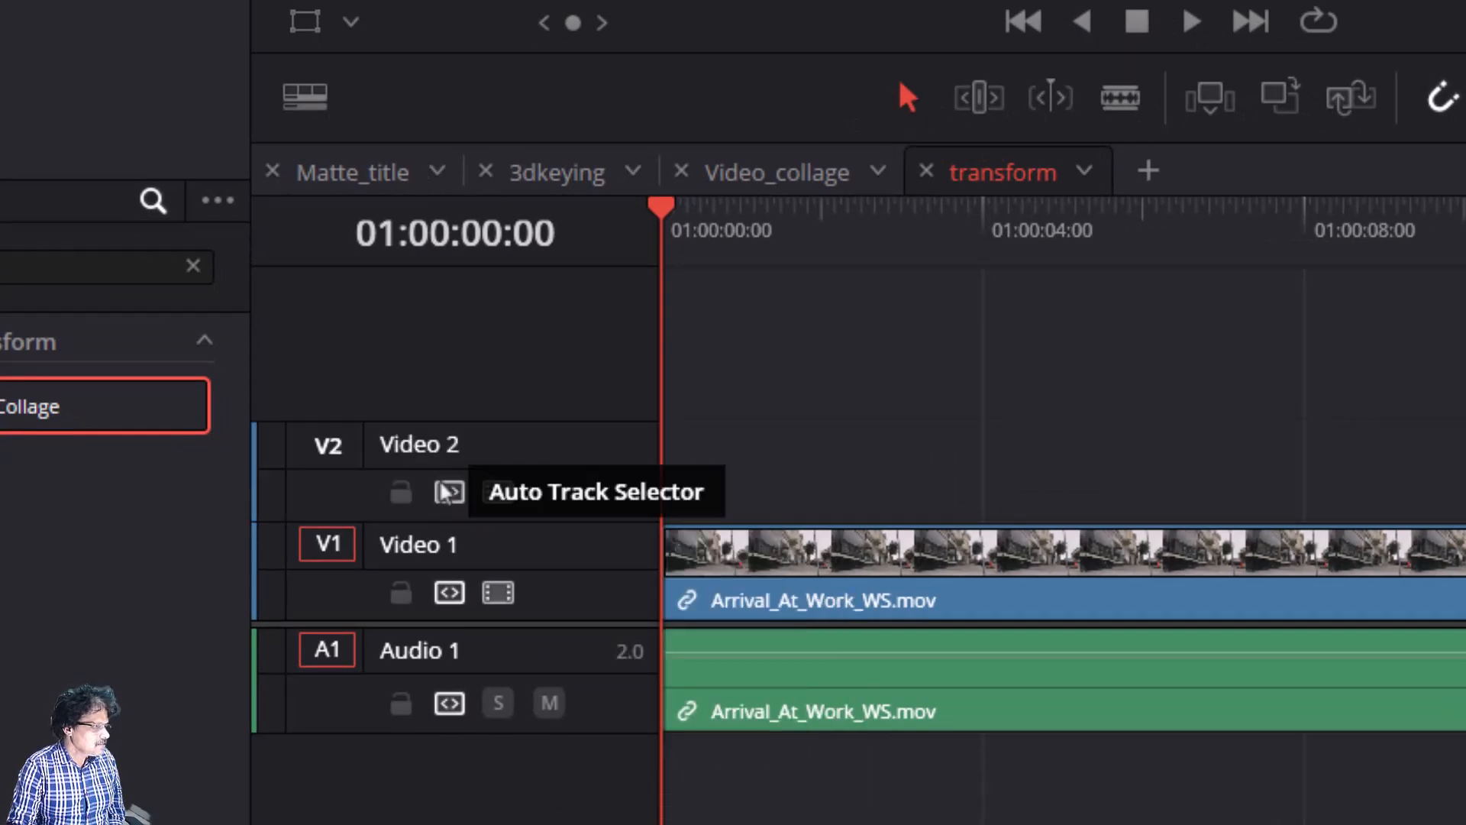
click(326, 453)
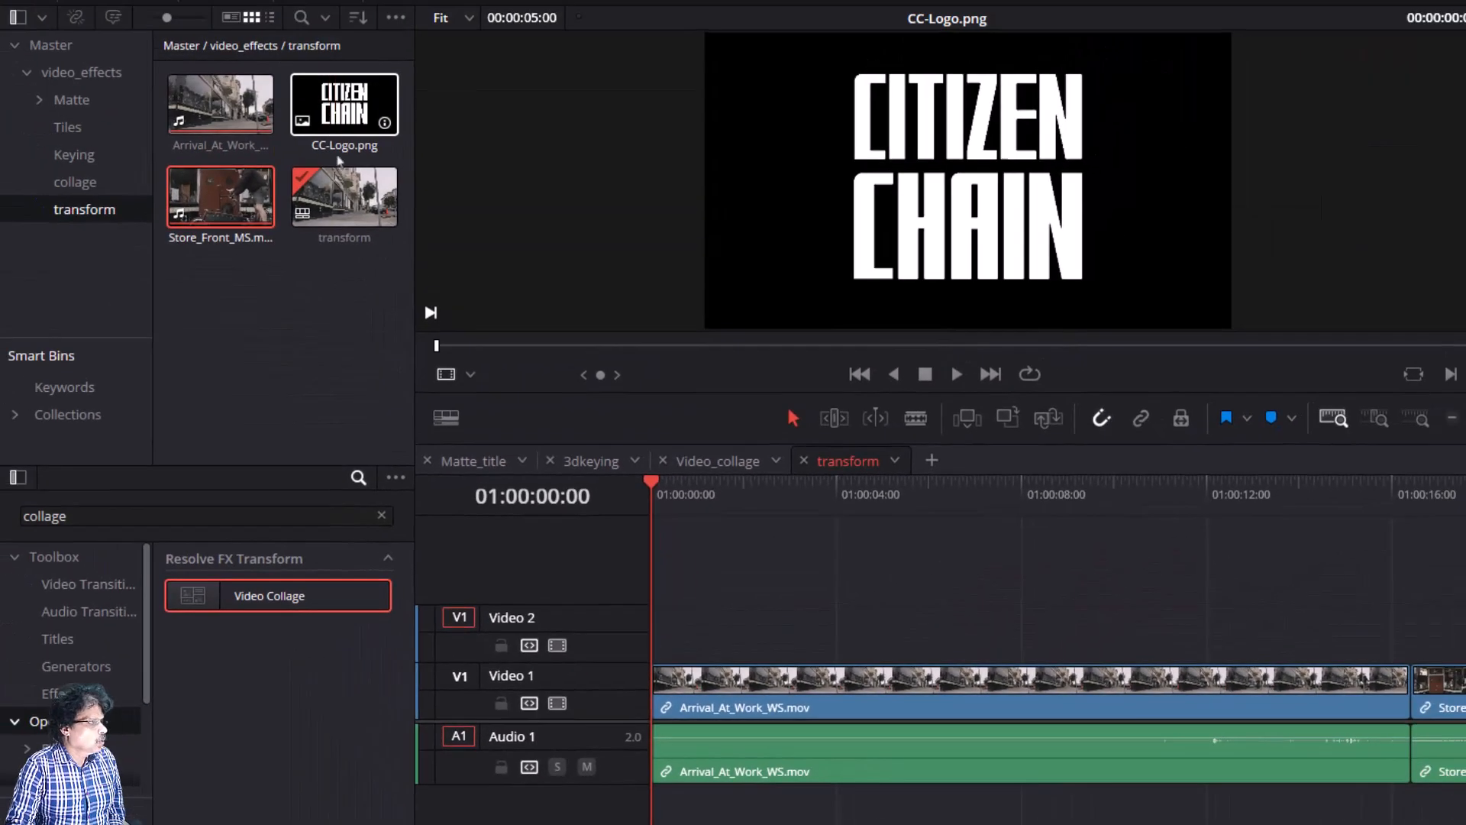
Place CC-Logo.png on Video 2 at the timeline start, extend it to the end of the Arrival_At_Work_WS.mov clip and select it
drag(342, 115, 654, 641)
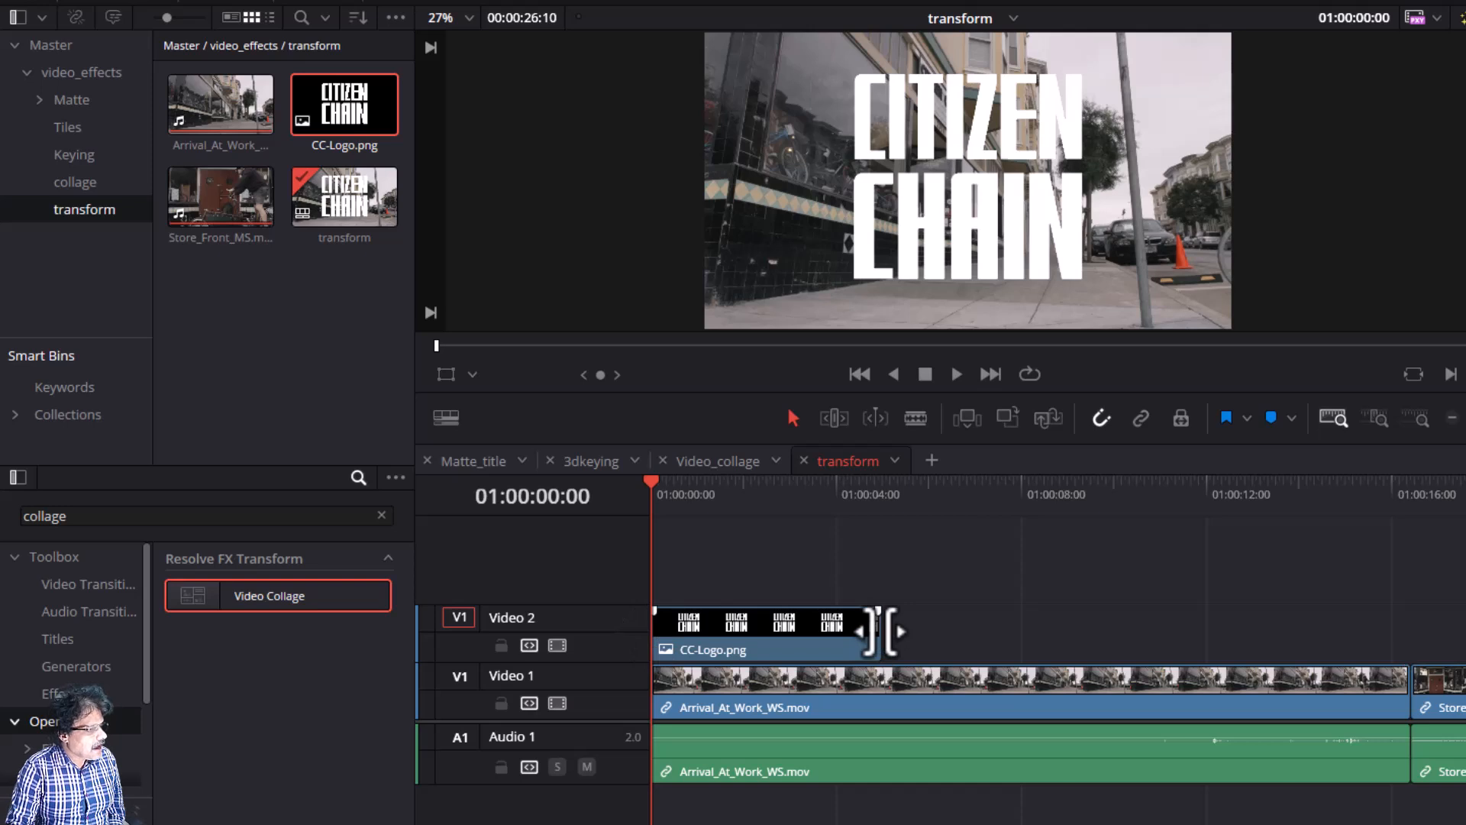
drag(876, 631, 1407, 642)
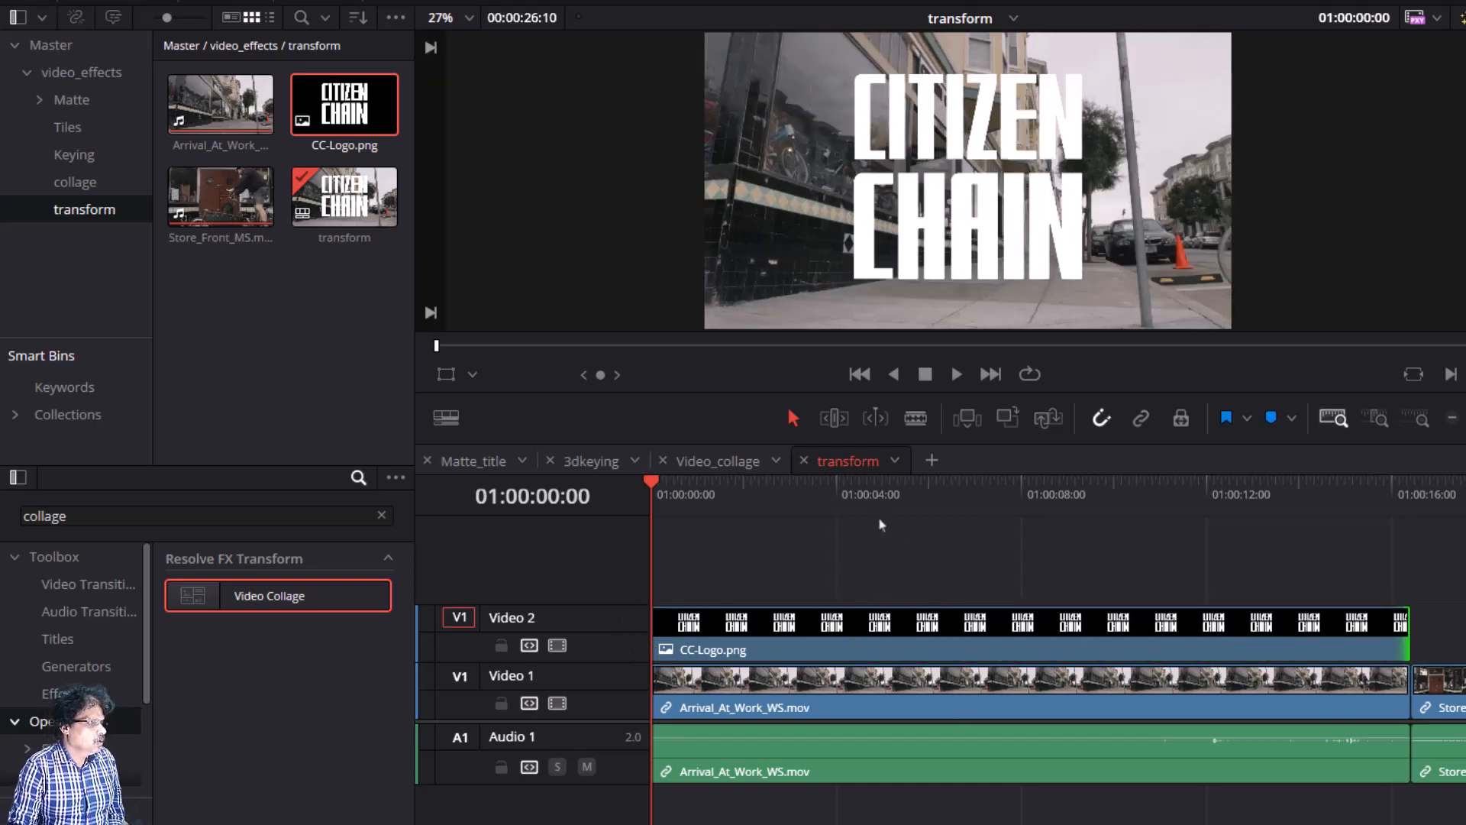
drag(853, 496, 843, 544)
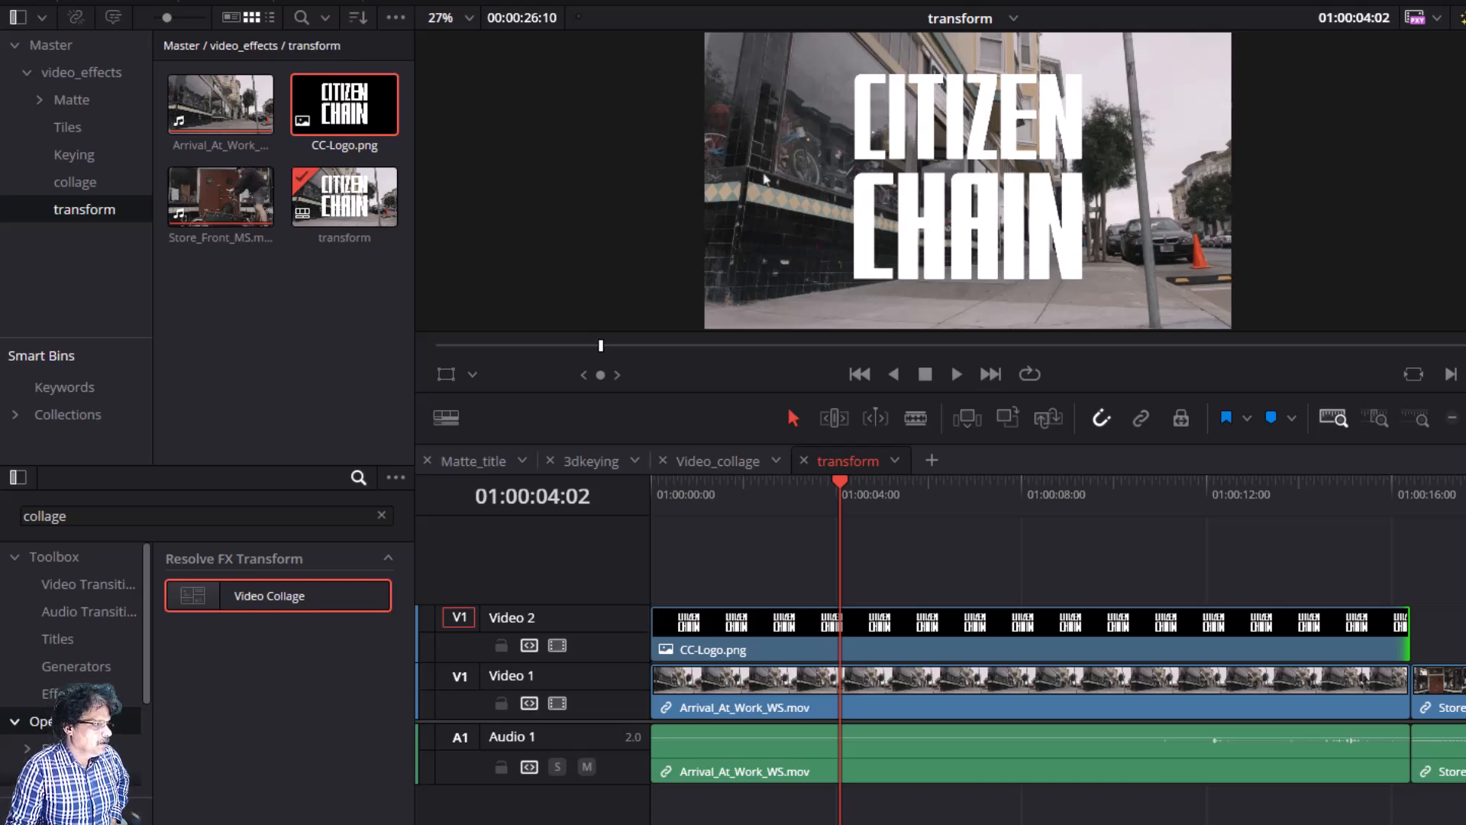
click(928, 628)
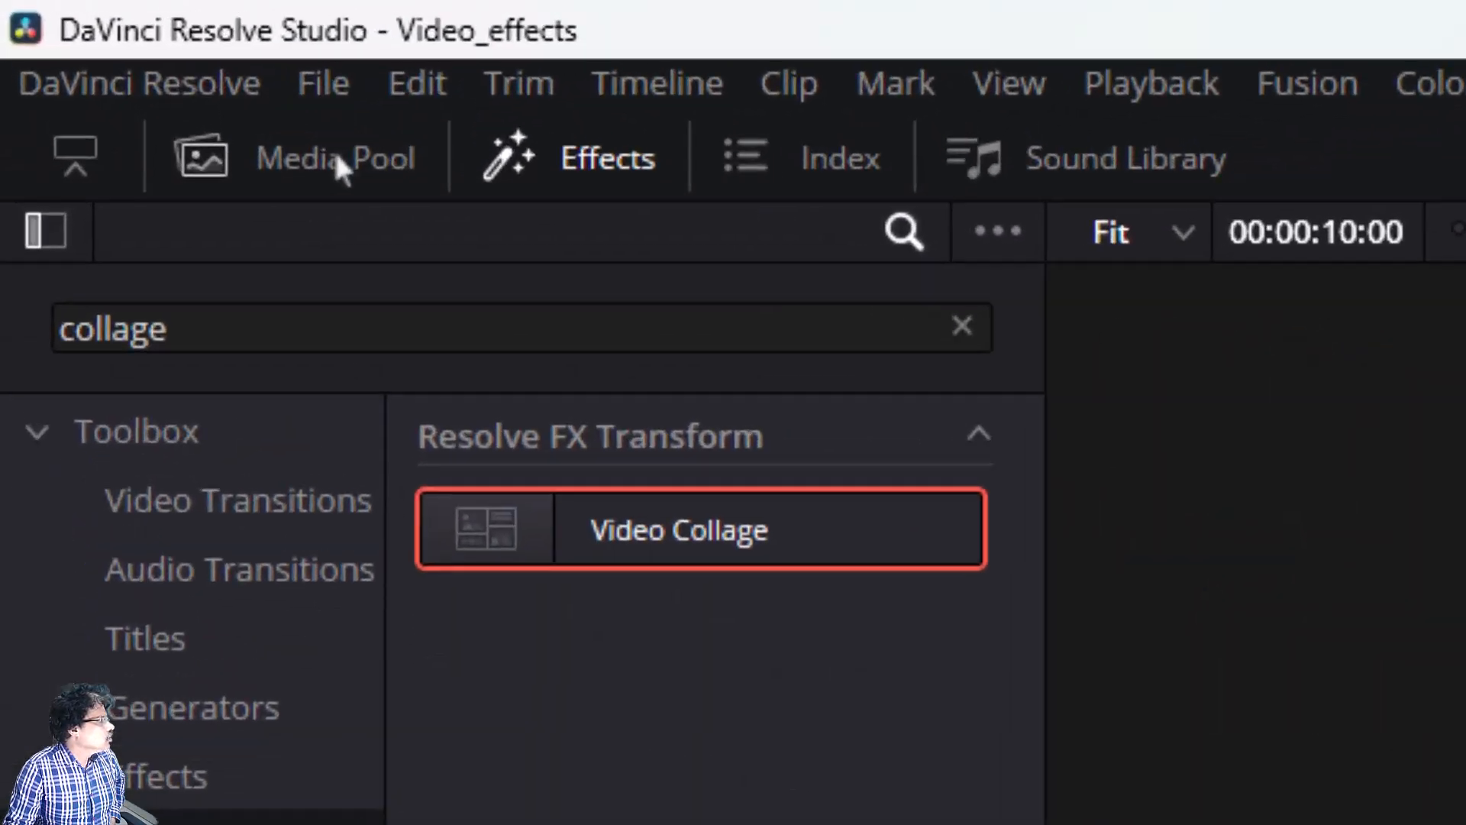
Search the effects library for transform and apply the Resolve FX Transform effect to the CC-Logo.png clip
click(577, 162)
click(579, 158)
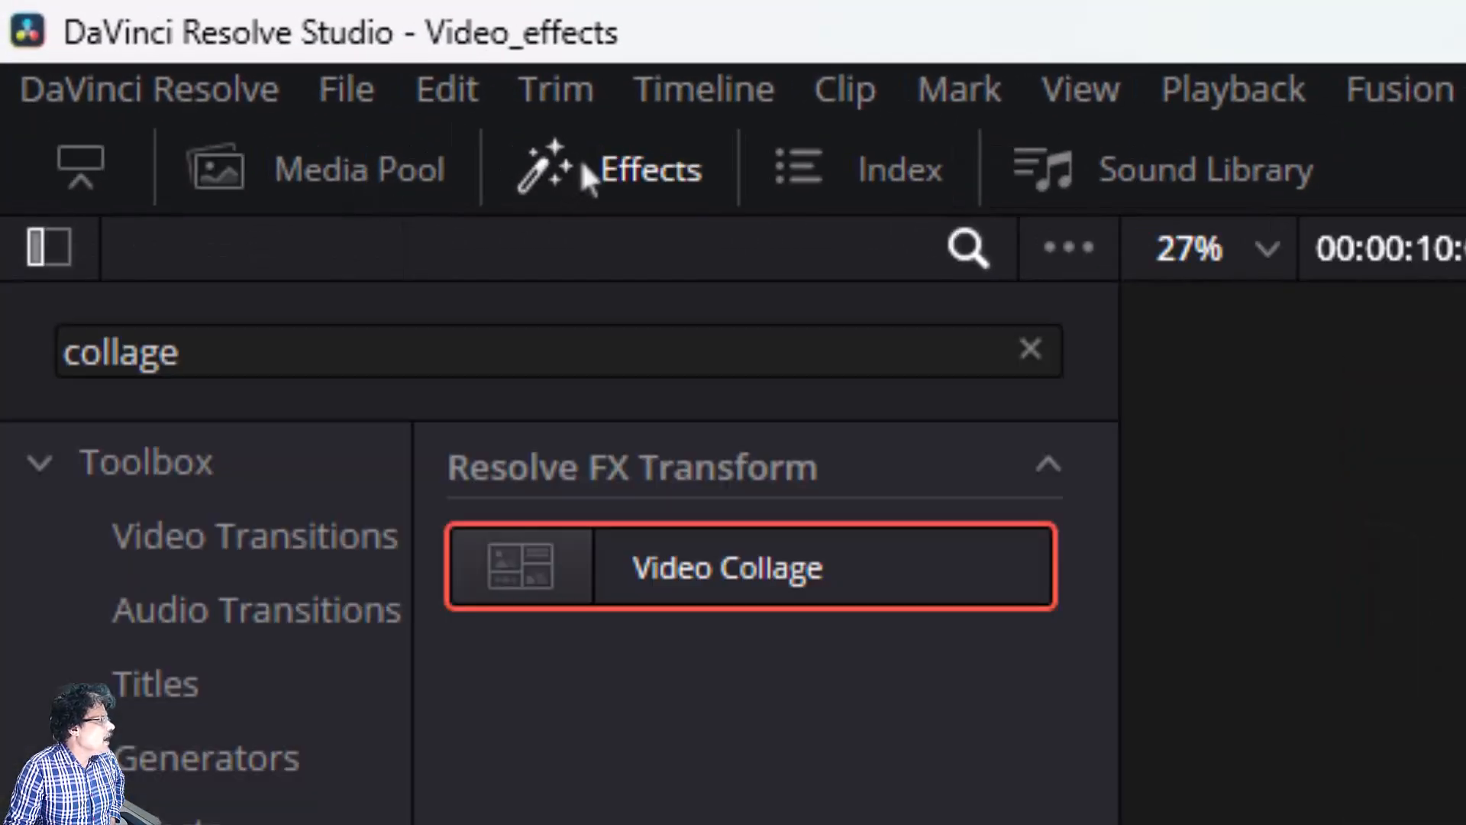
click(1030, 349)
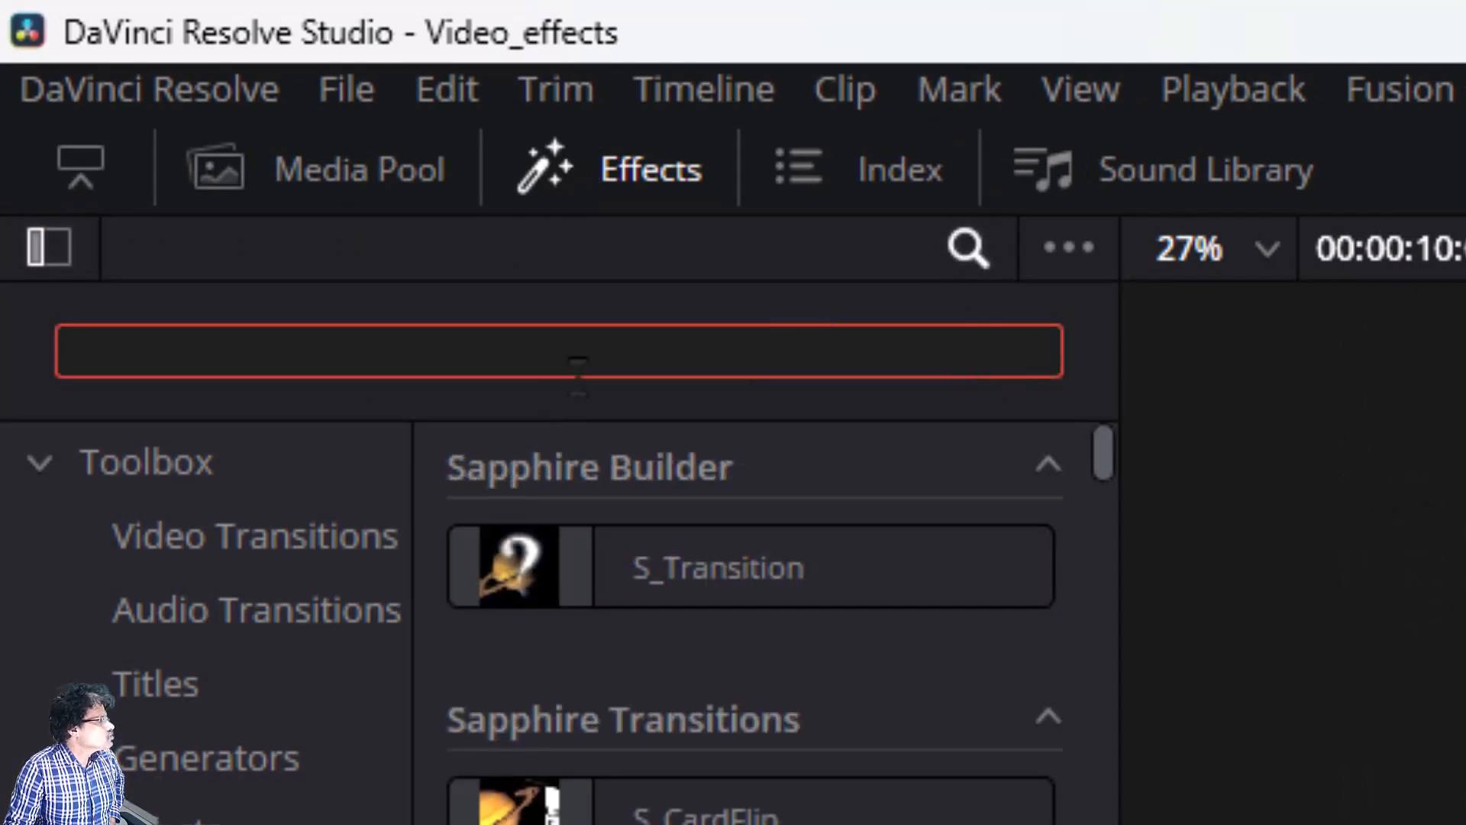
text(trans)
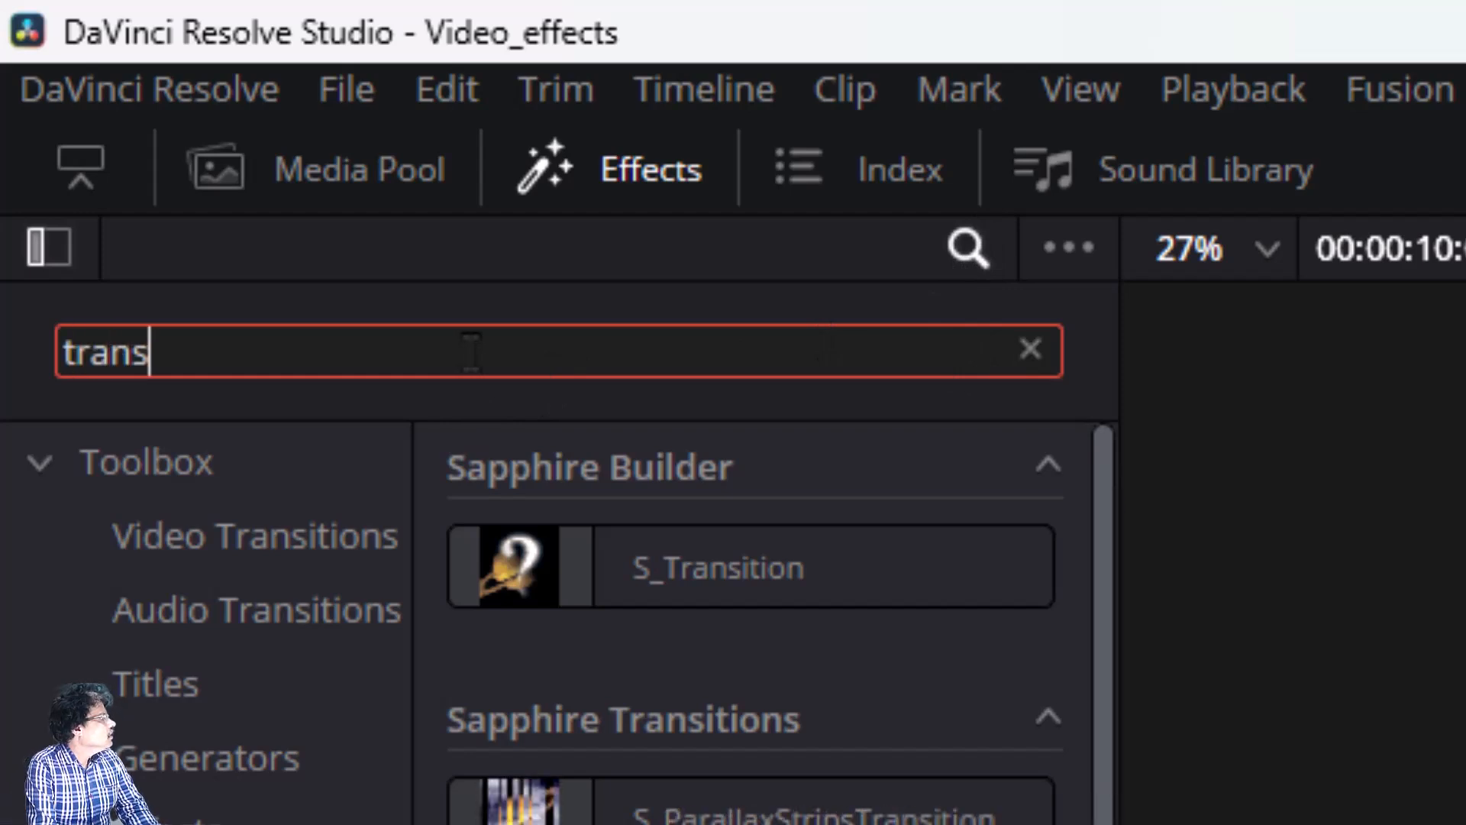
text(form)
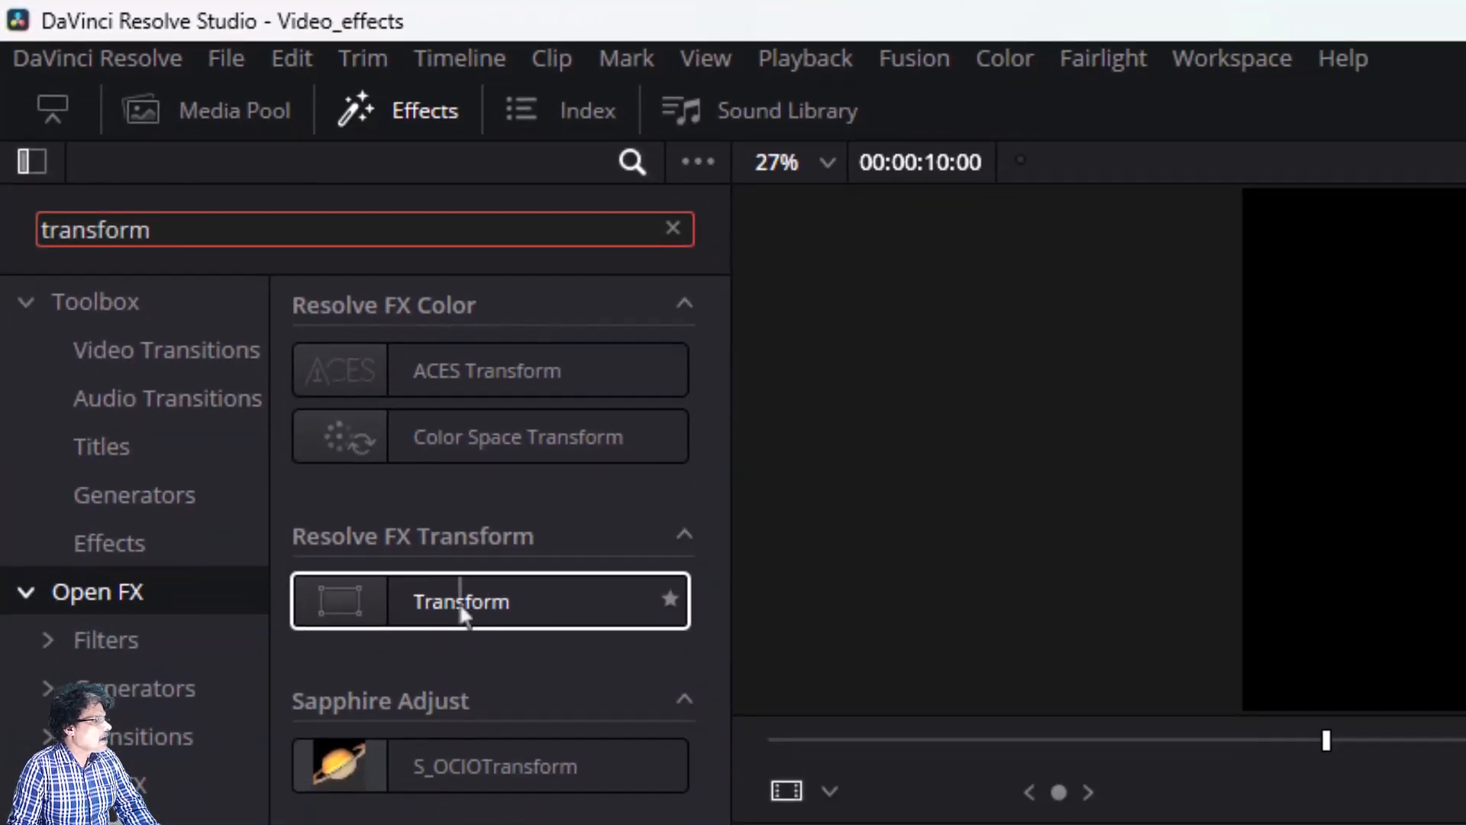
click(460, 607)
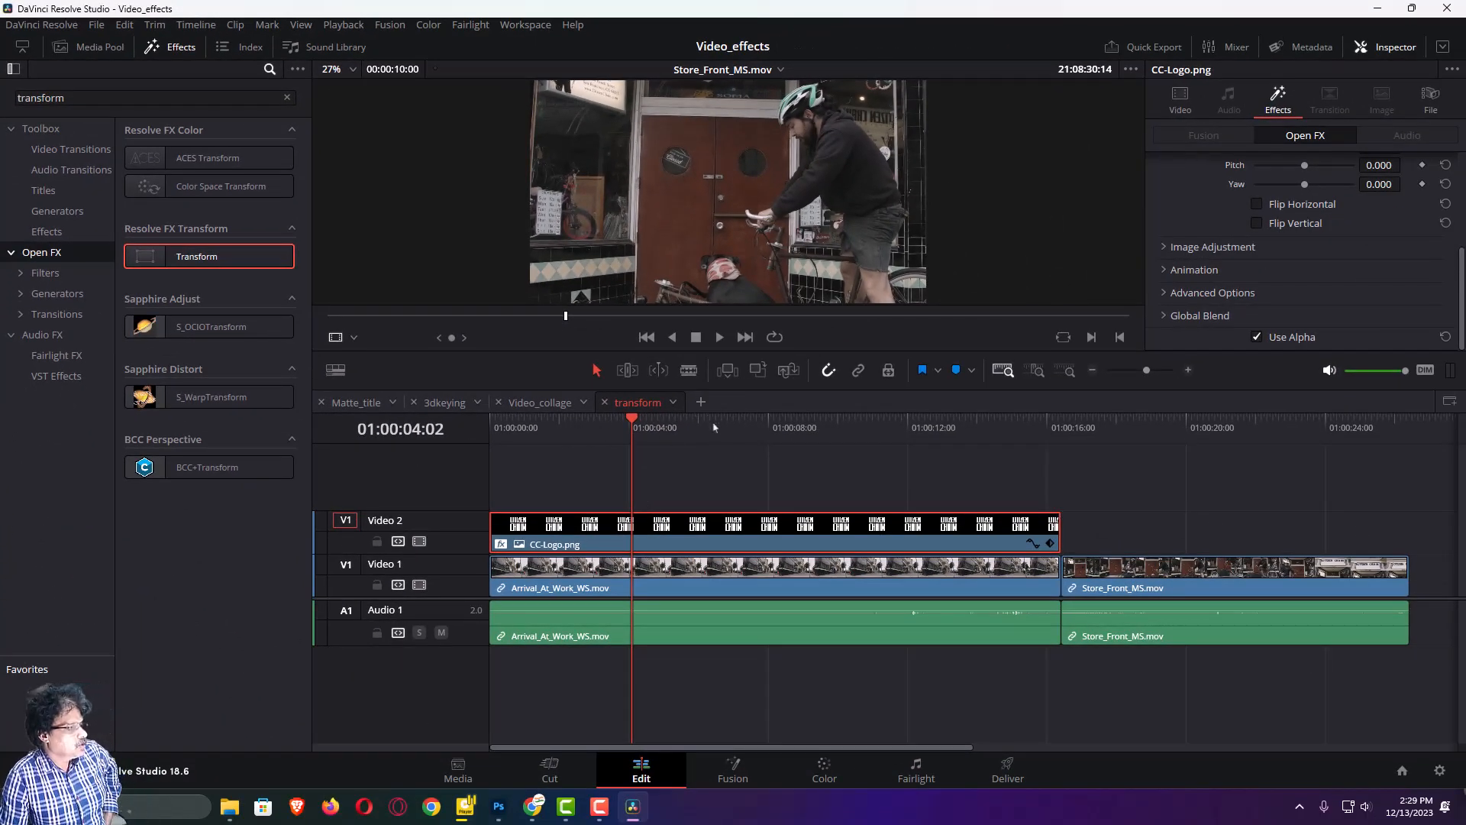
At 01:00:04:05, set the Transform effect's control mode to Interactive - Canvas and turn on the Open FX Overlay in the viewer
mouse_move(636, 420)
mouse_down()
mouse_move(682, 421)
mouse_move(637, 420)
mouse_up()
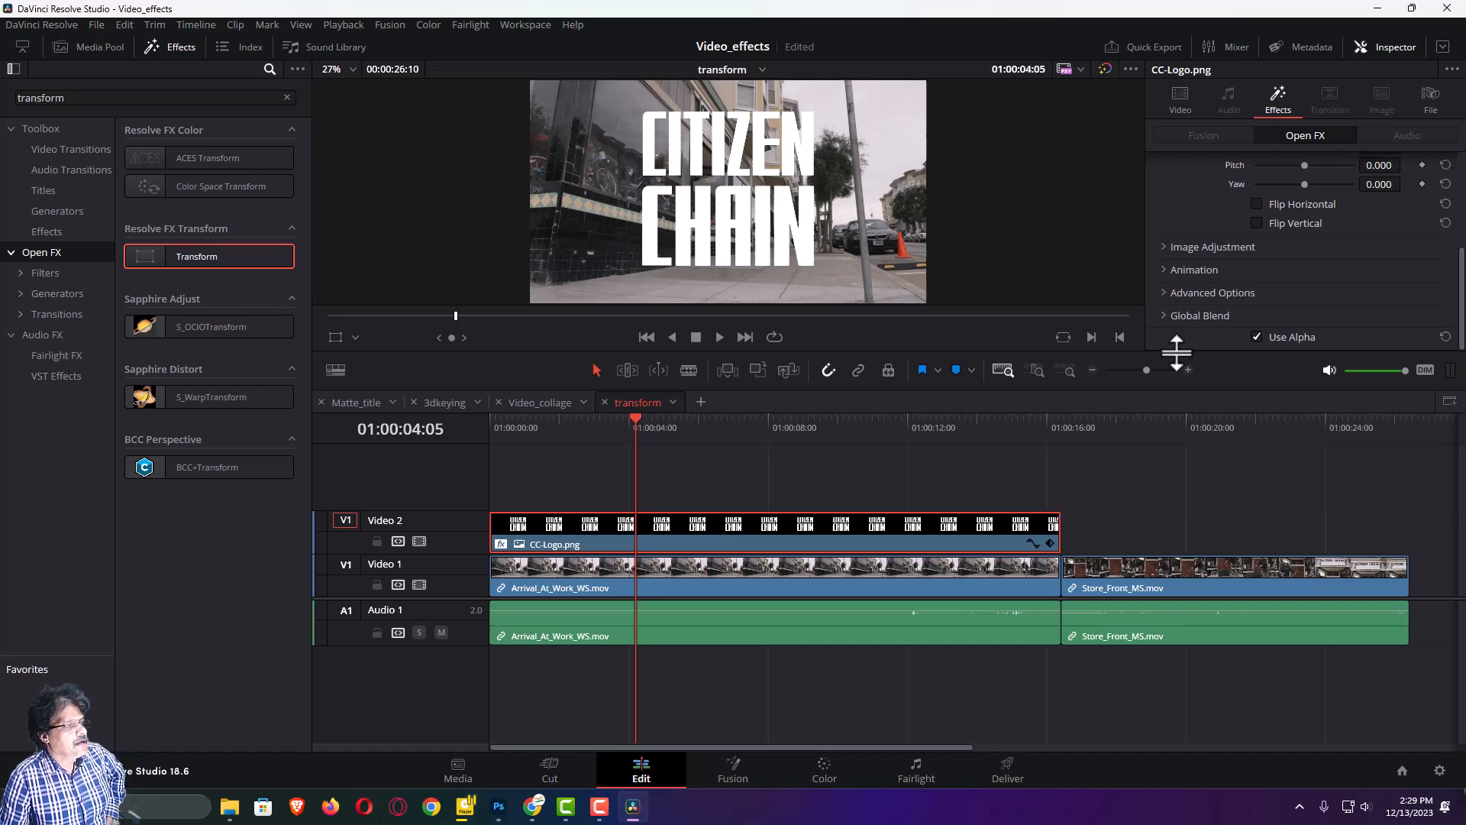
scroll(1298, 229, up, 5)
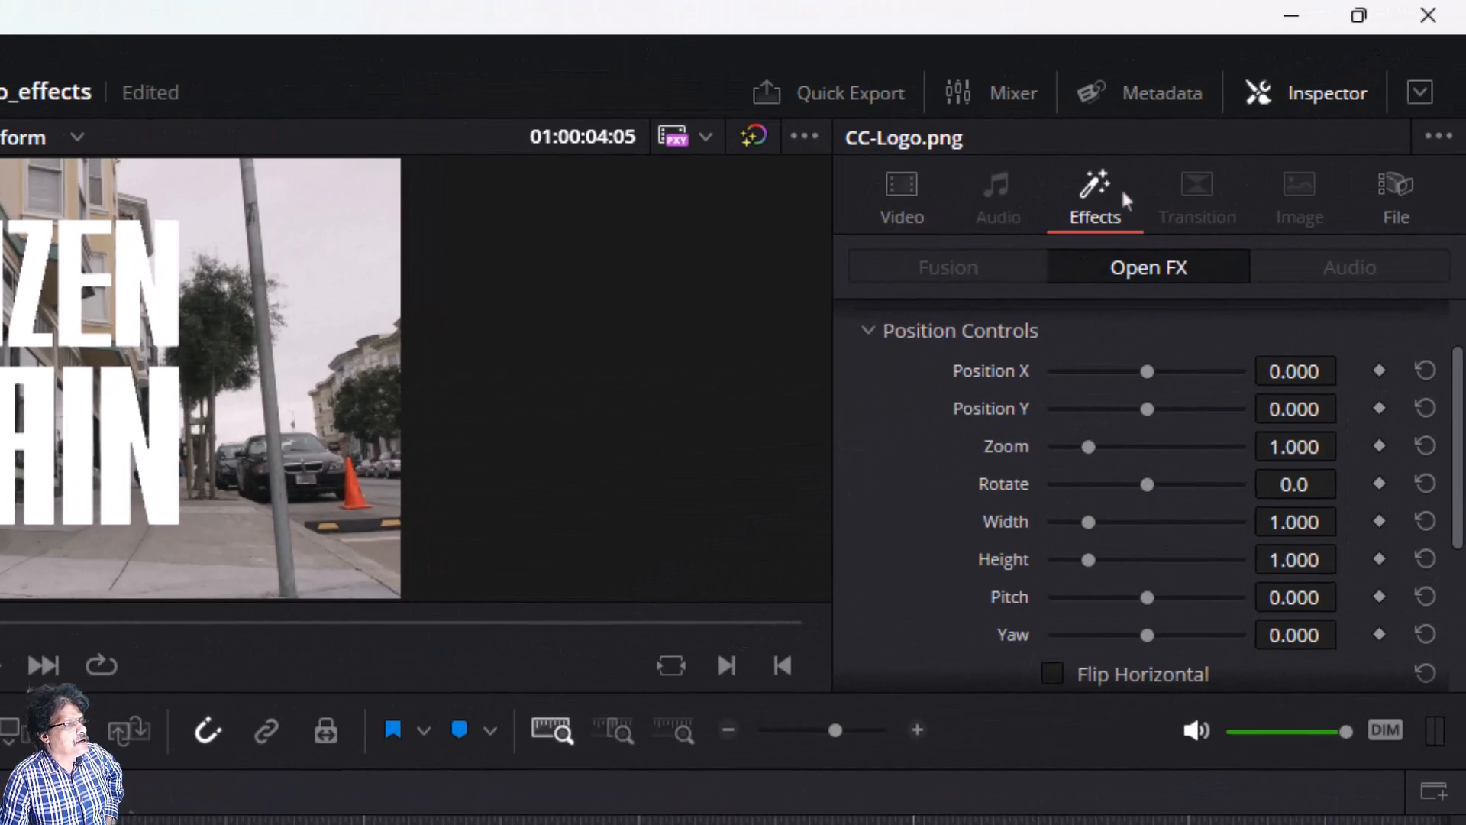
scroll(1121, 428, up, 2)
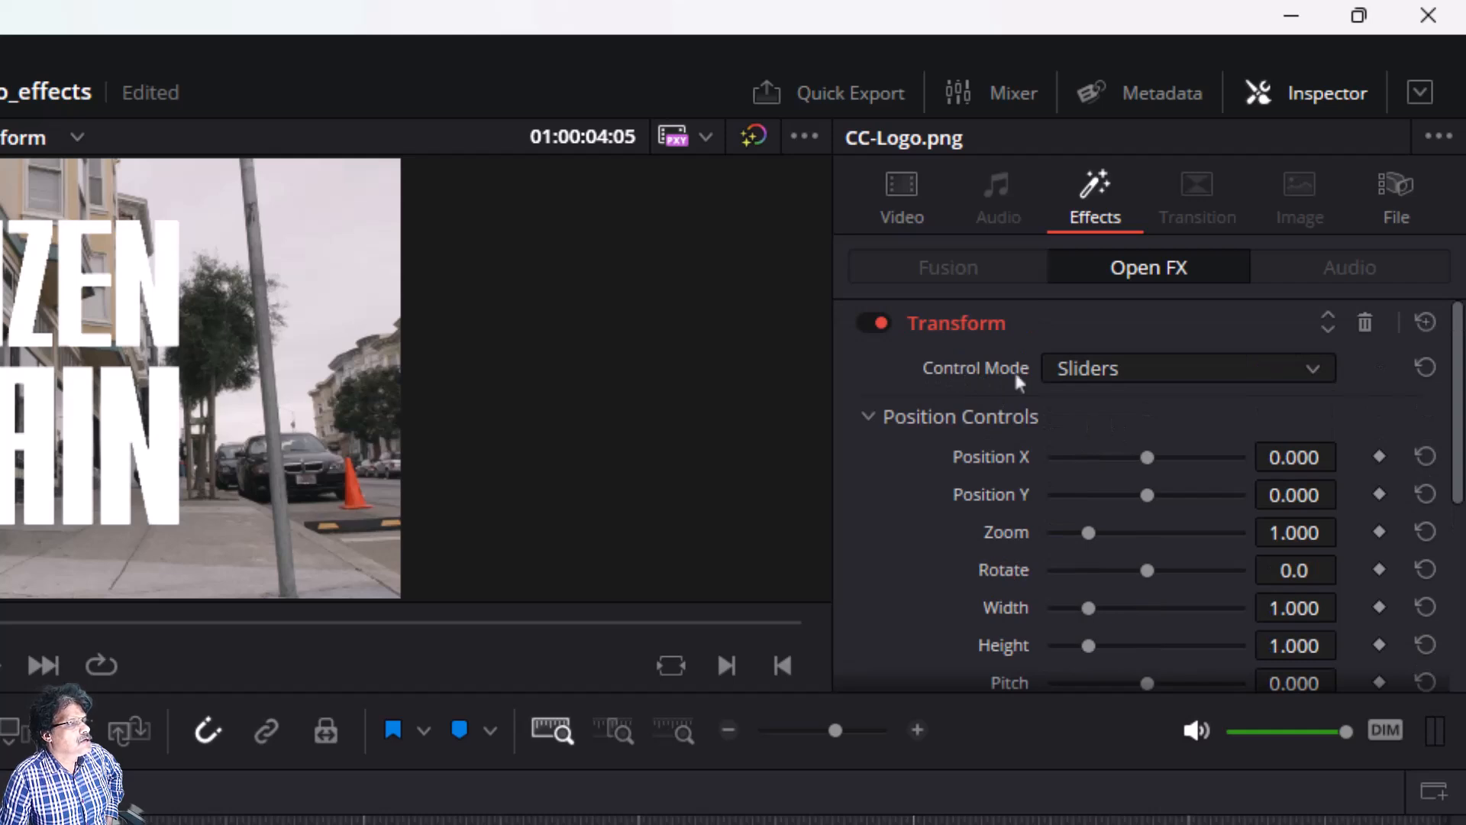
click(1107, 369)
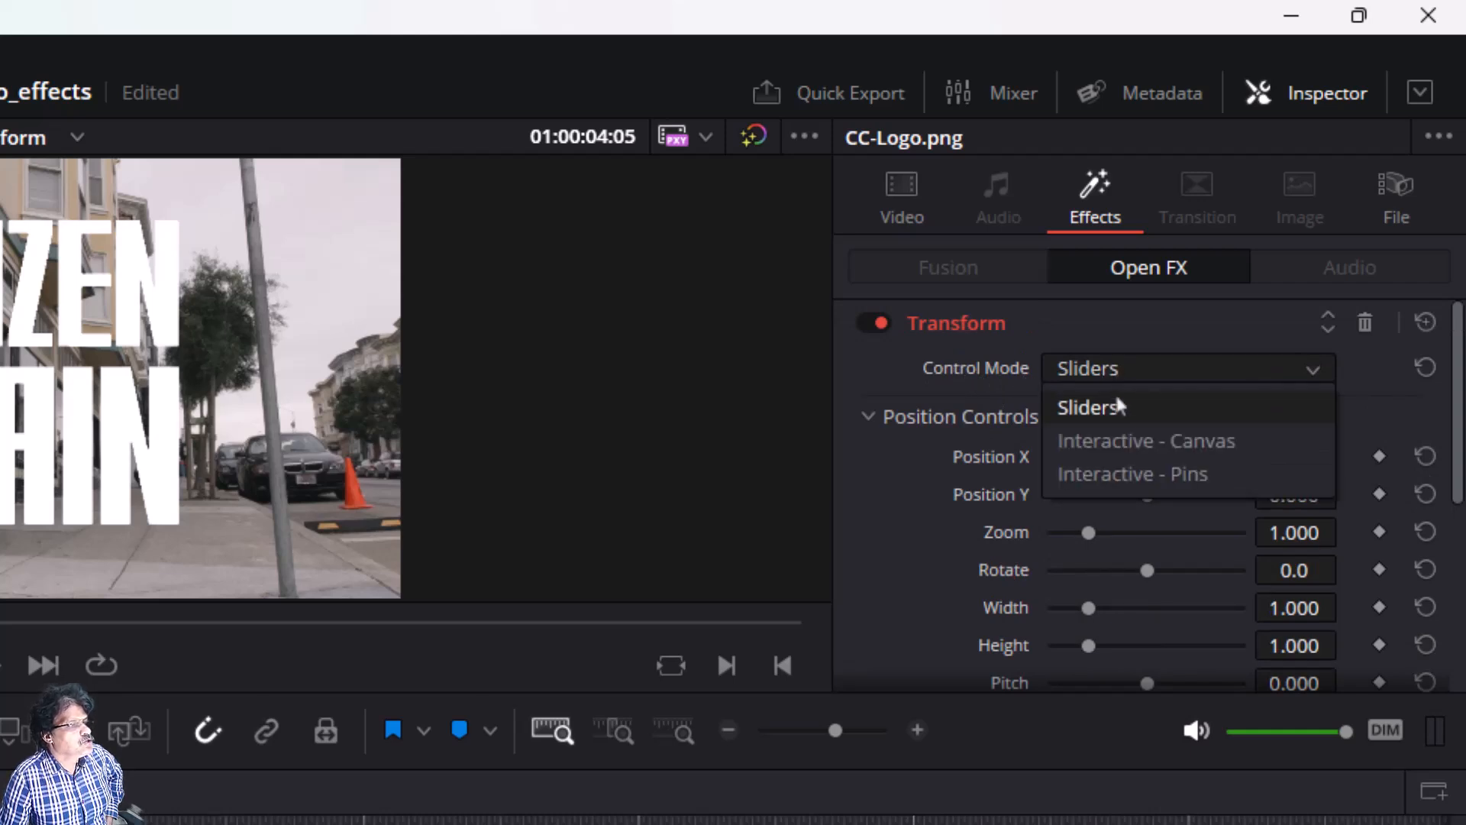
click(1127, 442)
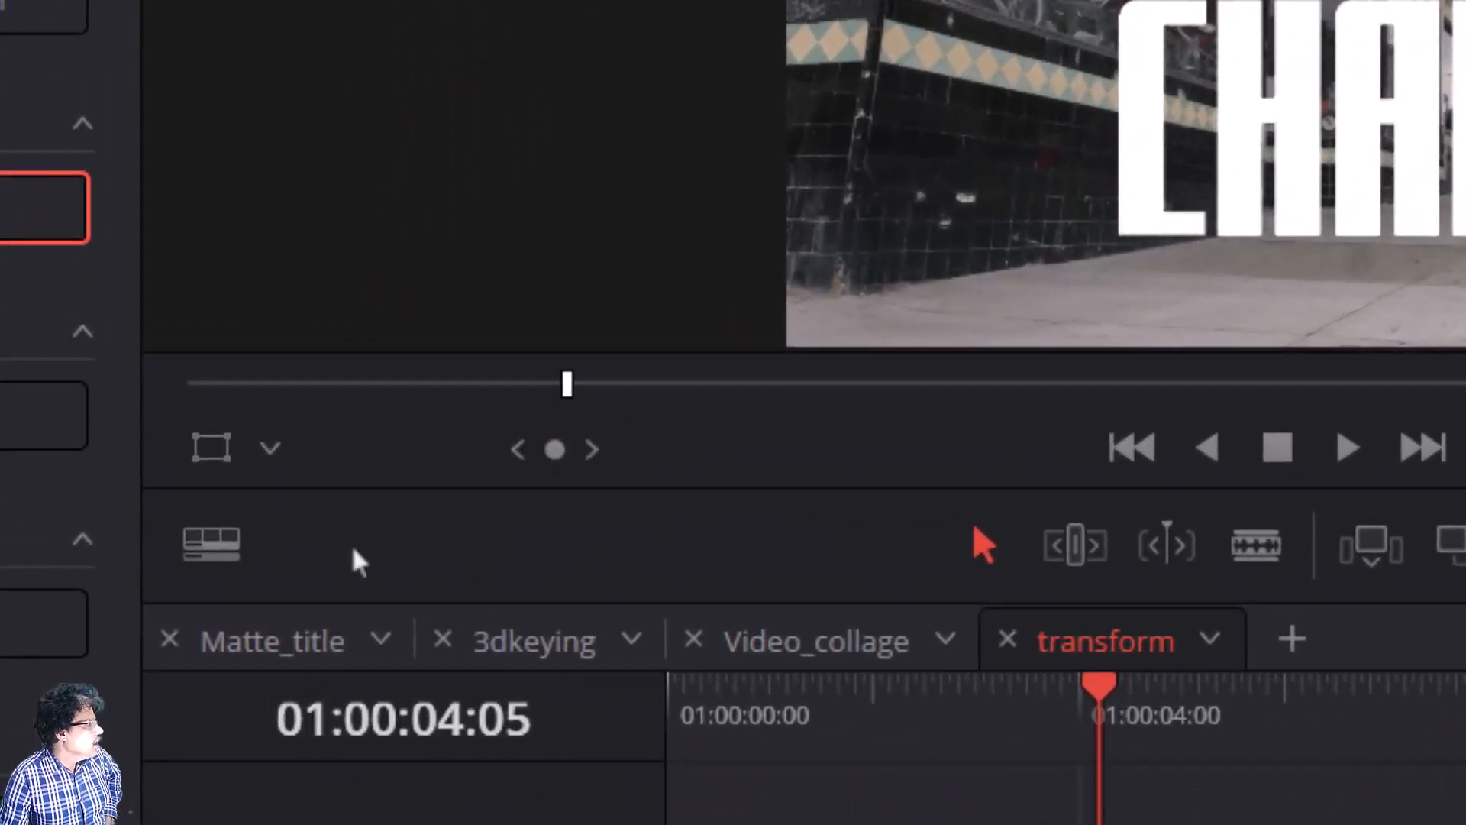
click(271, 450)
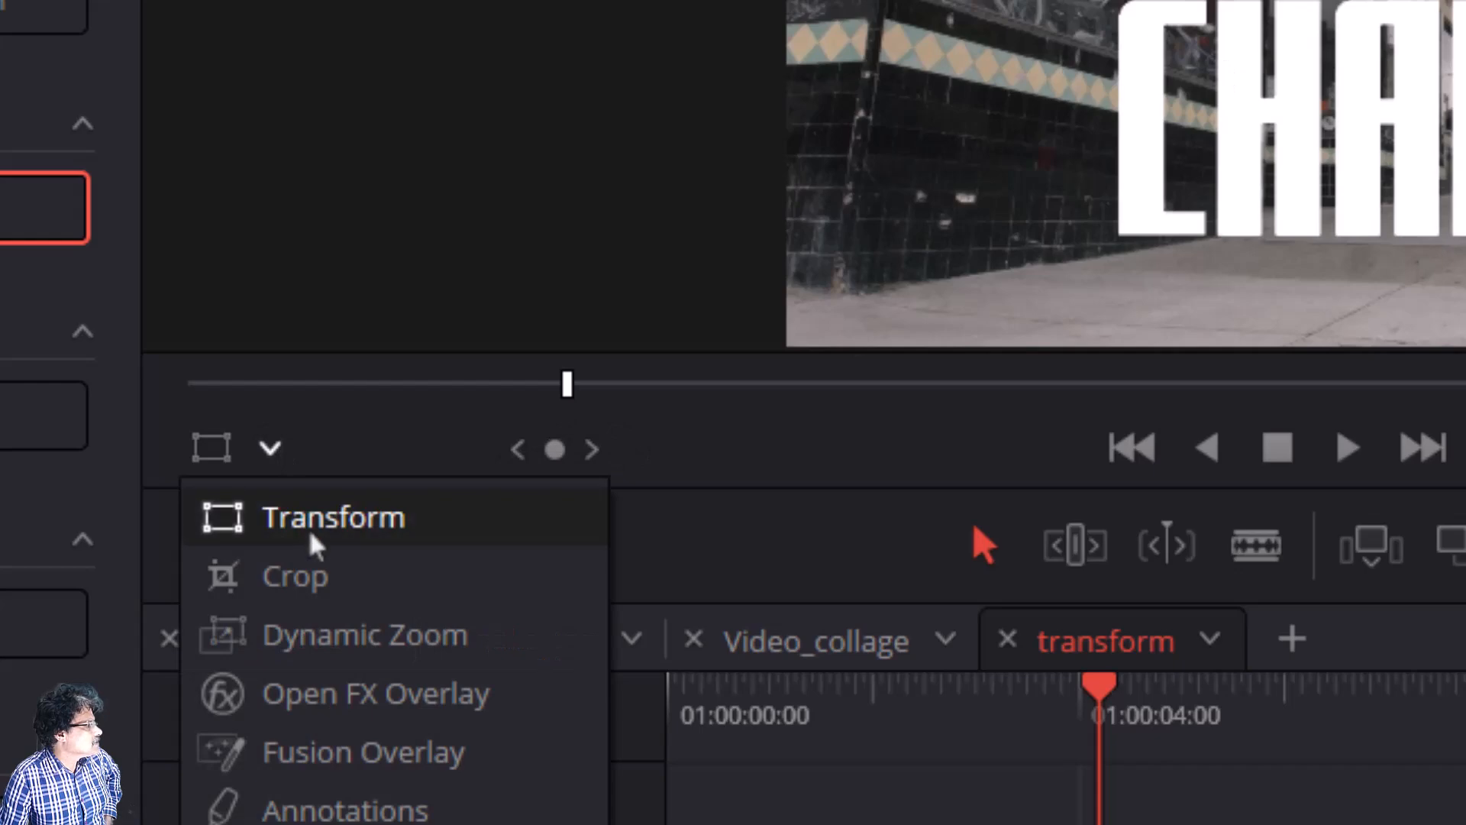
click(336, 695)
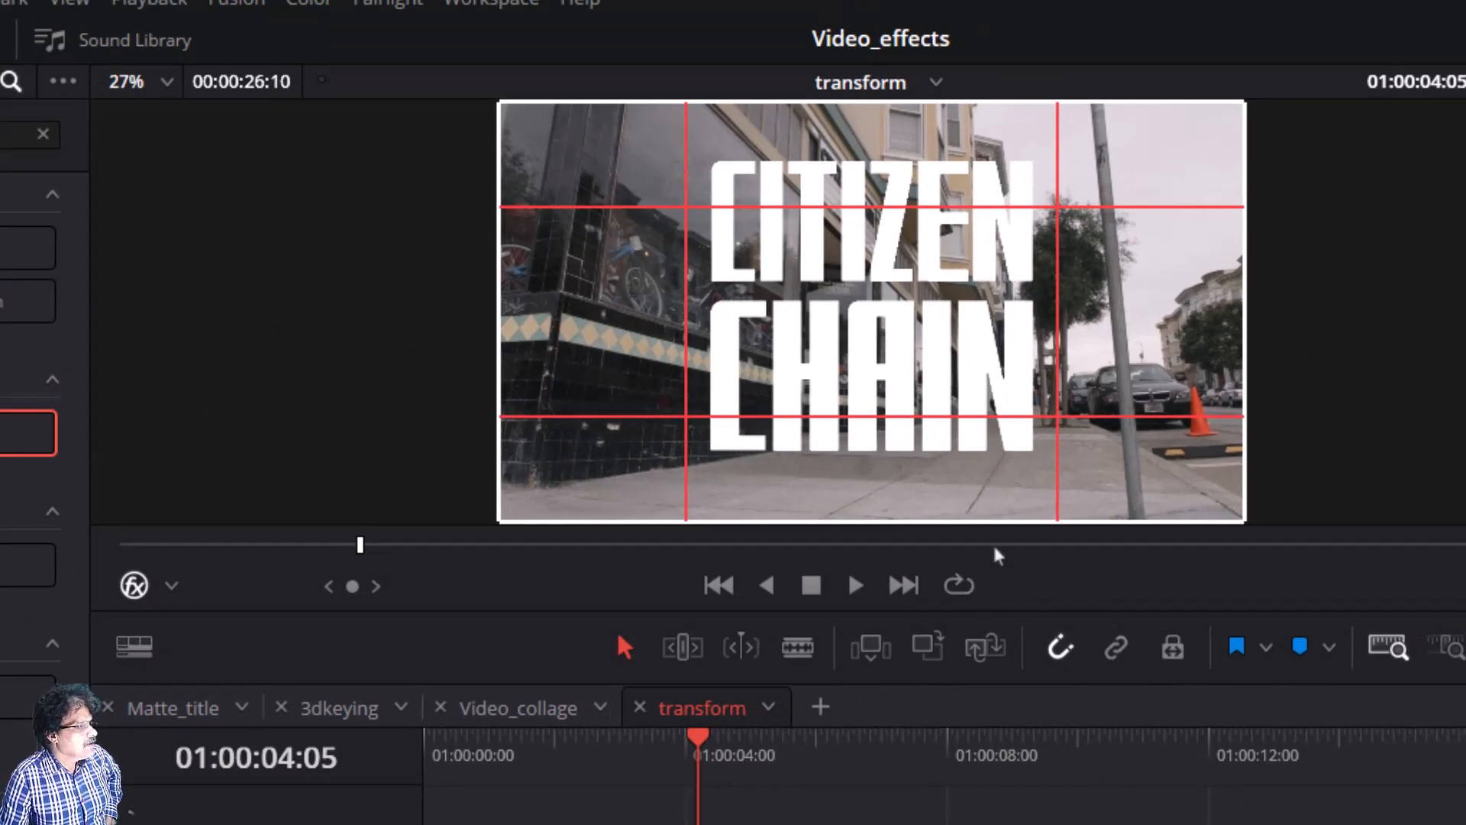
Enlarge the viewer and move the logo canvas's four corners roughly onto the corners of the large shop window
drag(938, 672, 942, 824)
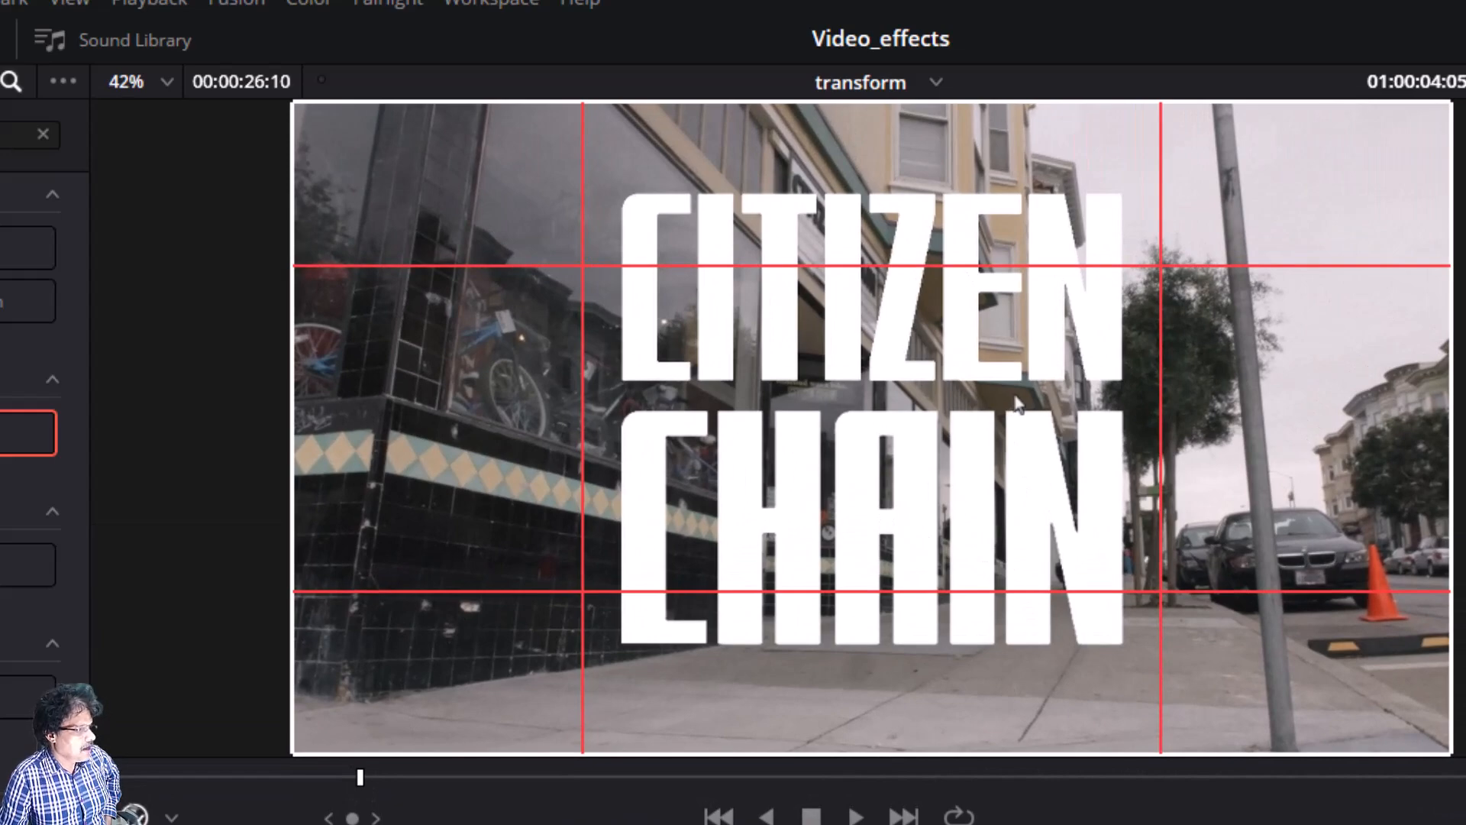
drag(338, 125, 542, 113)
drag(371, 682, 513, 345)
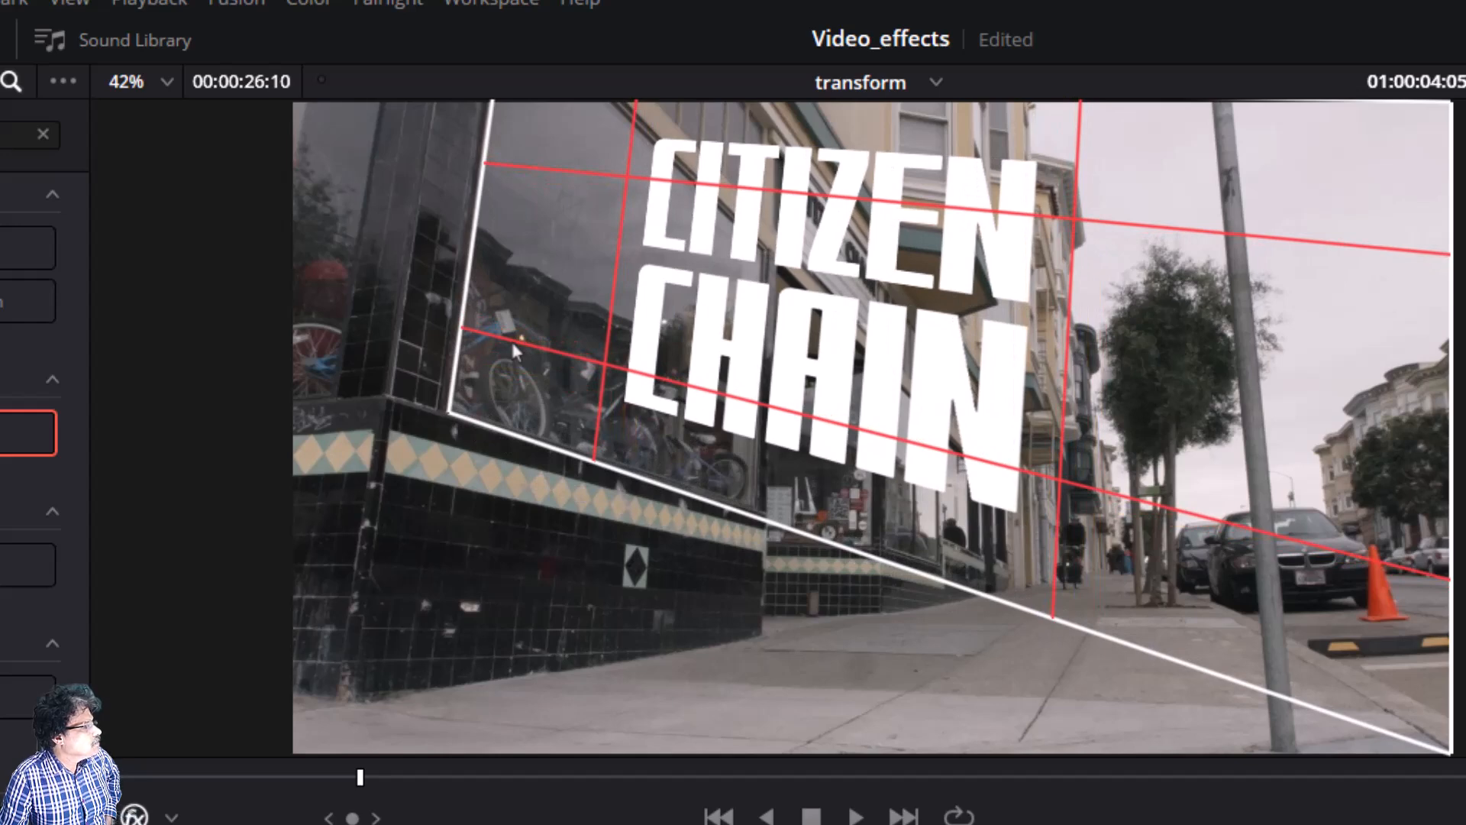
drag(1422, 711, 727, 456)
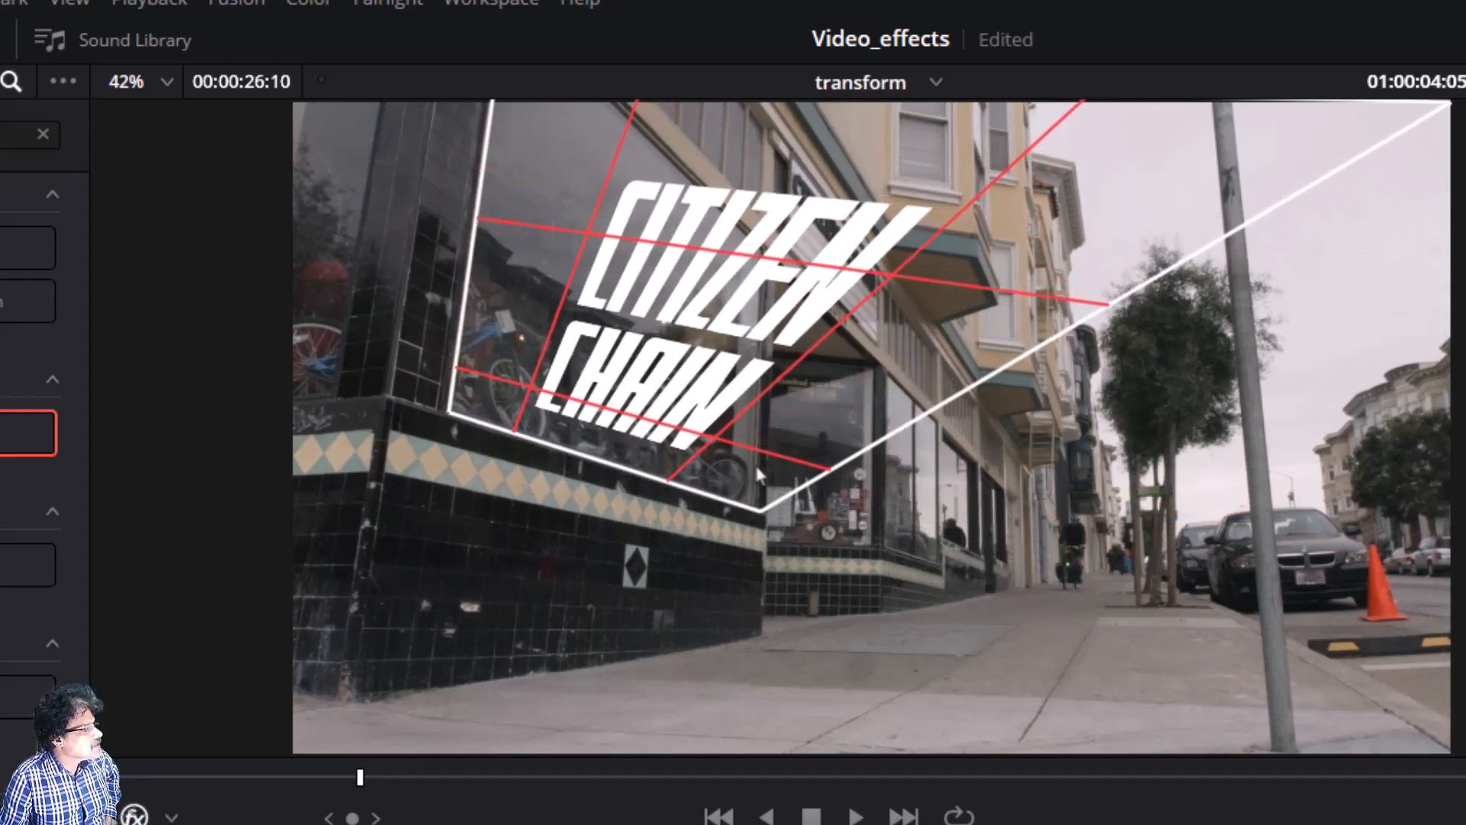
drag(1409, 114, 714, 267)
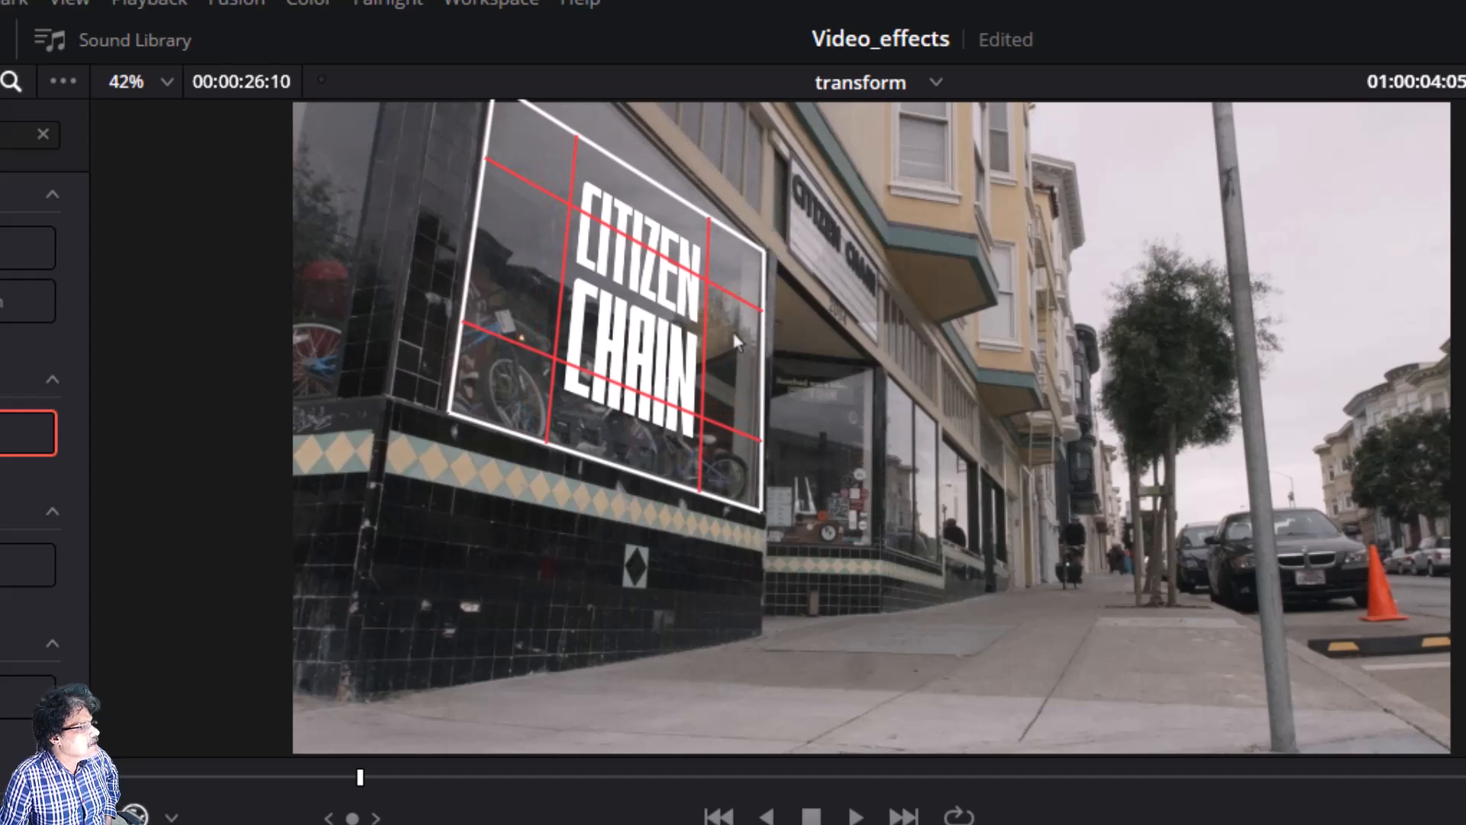
Fine-tune the logo canvas's upper-right and lower-right corners to fit the right edge of the shop window
scroll(735, 338, up, 8)
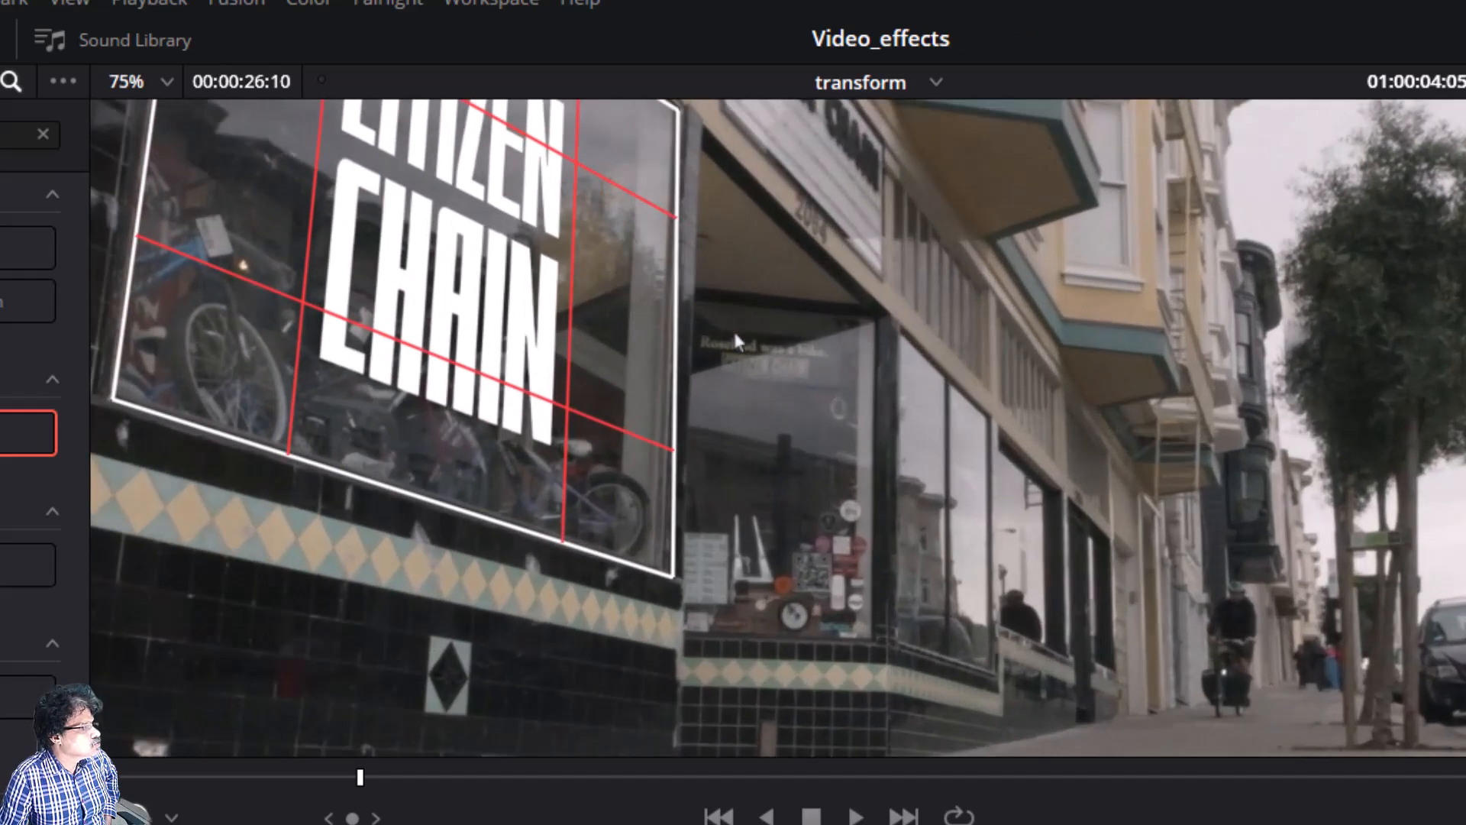
mouse_move(644, 528)
mouse_down()
mouse_move(621, 528)
mouse_move(638, 534)
mouse_up()
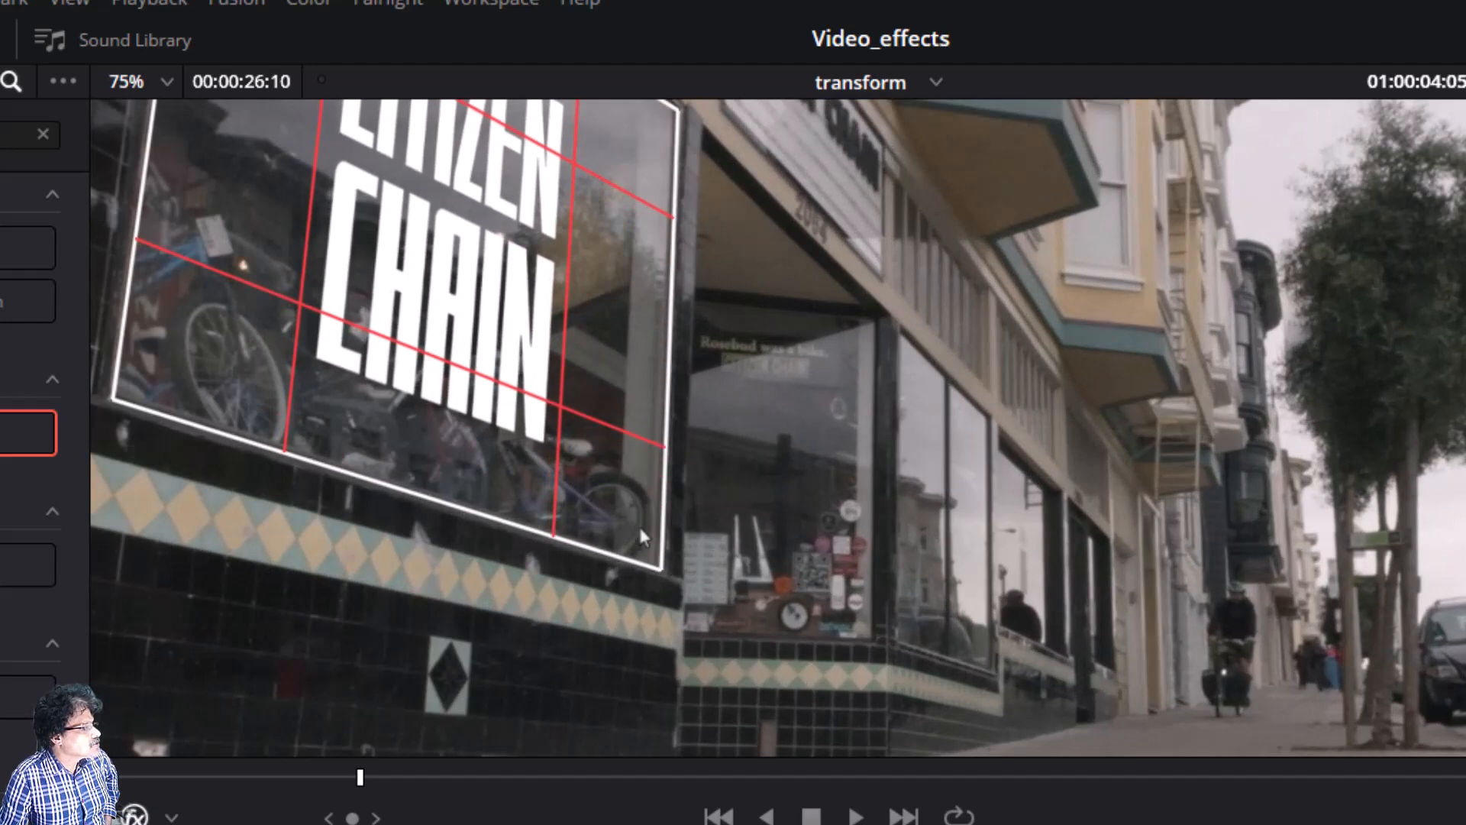
scroll(621, 397, up, 1)
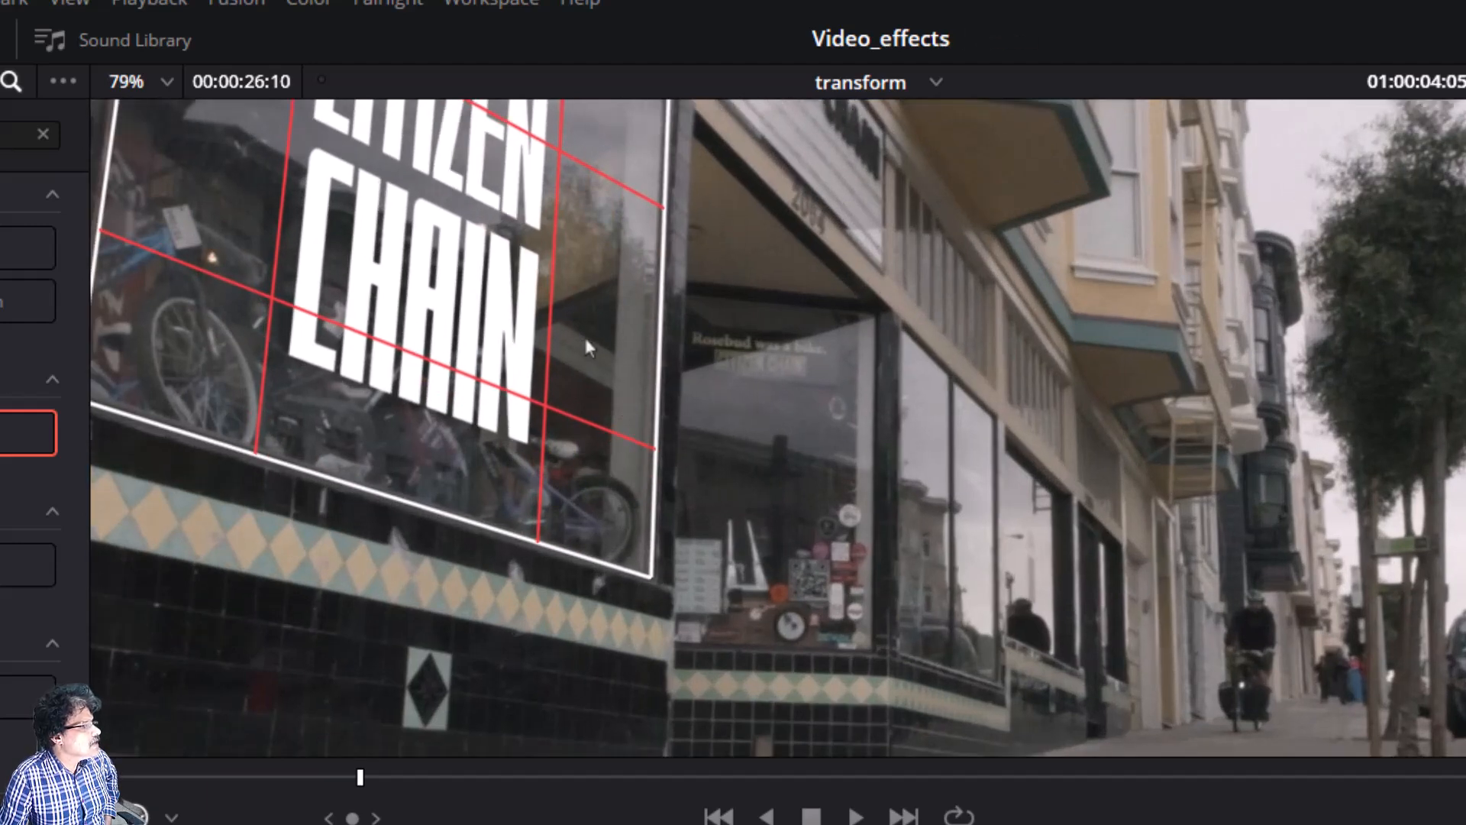
scroll(601, 339, up, 1)
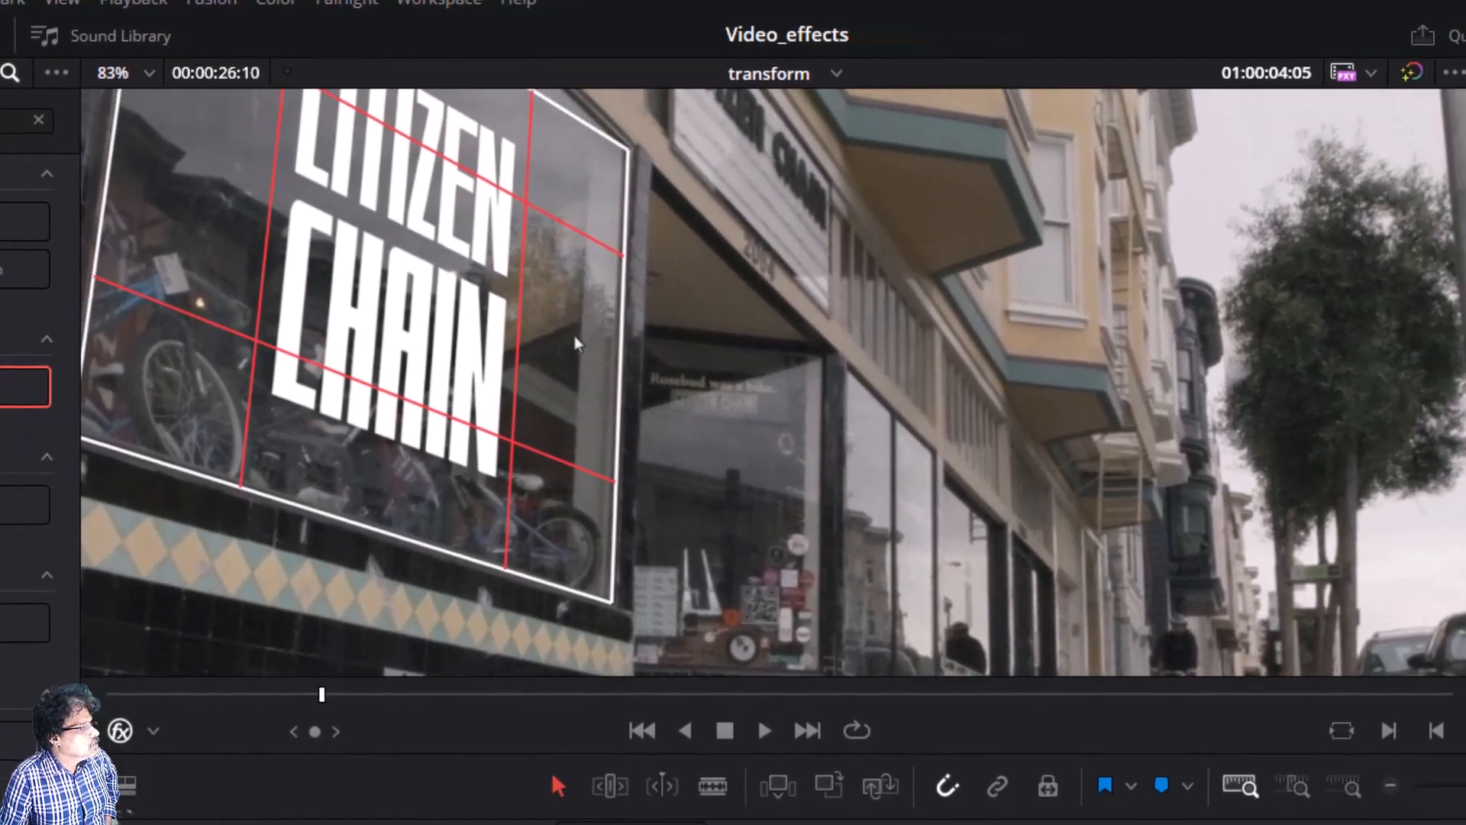
drag(574, 336, 660, 418)
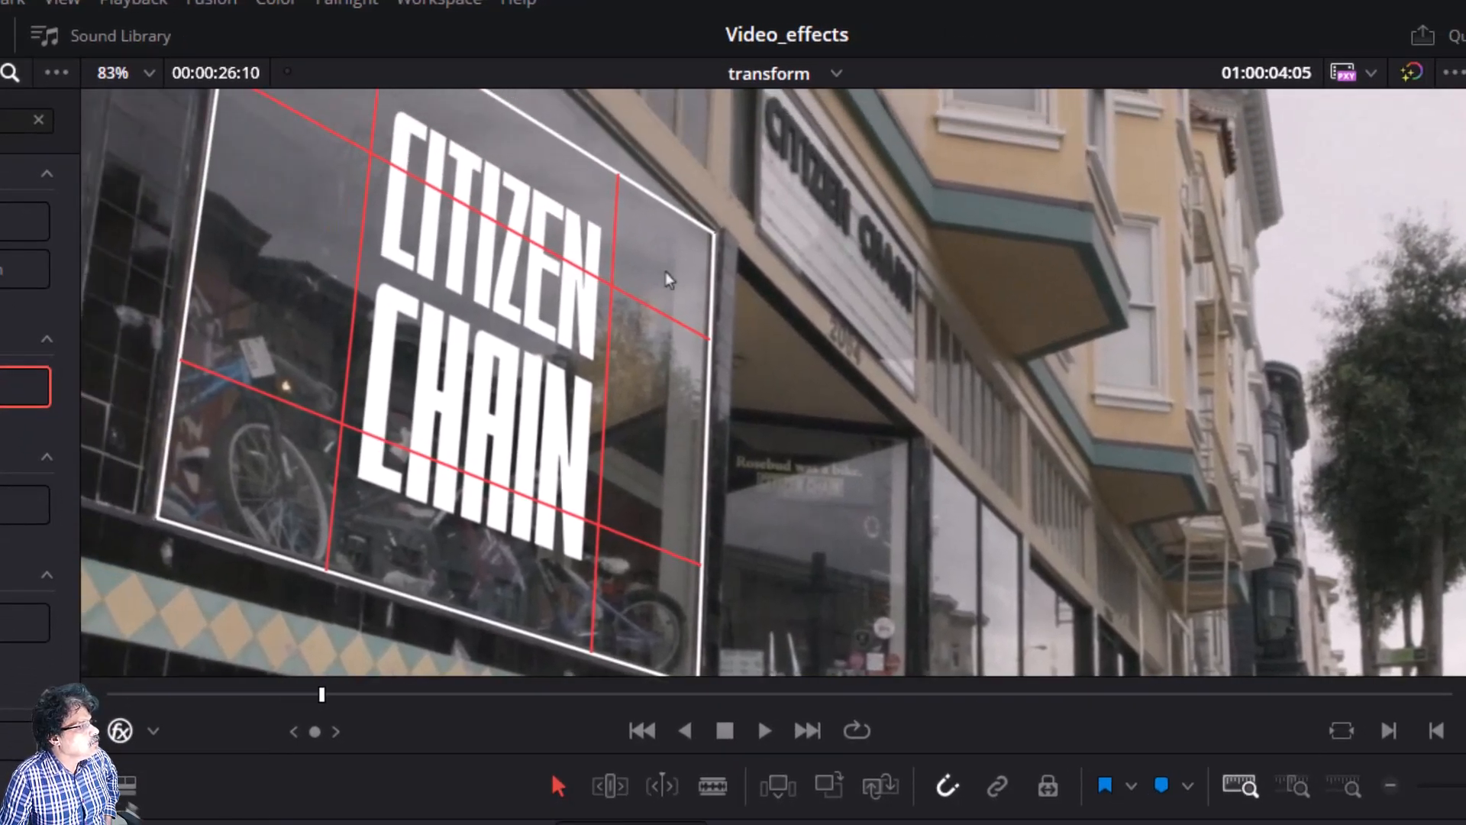
drag(663, 258, 659, 248)
drag(648, 449, 653, 371)
drag(676, 546, 666, 551)
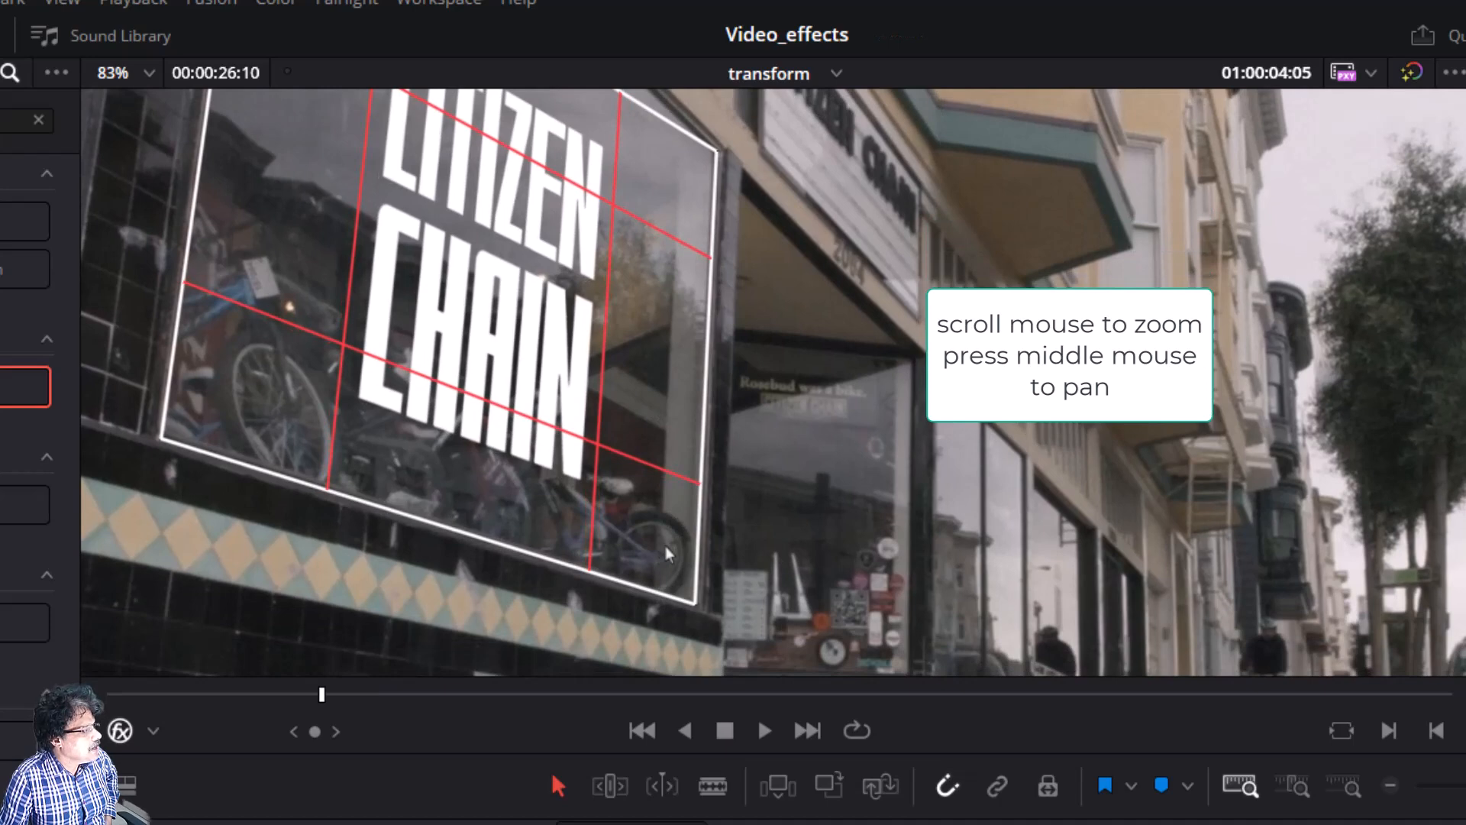
drag(657, 417, 658, 408)
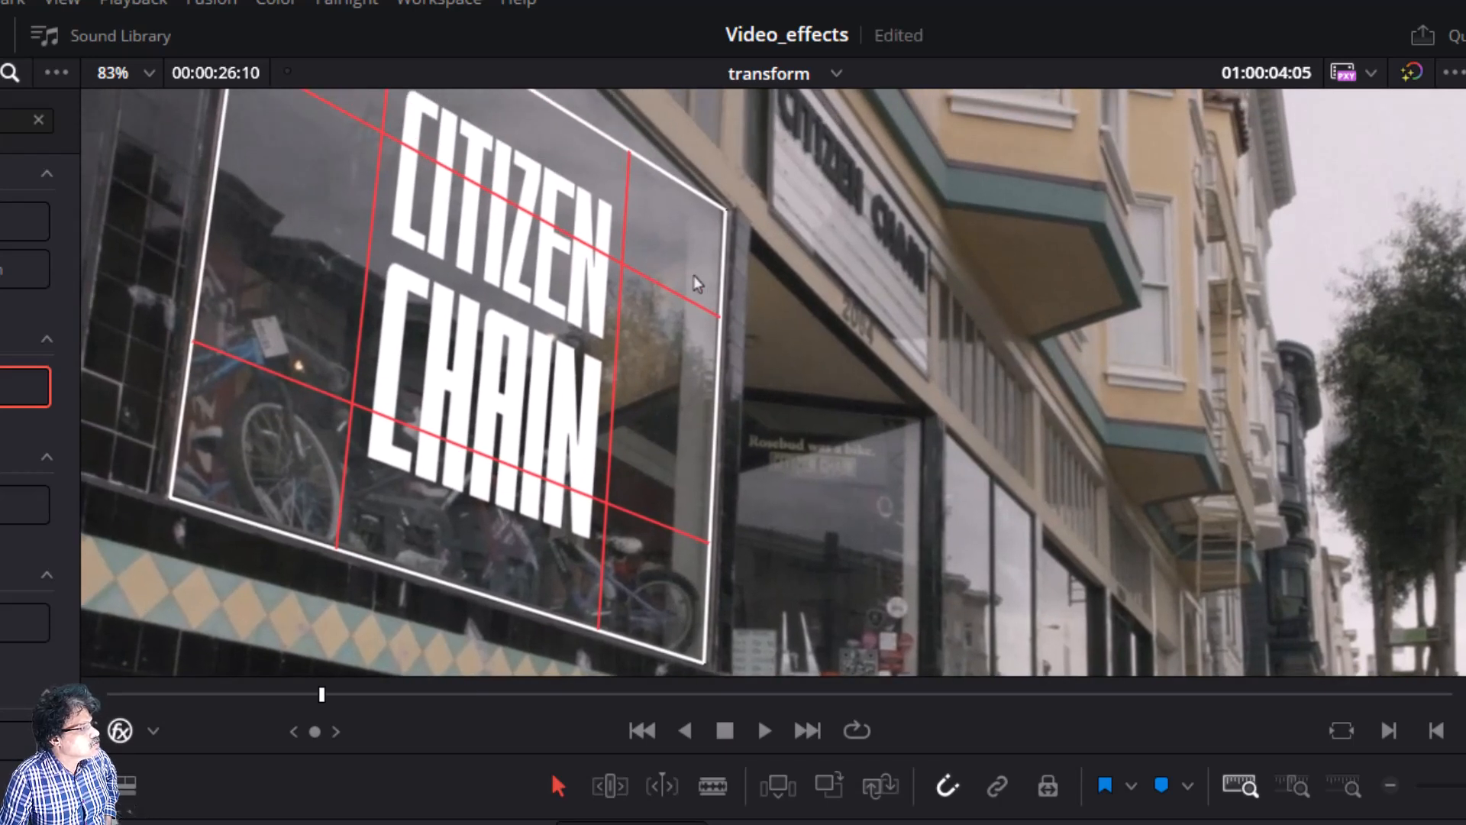
drag(690, 224, 691, 225)
Refine the canvas's lower-left corner and extend its upper-left corner above the frame, following the window's perspective
drag(314, 431, 702, 450)
drag(578, 491, 576, 489)
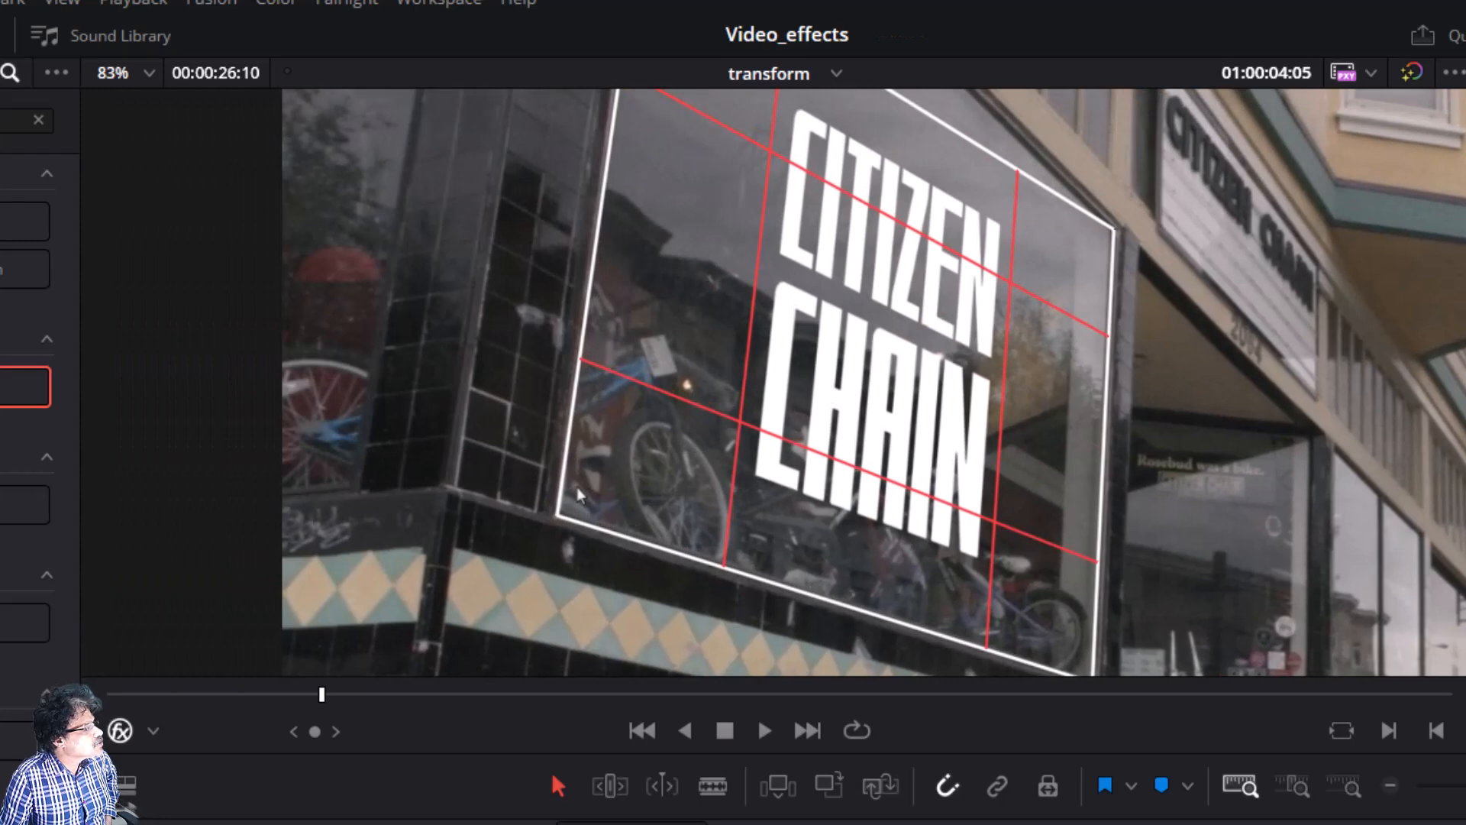
drag(640, 341, 544, 606)
drag(579, 415, 514, 522)
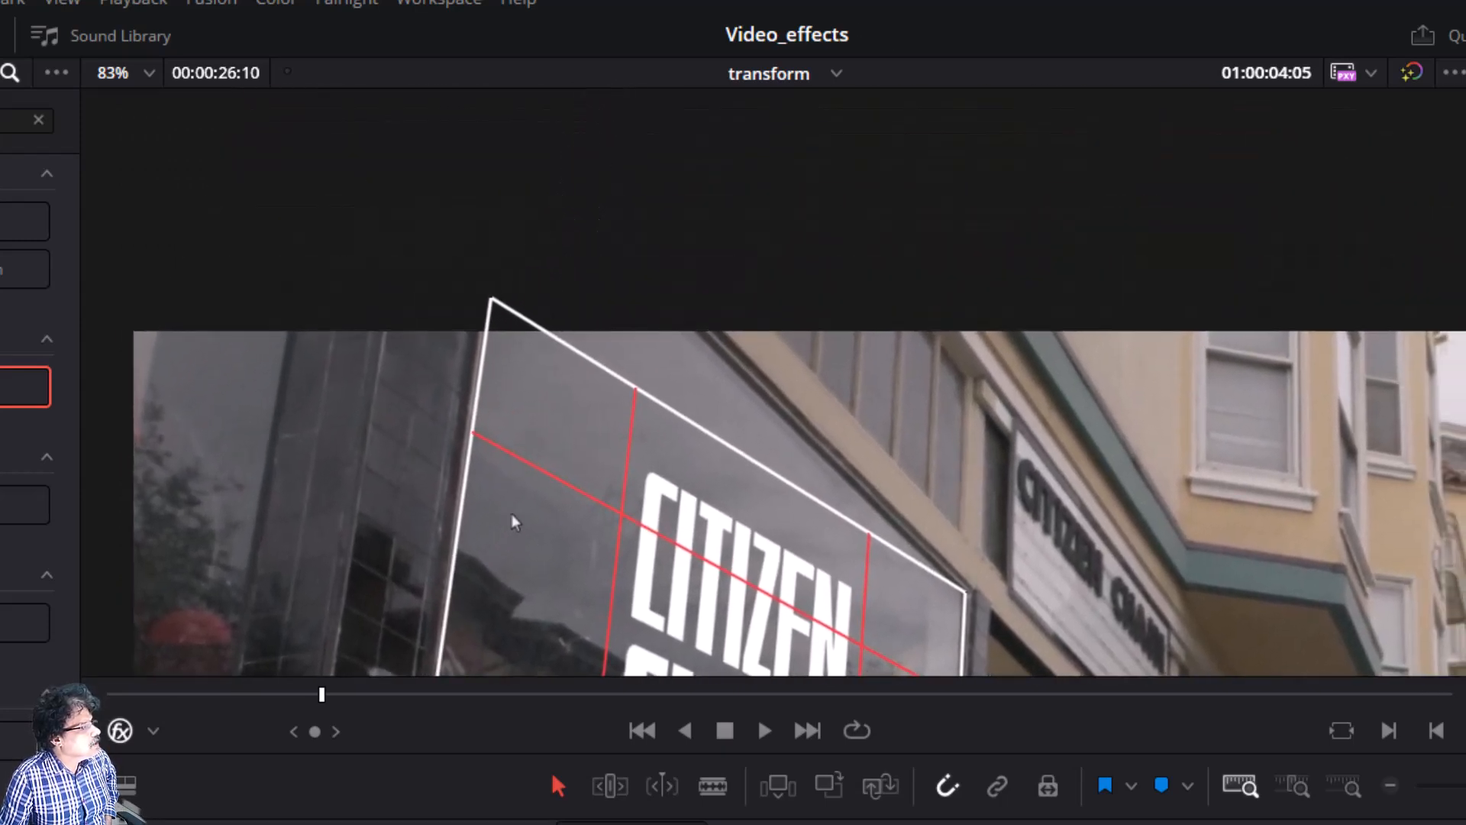
drag(507, 351, 527, 198)
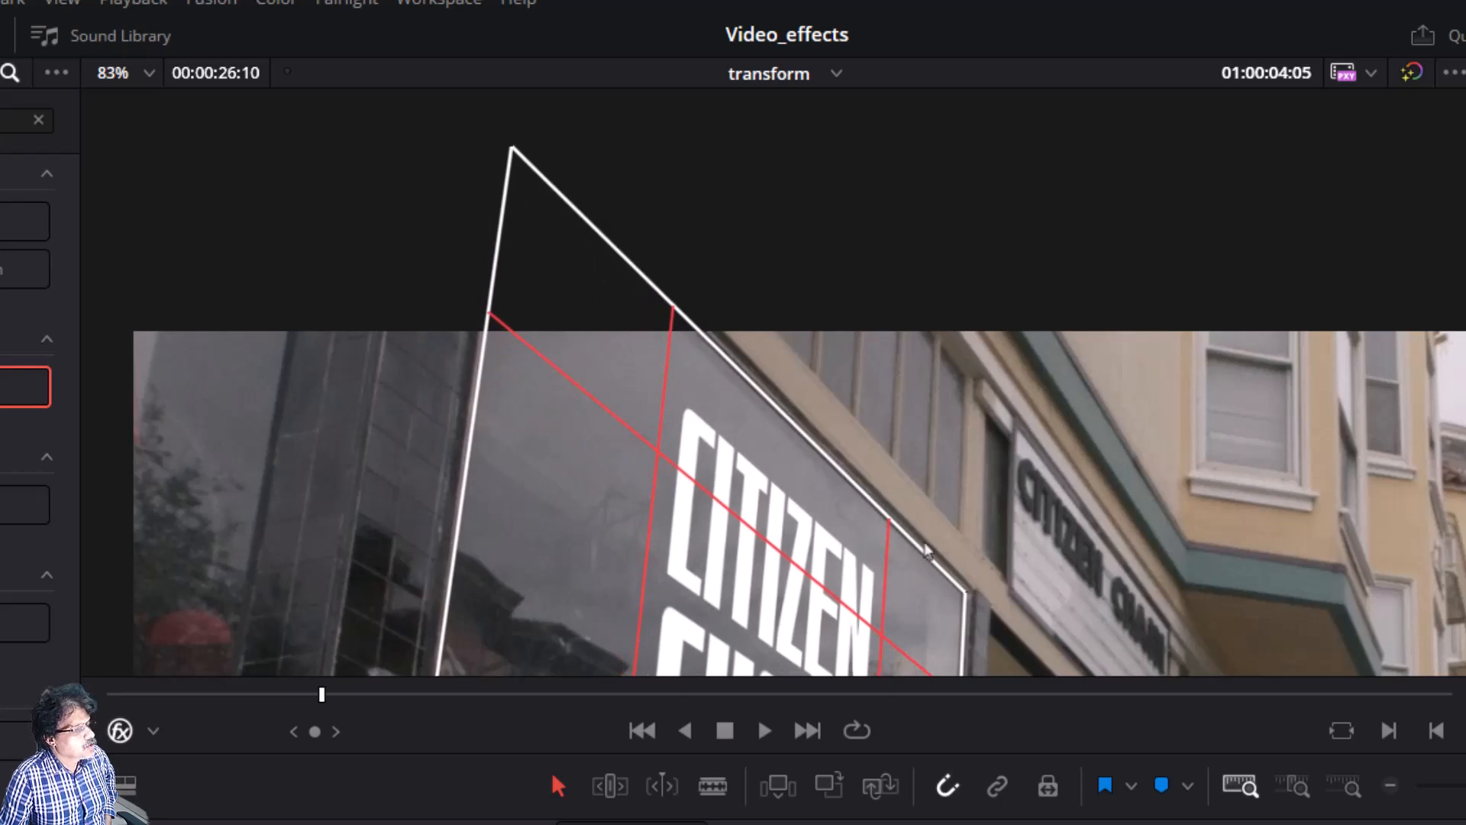
Bring the whole frame back into view and turn off the Open FX Overlay
scroll(862, 545, down, 5)
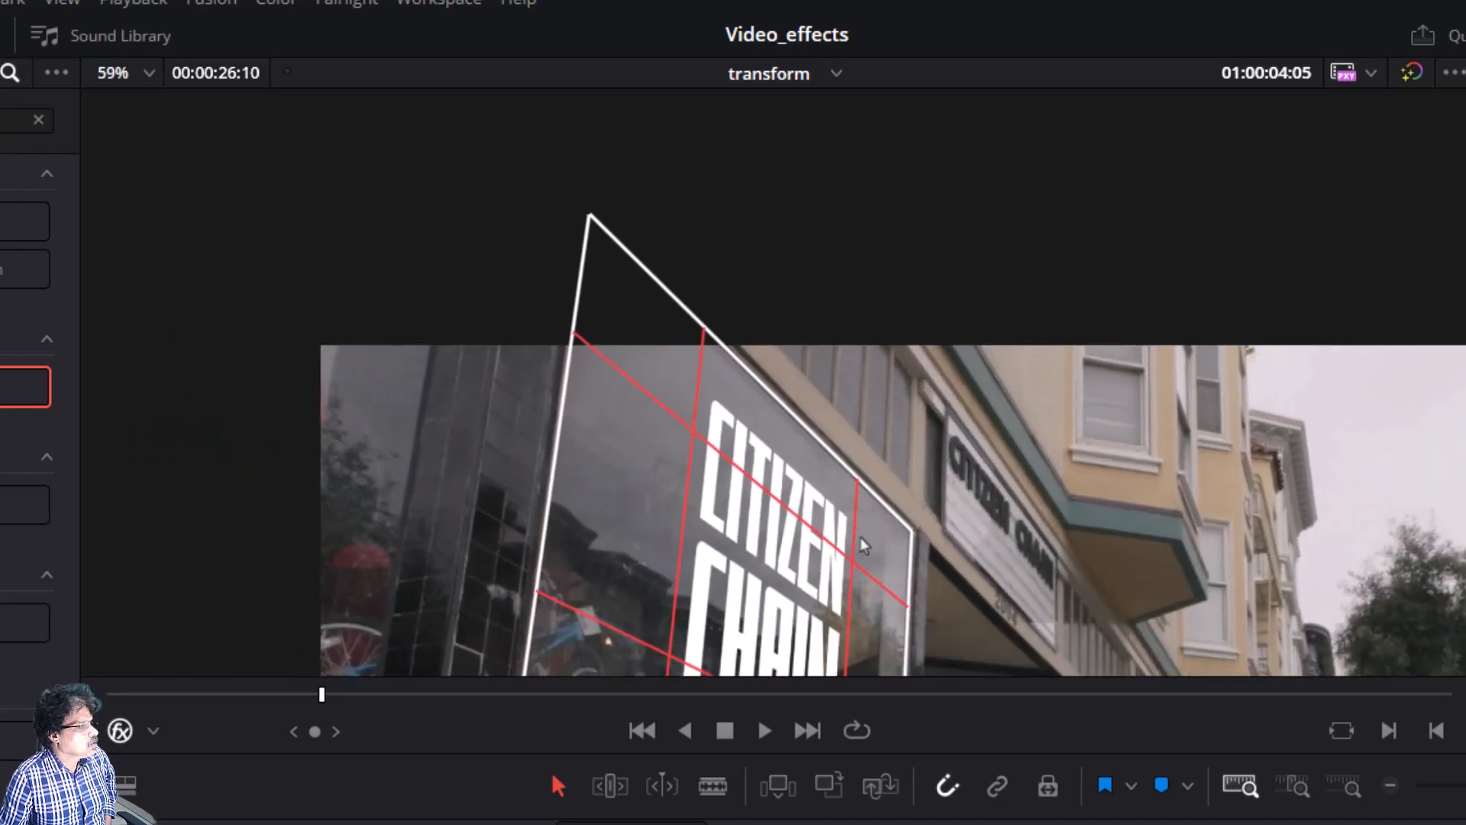
scroll(862, 545, down, 5)
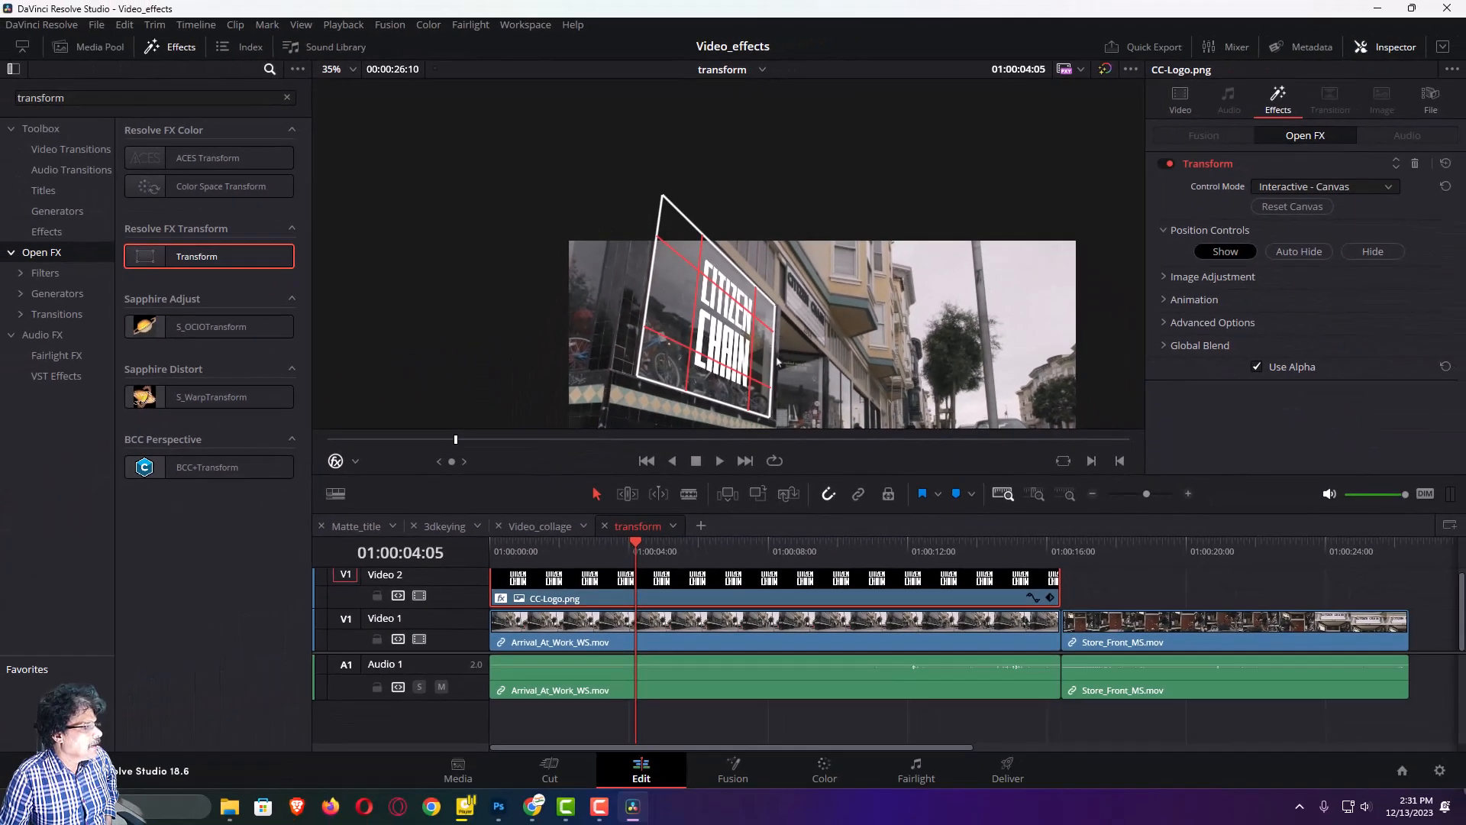
drag(777, 361, 727, 223)
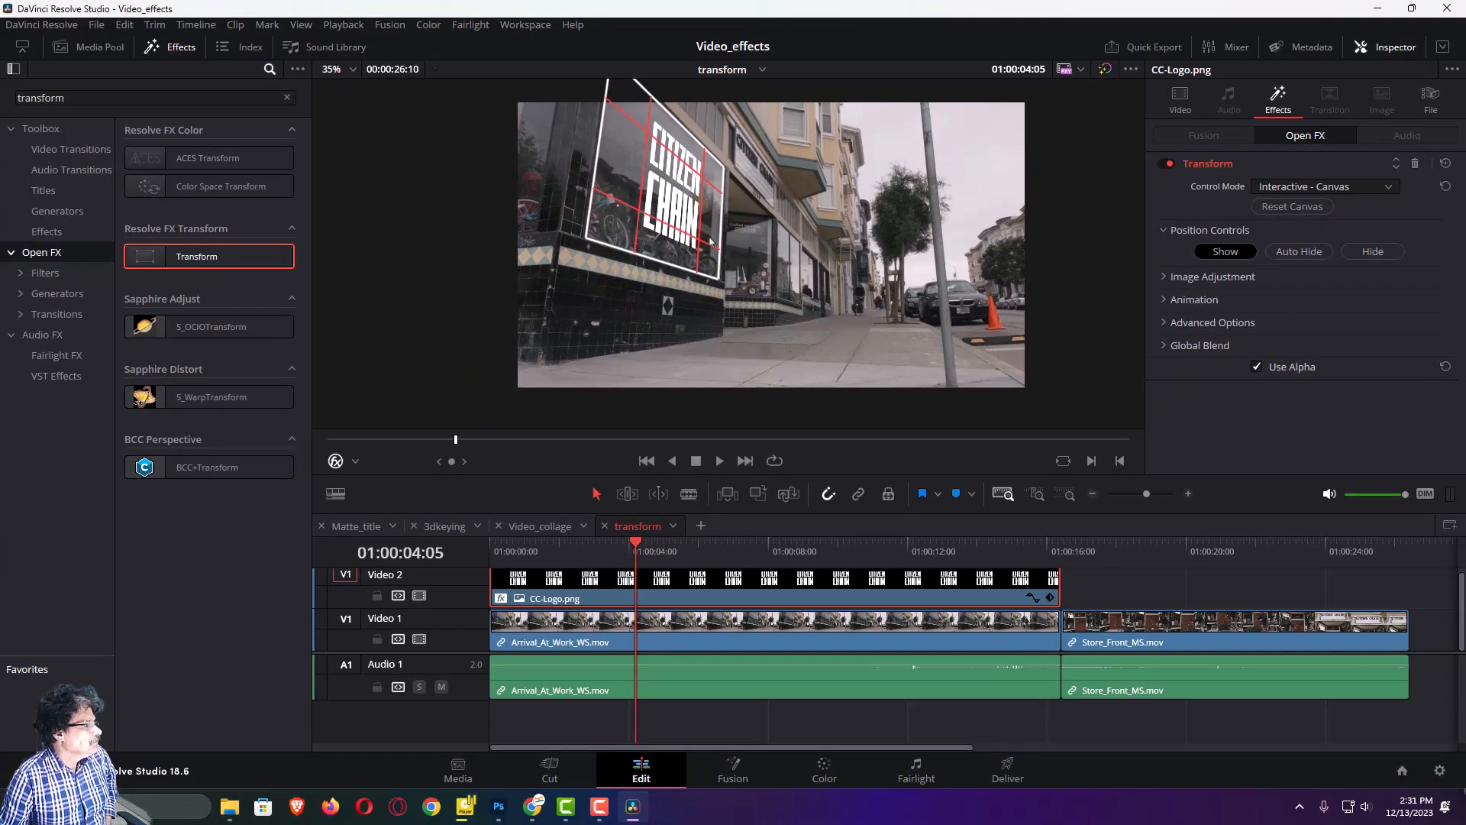
click(335, 461)
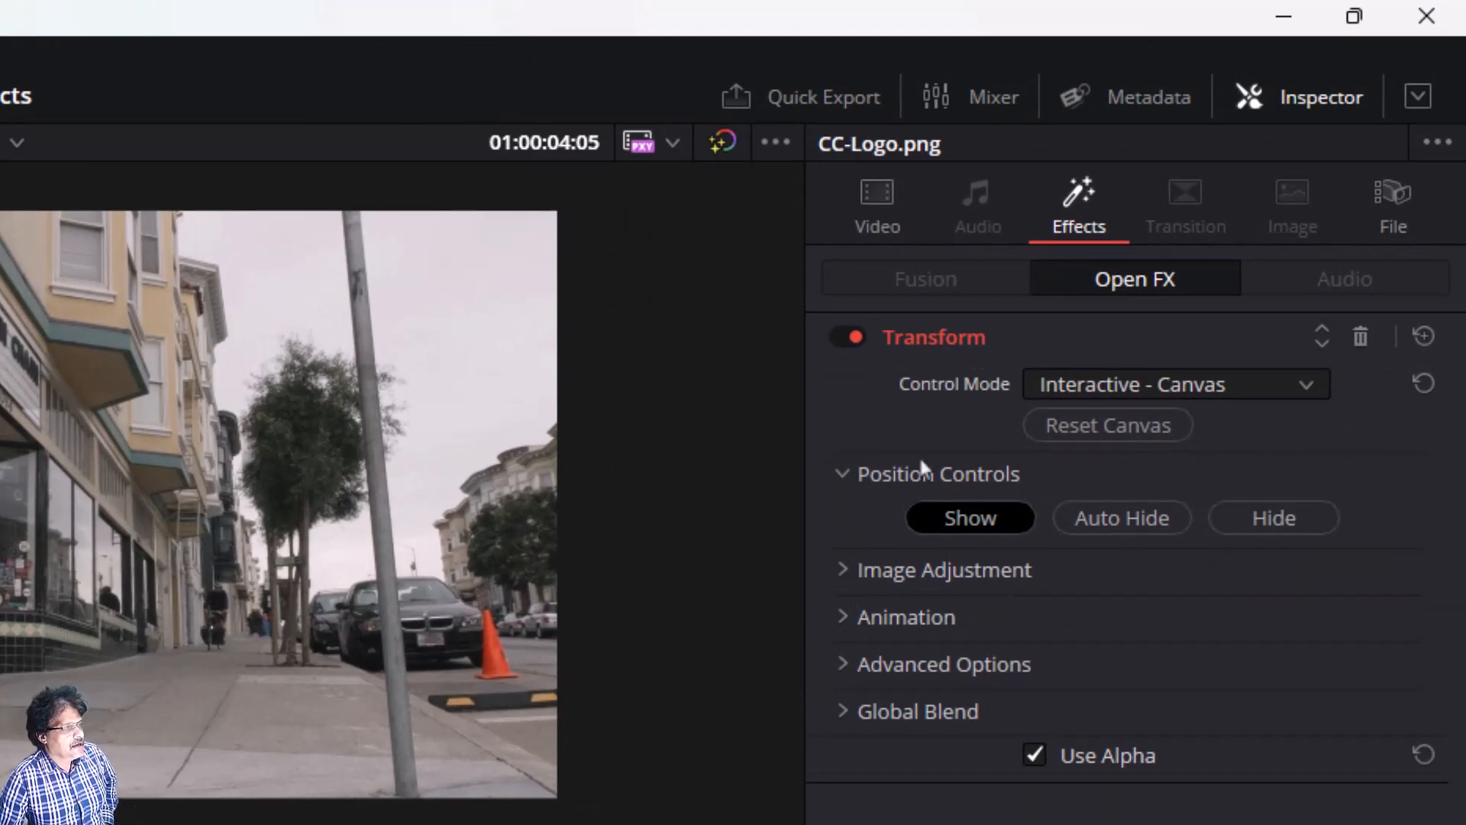
Set the composite mode of the CC-Logo.png clip to Overlay
click(868, 202)
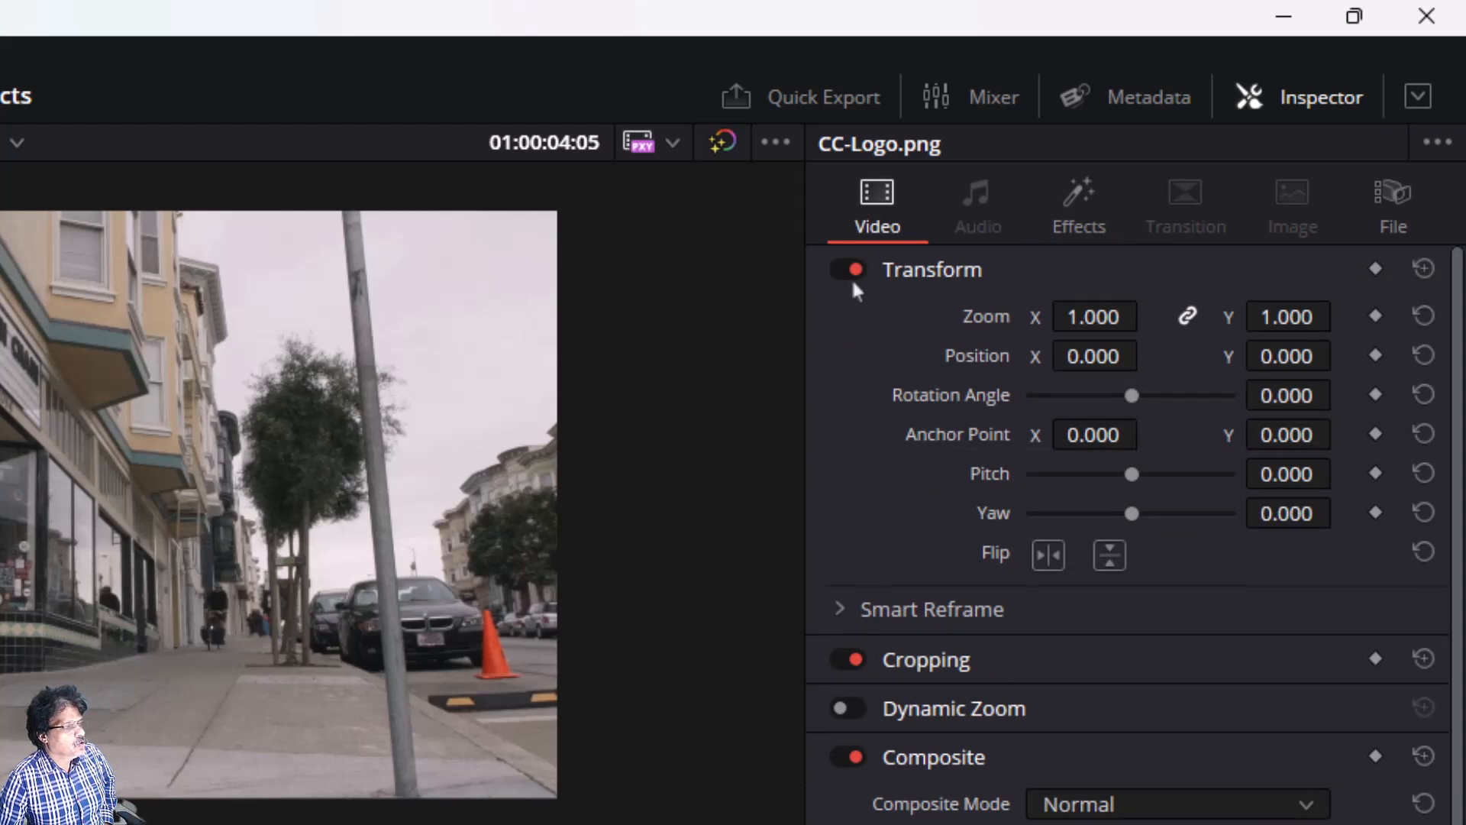
scroll(941, 632, down, 3)
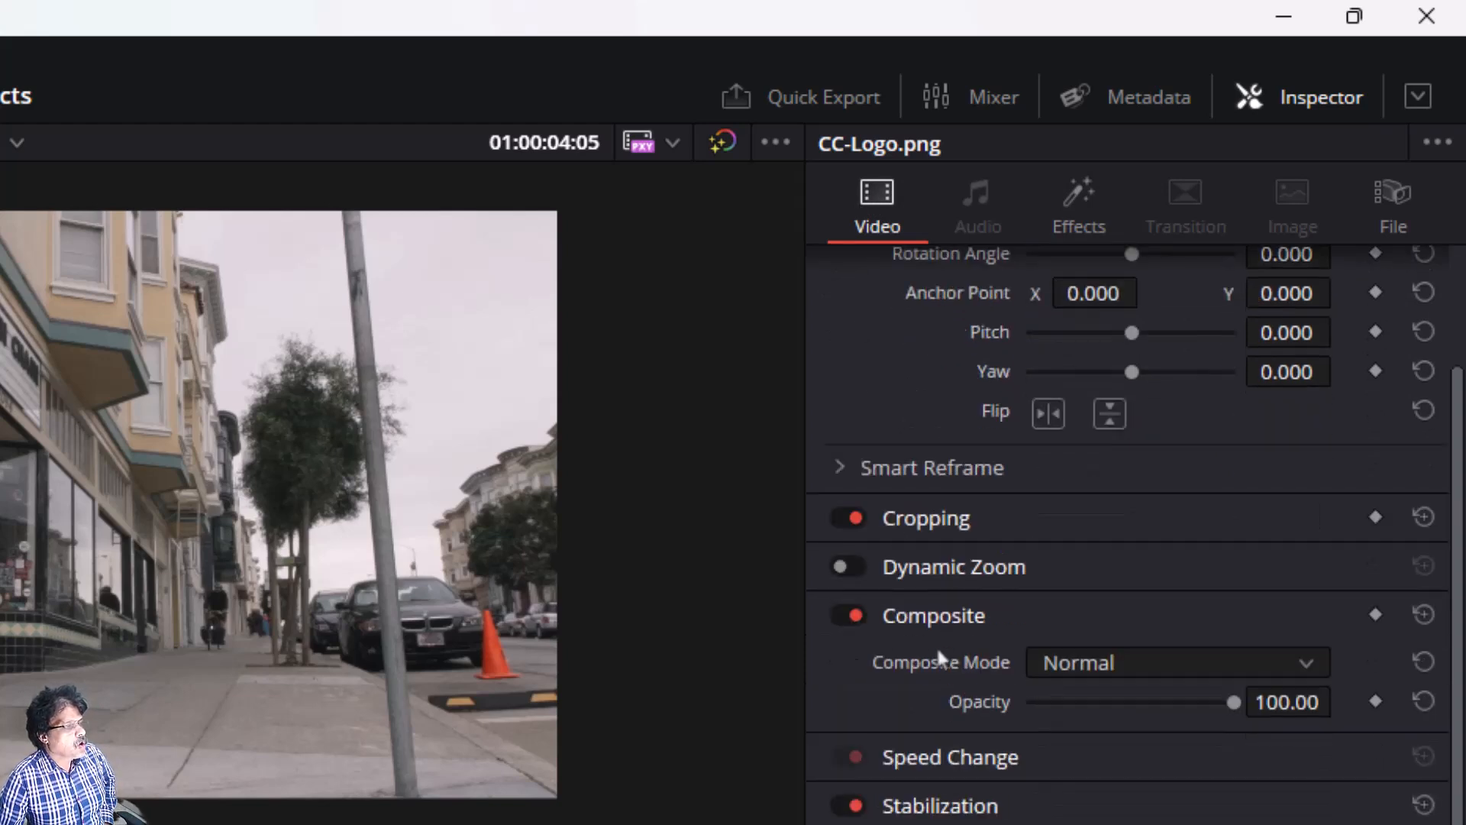
click(1106, 662)
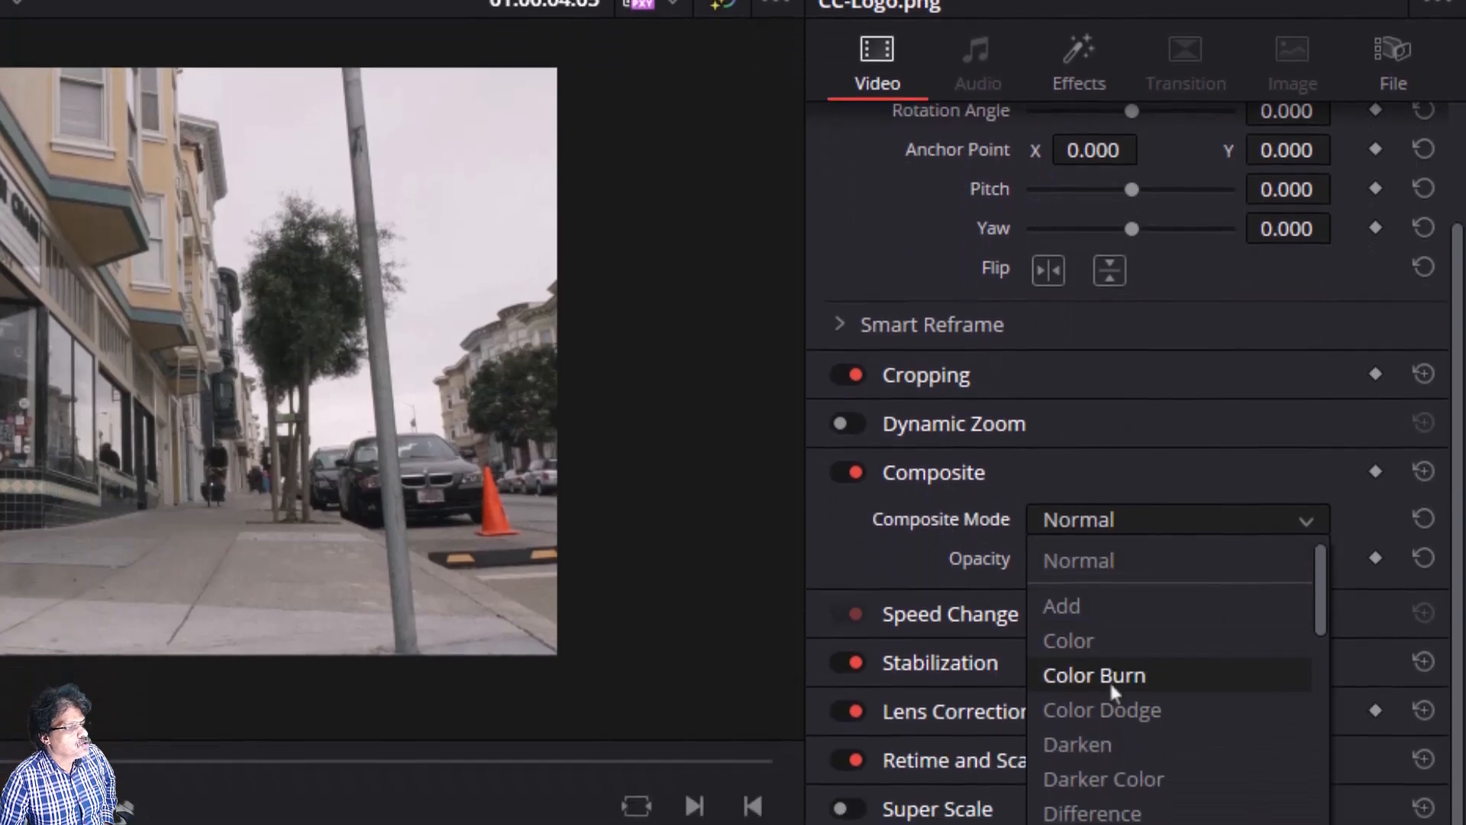
scroll(1109, 678, down, 1)
scroll(1109, 667, down, 1)
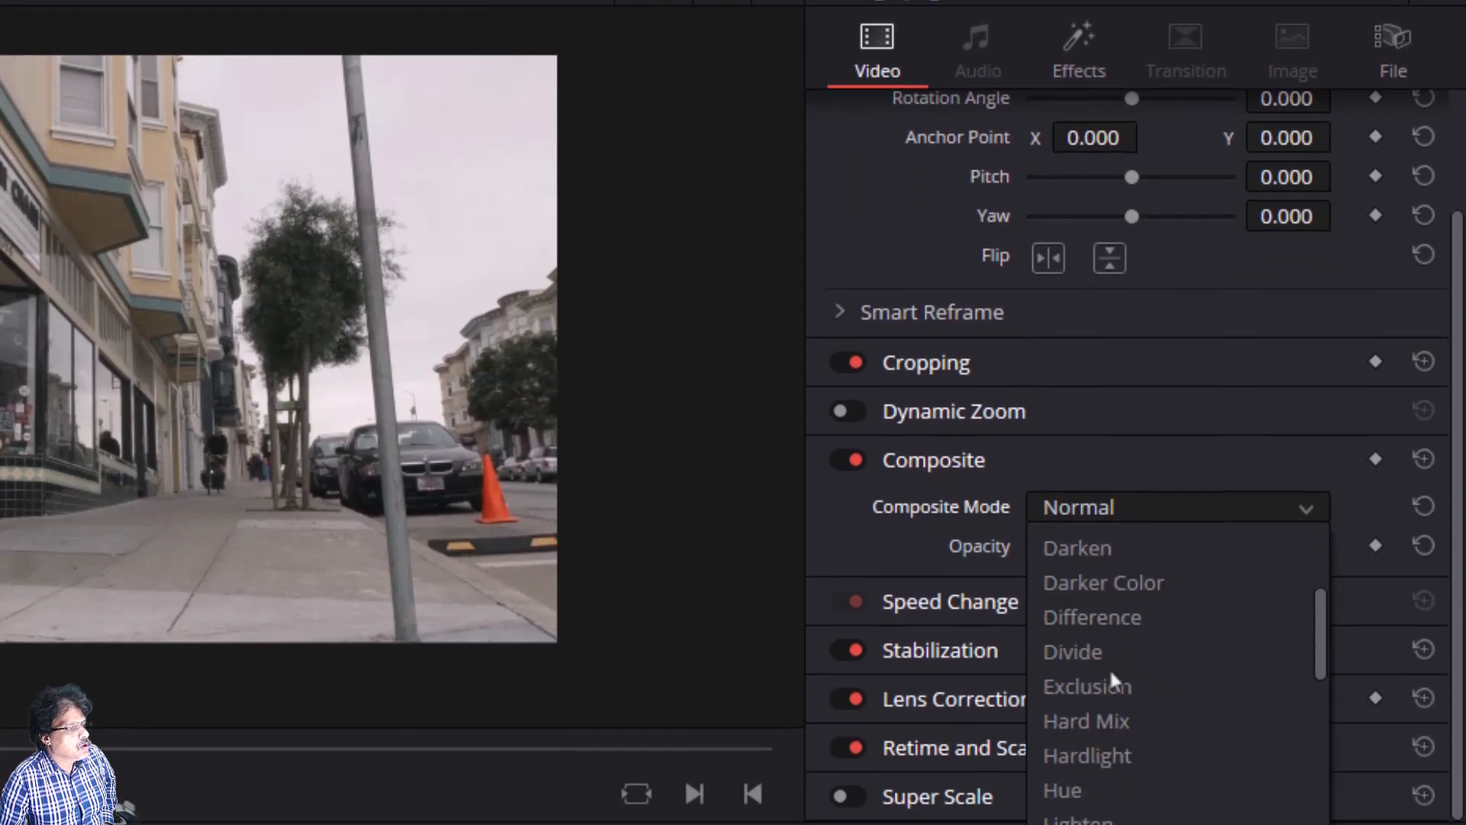
scroll(1109, 667, down, 4)
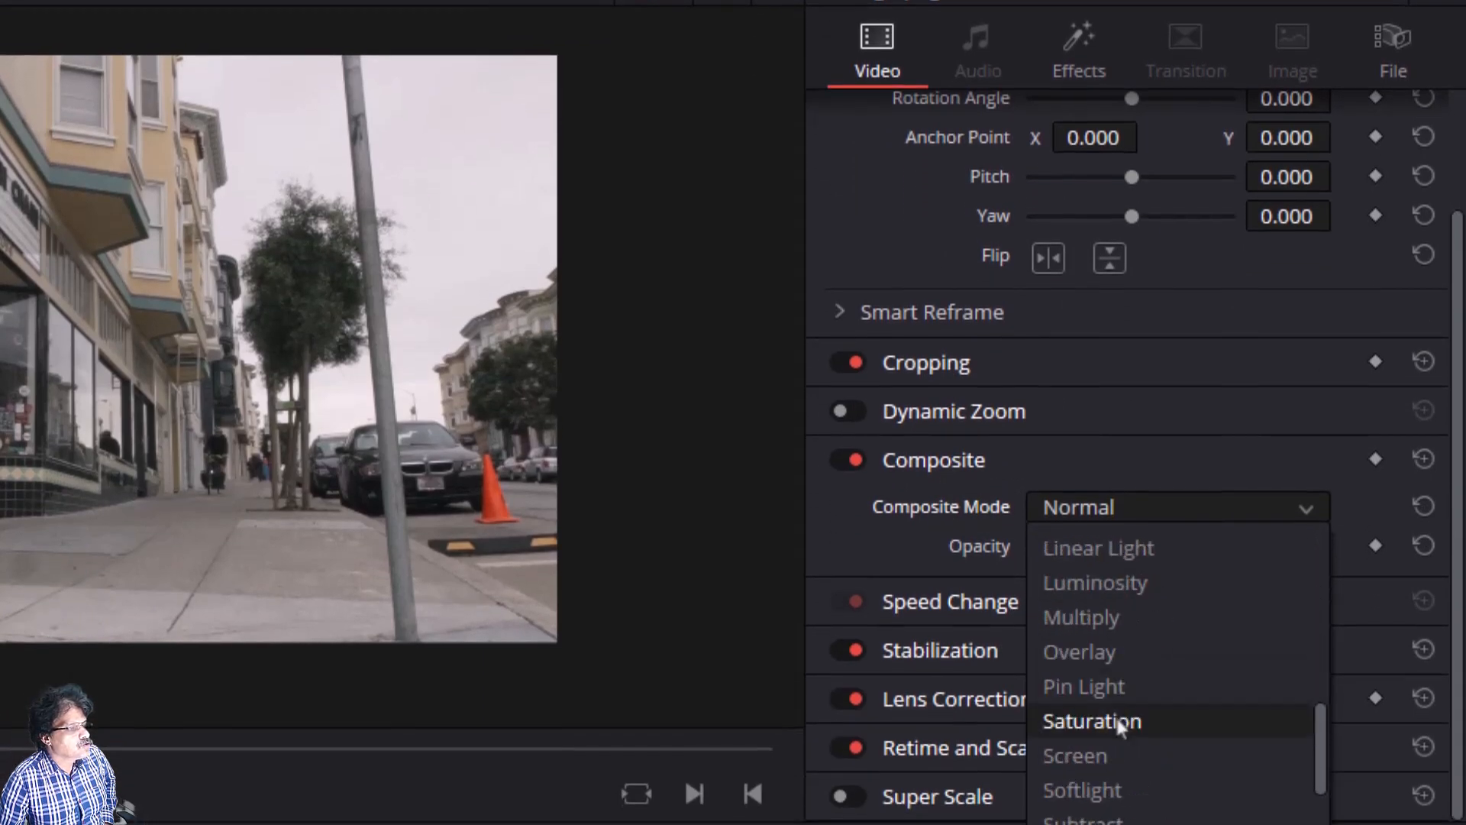
click(1088, 649)
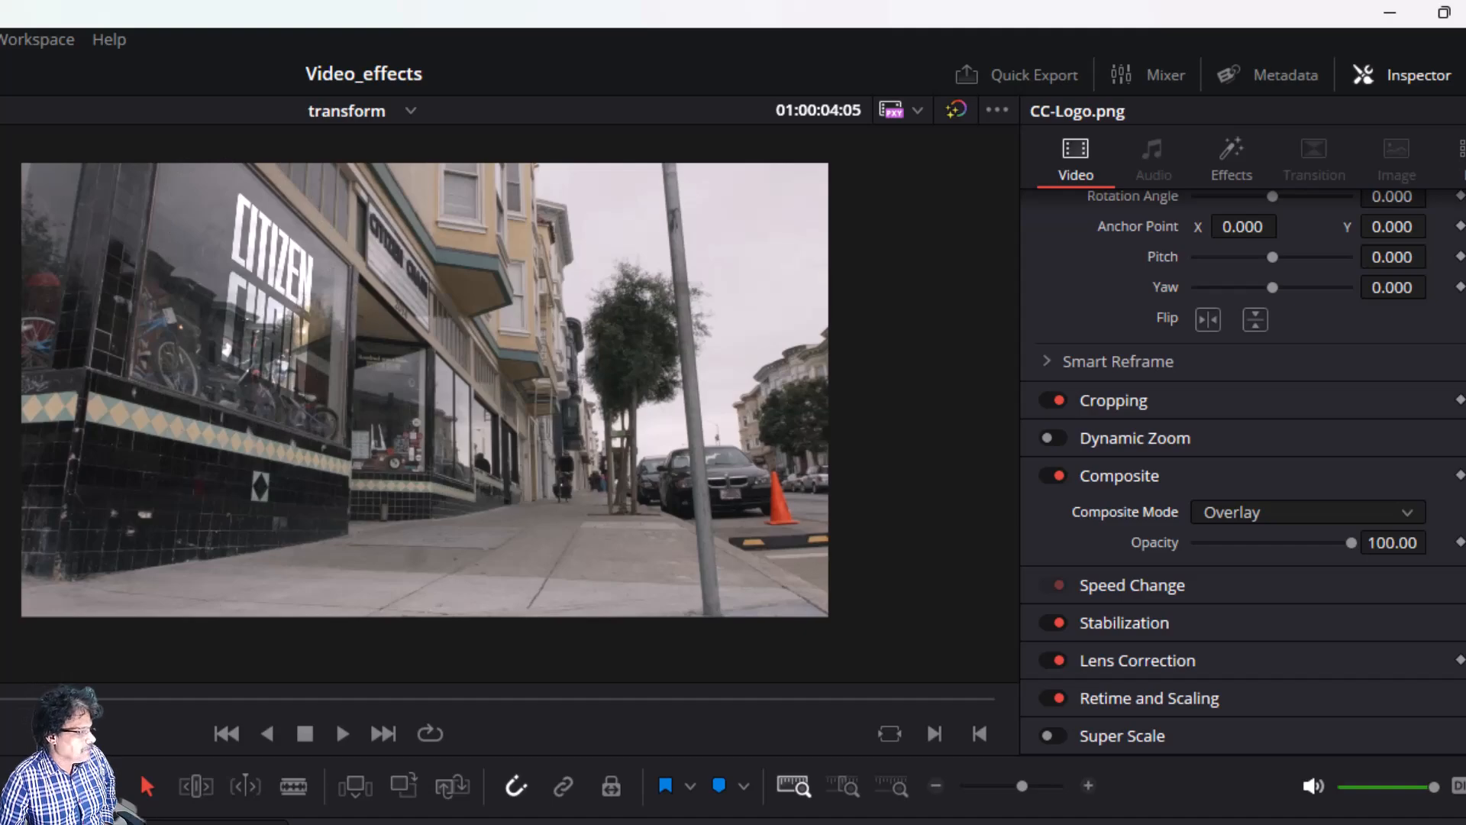
Return the playhead to the first frame of the timeline and show the Open FX Overlay again
drag(354, 824, 229, 824)
drag(79, 824, 0, 824)
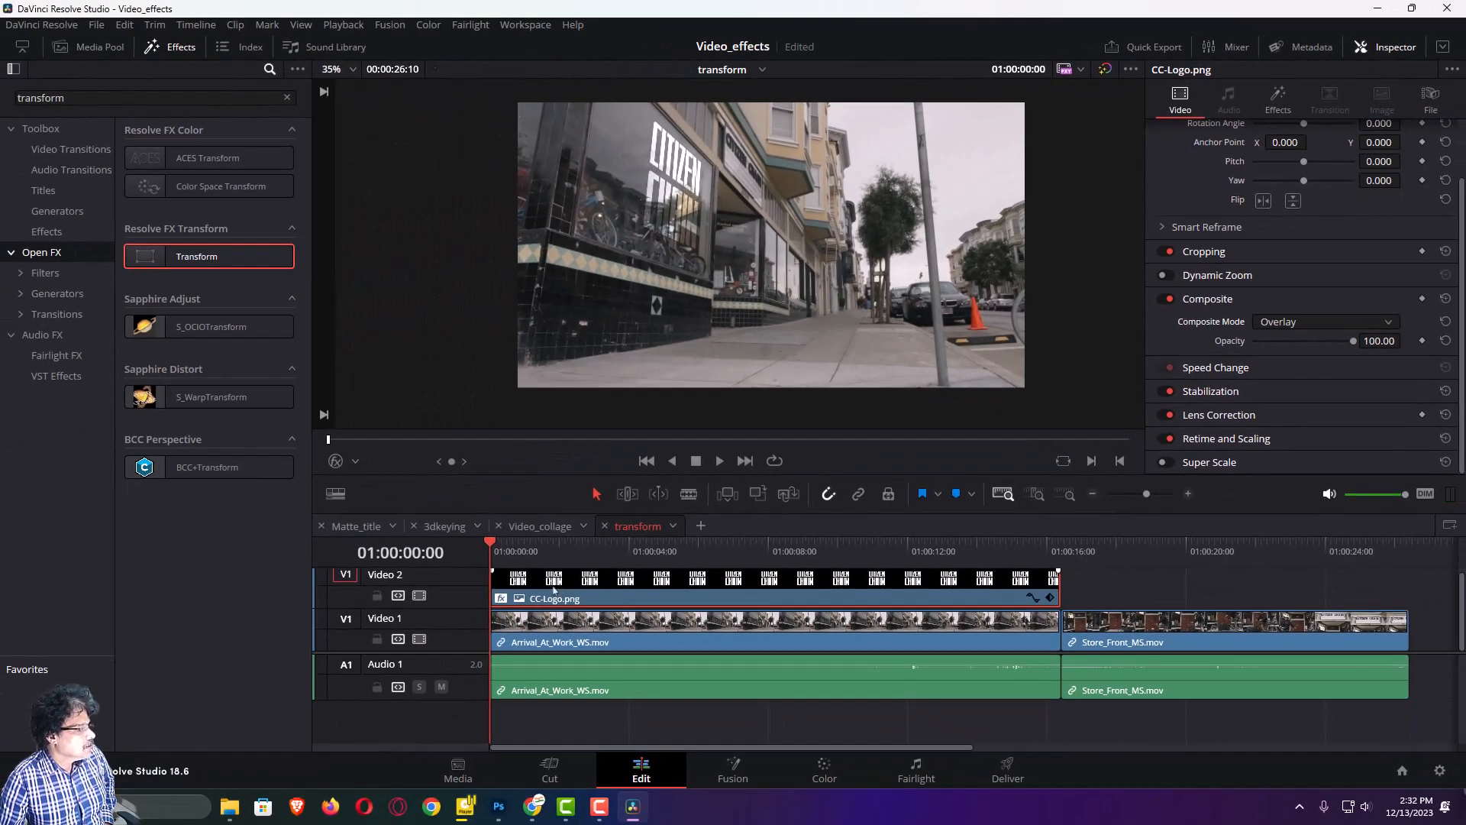
click(335, 461)
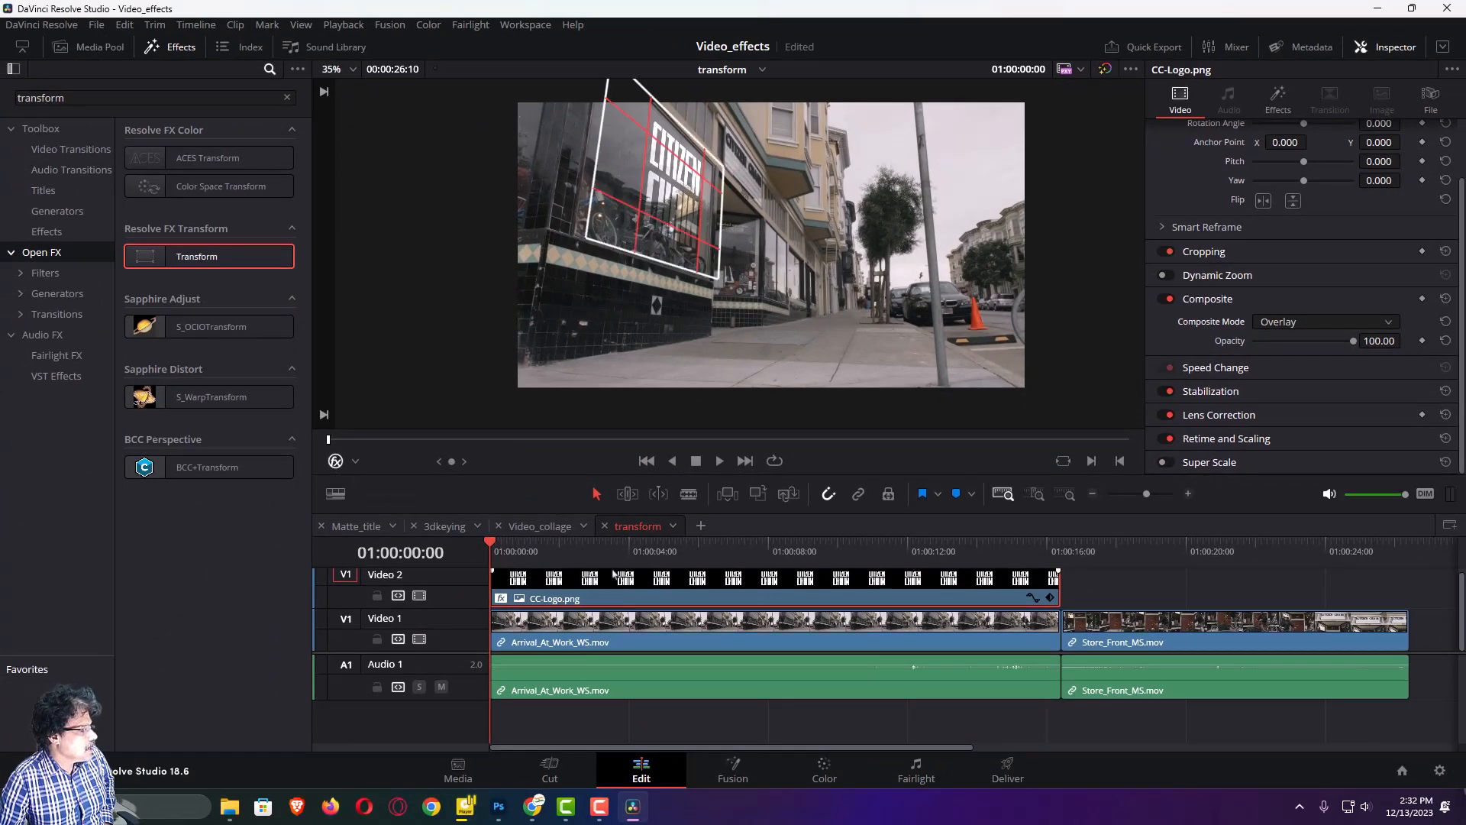
mouse_move(488, 543)
mouse_down()
mouse_move(512, 545)
mouse_move(484, 547)
mouse_up()
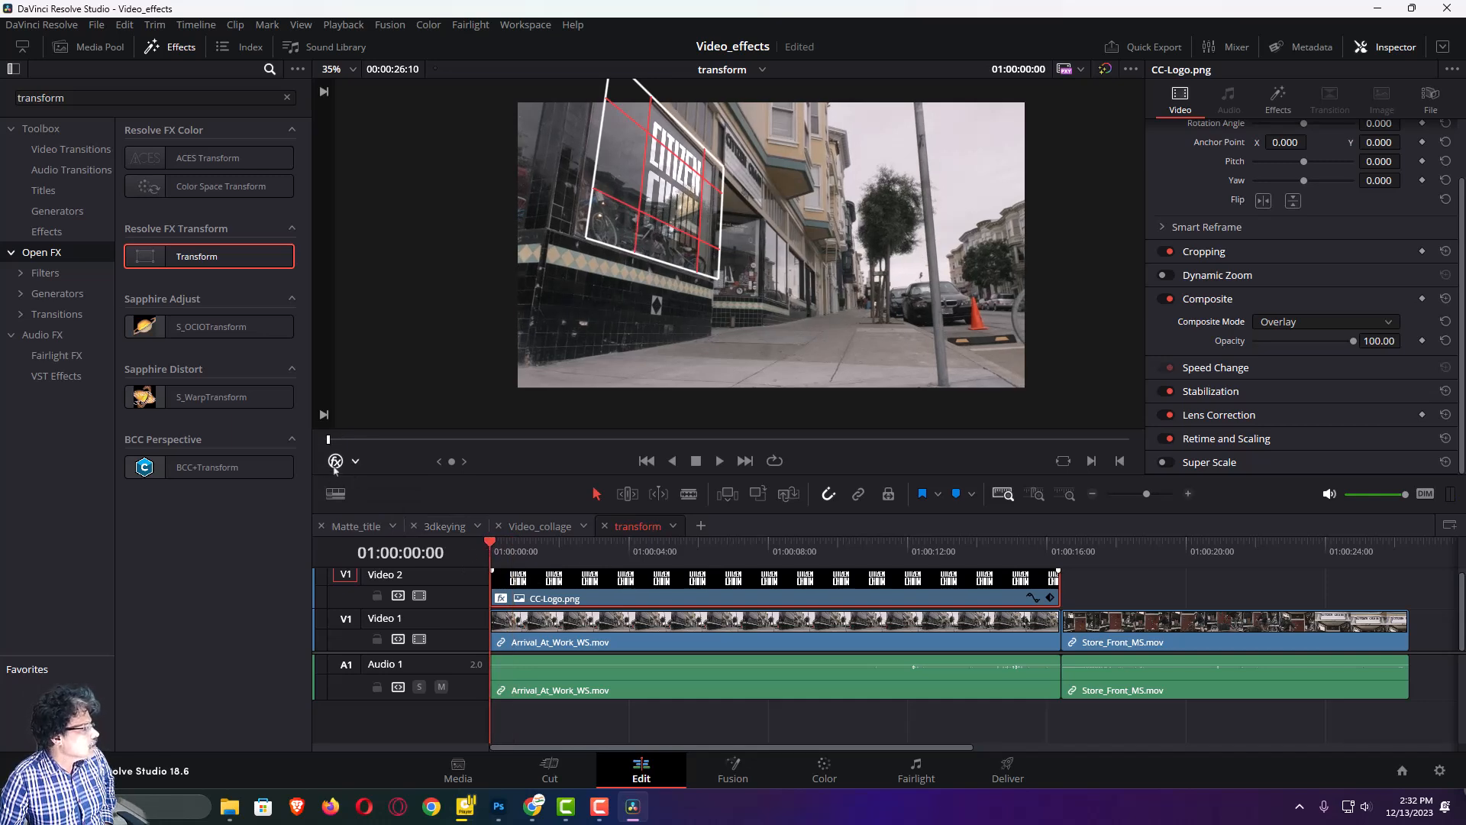
Adjust all four corners of the logo canvas to the shop window's edges on the first frame
scroll(632, 291, up, 5)
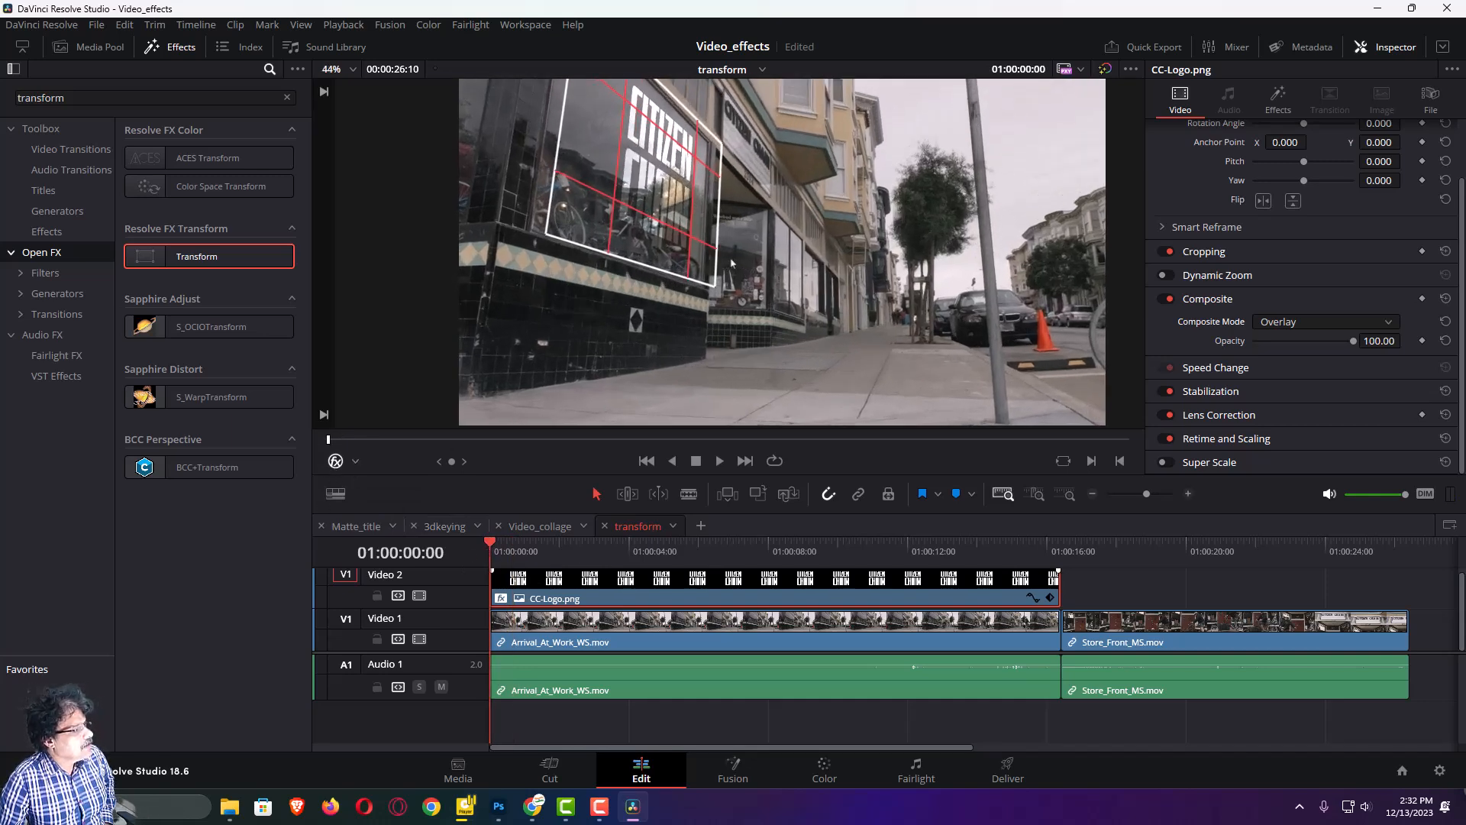
drag(669, 301, 664, 302)
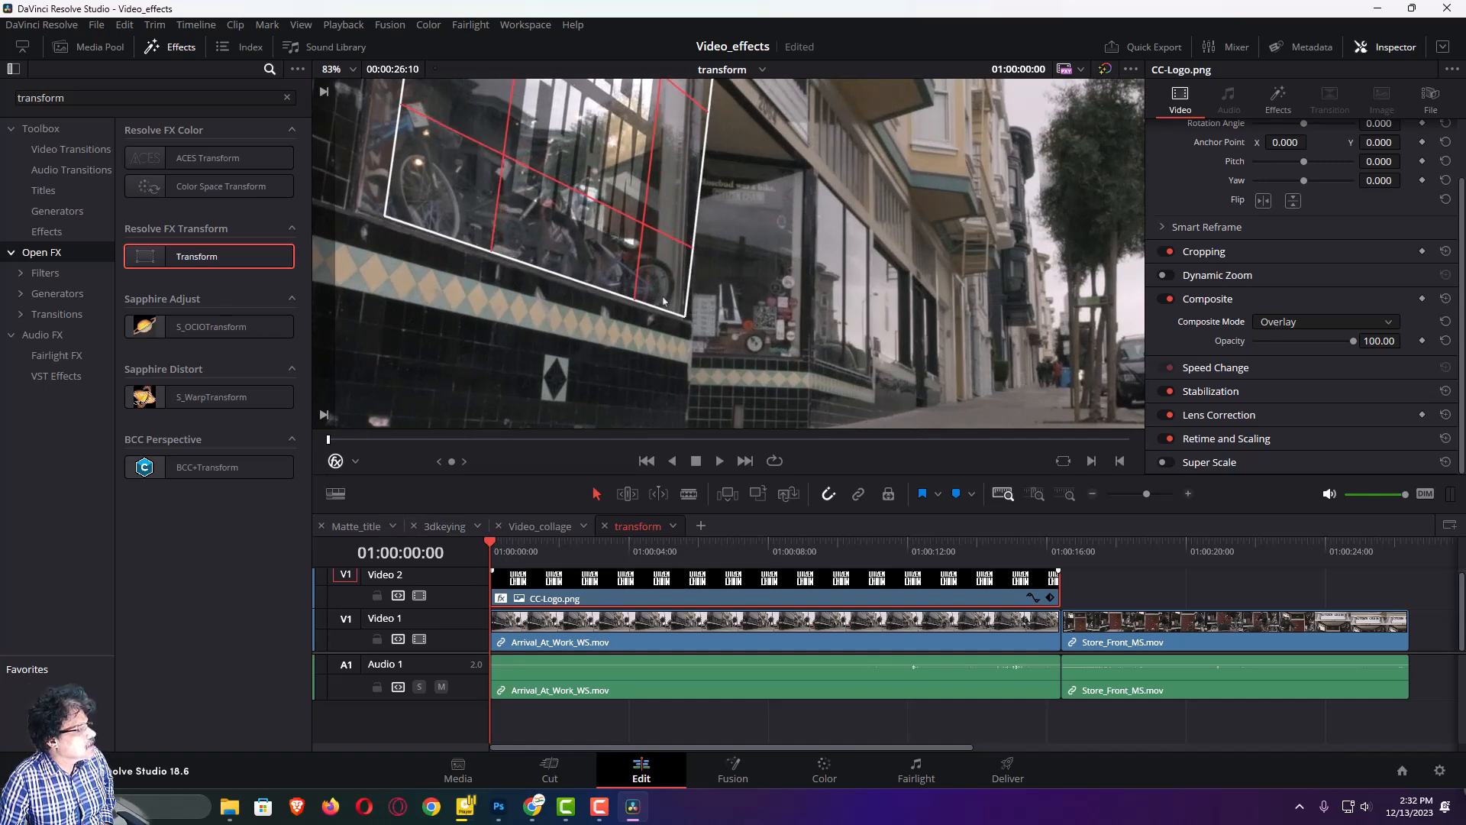
drag(404, 218, 409, 220)
drag(500, 223, 510, 424)
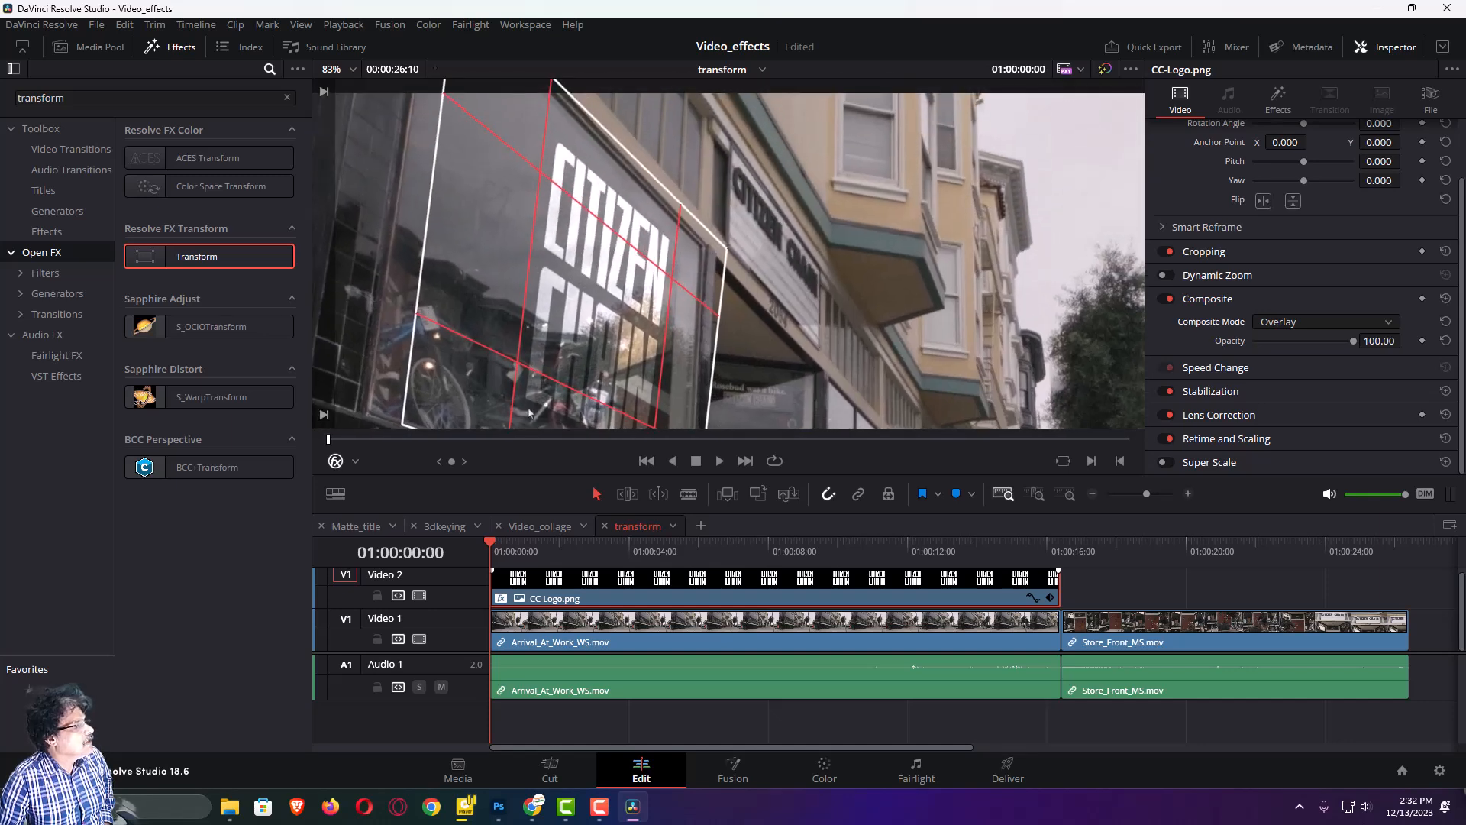
drag(715, 266, 693, 256)
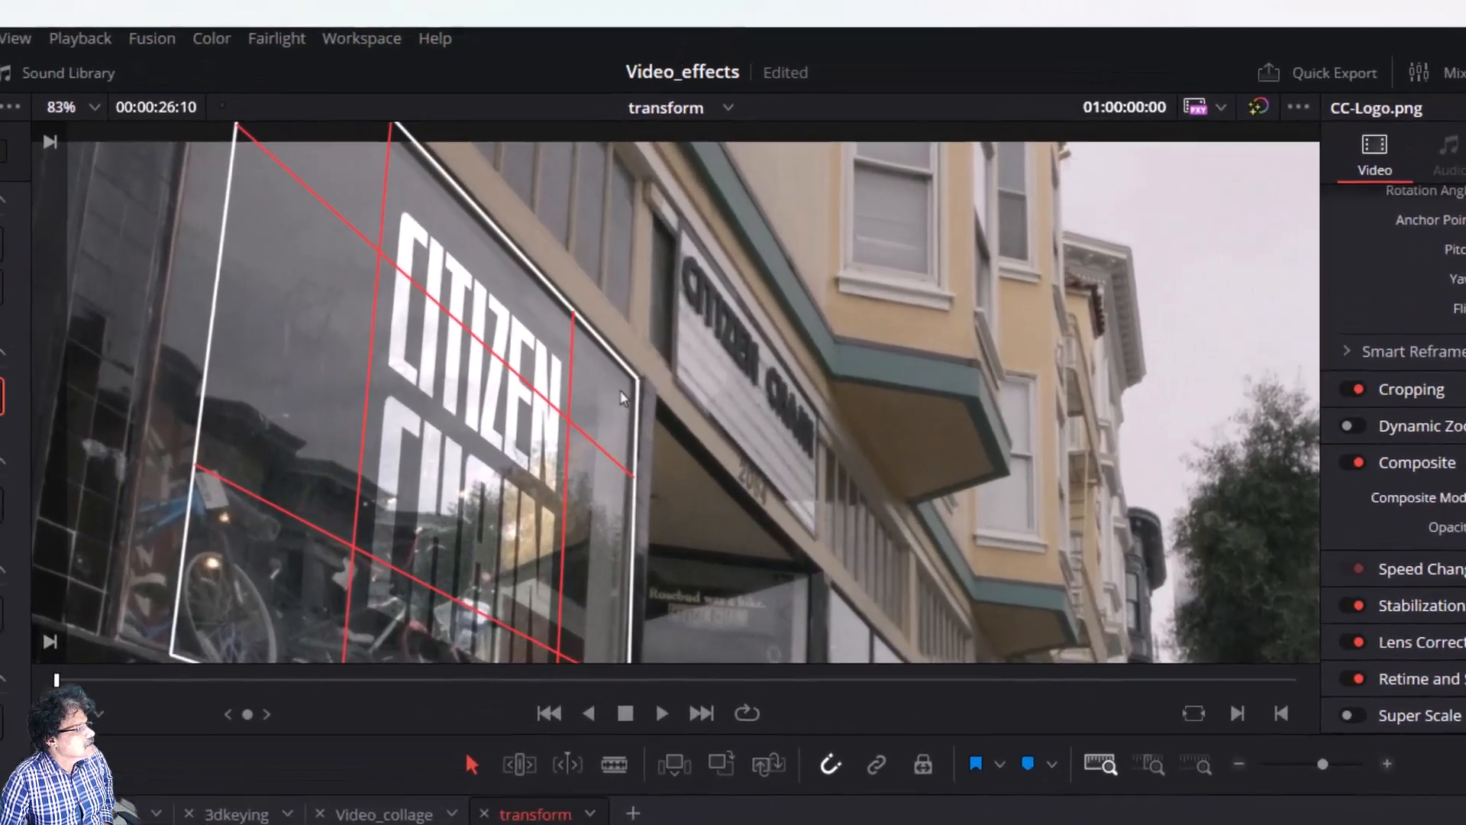
drag(476, 221, 569, 357)
drag(386, 255, 370, 211)
Fine-tune the canvas's lower-left, upper-left and lower-right corners so its edges follow the window frame
scroll(434, 441, down, 2)
drag(435, 535, 487, 256)
drag(394, 563, 347, 549)
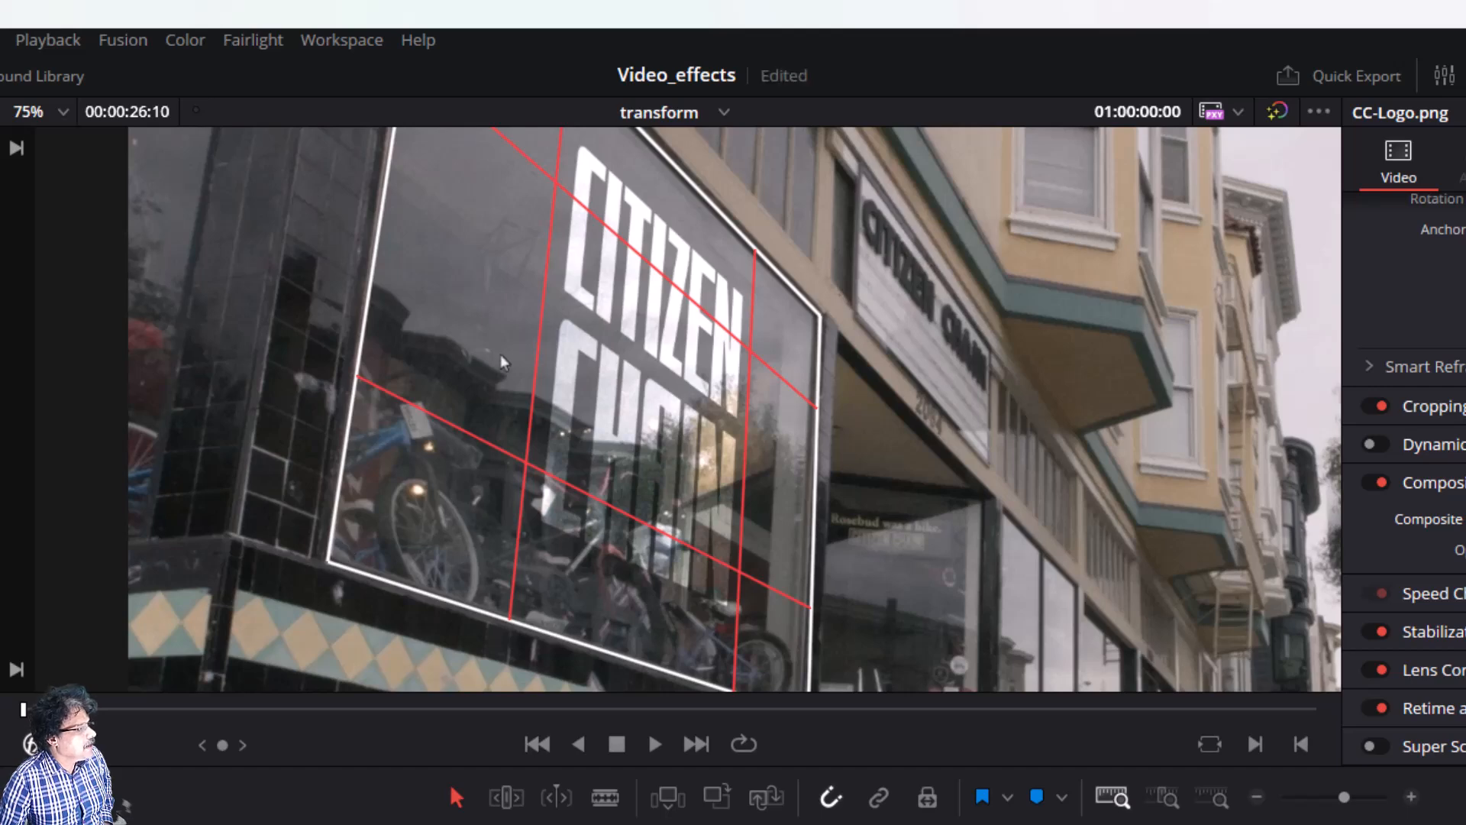
drag(501, 354, 475, 627)
drag(418, 246, 399, 230)
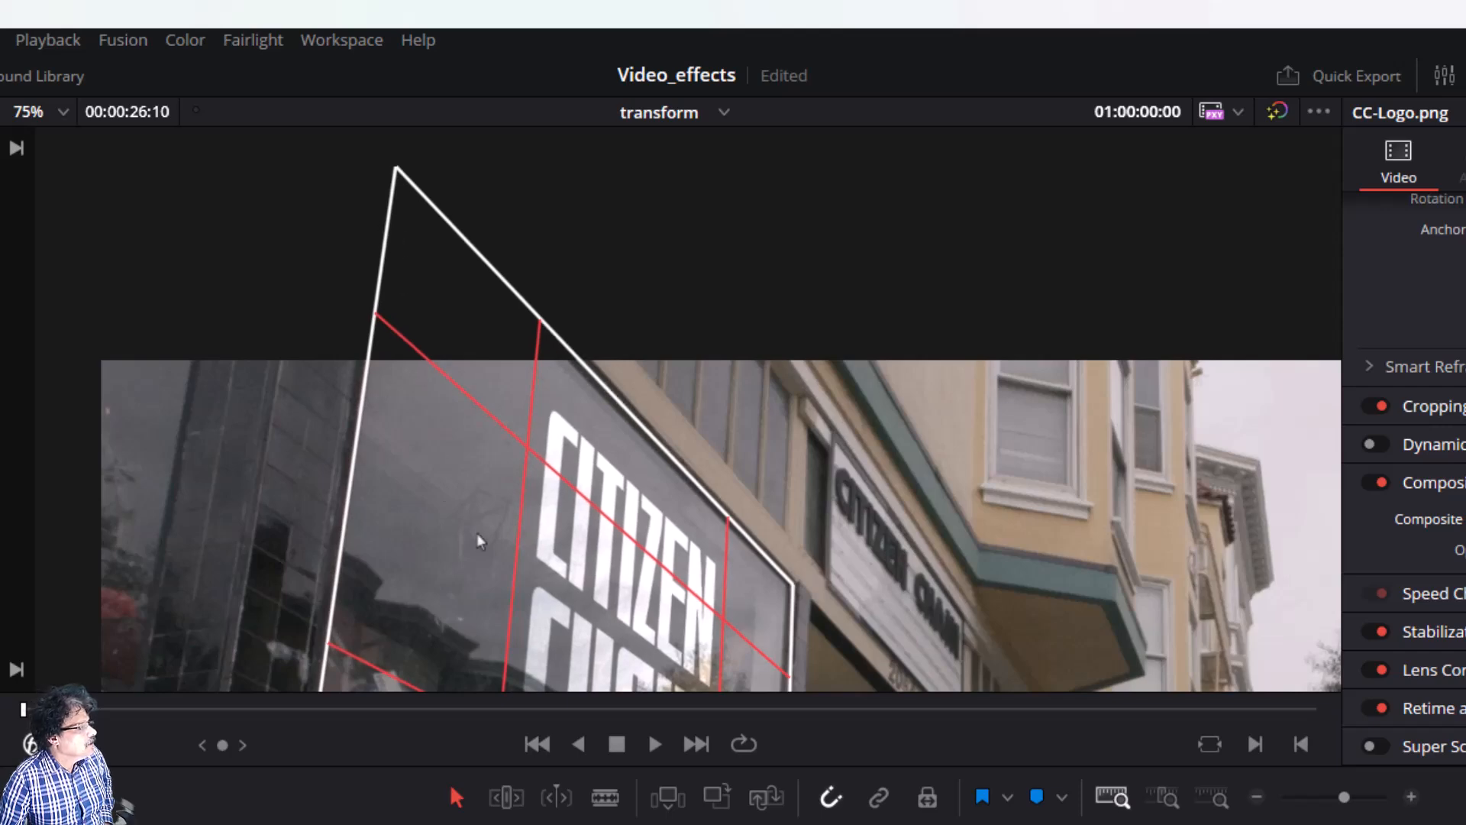
drag(478, 540, 321, 350)
drag(354, 484, 260, 258)
drag(535, 516, 510, 524)
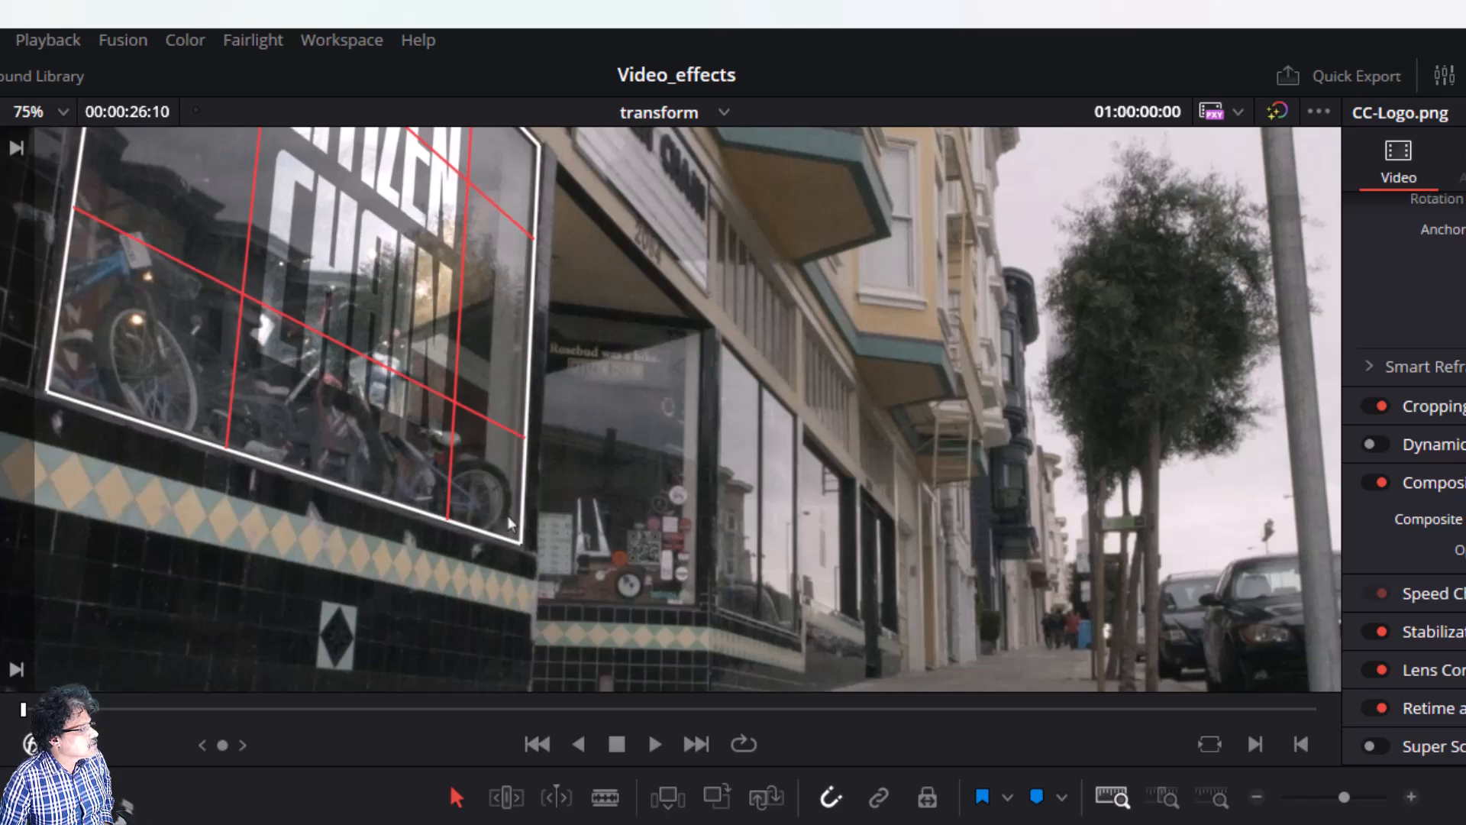
Nudge the canvas's lower-left, upper-left and upper-right corners to finish aligning it with the window
drag(74, 376, 70, 374)
drag(139, 284, 265, 552)
drag(268, 369, 341, 523)
drag(327, 216, 327, 203)
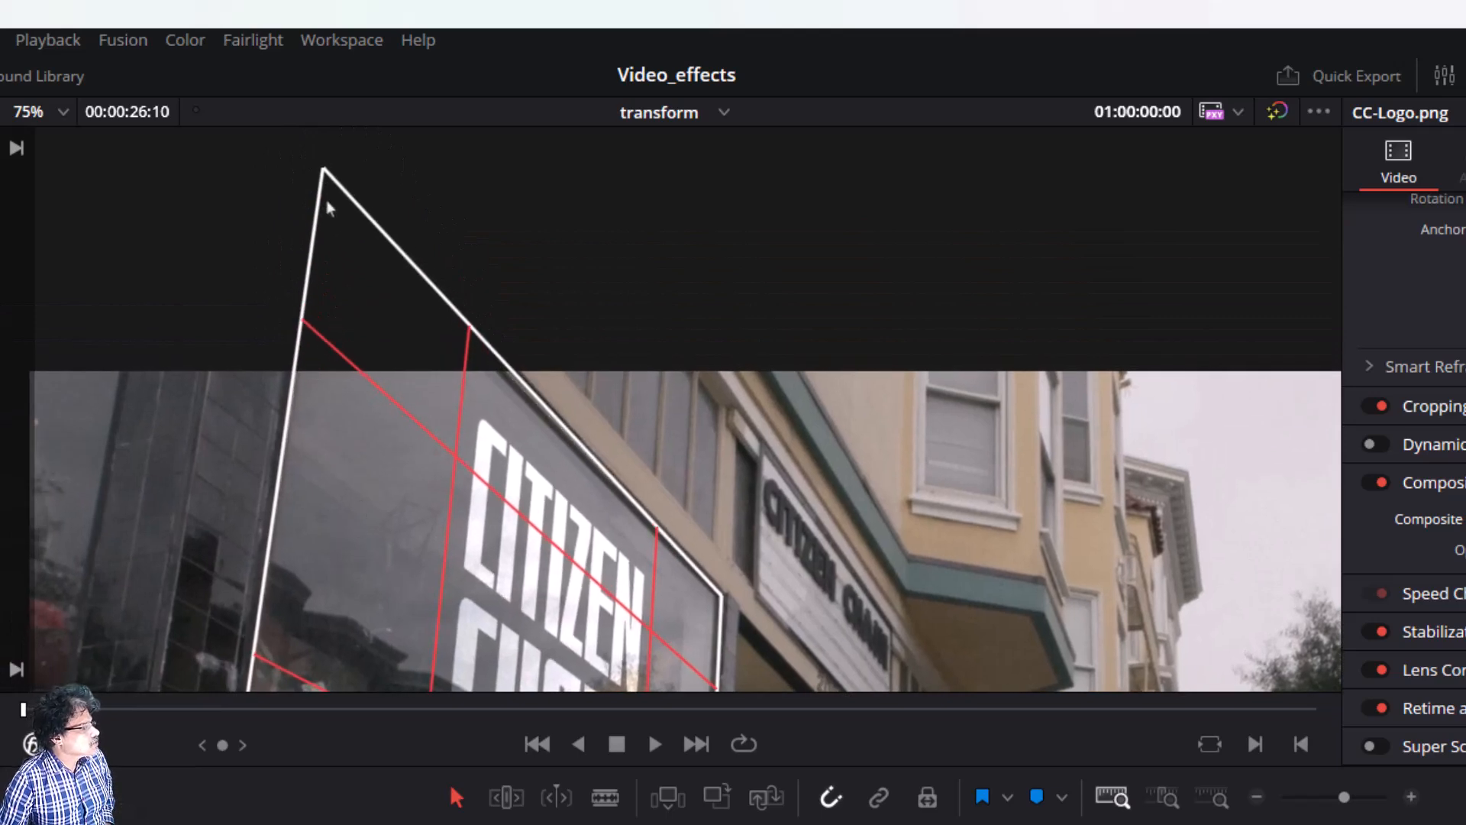
drag(410, 497, 105, 273)
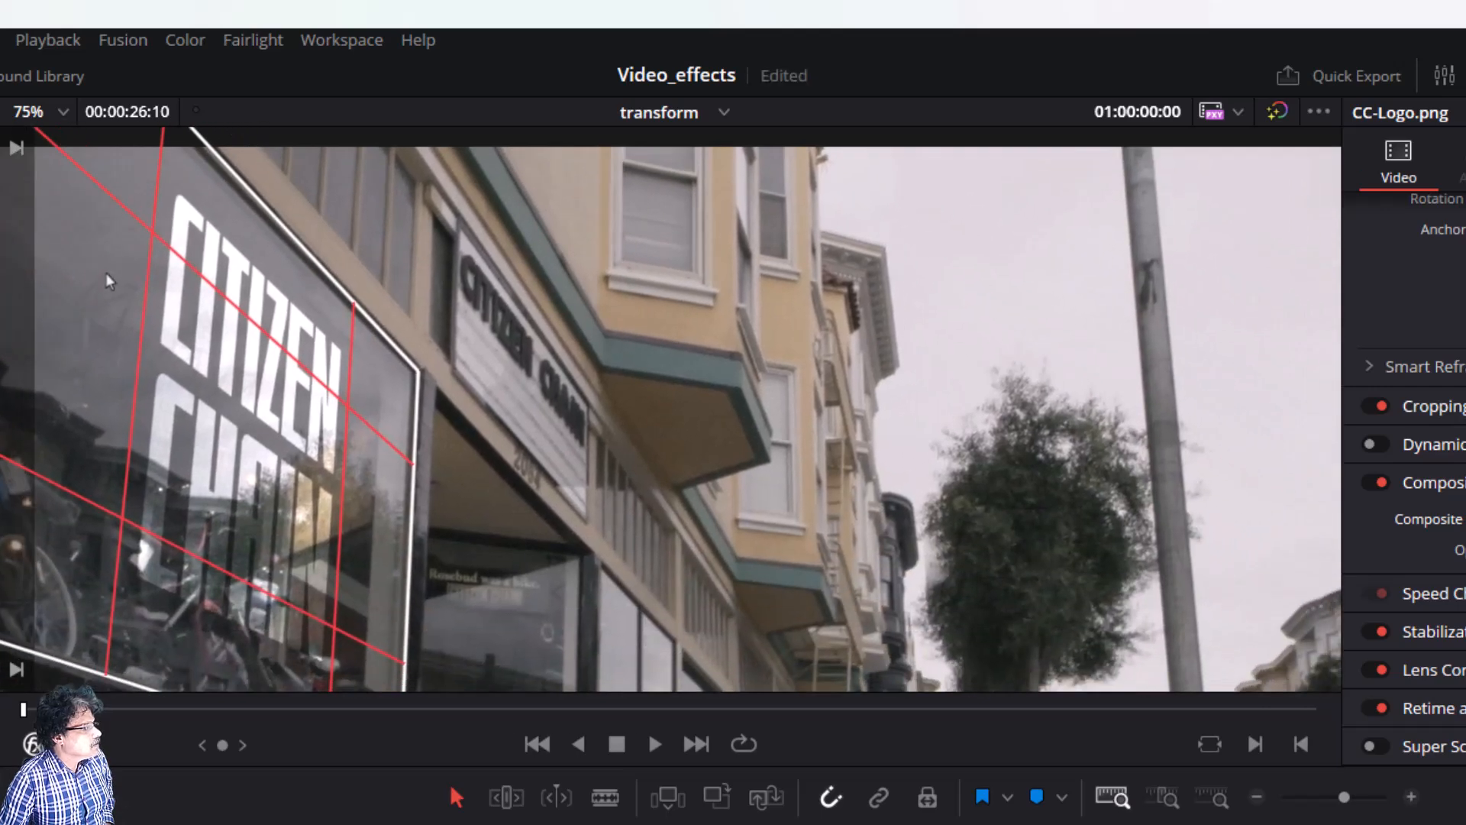
drag(411, 395, 408, 394)
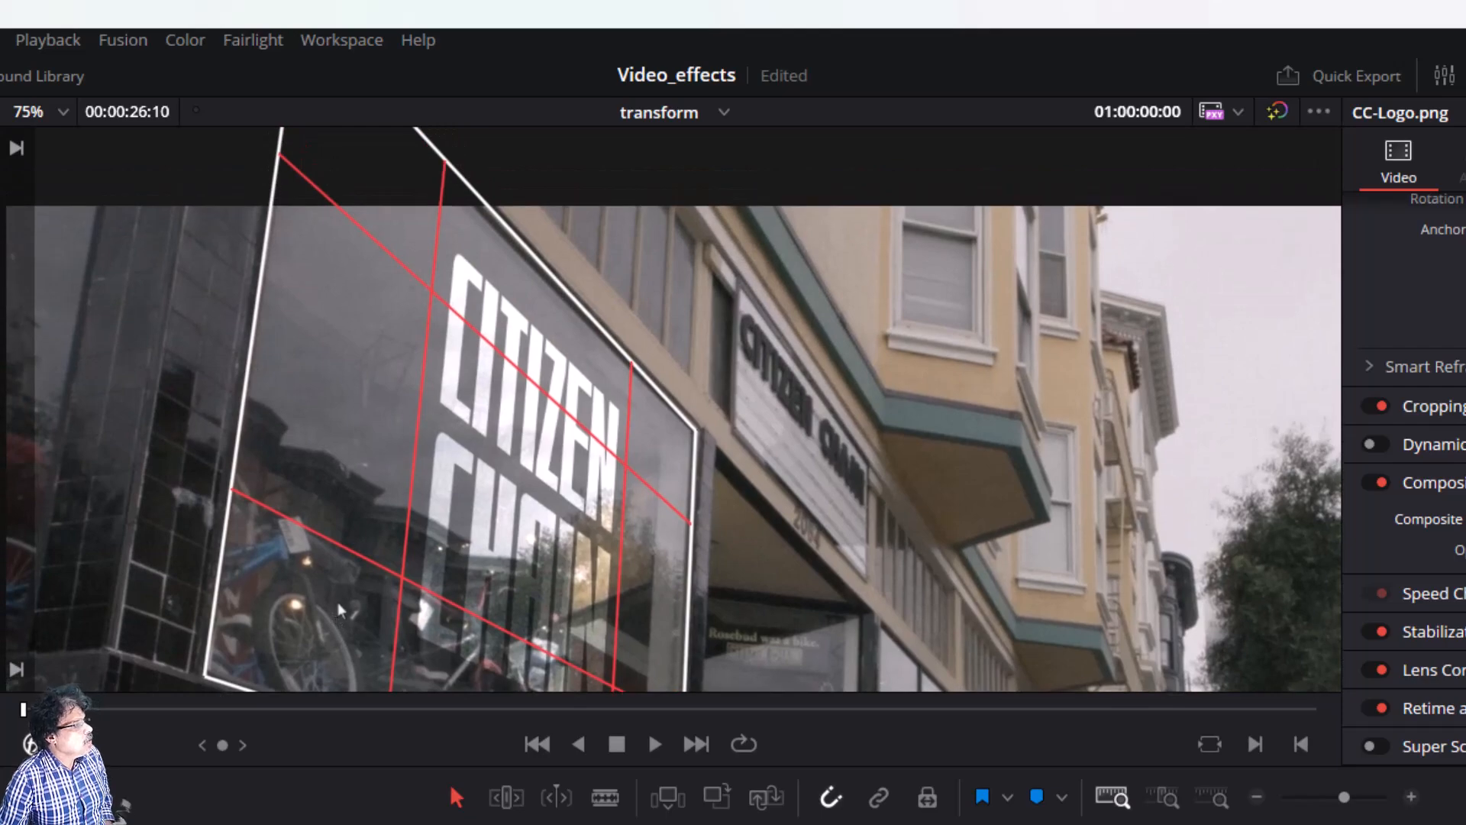
Hide the Open FX Overlay, play the clip to check how the logo tracks the window, and return to the start
scroll(381, 478, down, 3)
scroll(381, 481, down, 2)
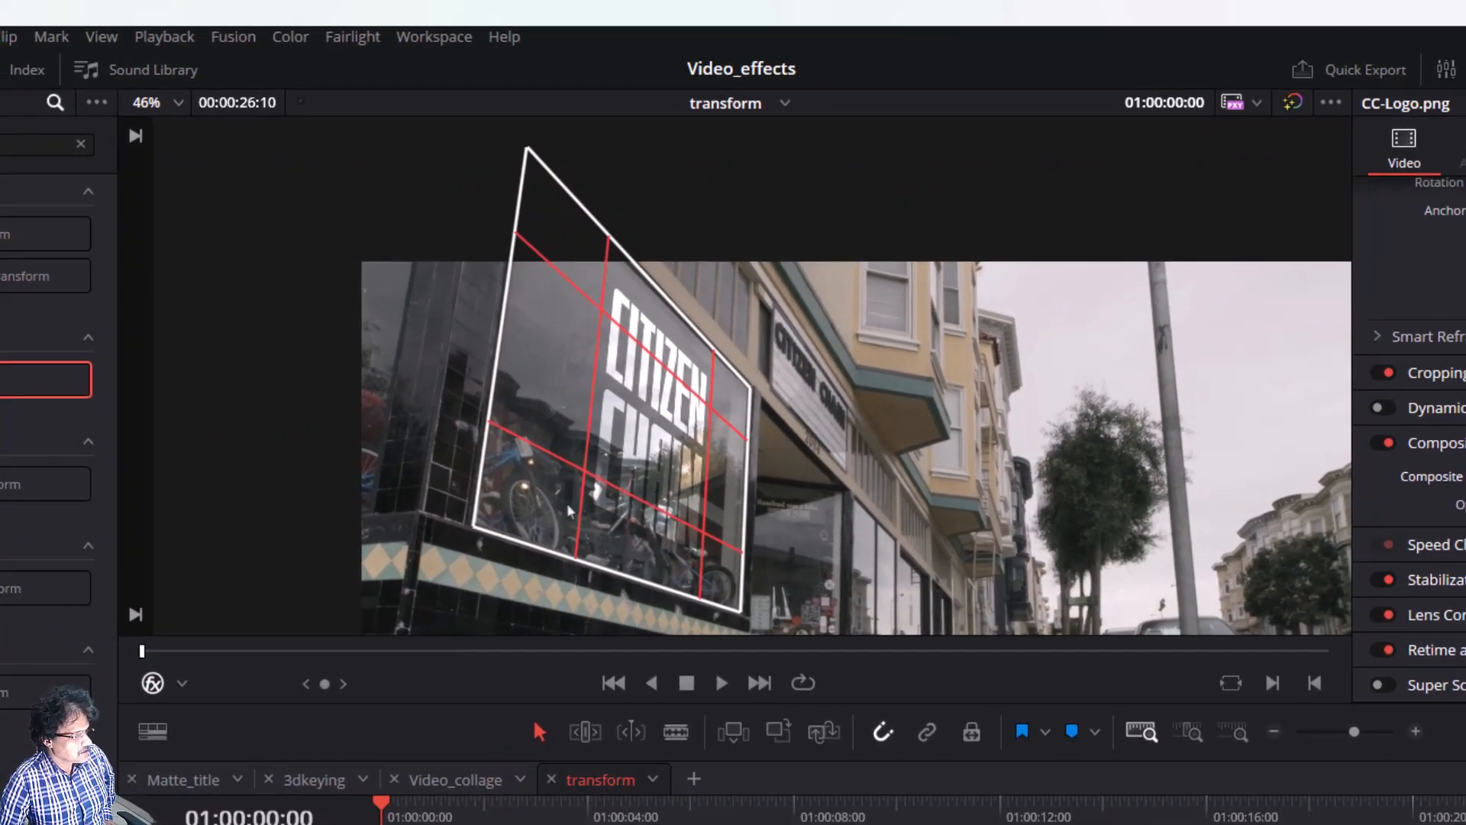
click(152, 683)
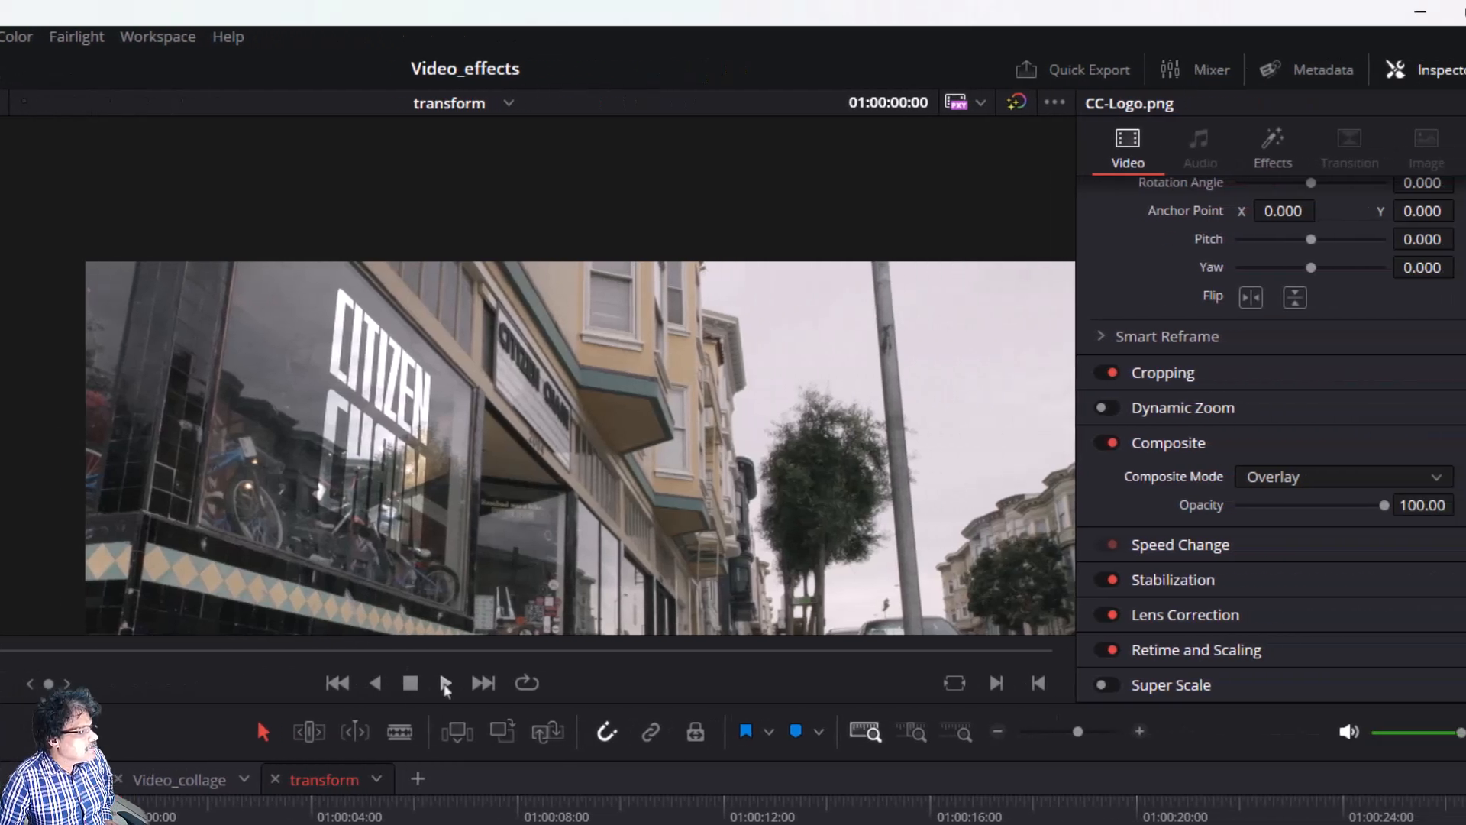
click(688, 685)
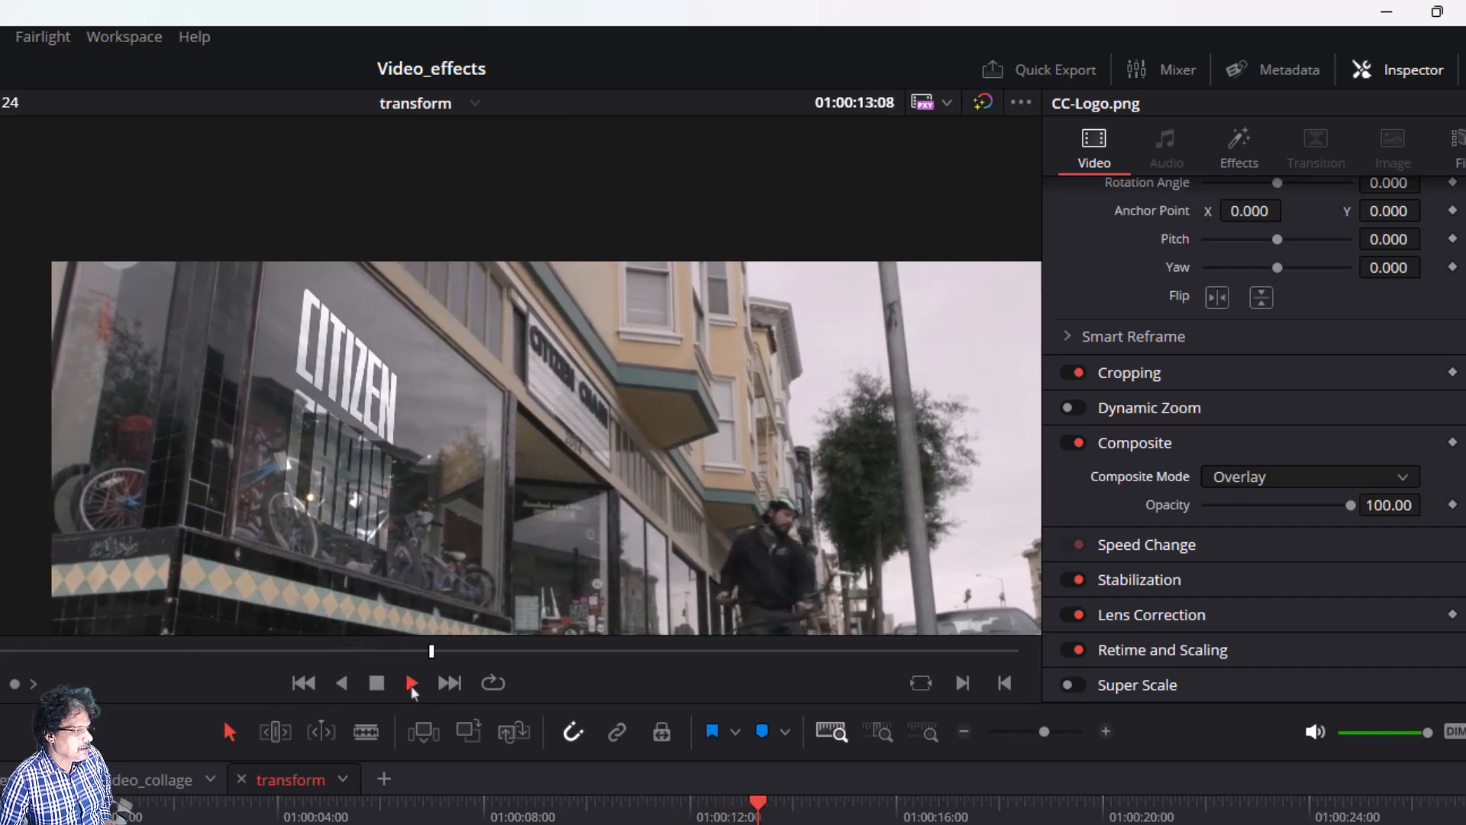
click(376, 682)
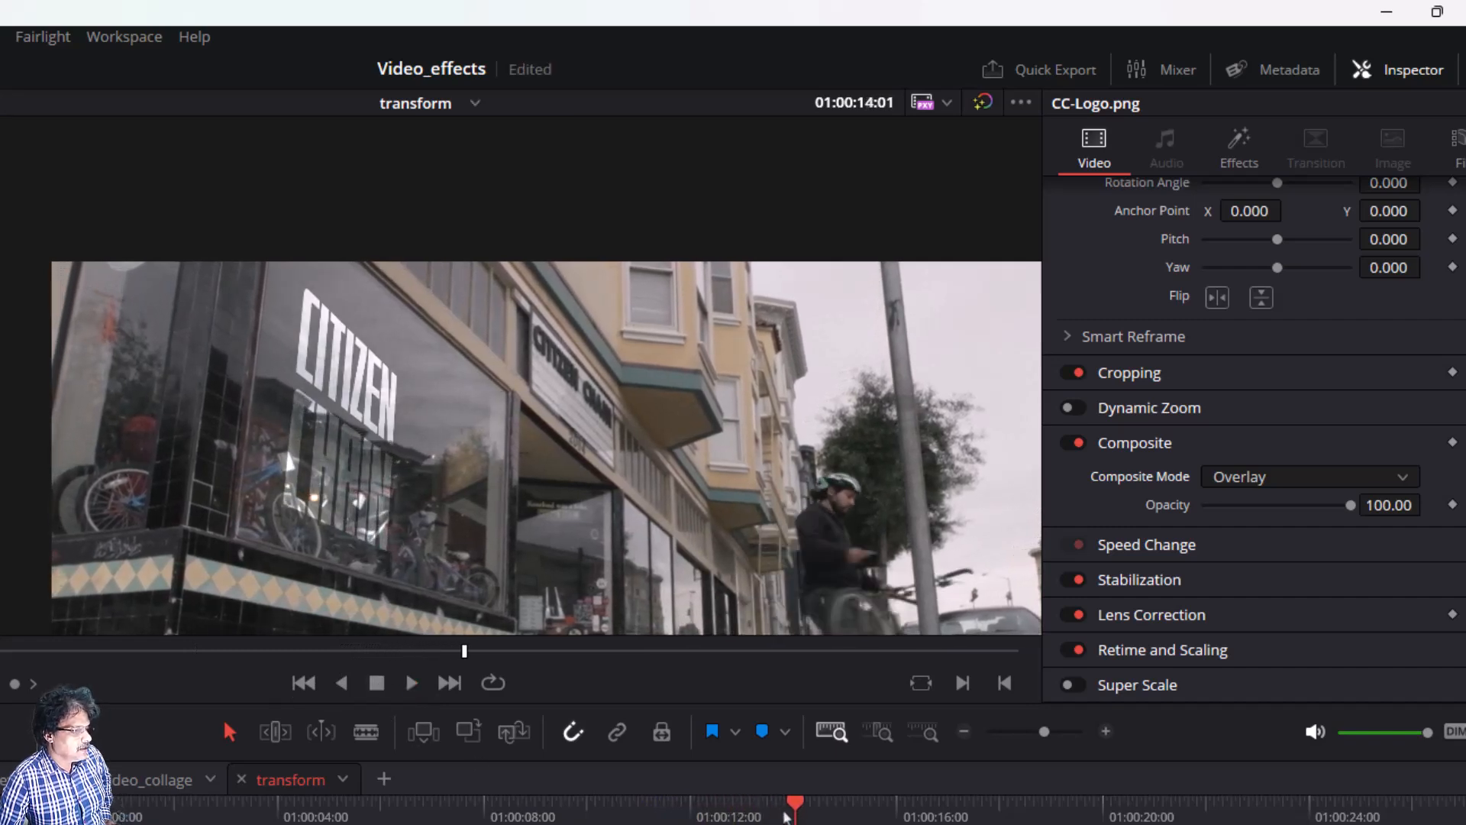
key(Home)
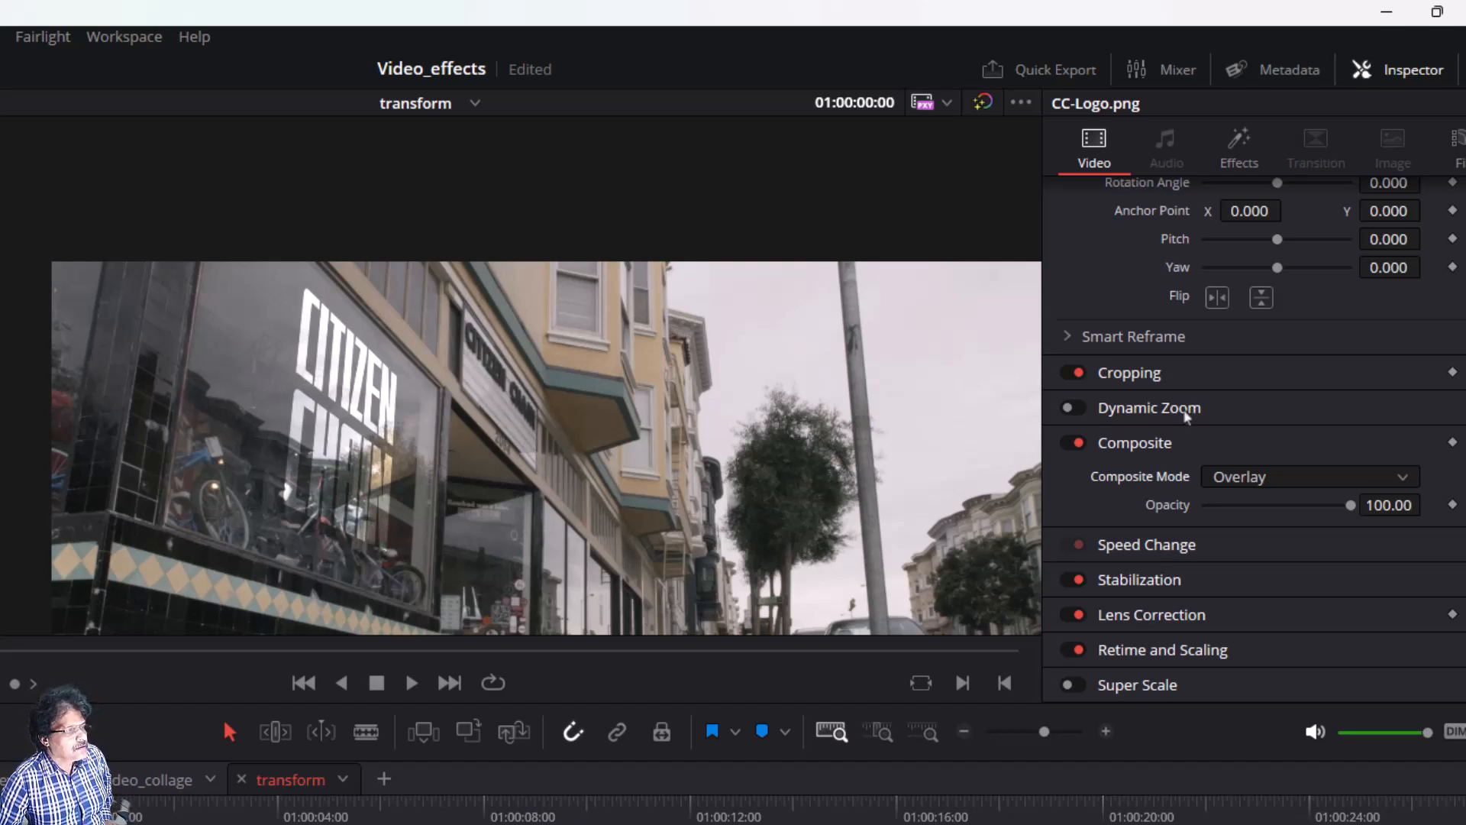
Add a Canvas Keyframes keyframe to the logo's Transform effect at the first frame and slightly adjust the canvas's upper-left corner
scroll(1186, 413, up, 3)
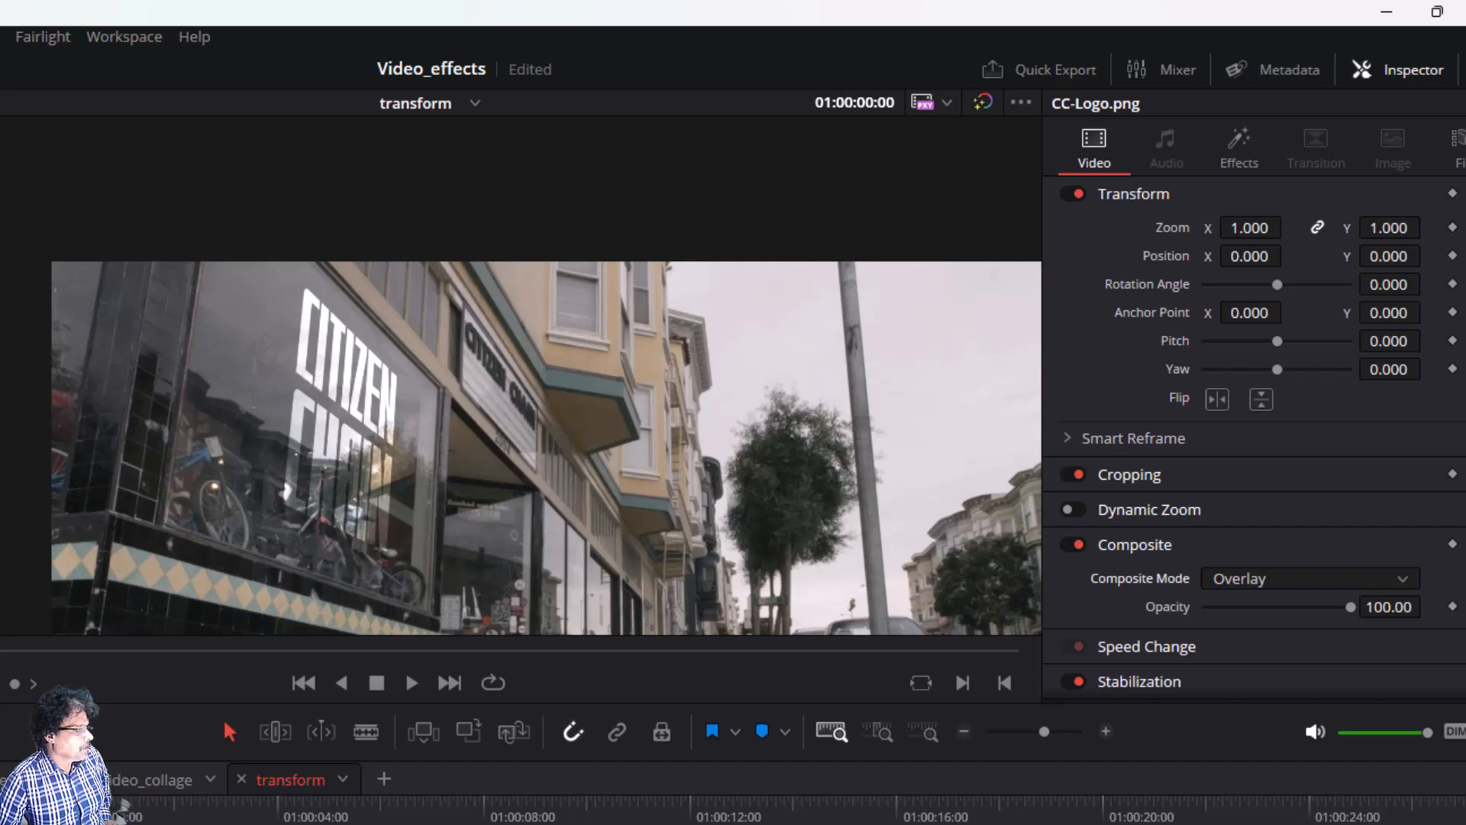
click(1239, 147)
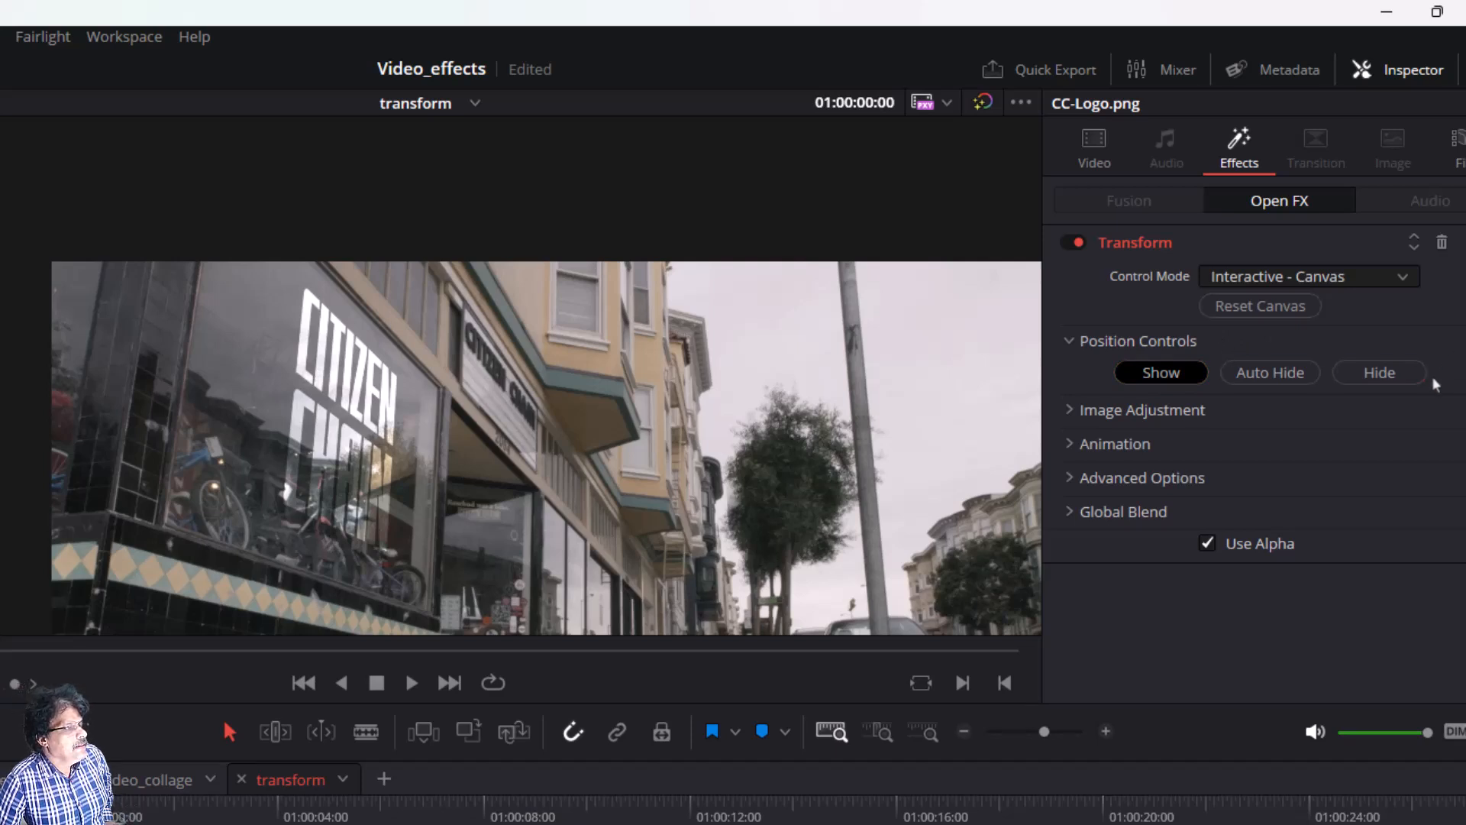
click(1070, 444)
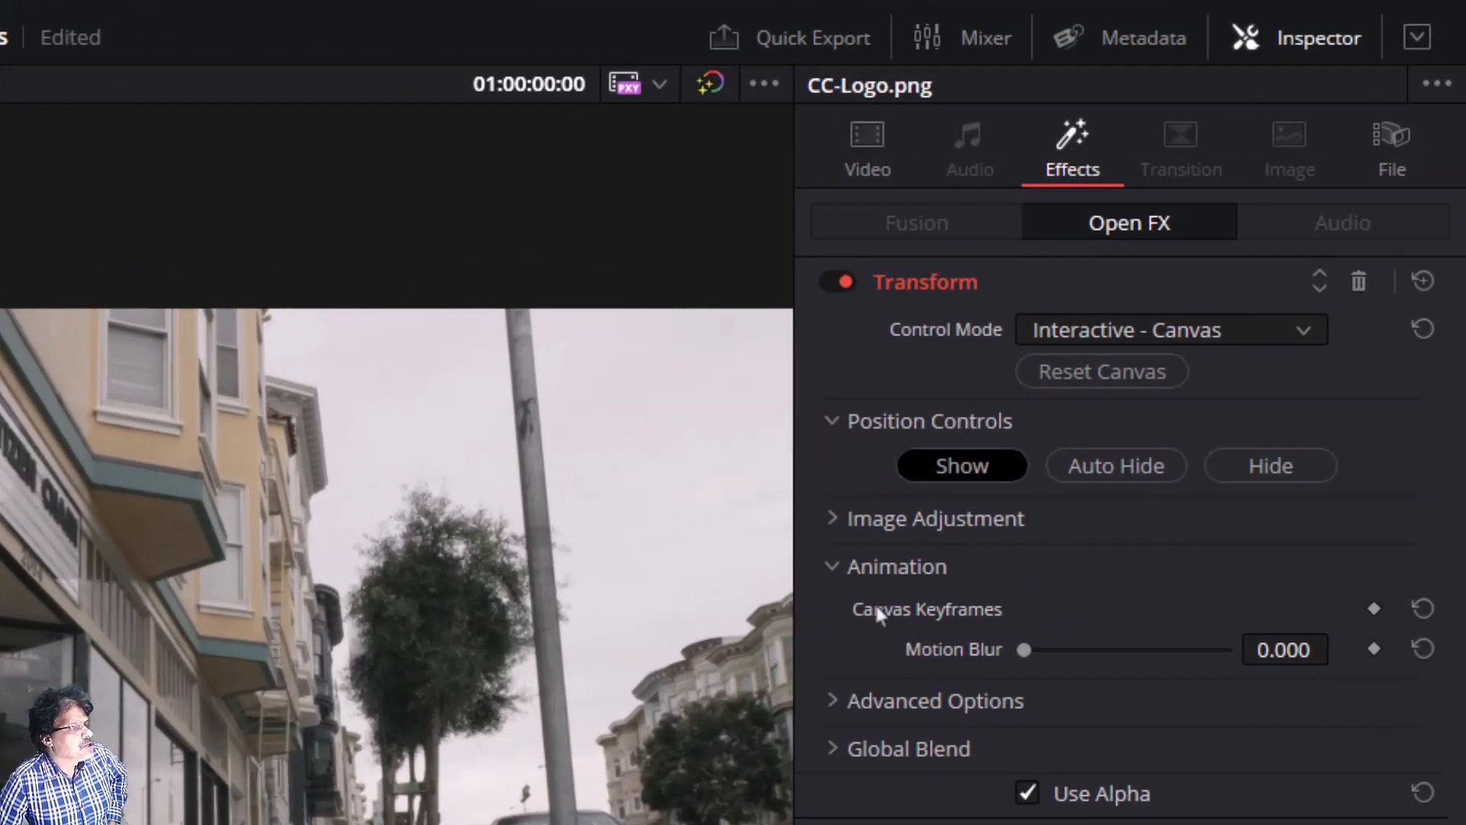
click(1373, 609)
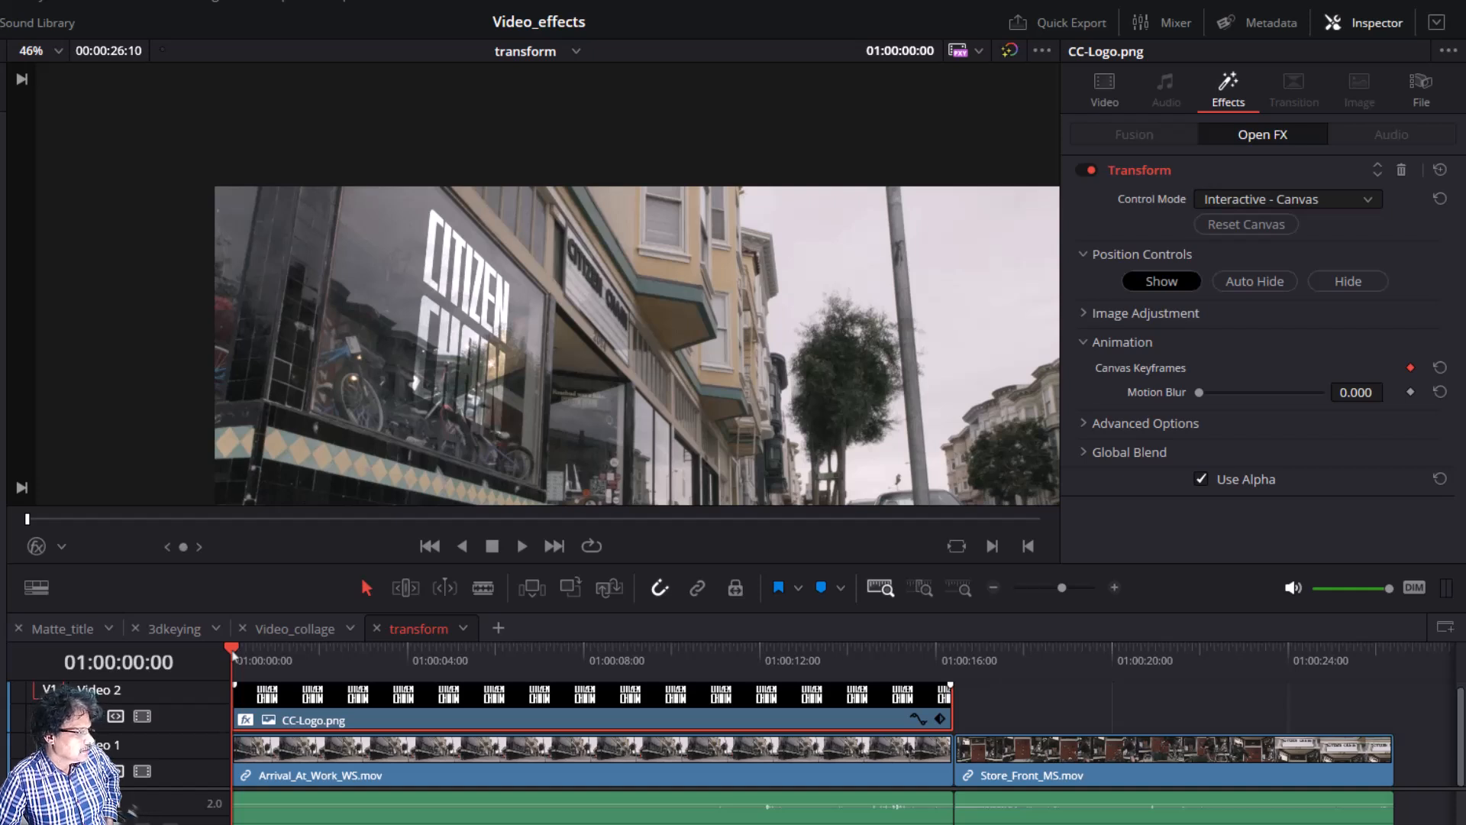
click(36, 551)
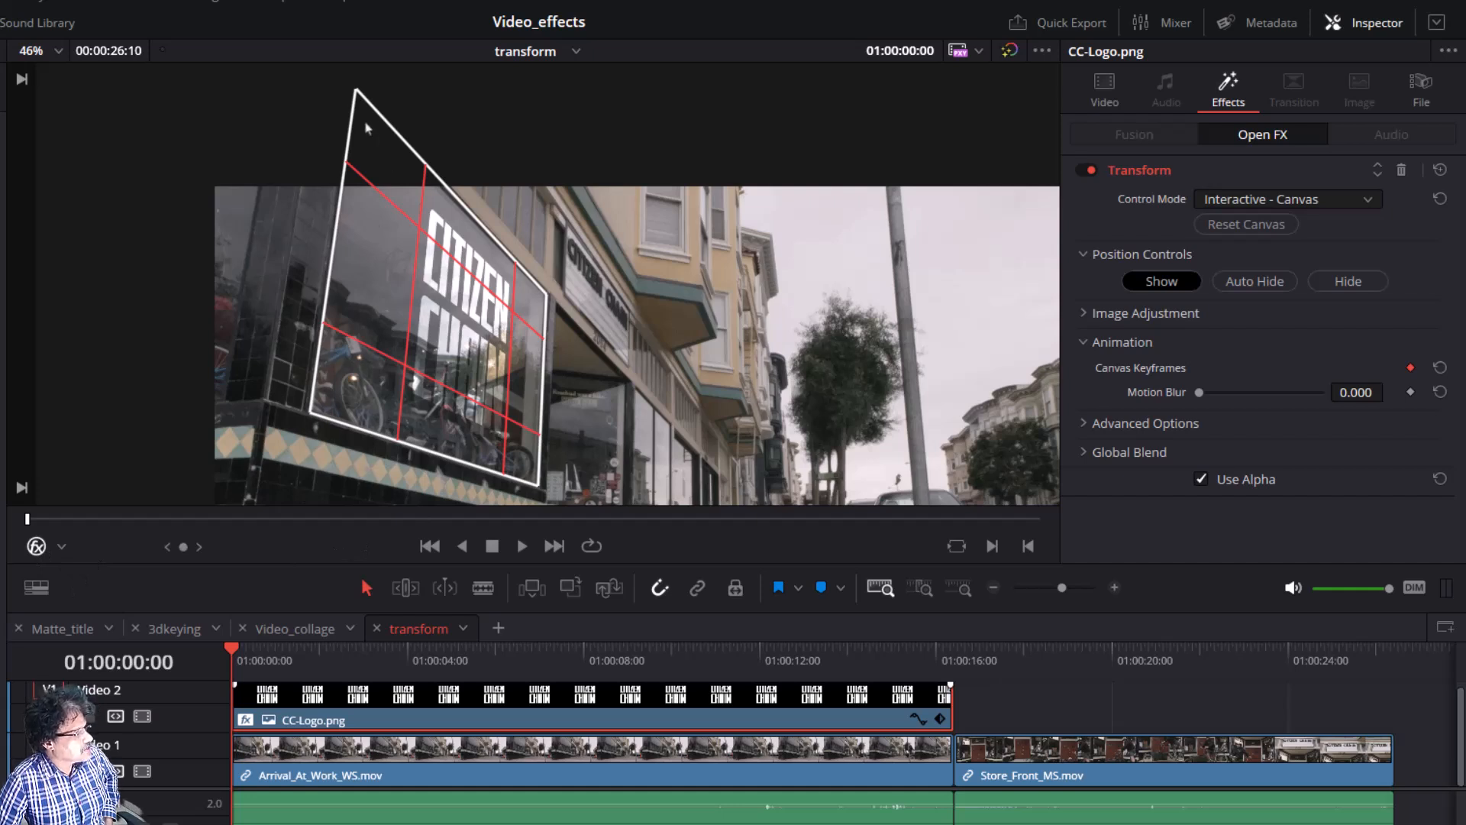
drag(365, 127, 362, 129)
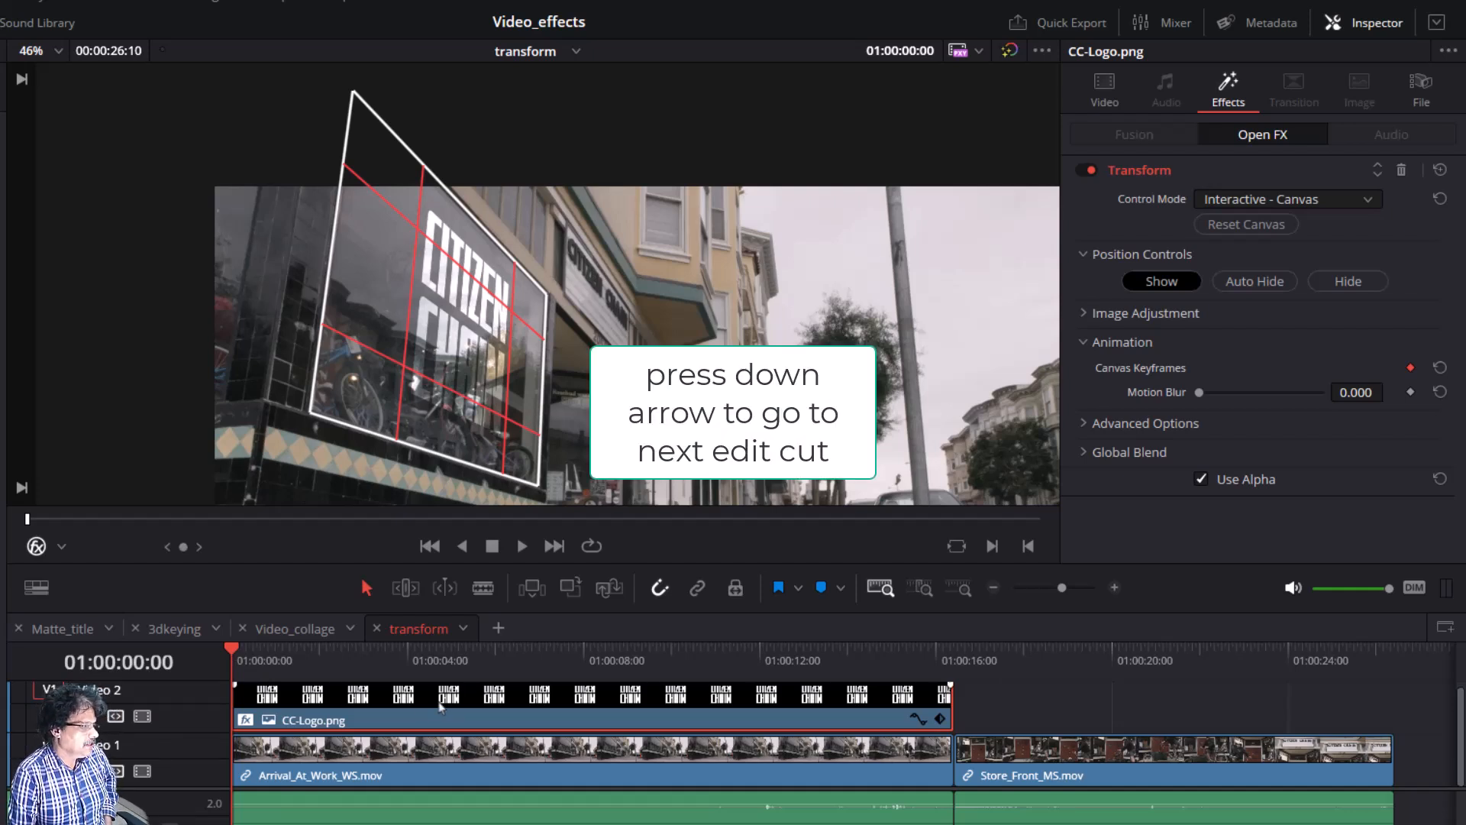
On the logo clip's last frame, 01:00:16:09, move the canvas's four corners onto the shifted shop window
key(Down)
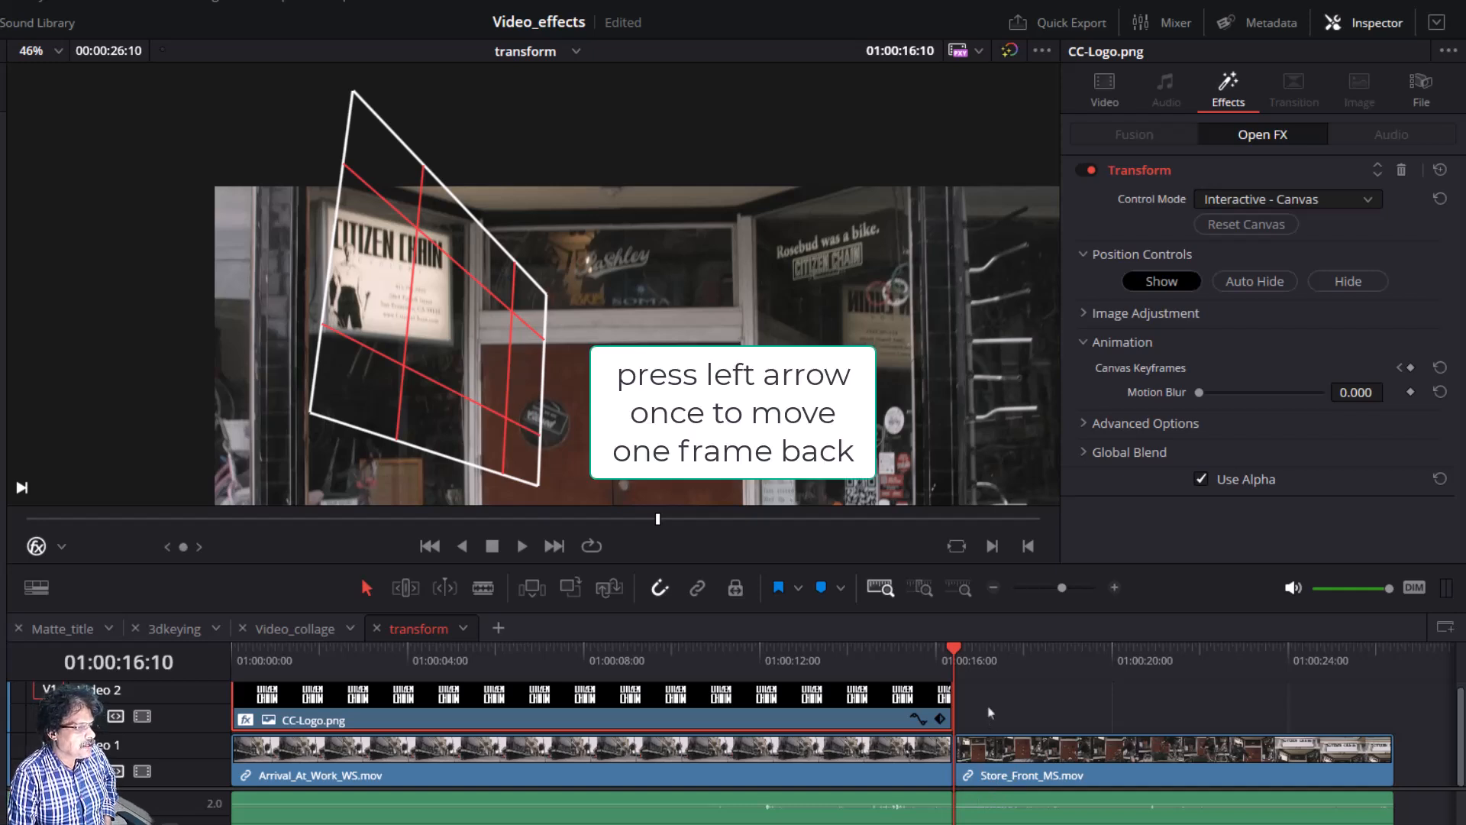
key(Left)
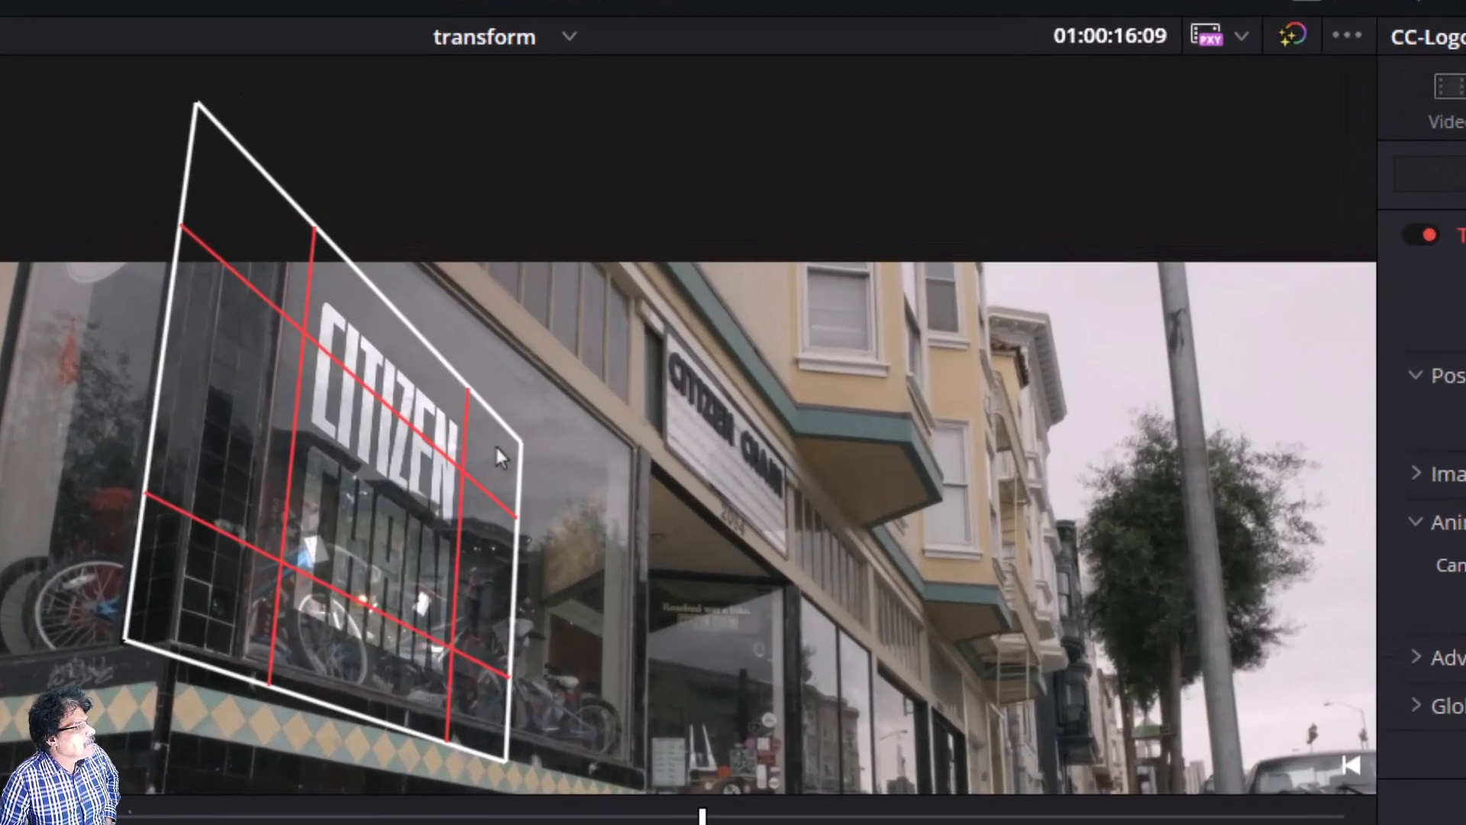
drag(495, 448, 602, 454)
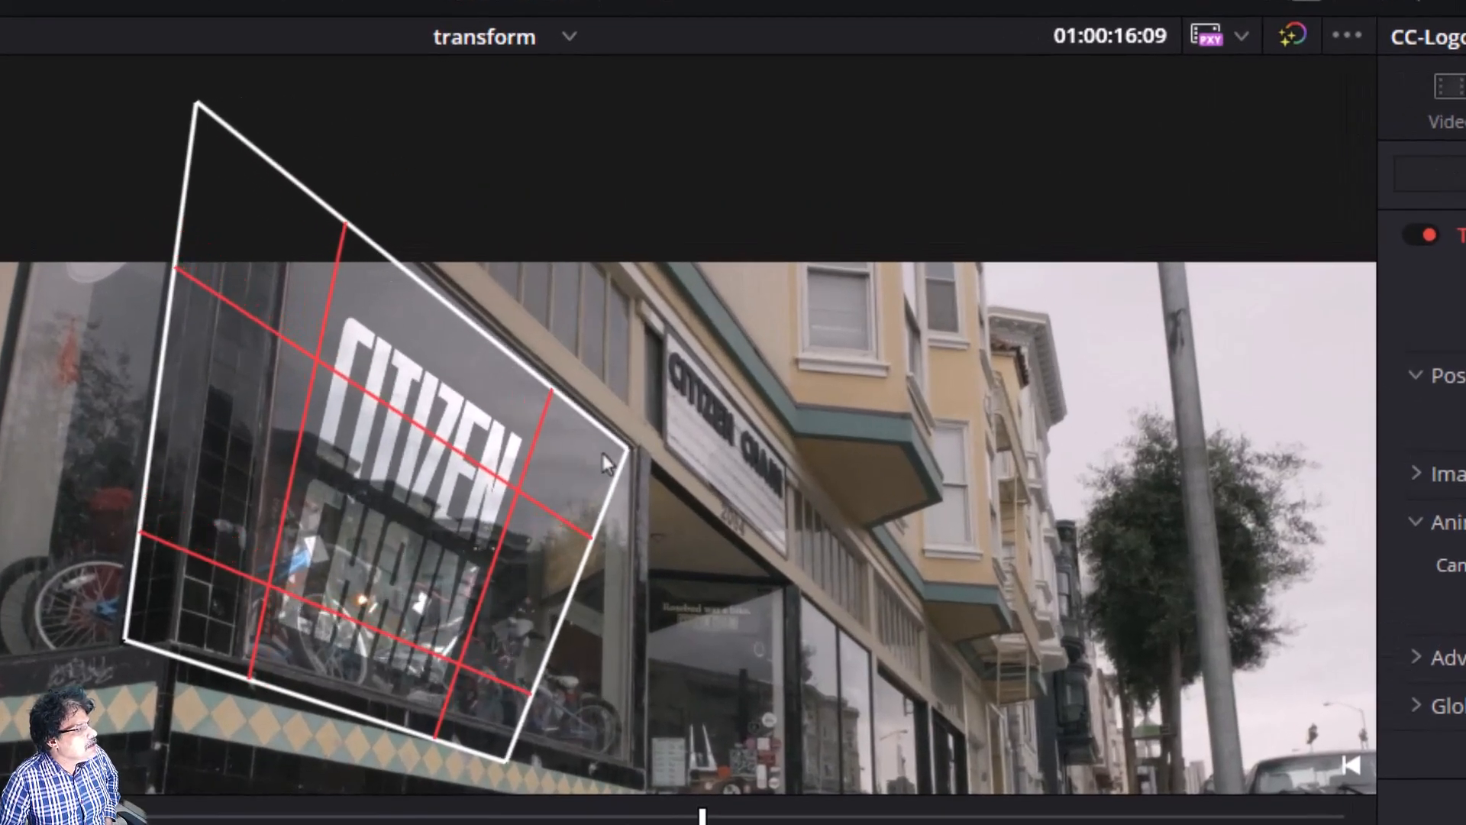
drag(506, 759, 619, 752)
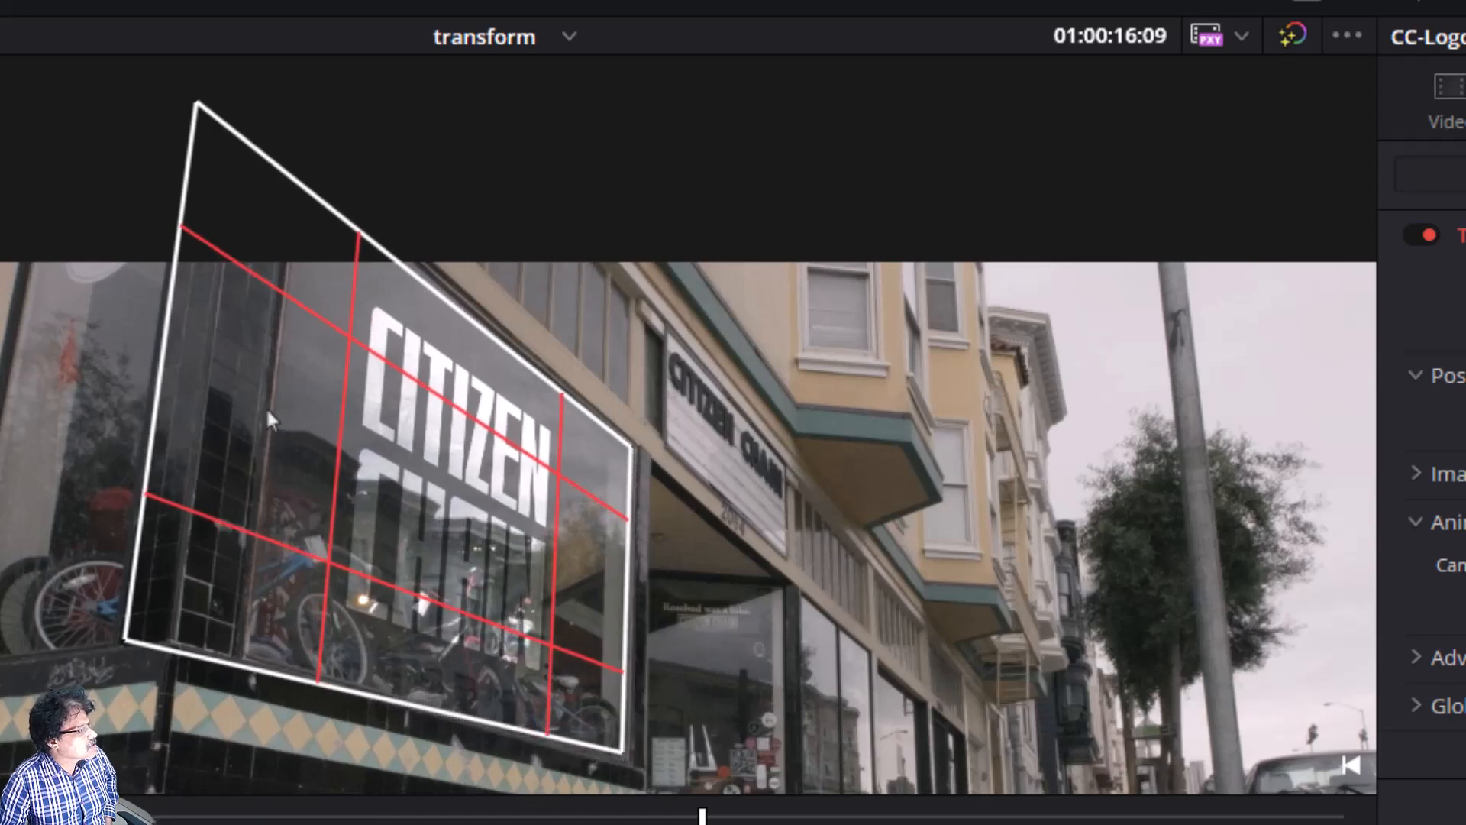
drag(175, 640, 289, 649)
drag(222, 150, 321, 199)
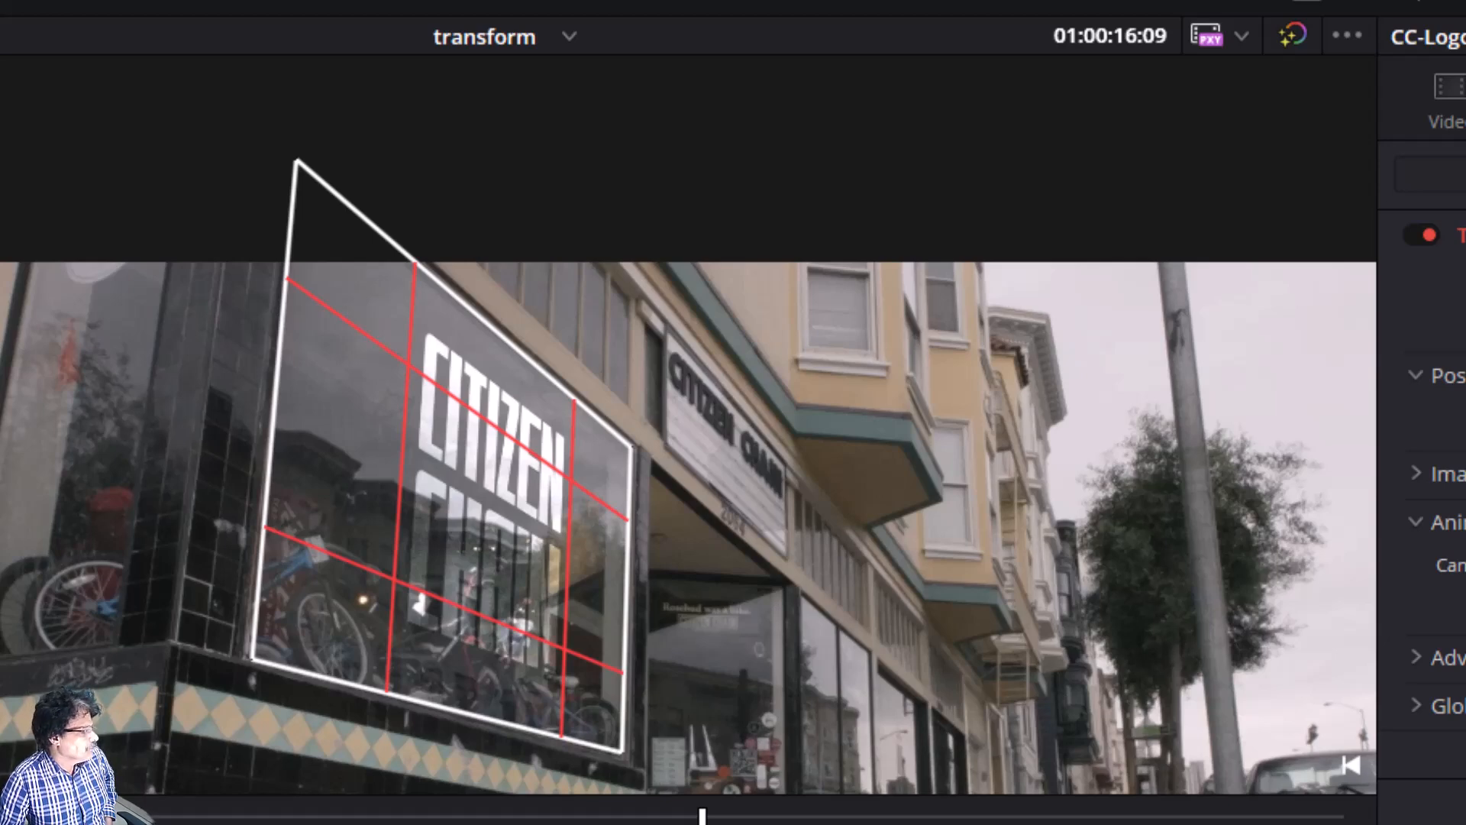
Hide the Open FX Overlay and play the logo shot in reverse to check how the logo follows the window
click(335, 461)
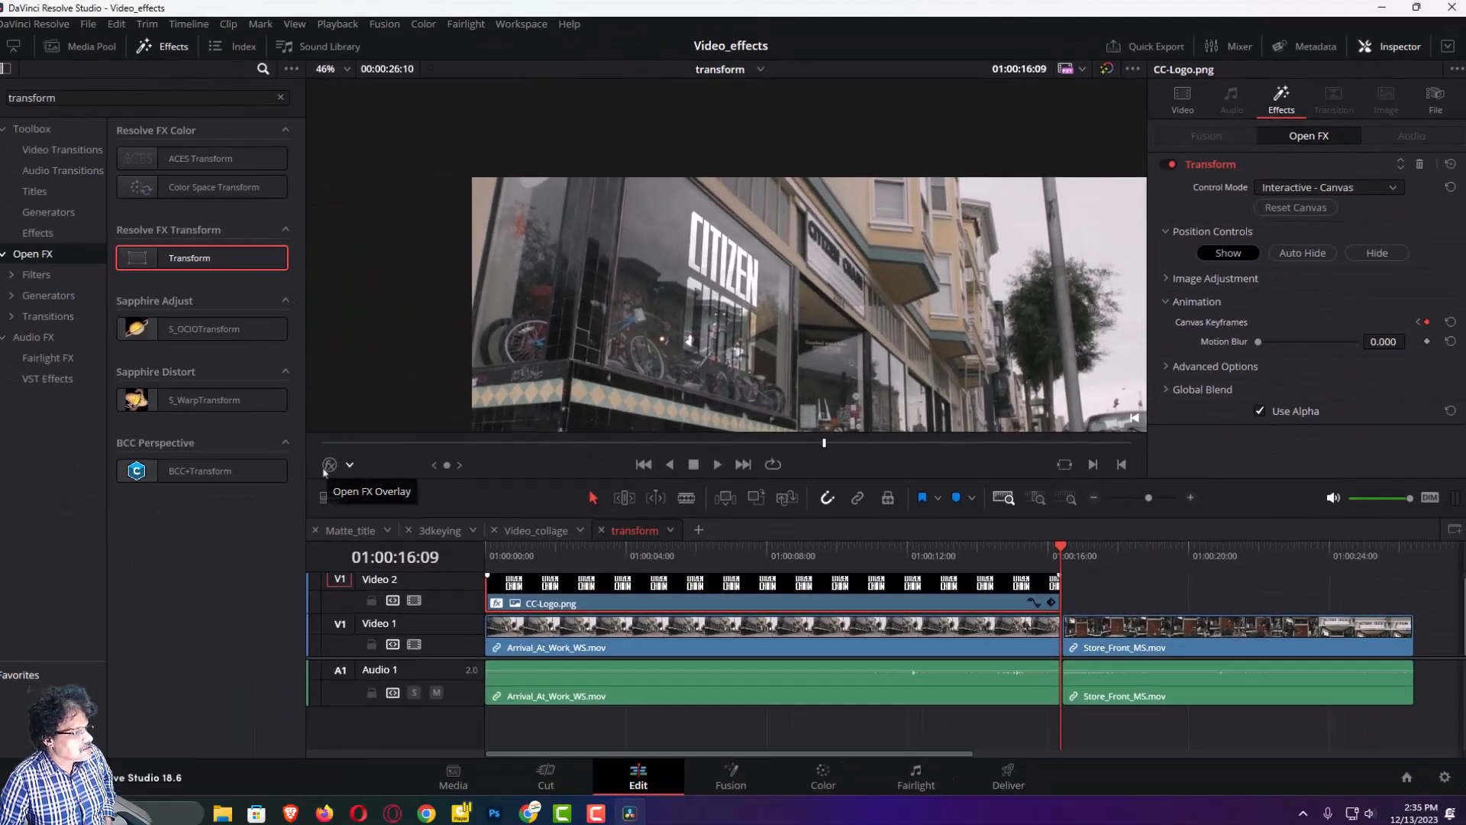
click(674, 462)
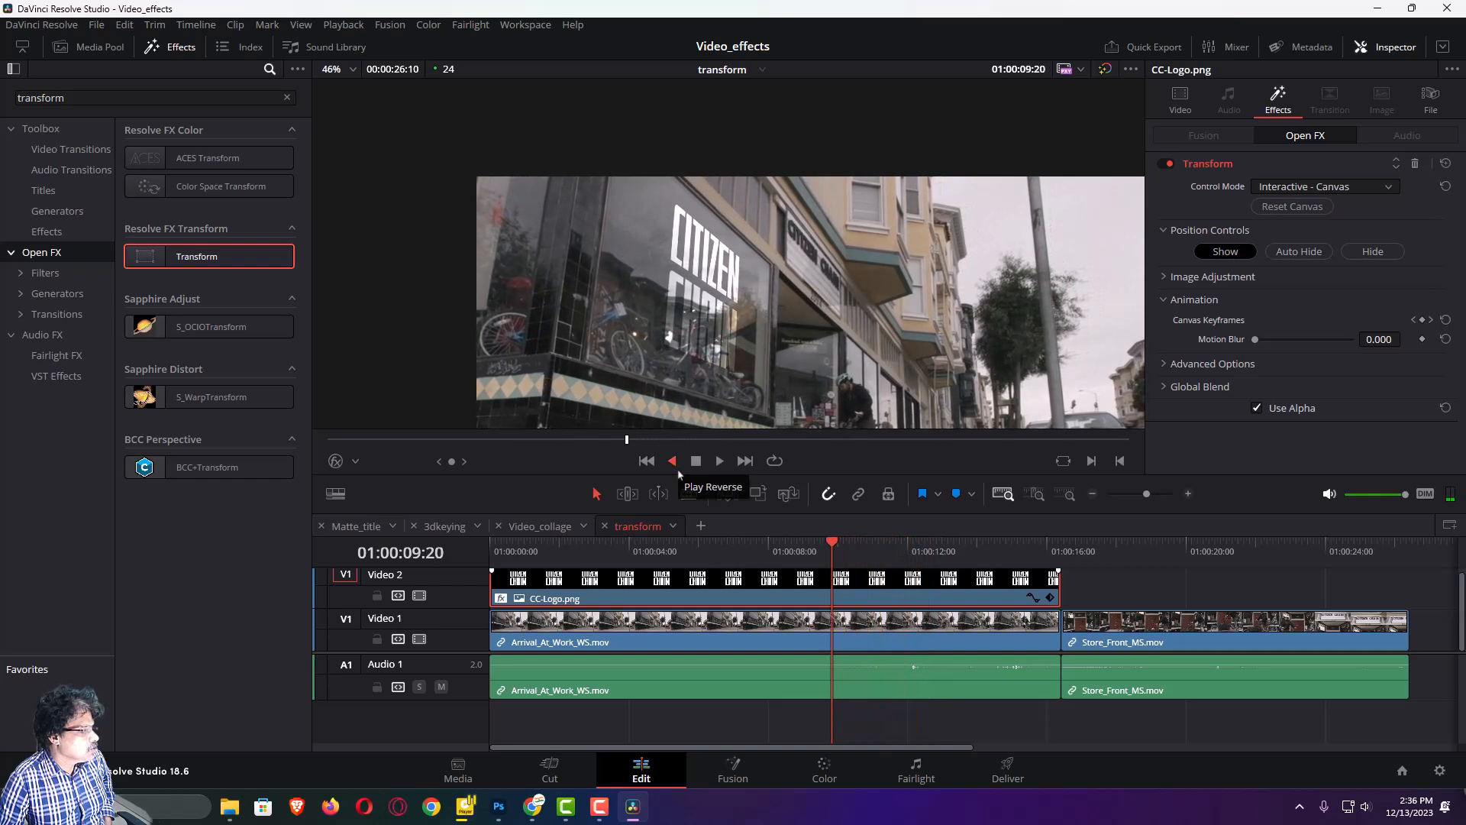
click(696, 463)
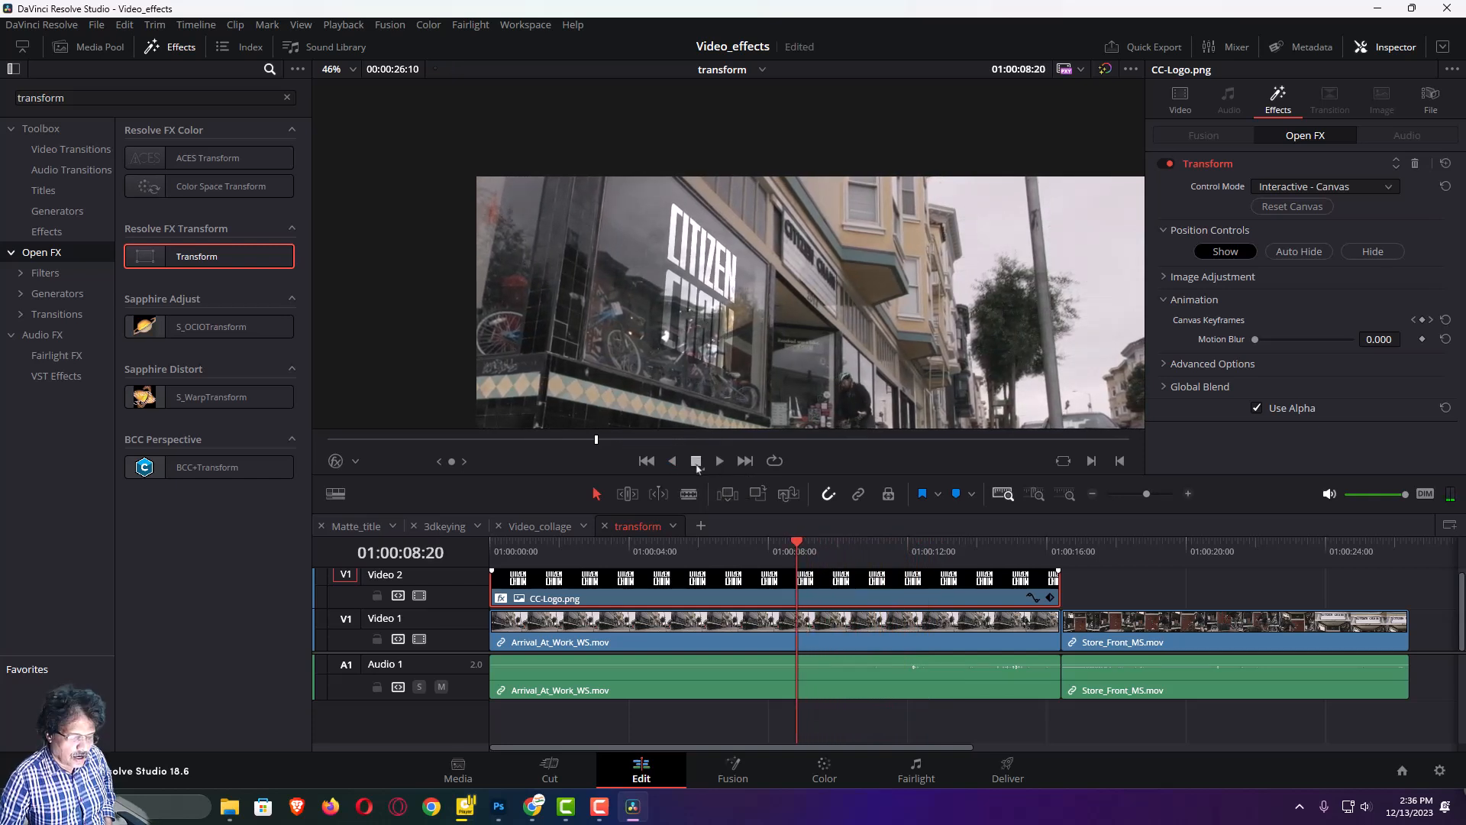
Play the timeline from its first frame through the second clip to review the keyframed logo's movement
key(Home)
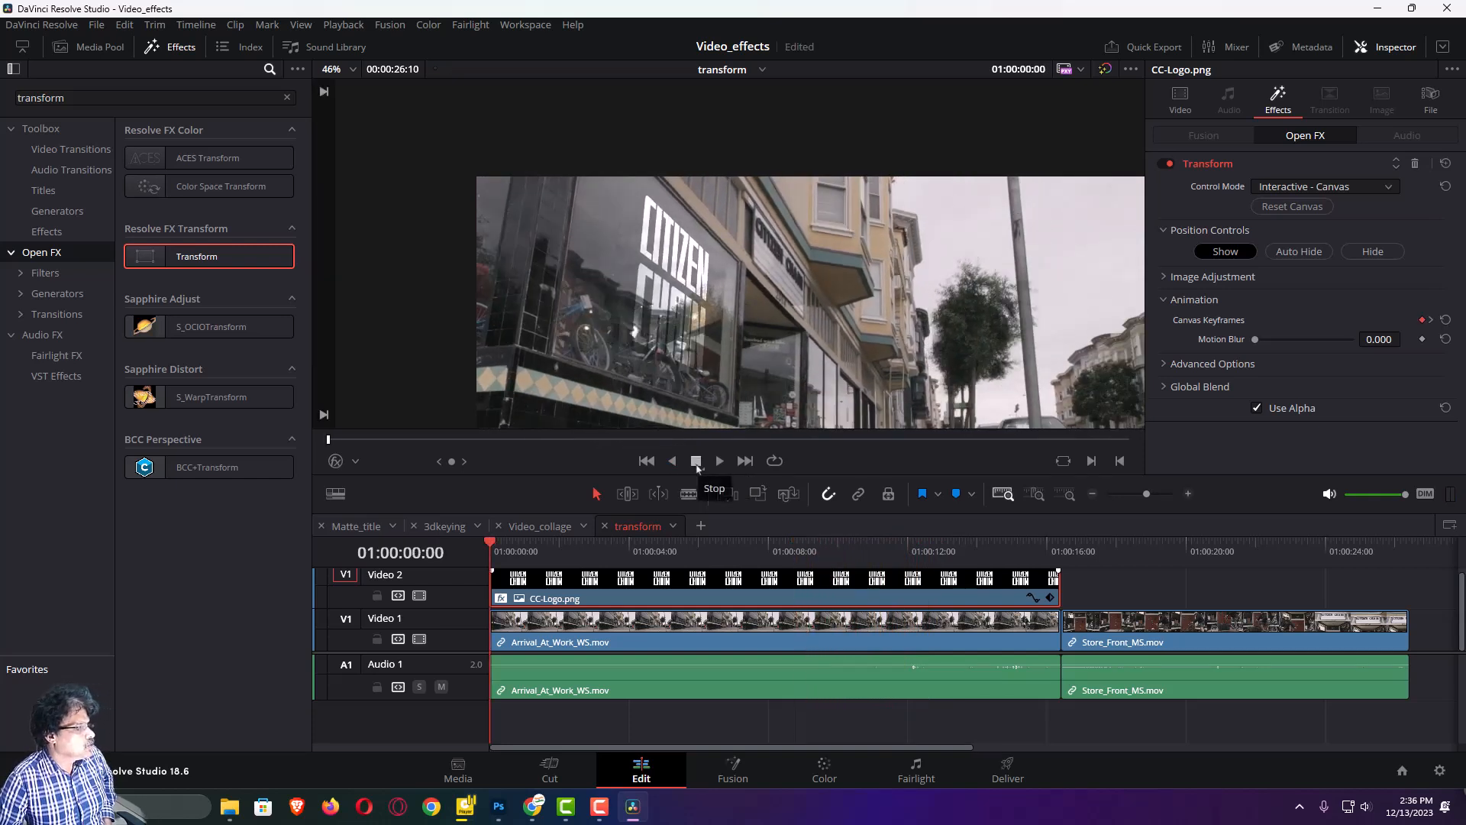
click(720, 462)
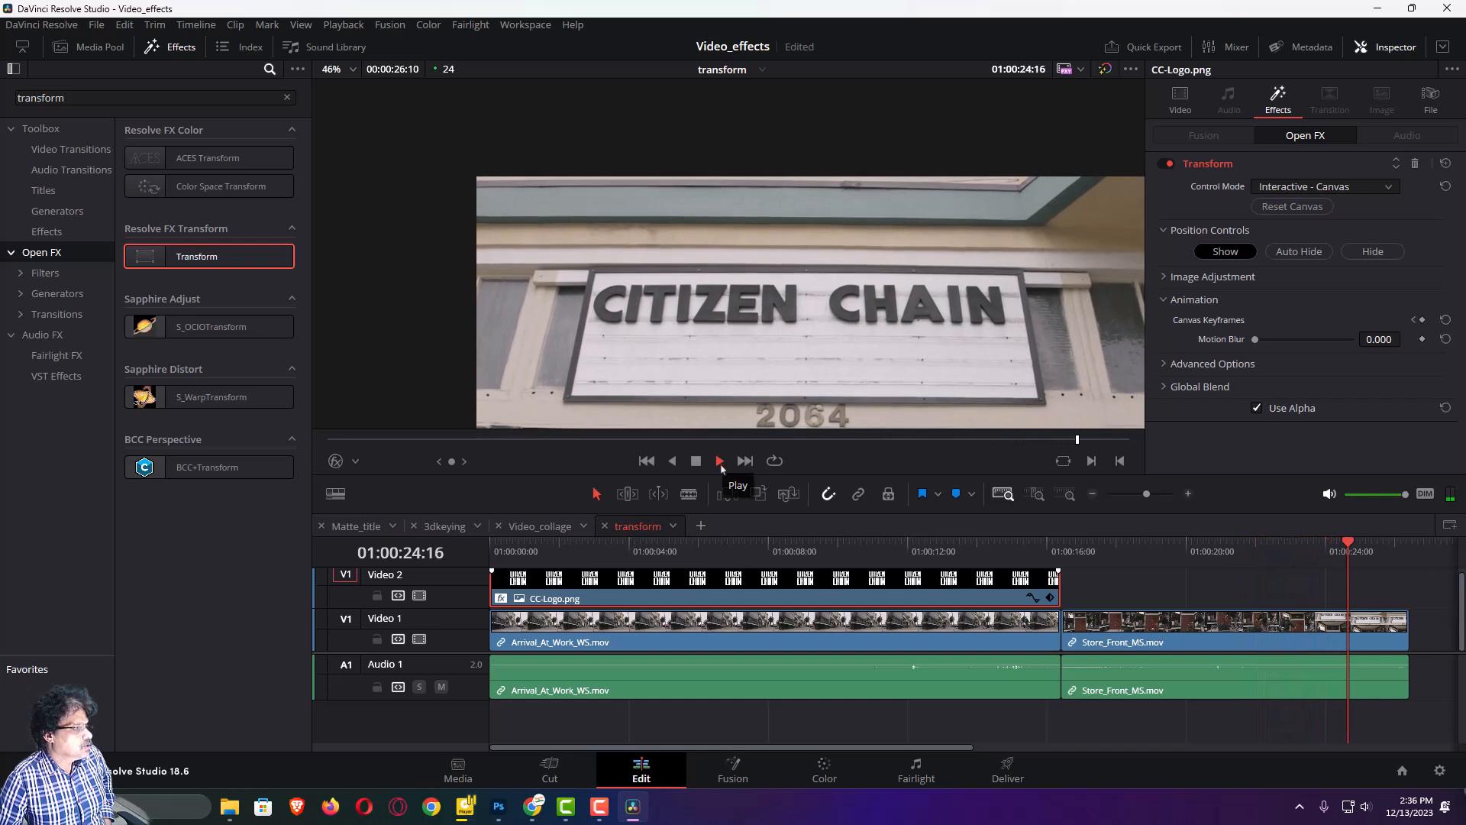
click(698, 464)
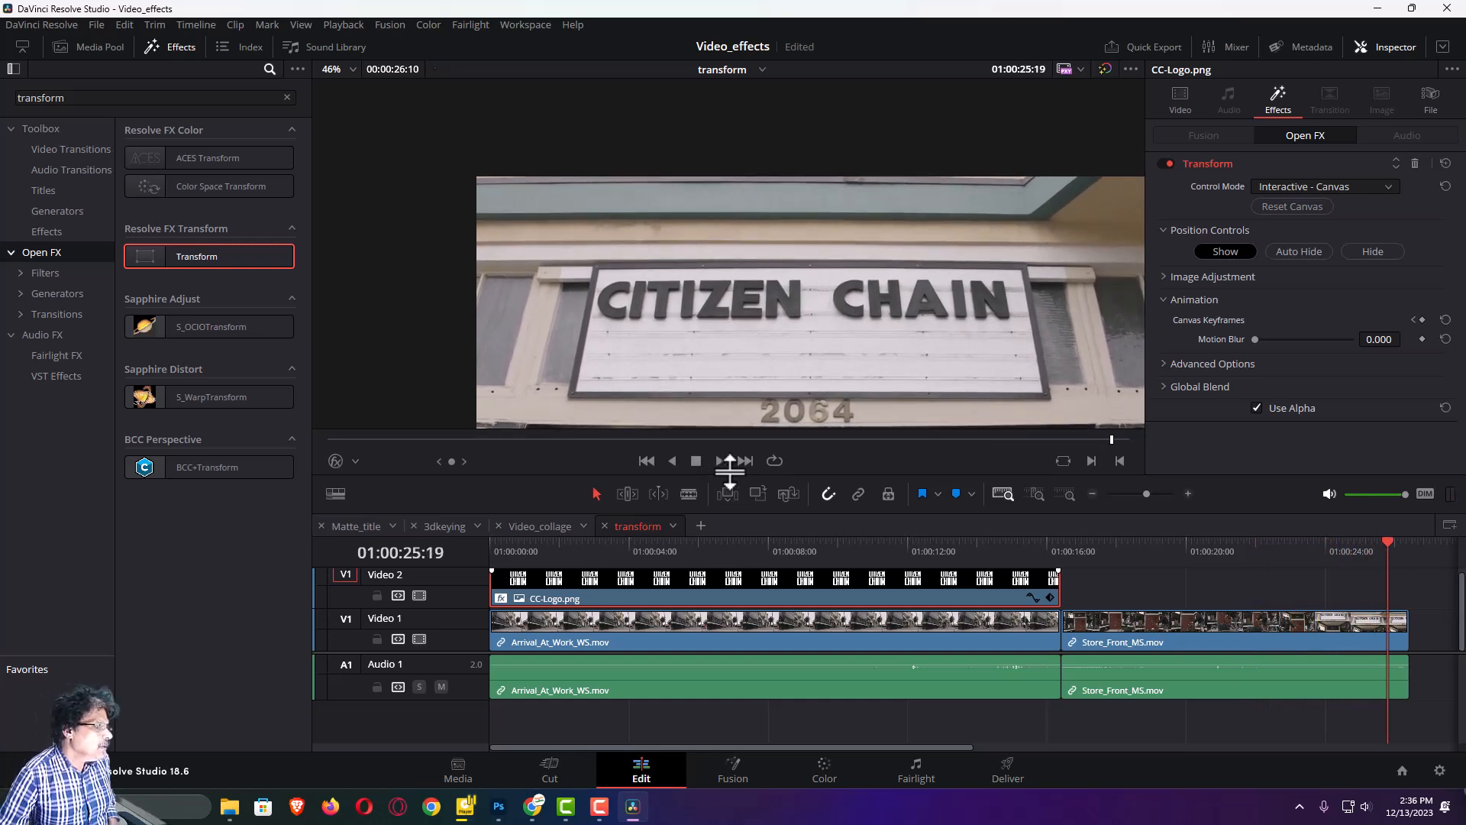
Return to the timeline's start and play the logo shot with the full frame in view, stopping in the Store_Front_MS.mov clip
drag(792, 554, 461, 565)
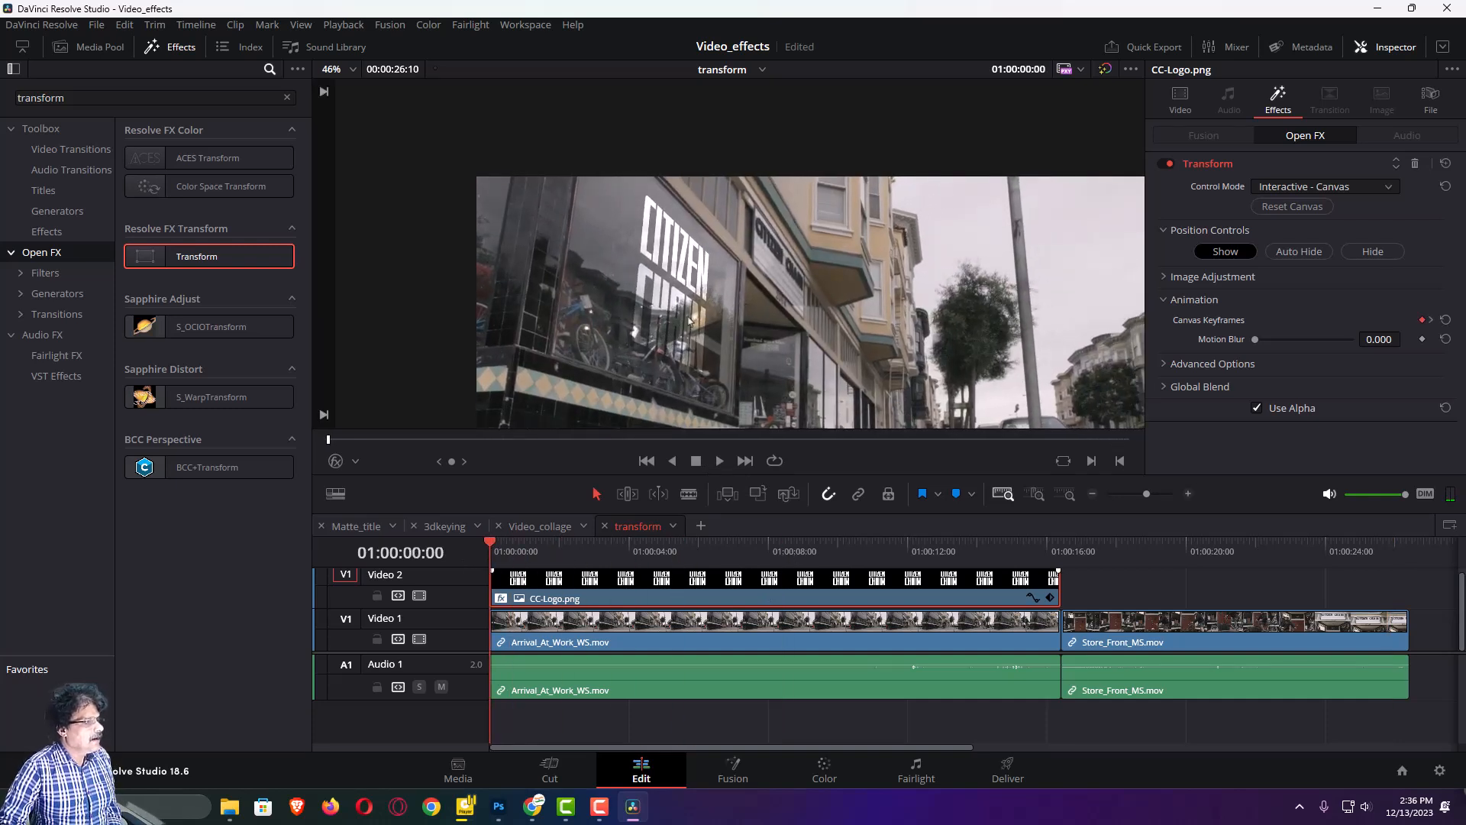
scroll(688, 328, down, 4)
drag(707, 238, 718, 268)
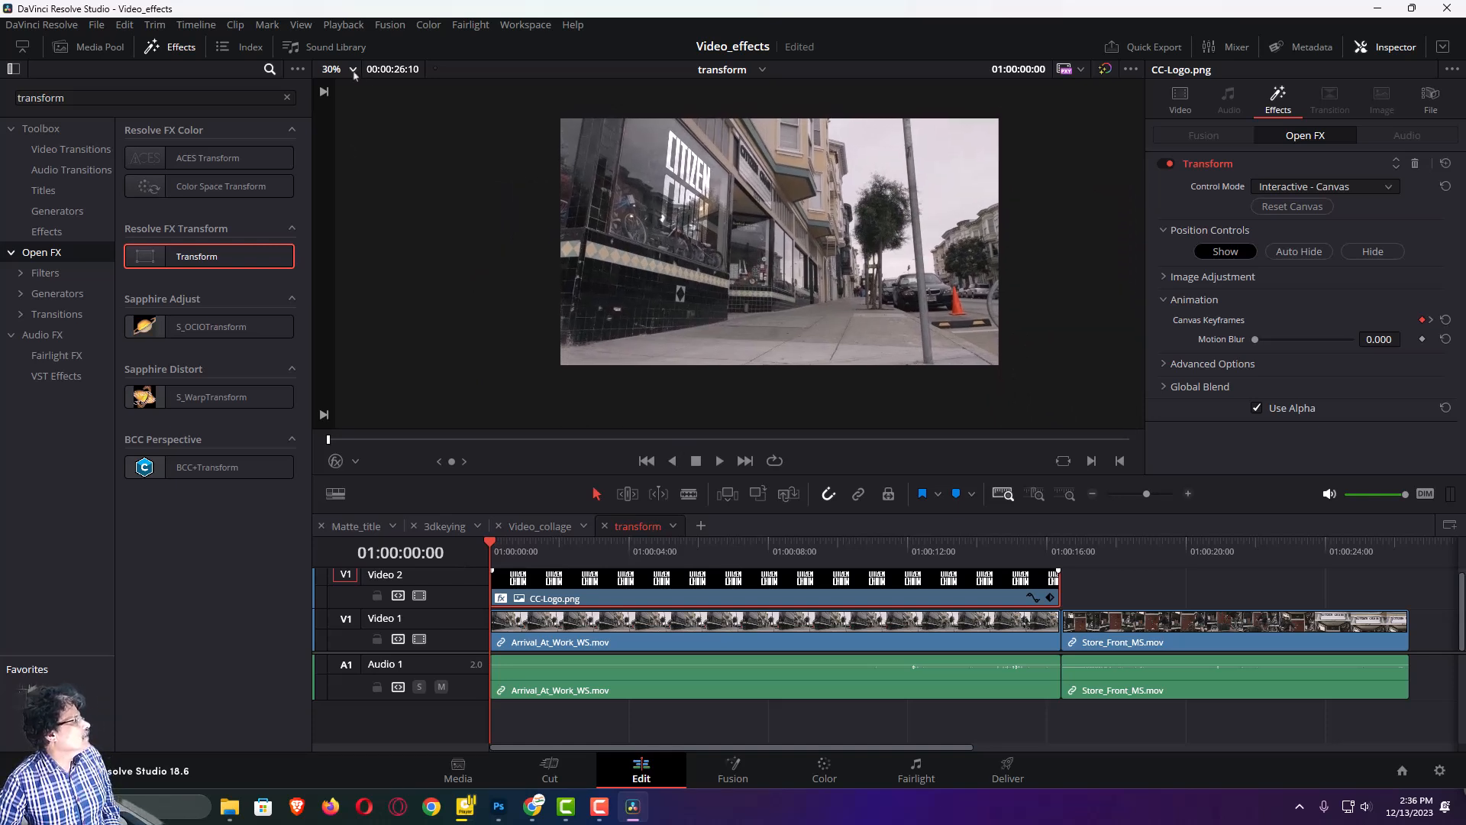
click(354, 71)
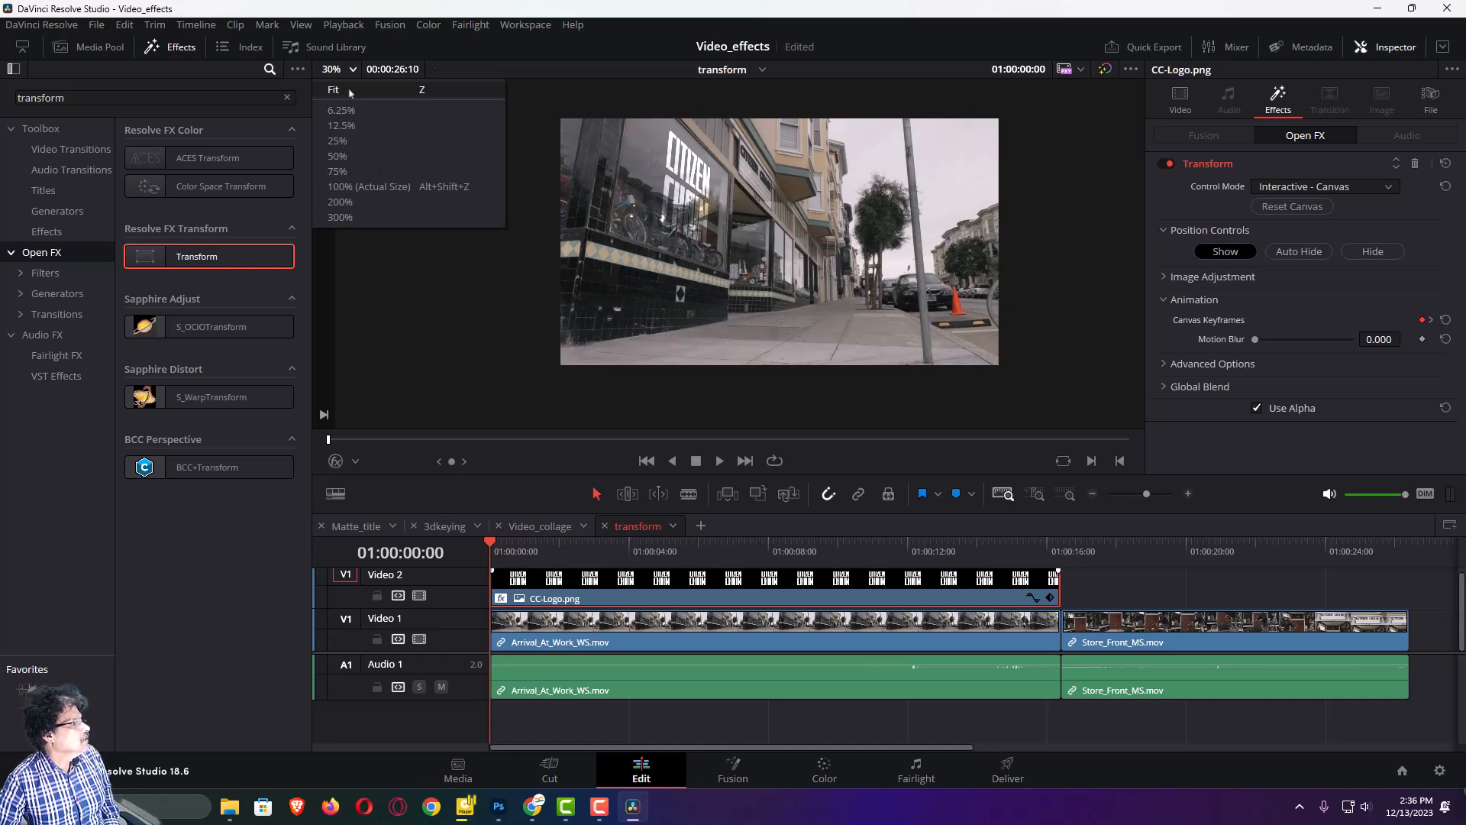
click(753, 225)
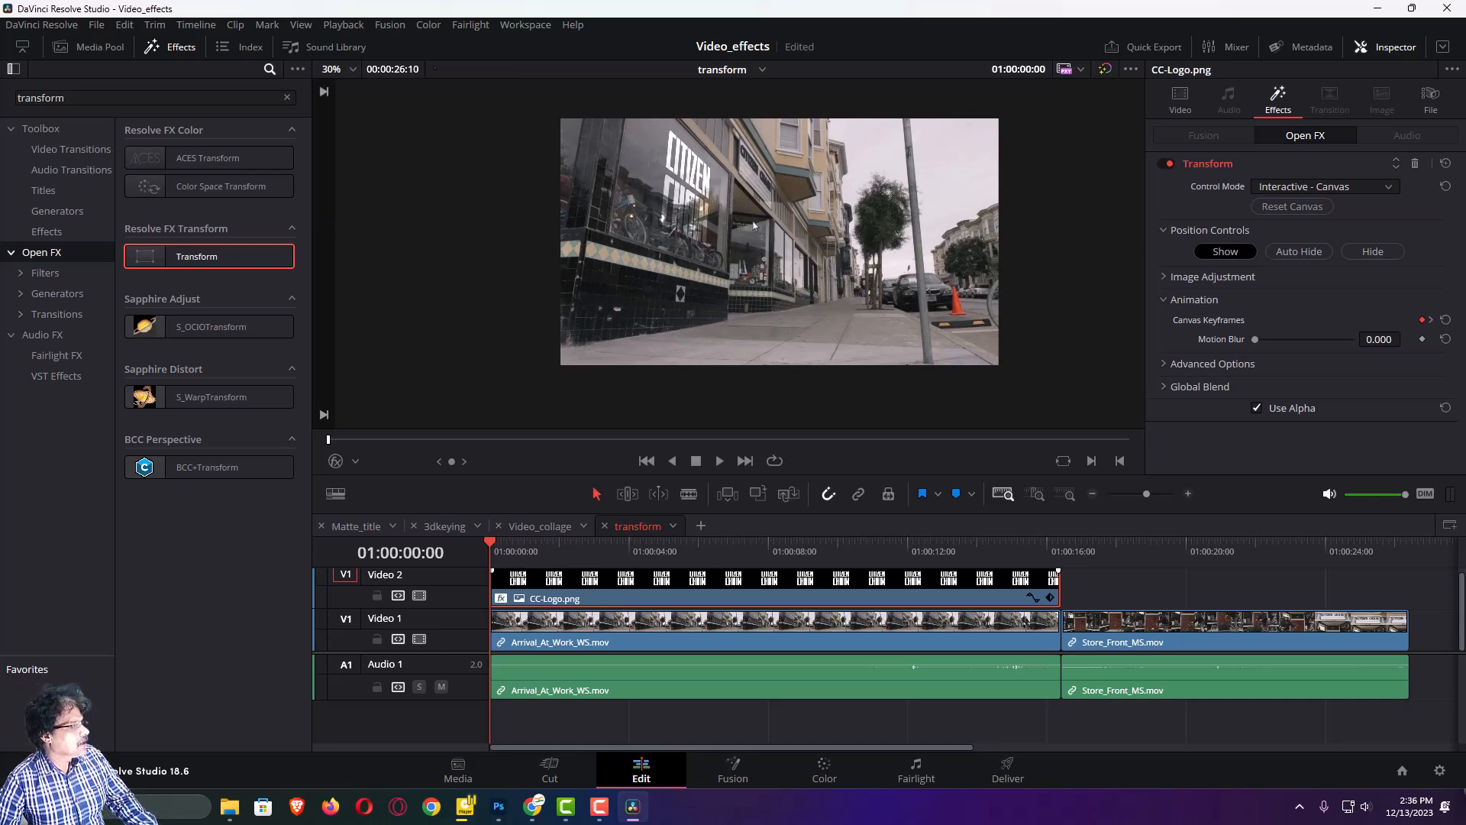
scroll(754, 225, up, 2)
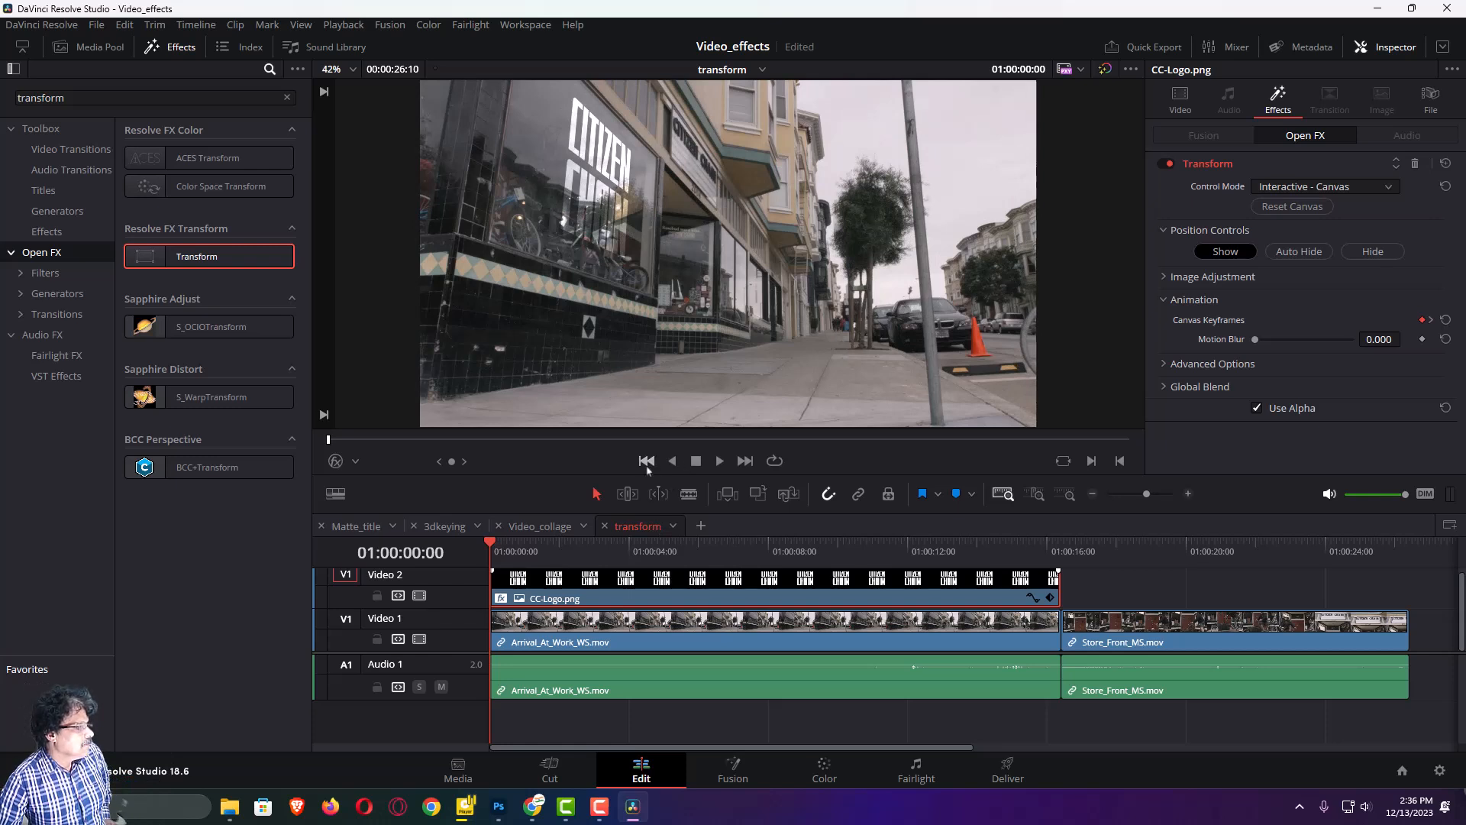
click(719, 461)
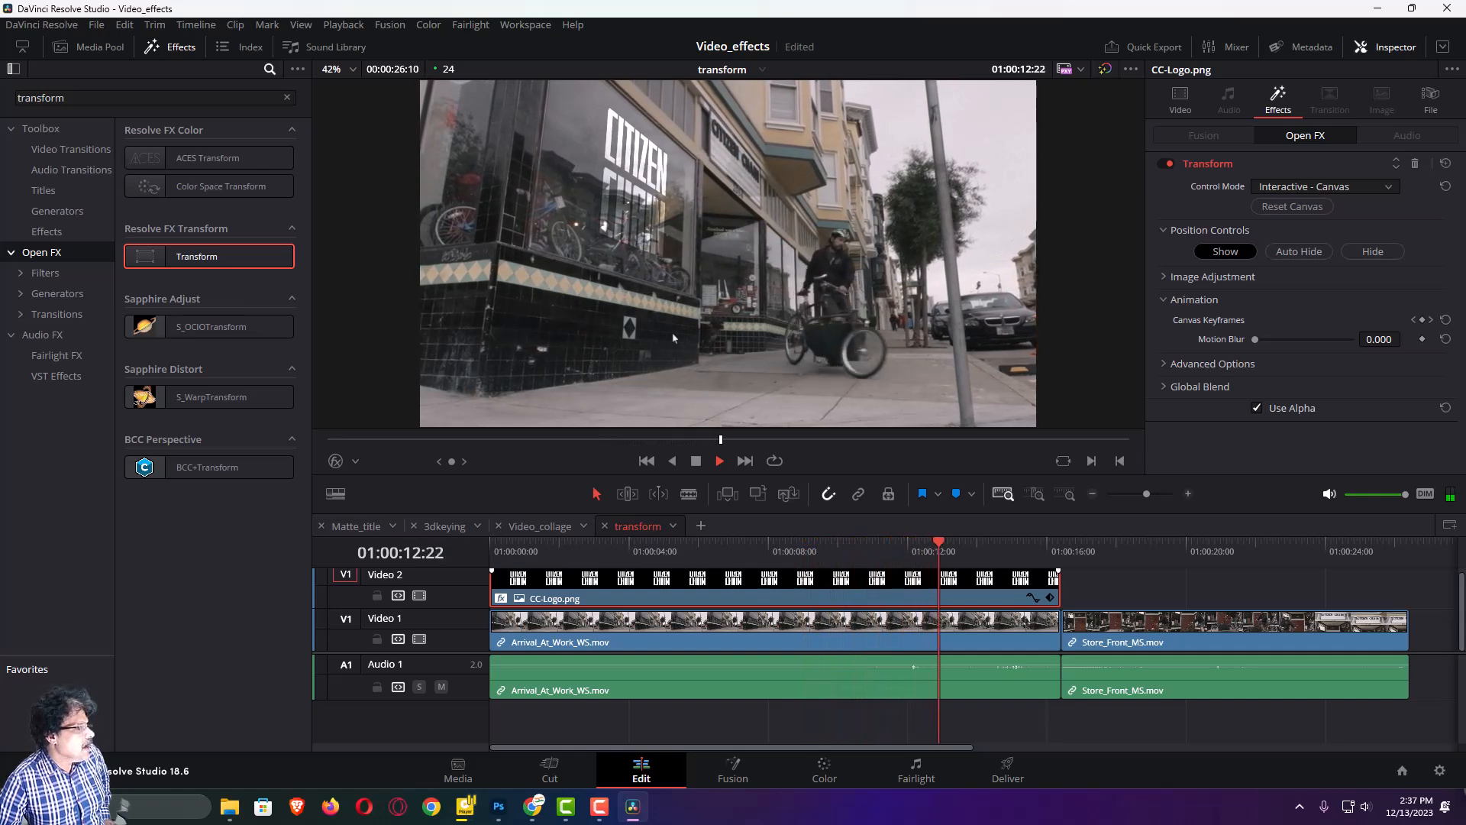
click(697, 461)
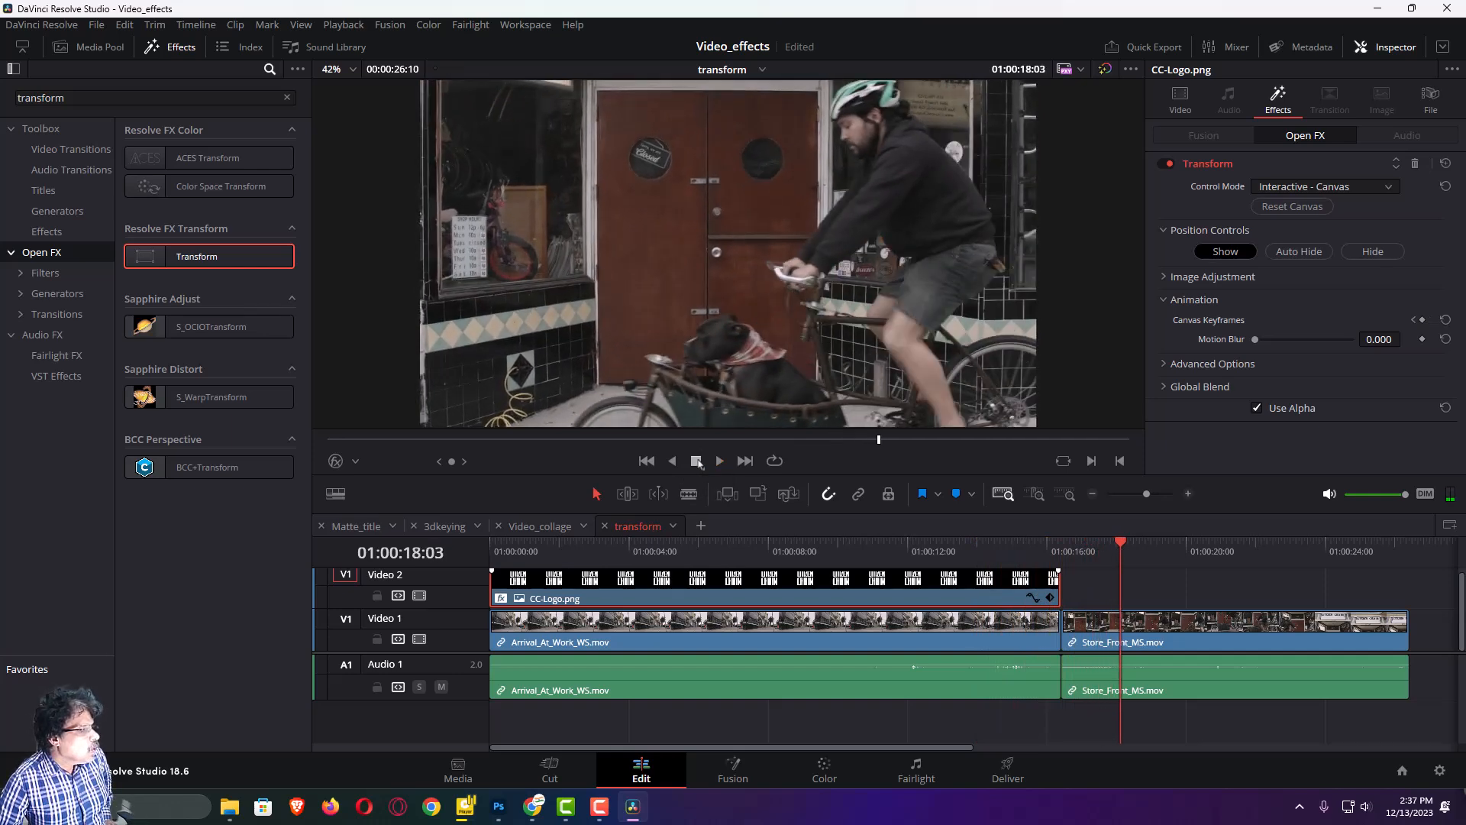